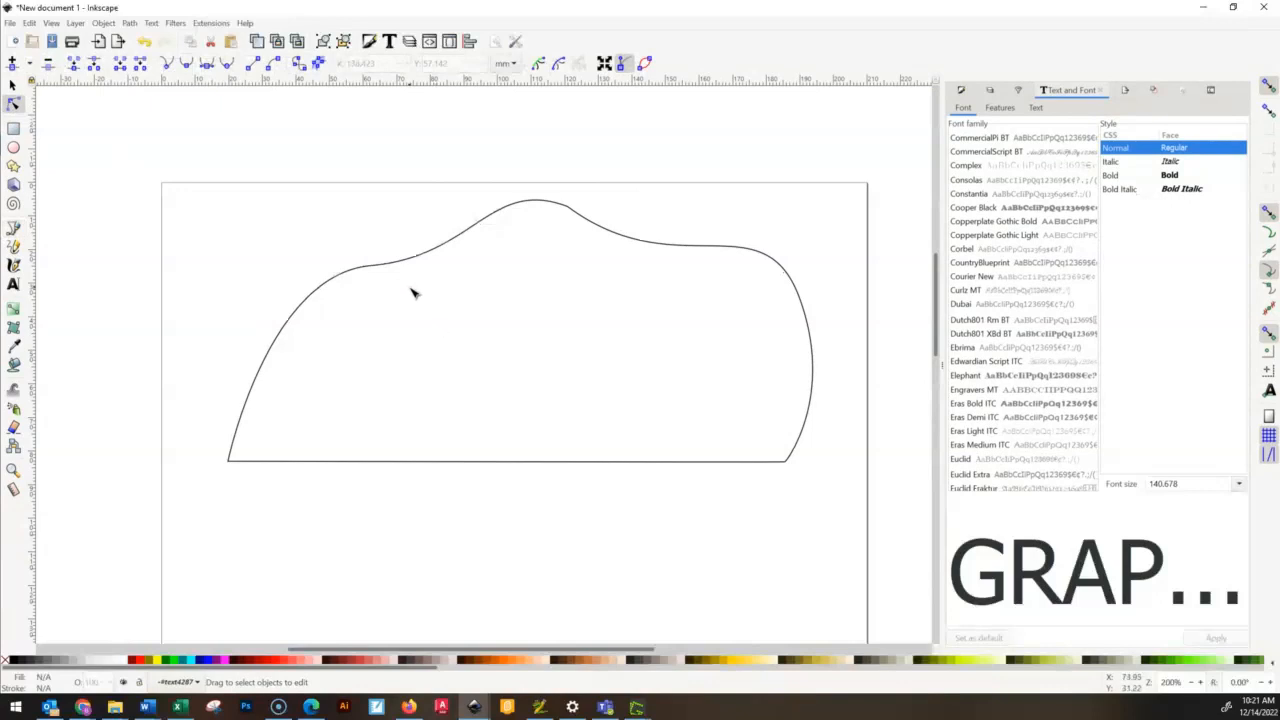
# - Select the outline path and tilt the direction handles of its upper-left node so the curve dips just right of the node
pyautogui.click(419, 262)
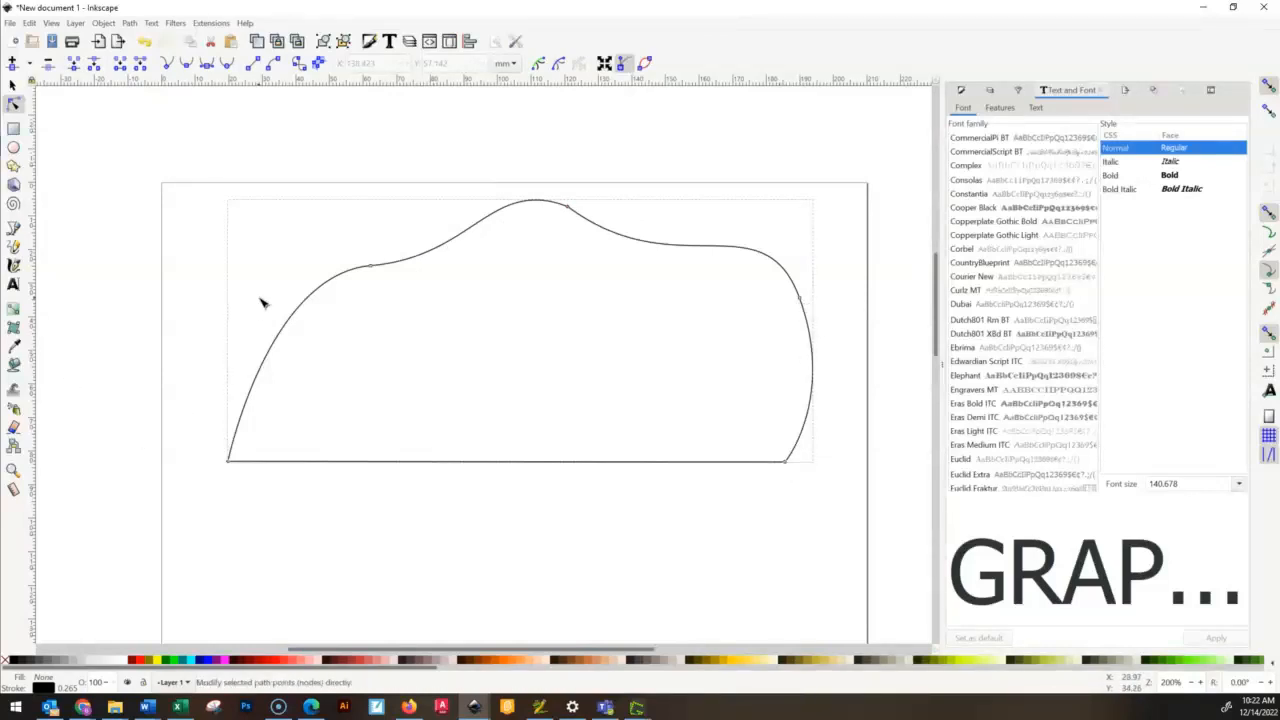
pyautogui.scroll(2, 340, 288)
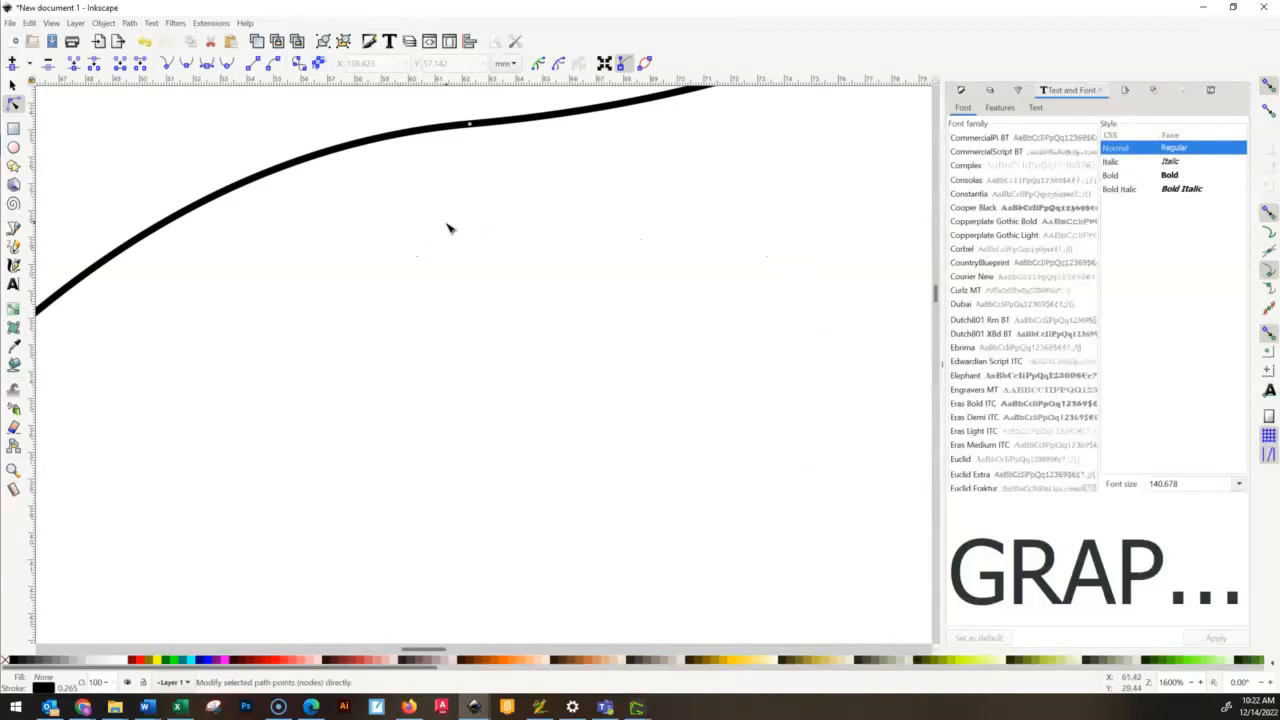
pyautogui.moveTo(542, 258); pyautogui.dragTo(489, 367)
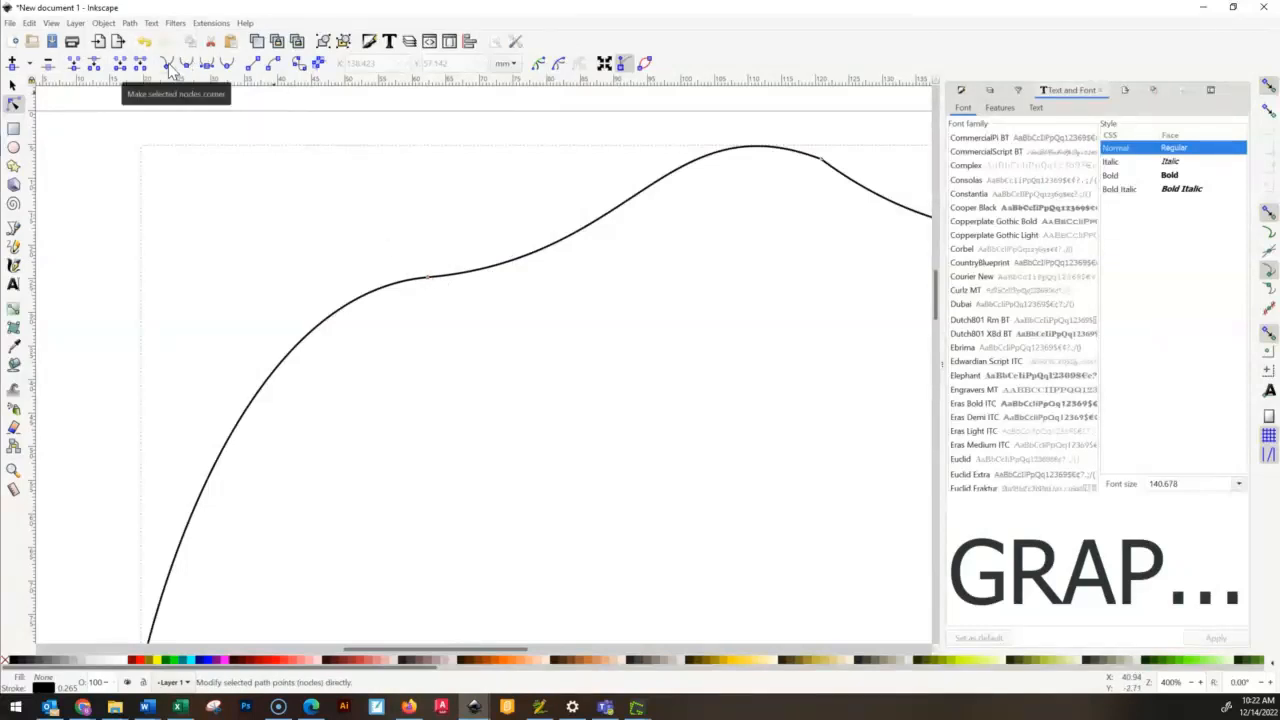
pyautogui.click(429, 279)
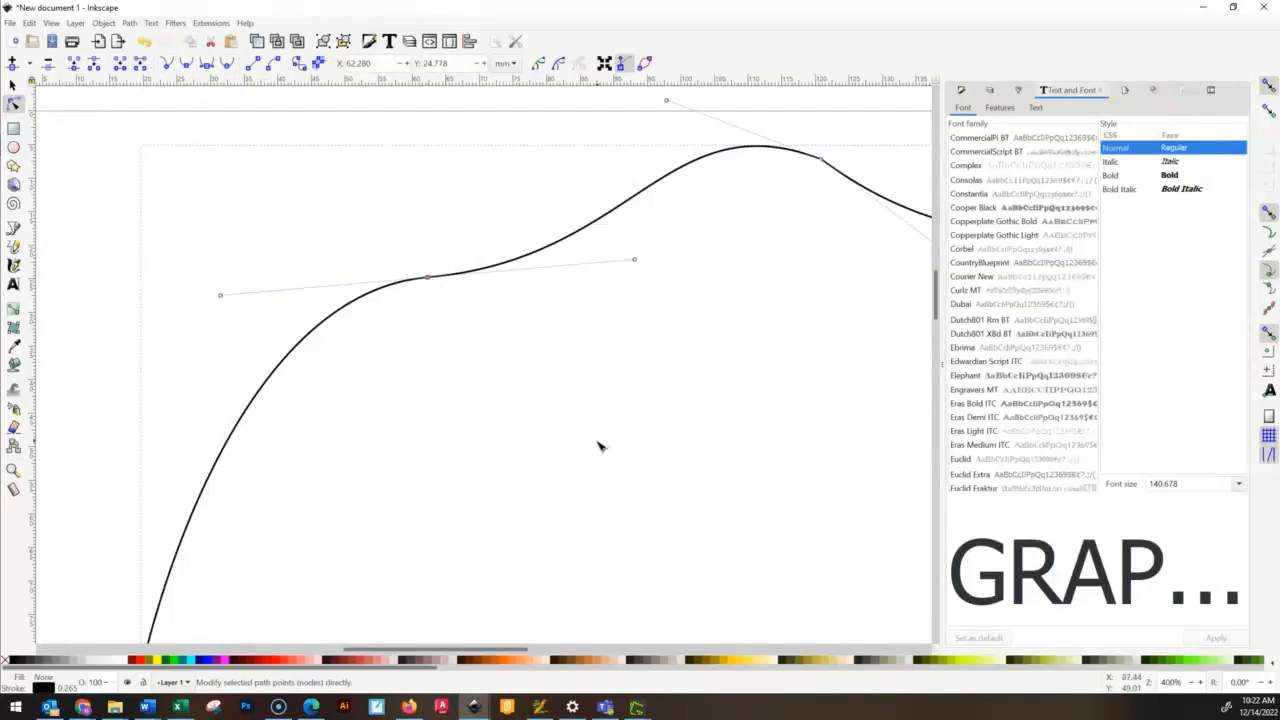
pyautogui.moveTo(636, 261); pyautogui.dragTo(670, 313)
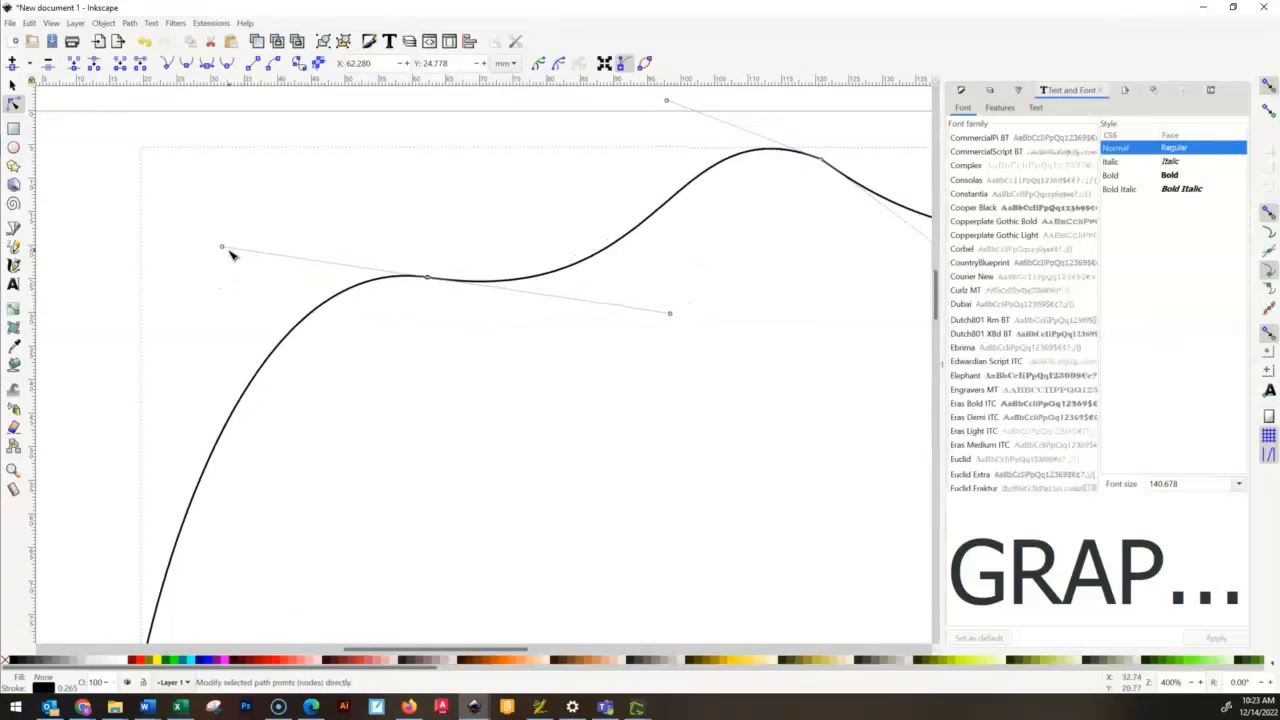
pyautogui.moveTo(226, 249)
pyautogui.mouseDown()
pyautogui.moveTo(366, 269)
pyautogui.moveTo(389, 229)
pyautogui.moveTo(366, 242)
pyautogui.moveTo(406, 268)
pyautogui.moveTo(286, 214)
pyautogui.moveTo(244, 250)
pyautogui.mouseUp()
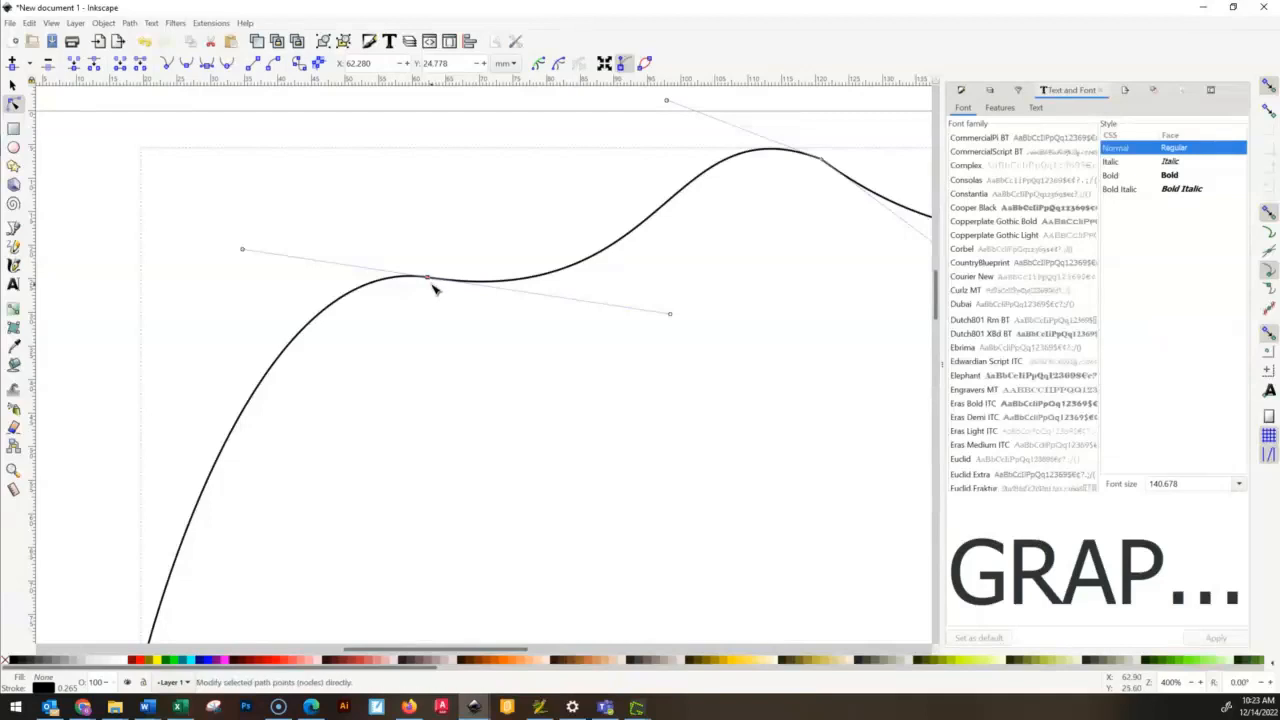
# - Make the upper-left node a corner node and swing its two direction handles independently so the outline forms a sharp inward point
pyautogui.click(168, 63)
pyautogui.moveTo(243, 252); pyautogui.dragTo(425, 176)
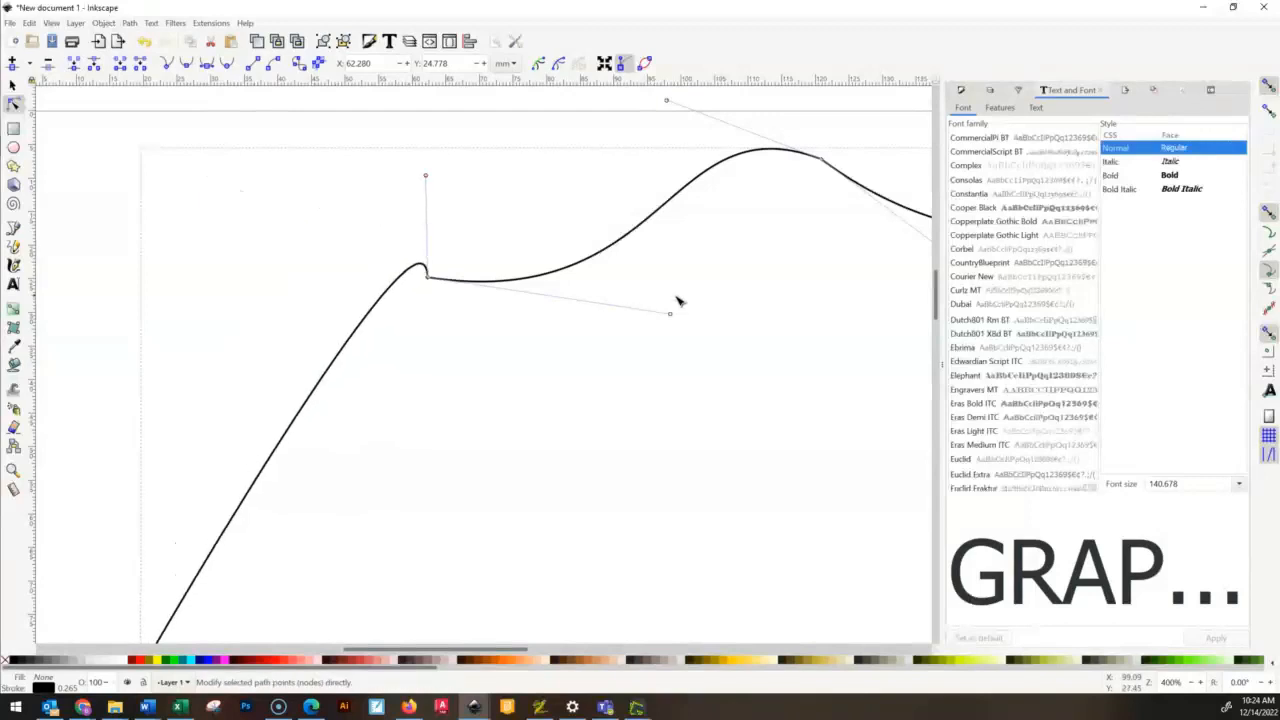
pyautogui.moveTo(674, 317); pyautogui.dragTo(649, 301)
pyautogui.moveTo(426, 184); pyautogui.dragTo(560, 455)
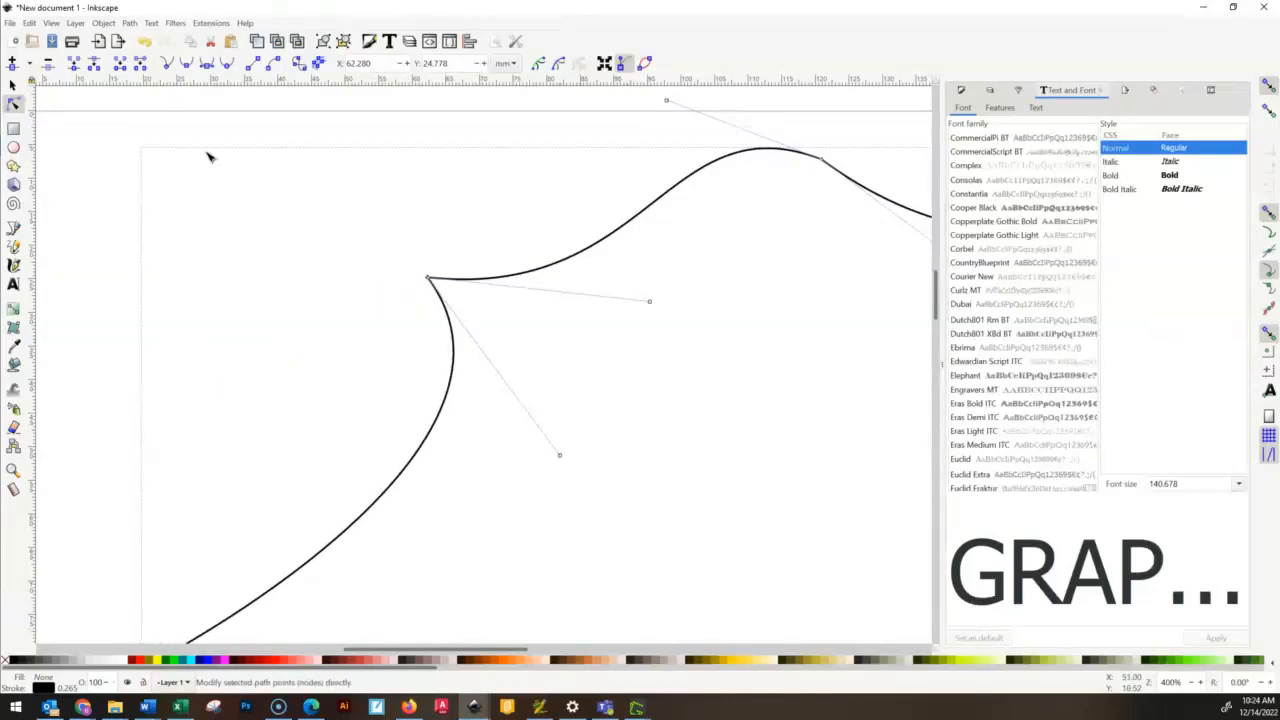
# - Make the upper-left node symmetric and swing its handles until the curve forms a rounded hump followed by a shallow dip
pyautogui.click(208, 64)
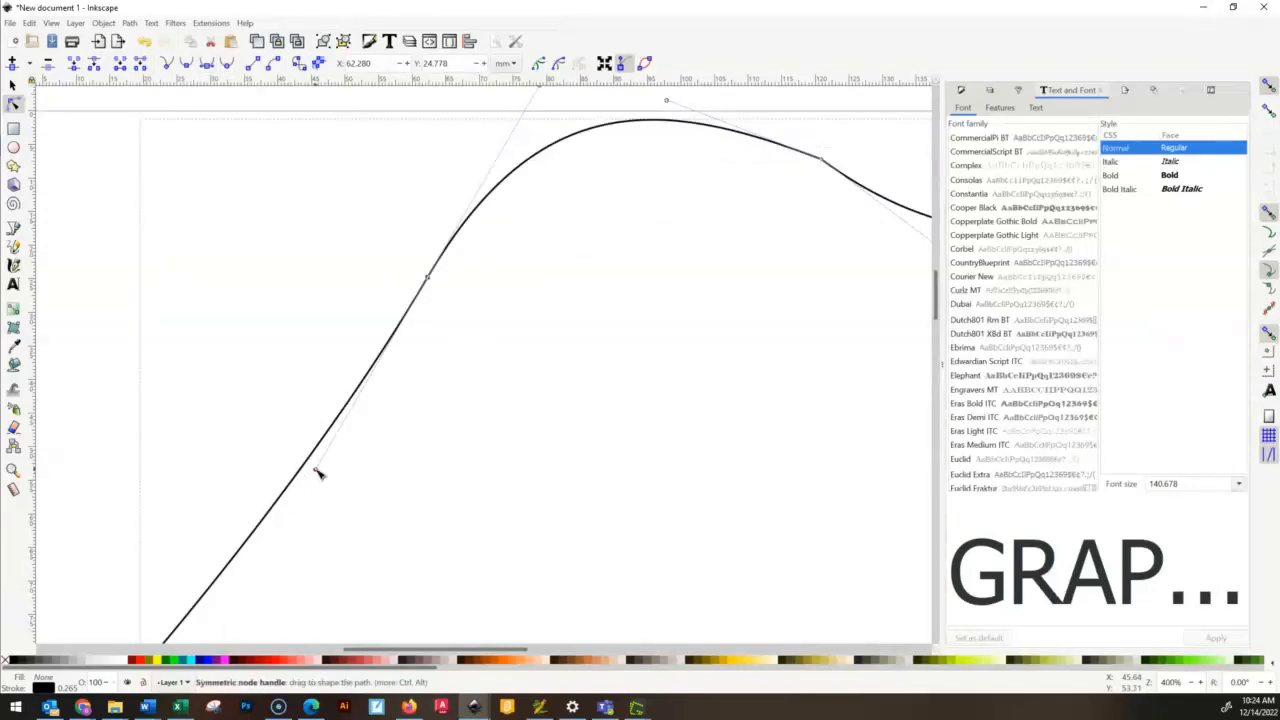
pyautogui.moveTo(318, 473); pyautogui.dragTo(299, 314)
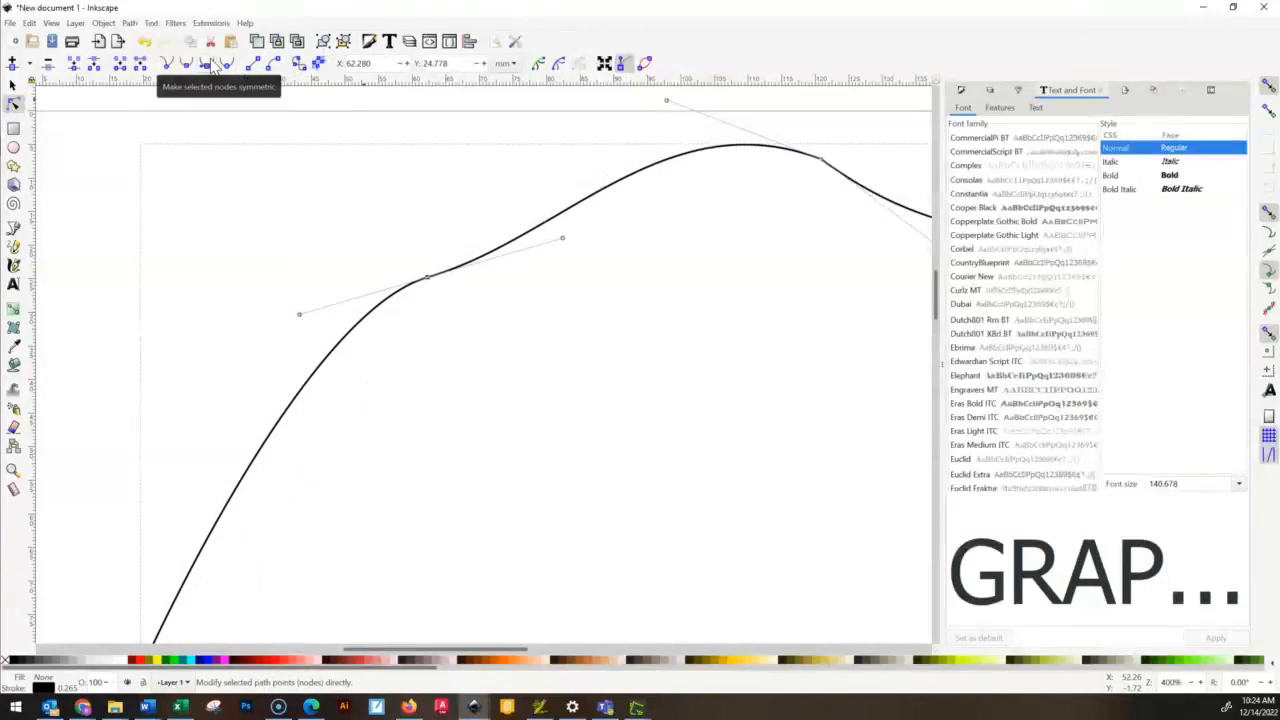
pyautogui.moveTo(295, 318); pyautogui.dragTo(455, 322)
pyautogui.moveTo(366, 361); pyautogui.dragTo(240, 517)
pyautogui.moveTo(354, 390); pyautogui.dragTo(262, 241)
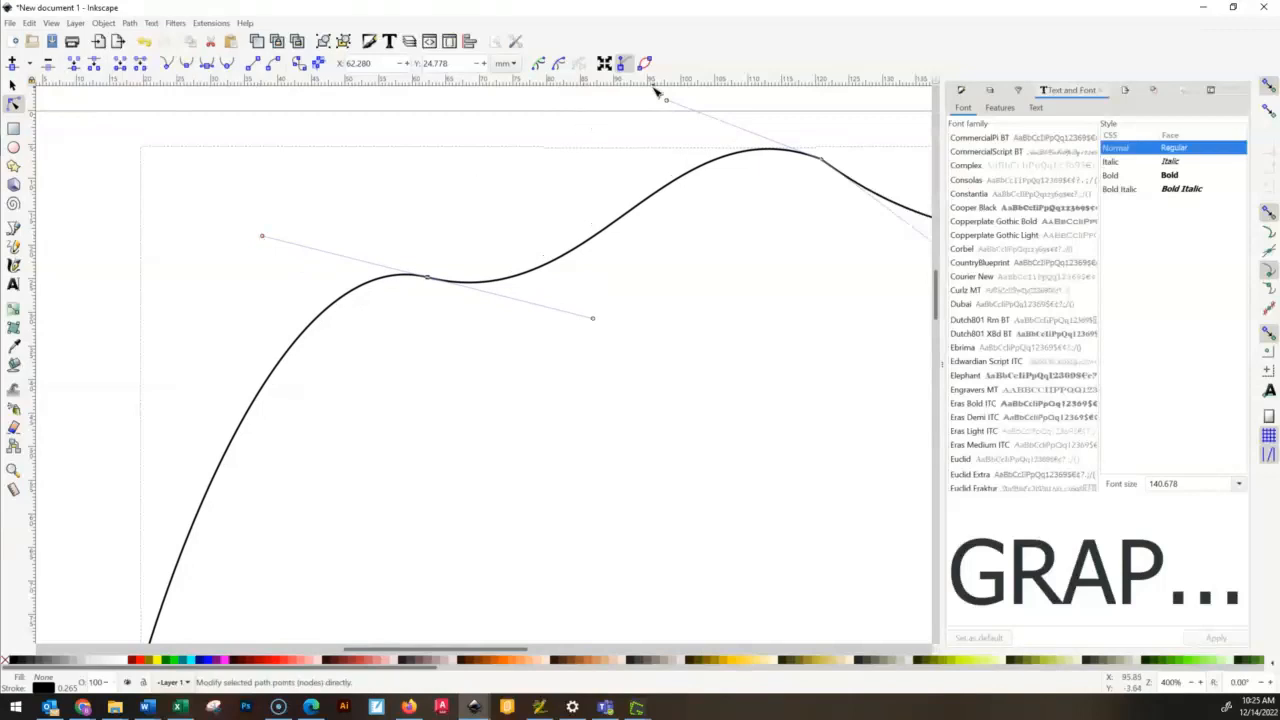
# - Pull the incoming direction handle of the top peak node down below it so the outline rises to a sharp point
pyautogui.moveTo(666, 100); pyautogui.dragTo(670, 170)
pyautogui.moveTo(692, 225); pyautogui.dragTo(770, 320)
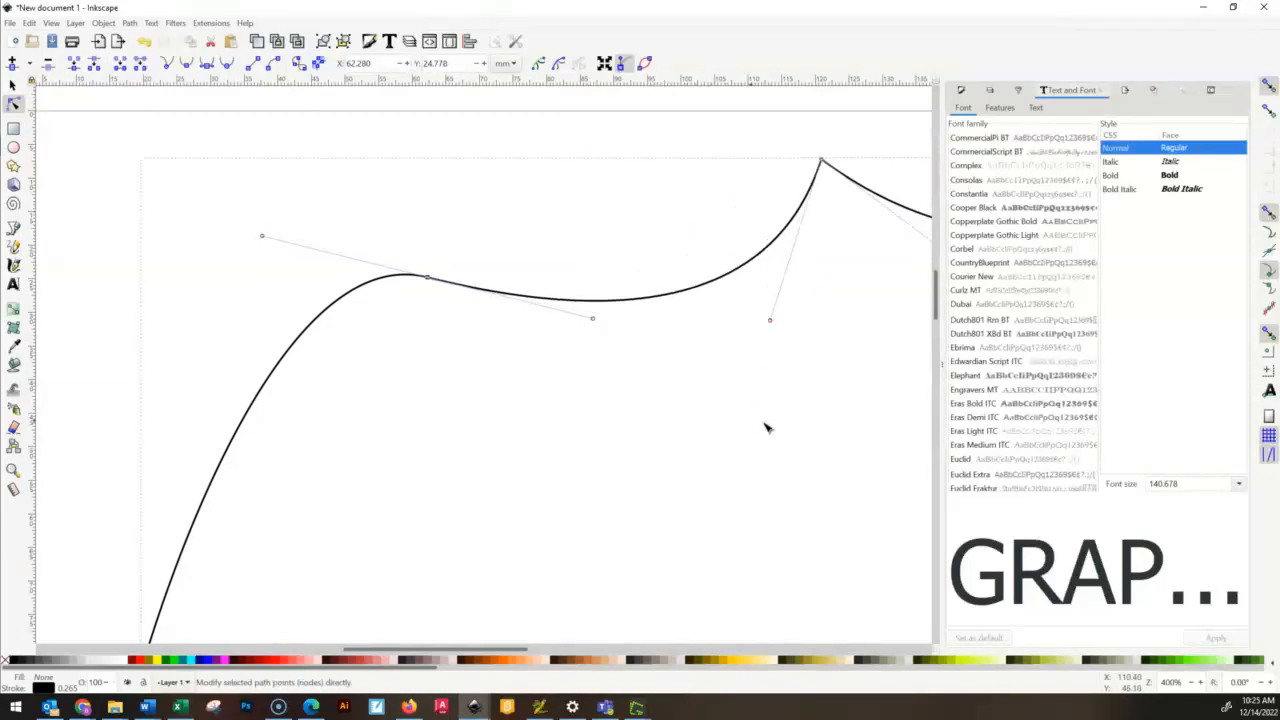
pyautogui.scroll(-4, 813, 448)
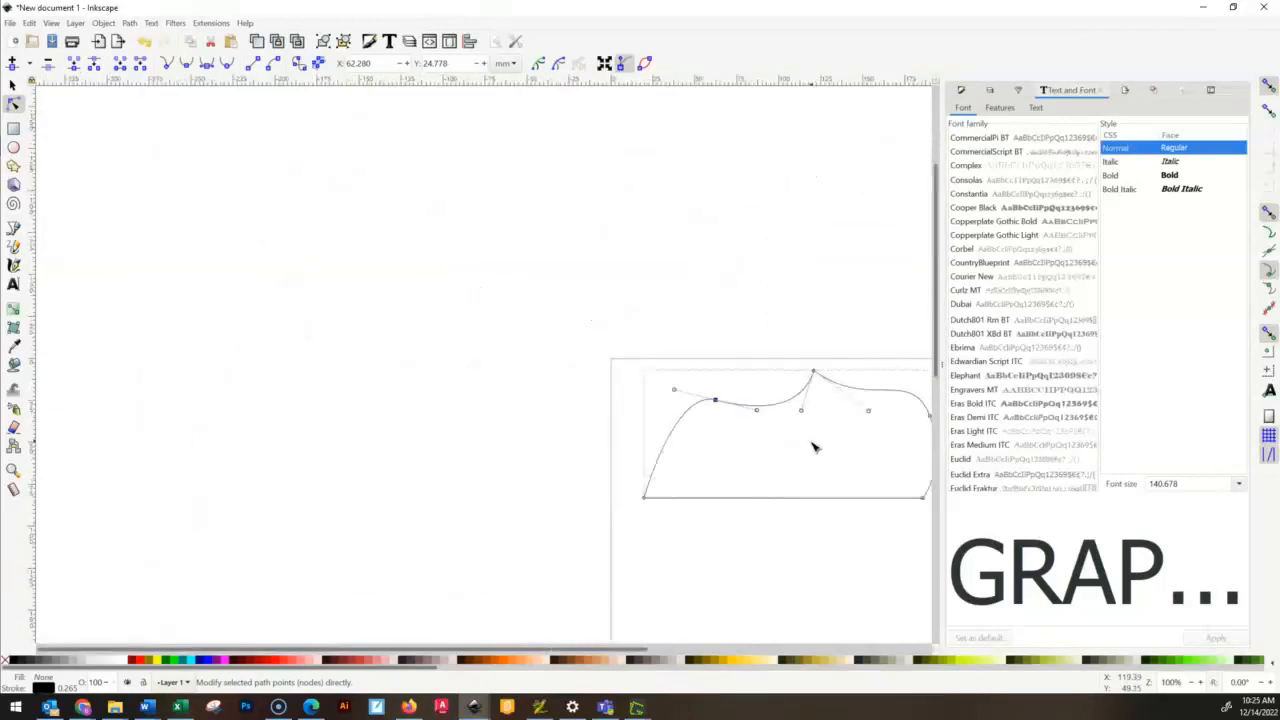
pyautogui.scroll(8, 669, 437)
pyautogui.scroll(-4, 676, 411)
pyautogui.moveTo(731, 217); pyautogui.dragTo(535, 430)
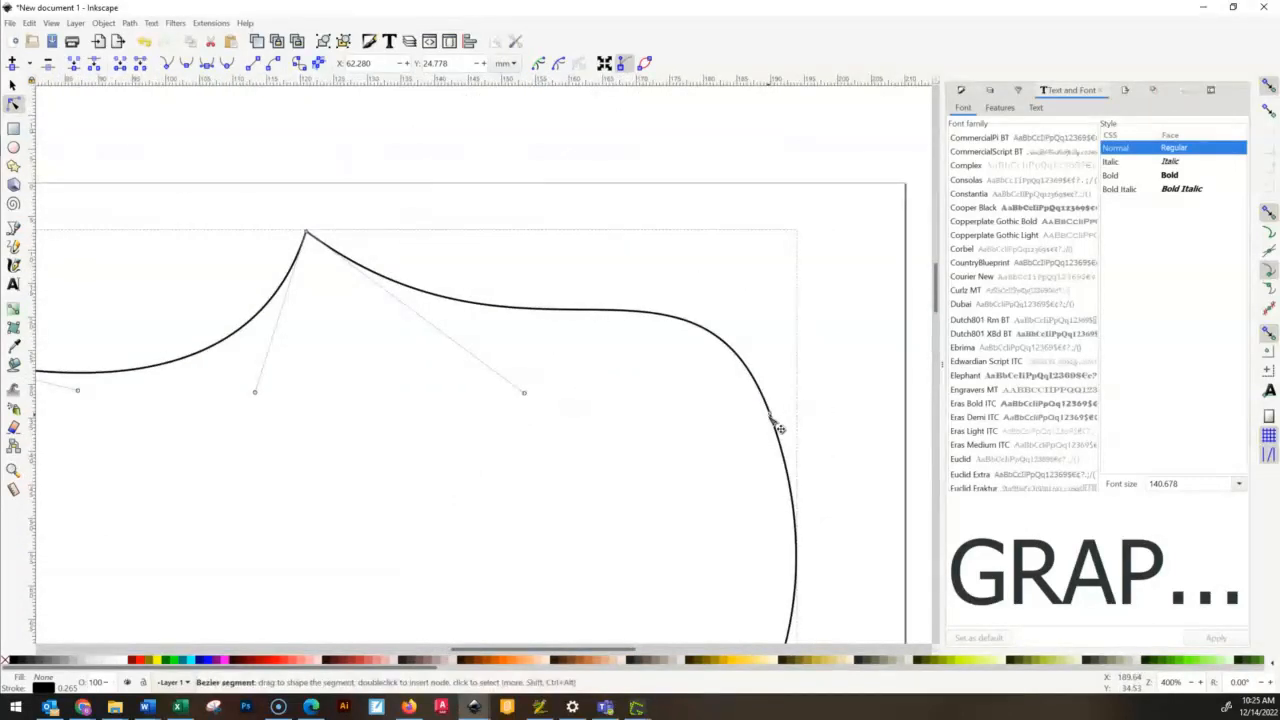
pyautogui.scroll(-4, 329, 398)
pyautogui.scroll(4, 327, 405)
pyautogui.moveTo(378, 232); pyautogui.dragTo(411, 350)
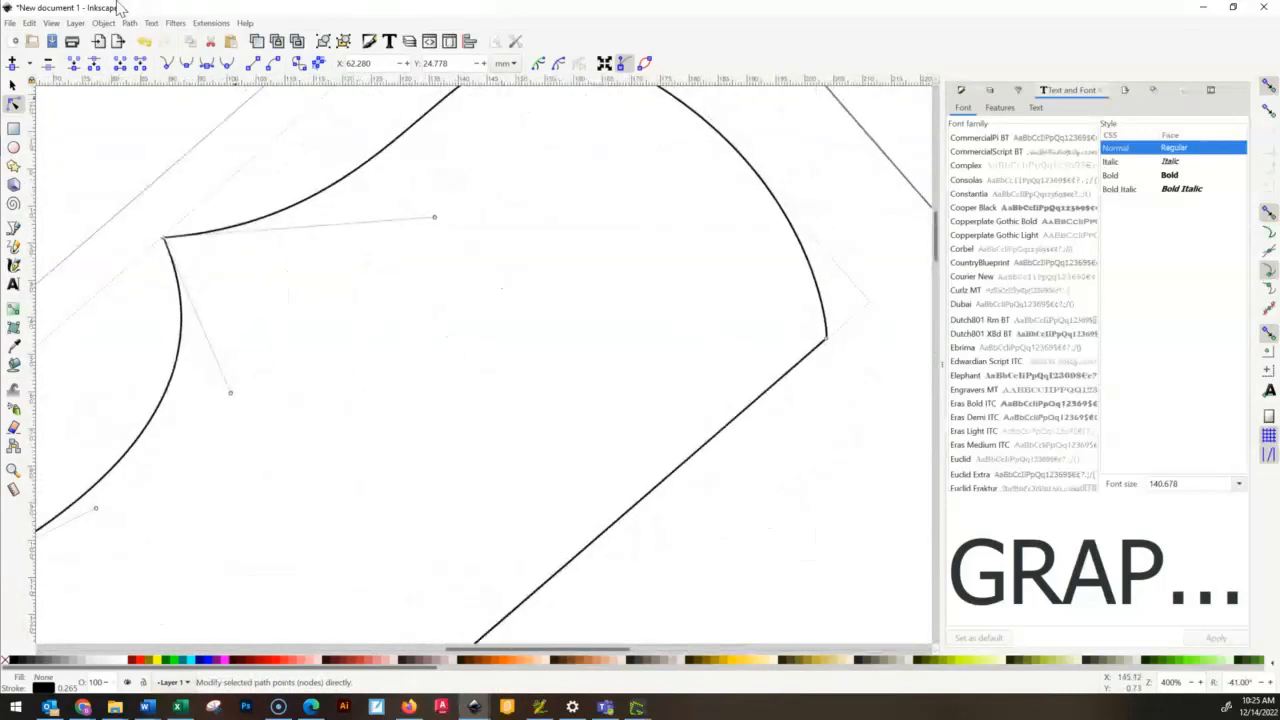
# - Reset the canvas rotation
pyautogui.click(50, 22)
pyautogui.moveTo(85, 51)
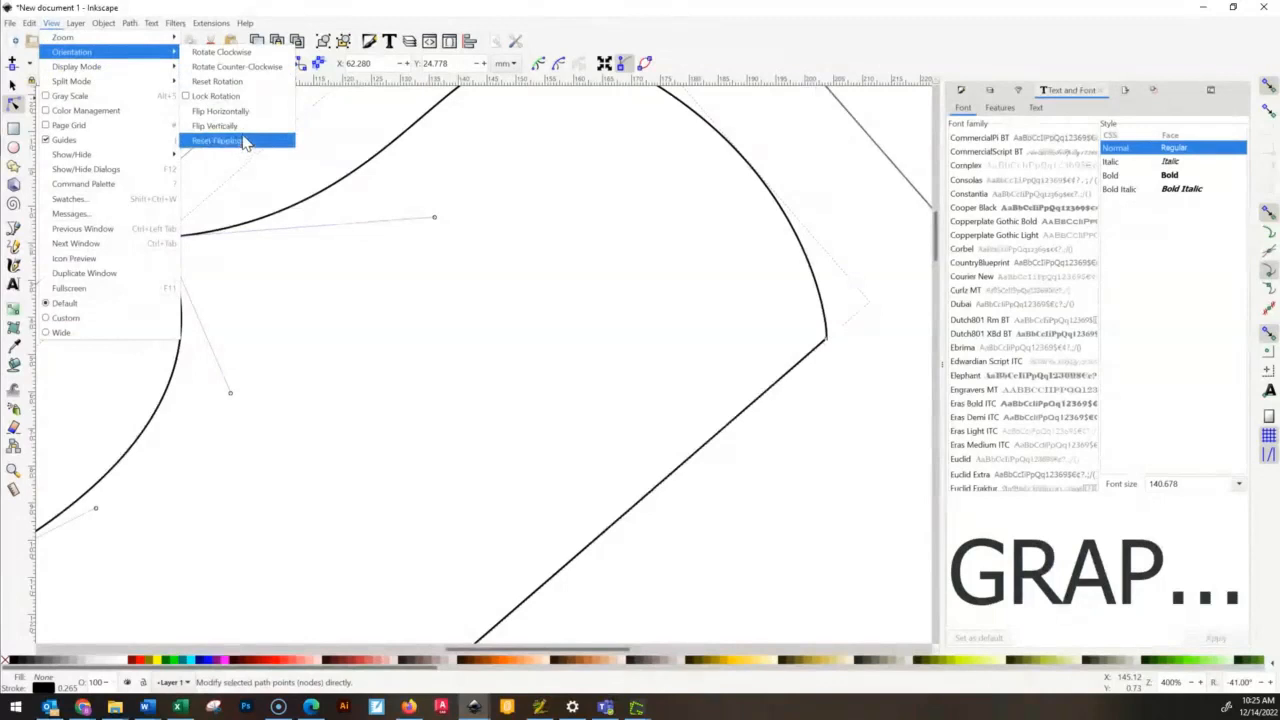
pyautogui.click(247, 84)
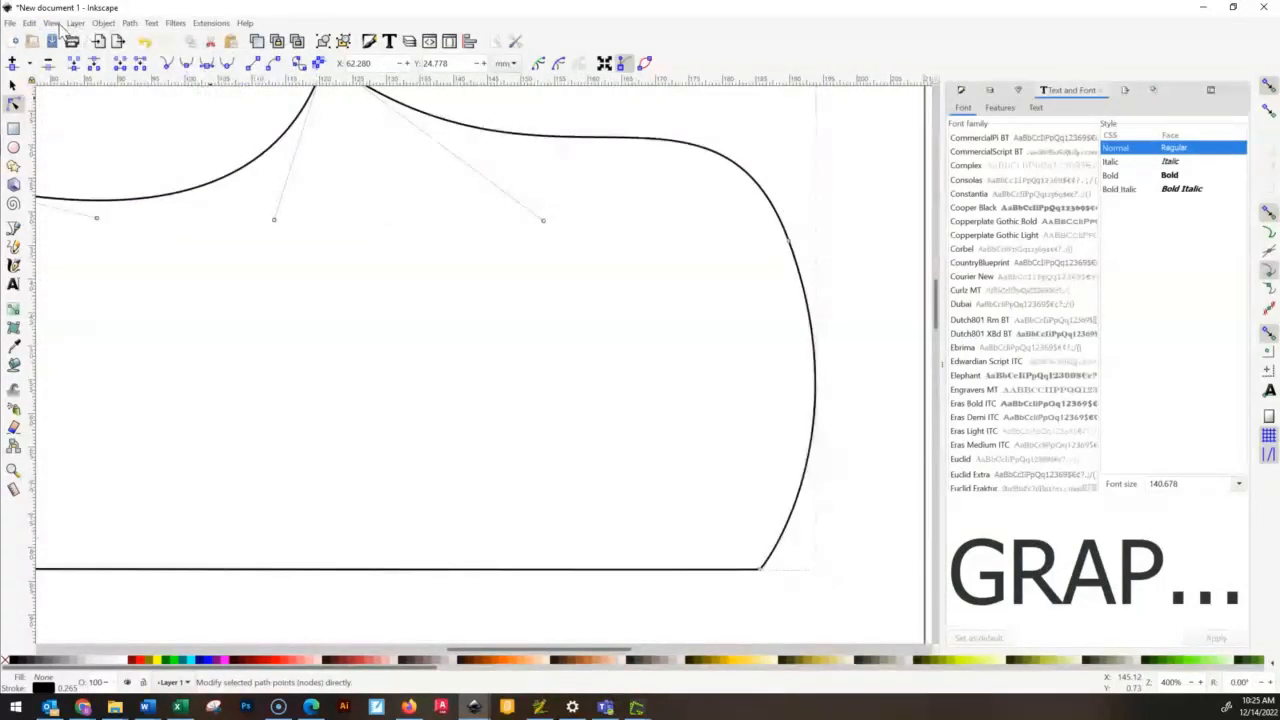
pyautogui.click(50, 22)
pyautogui.moveTo(107, 41)
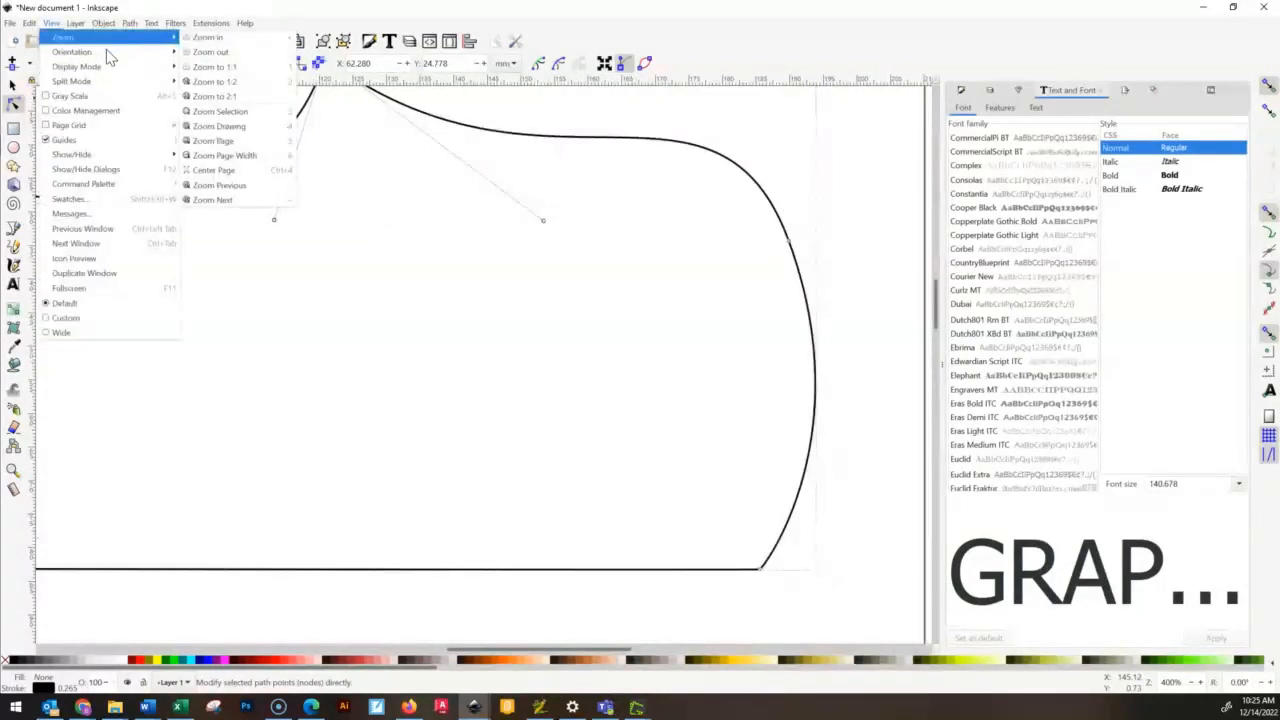
pyautogui.click(215, 95)
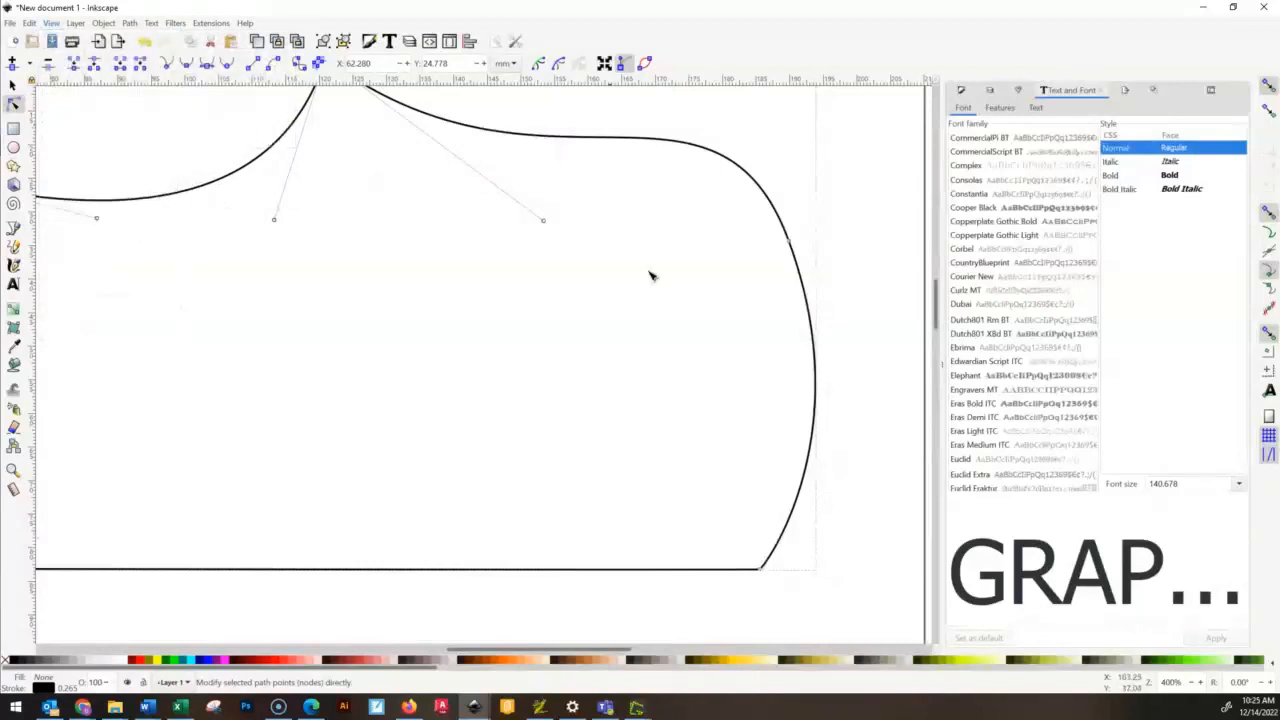
# - Swing the peak node's left direction handle to the lower right of the node so the curve bulges under the point
pyautogui.moveTo(342, 360); pyautogui.dragTo(498, 418)
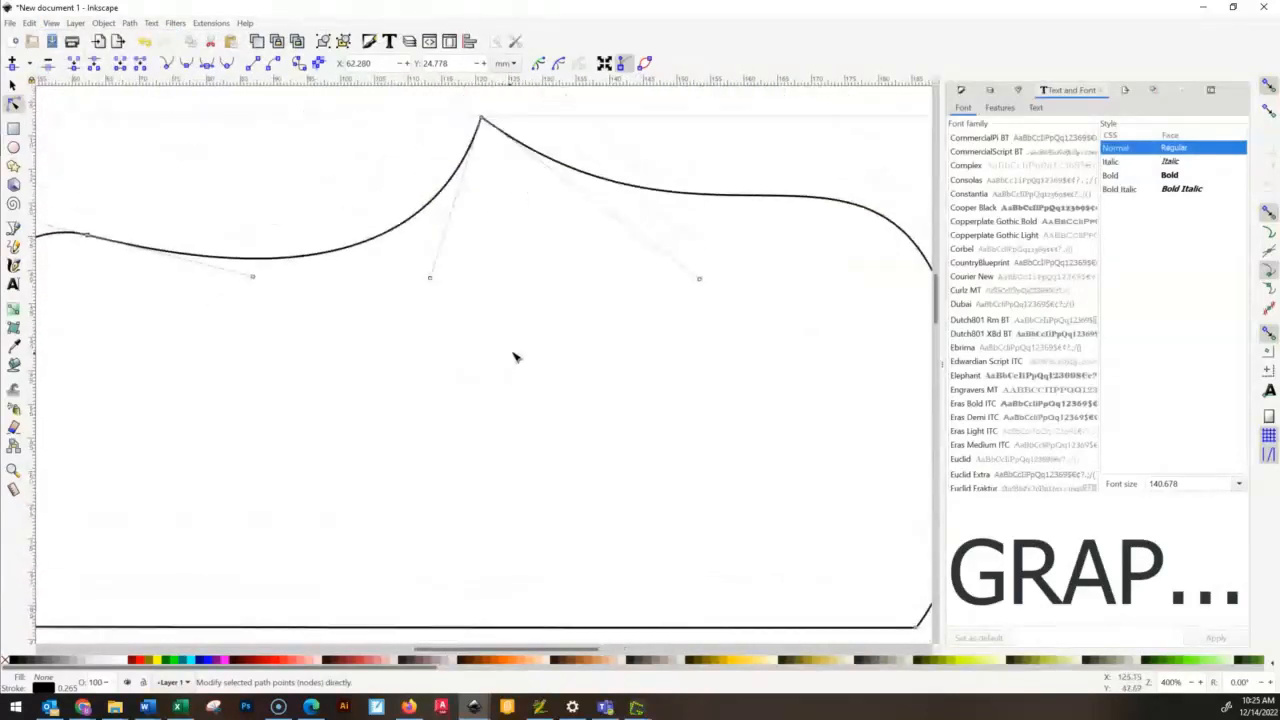
pyautogui.scroll(-1, 525, 341)
pyautogui.scroll(1, 525, 341)
pyautogui.scroll(-4, 525, 338)
pyautogui.scroll(2, 524, 336)
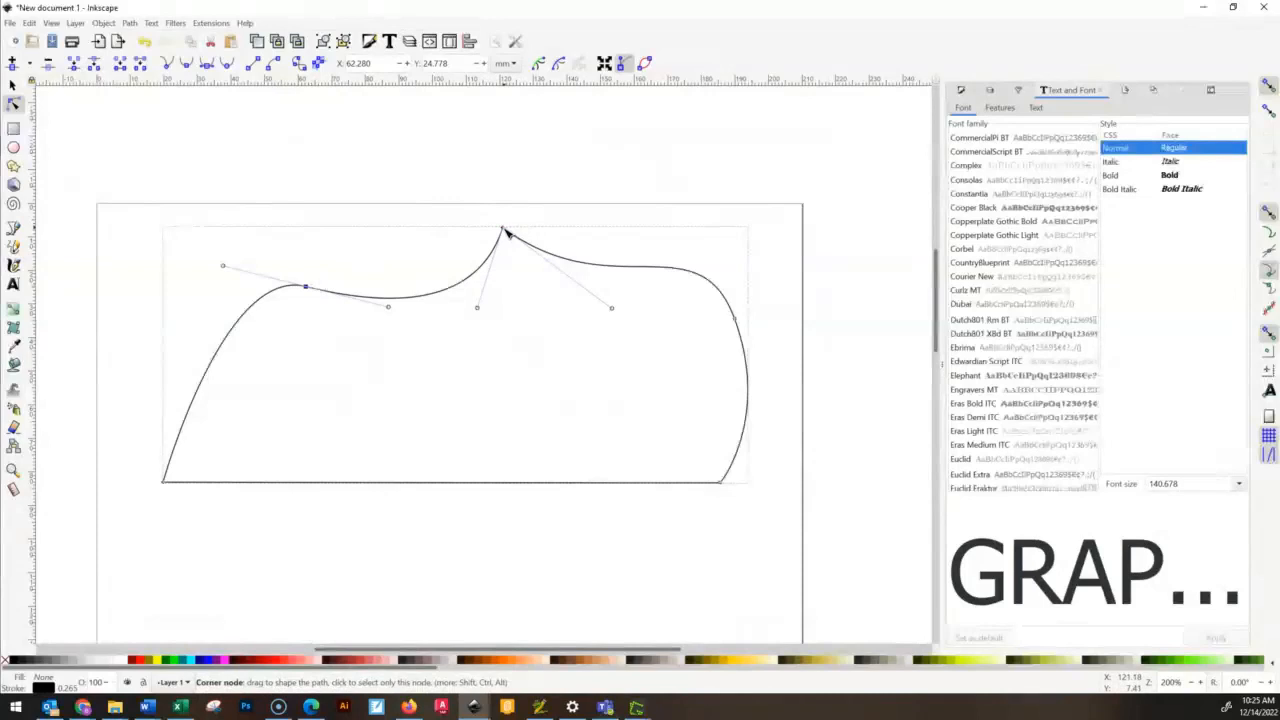
pyautogui.keyDown('ctrl'); pyautogui.scroll(2, 482, 272); pyautogui.keyUp('ctrl')
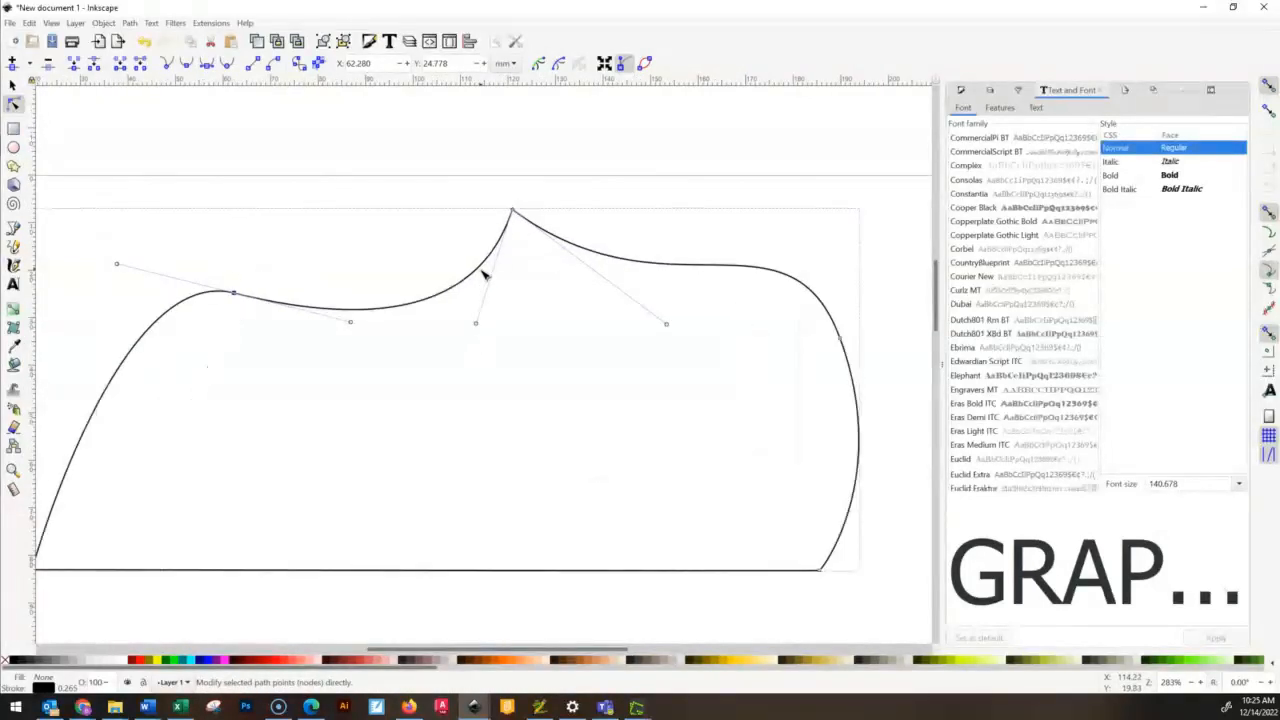
pyautogui.moveTo(474, 350); pyautogui.dragTo(478, 349)
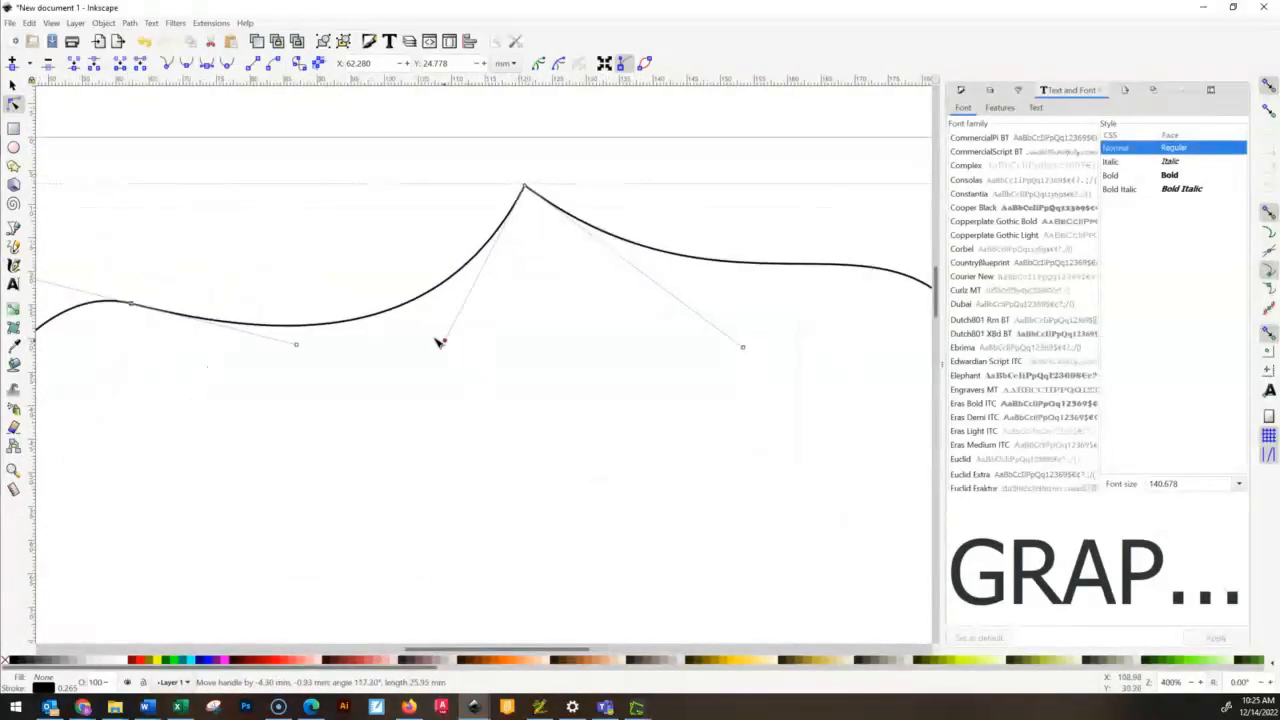
pyautogui.moveTo(366, 233); pyautogui.dragTo(593, 397)
# - Move the outline's bottom-left corner node slightly right and down to about X 21.9, Y 84.3 mm
pyautogui.scroll(-6, 650, 408)
pyautogui.scroll(4, 662, 425)
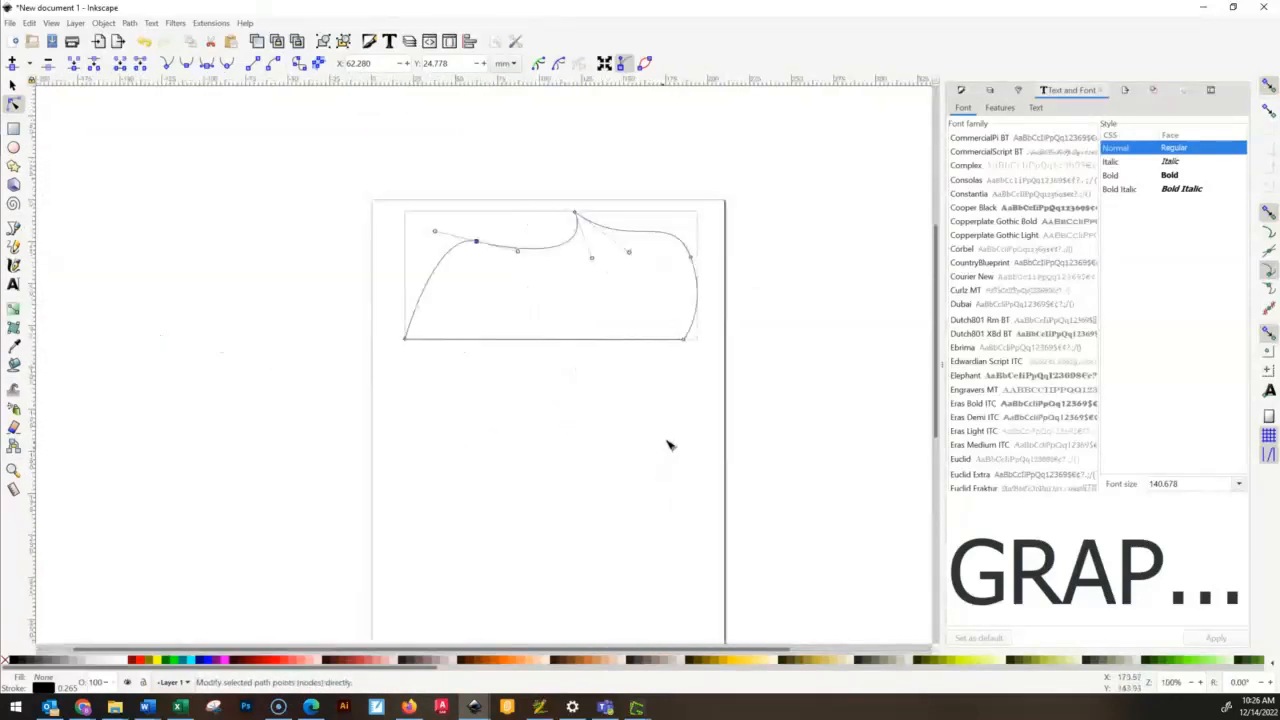
pyautogui.scroll(3, 522, 260)
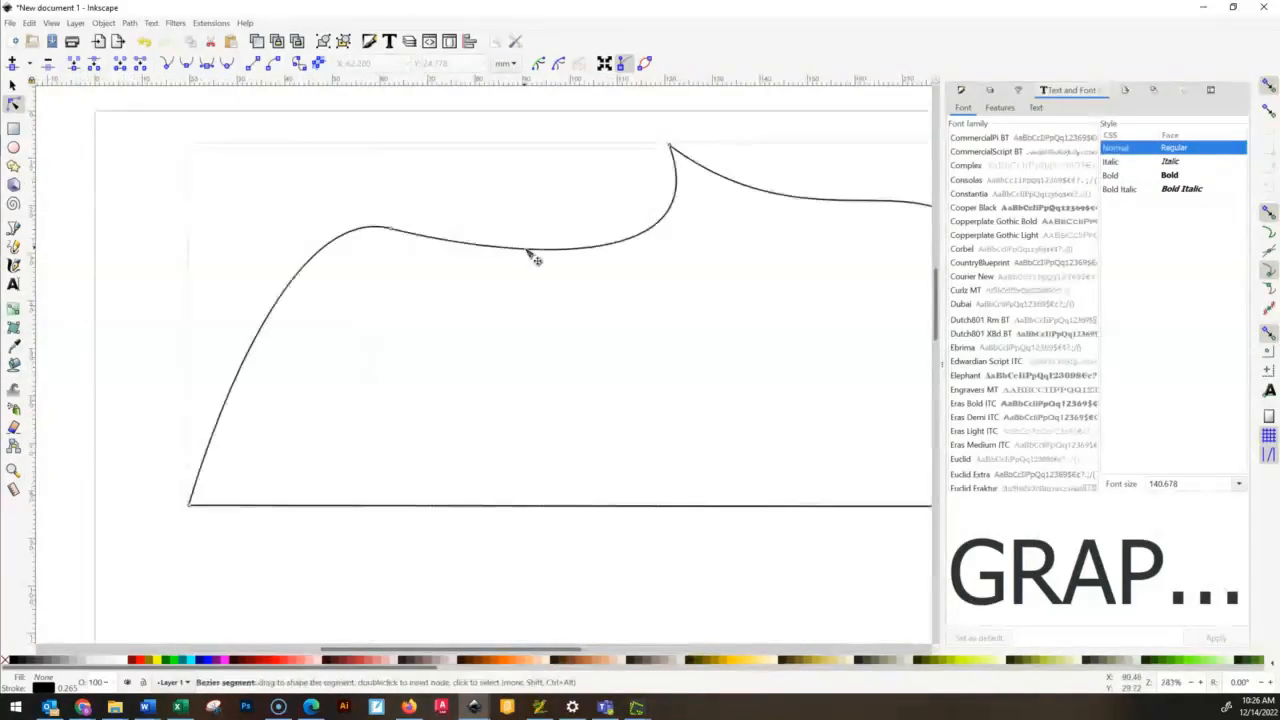
pyautogui.scroll(-1, 688, 342)
pyautogui.moveTo(714, 347); pyautogui.dragTo(638, 368)
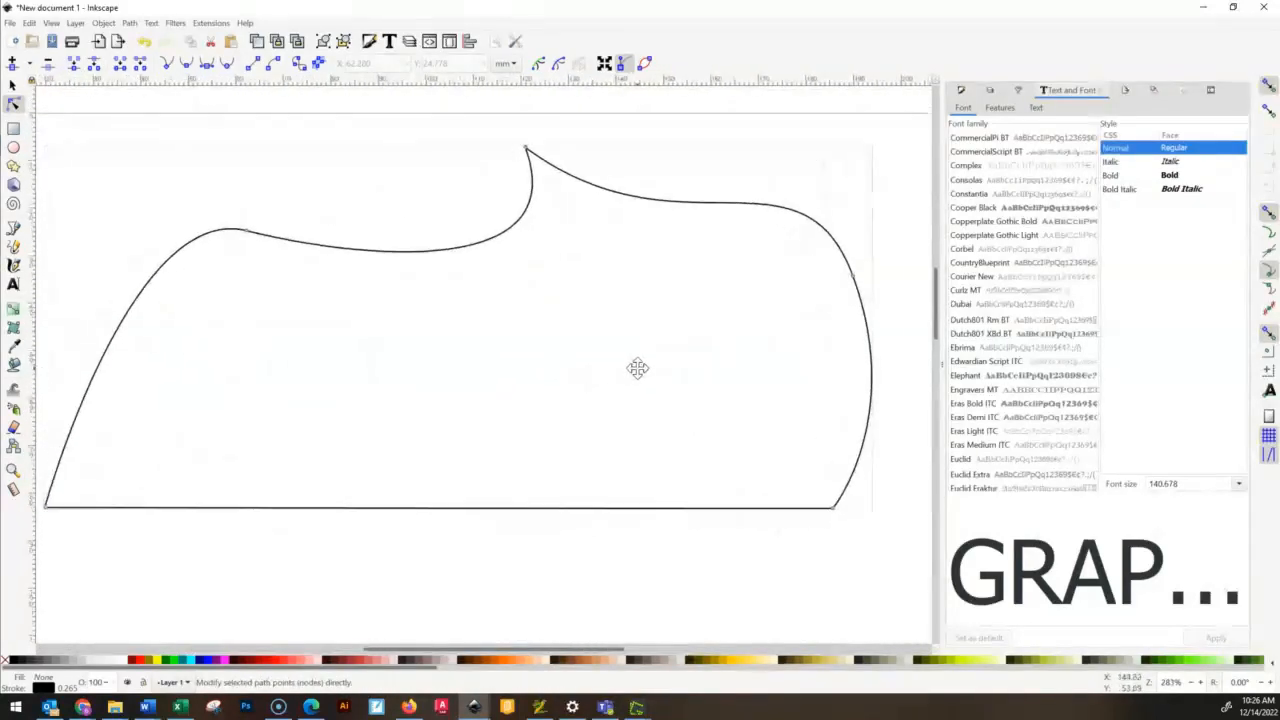
pyautogui.click(48, 510)
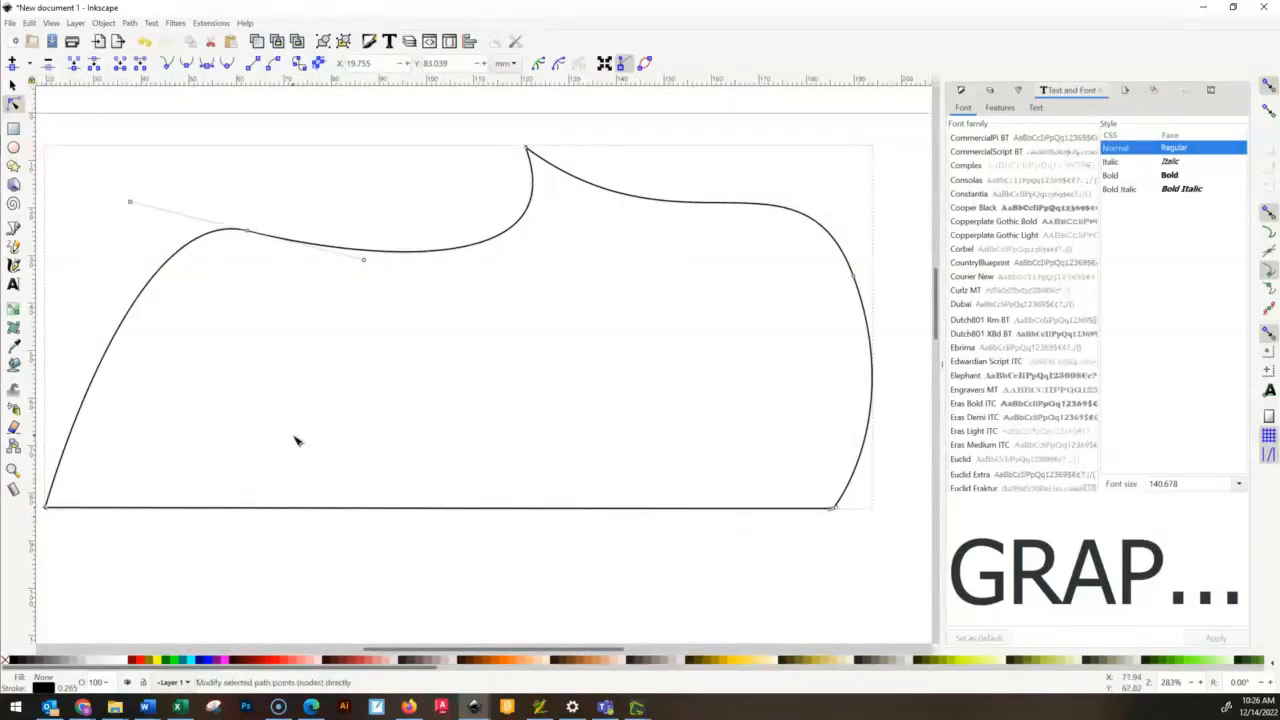
pyautogui.moveTo(330, 534); pyautogui.dragTo(453, 453)
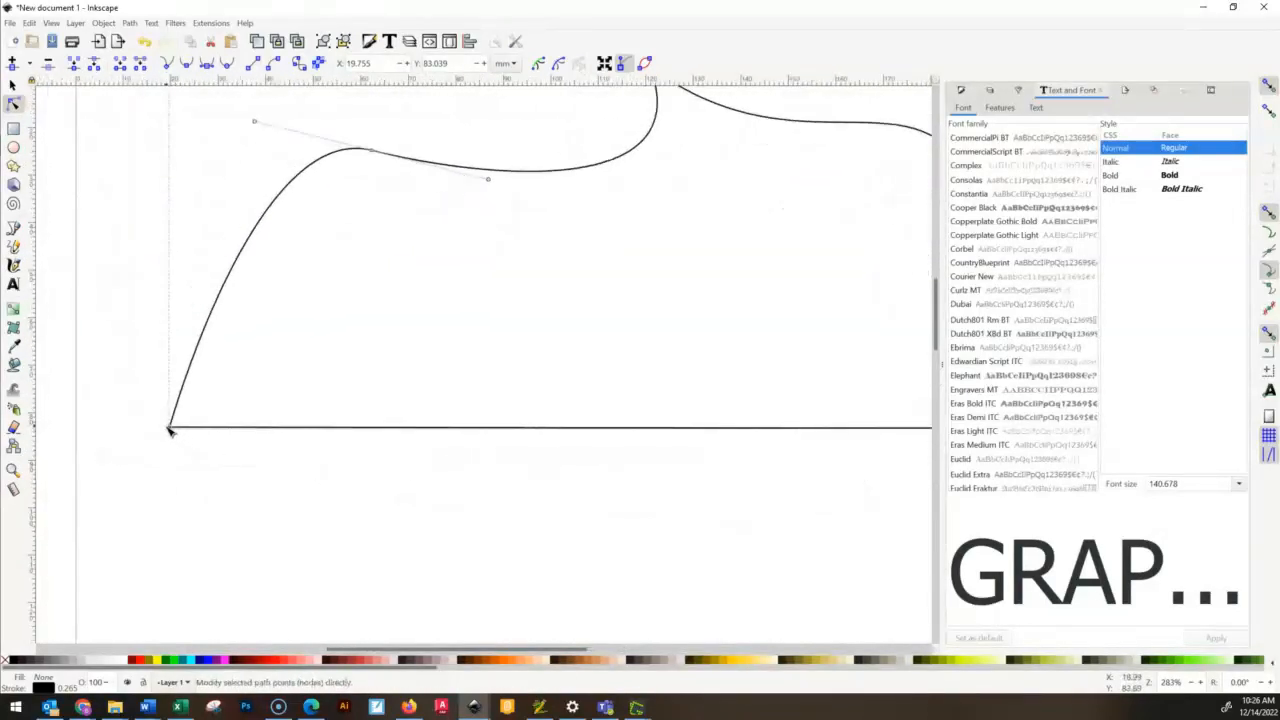
pyautogui.click(172, 430)
pyautogui.moveTo(186, 428)
pyautogui.mouseDown()
pyautogui.moveTo(216, 421)
pyautogui.moveTo(196, 433)
pyautogui.mouseUp()
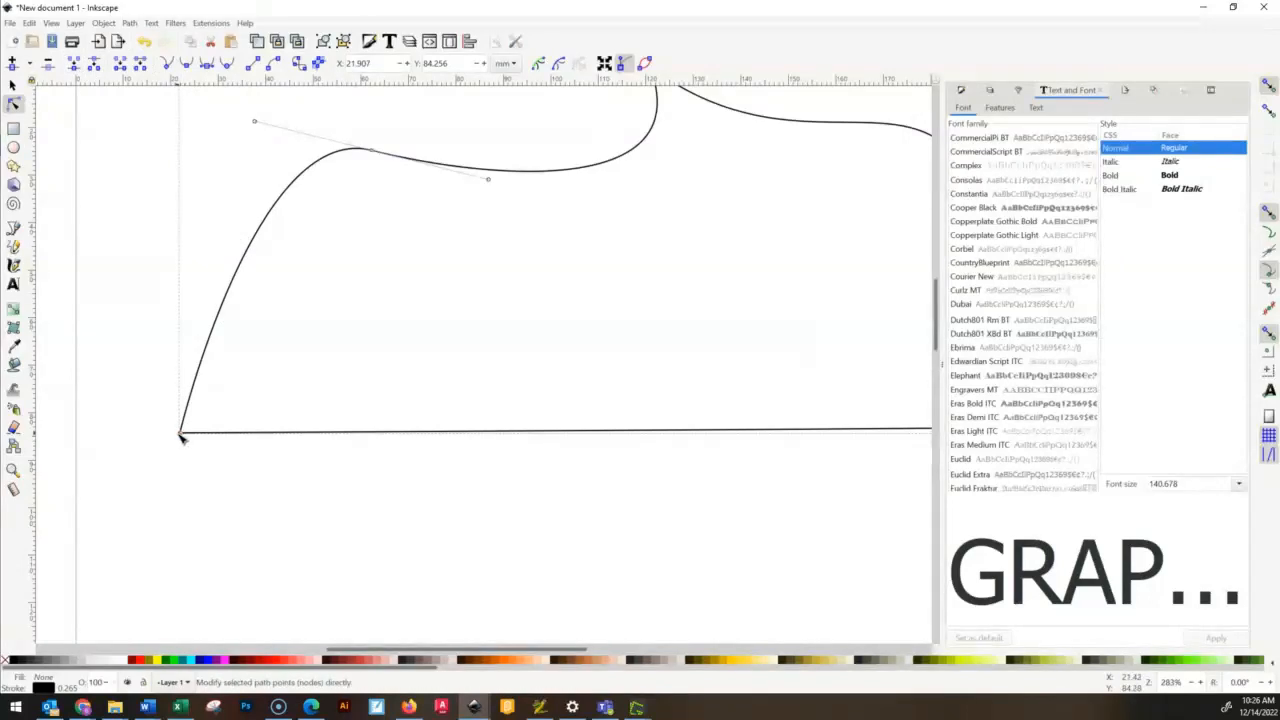
# - Delete the upper-left node so one curve runs from the bottom-left corner to the peak
pyautogui.click(100, 150)
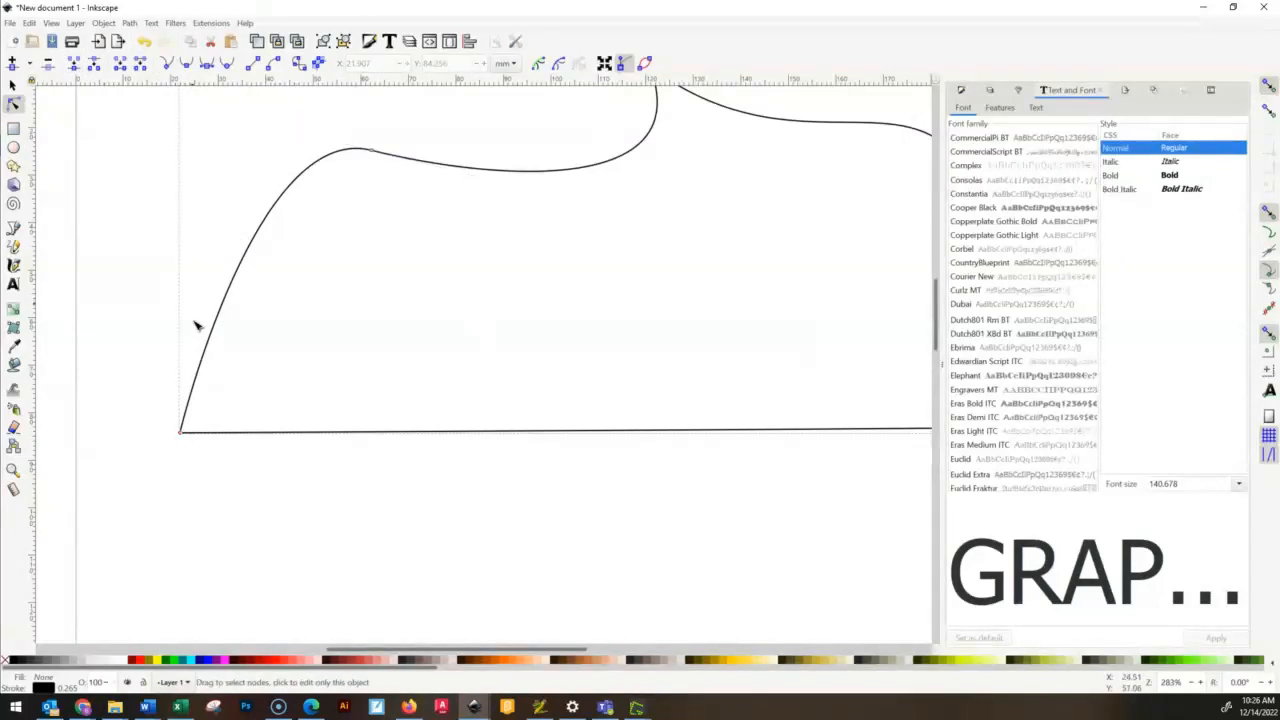
pyautogui.click(181, 435)
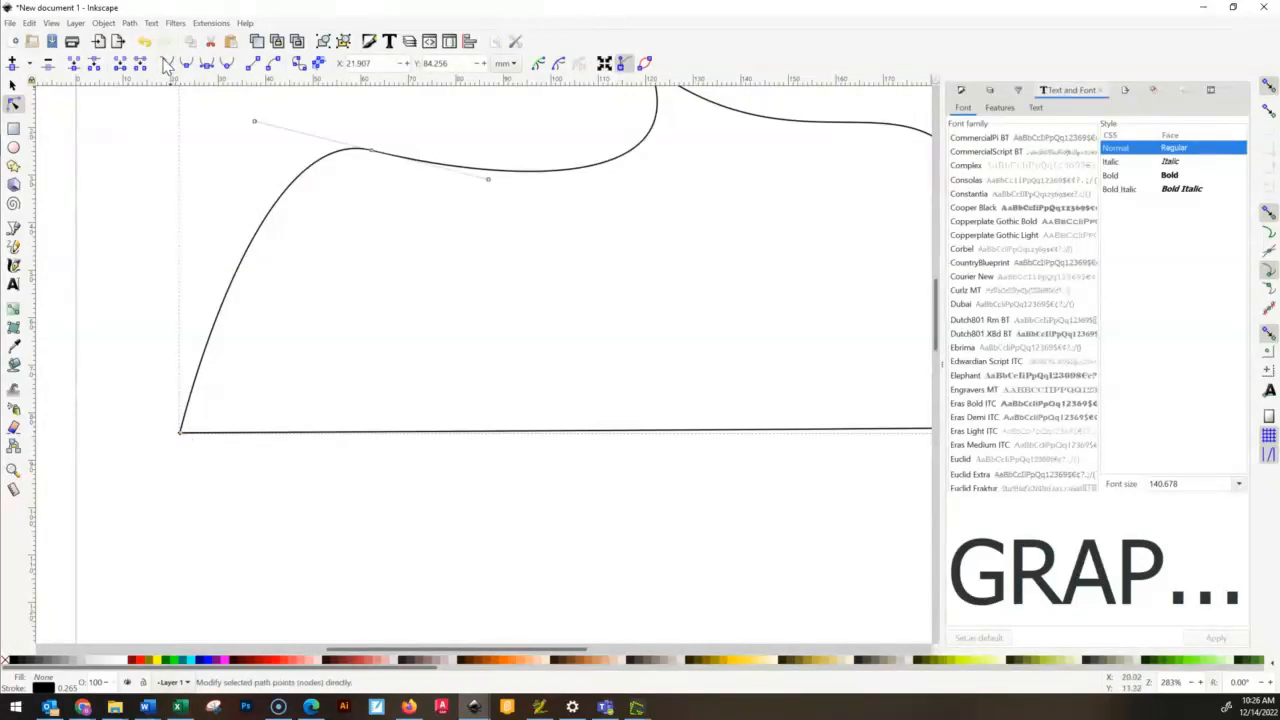
pyautogui.click(572, 511)
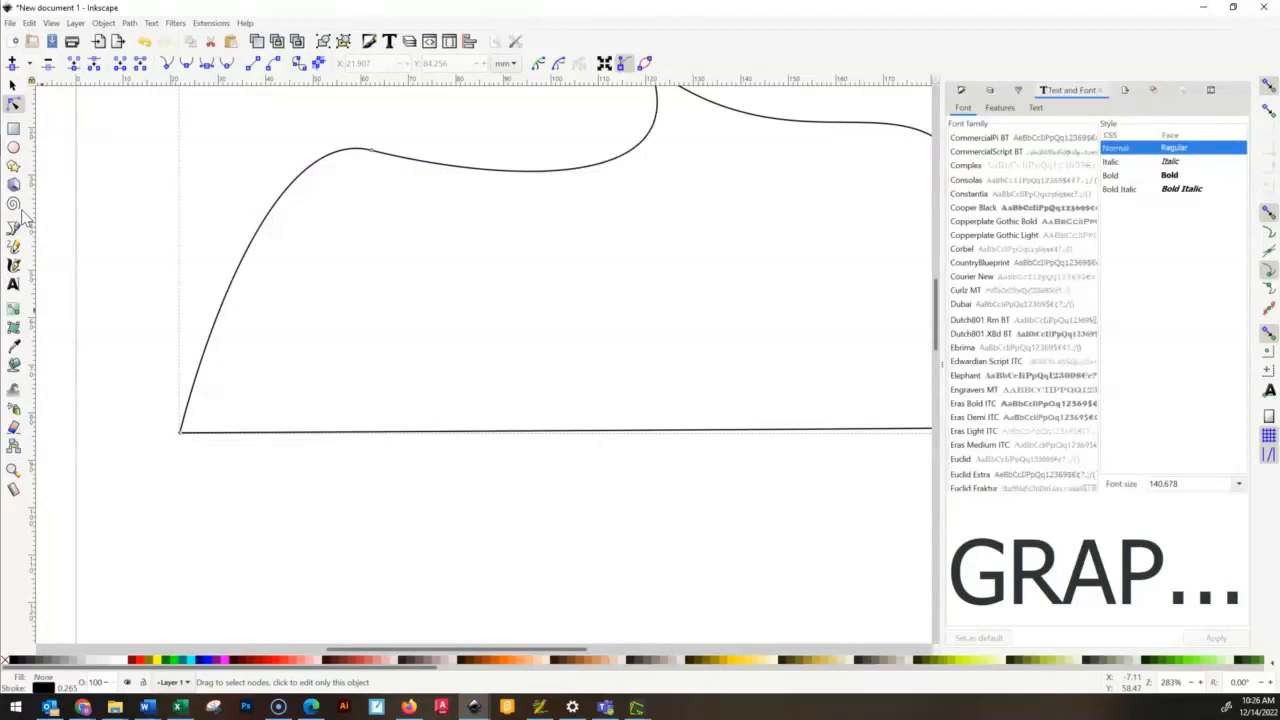
pyautogui.click(13, 86)
pyautogui.click(13, 104)
pyautogui.click(181, 436)
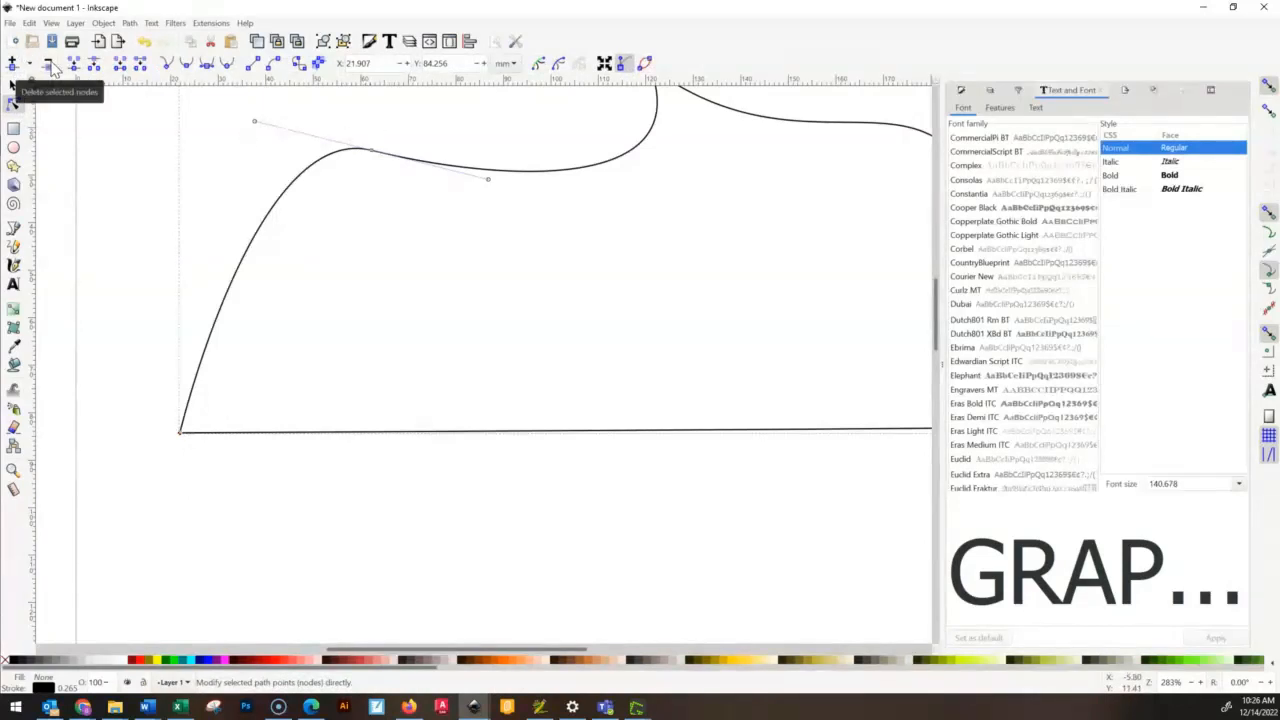
pyautogui.click(371, 152)
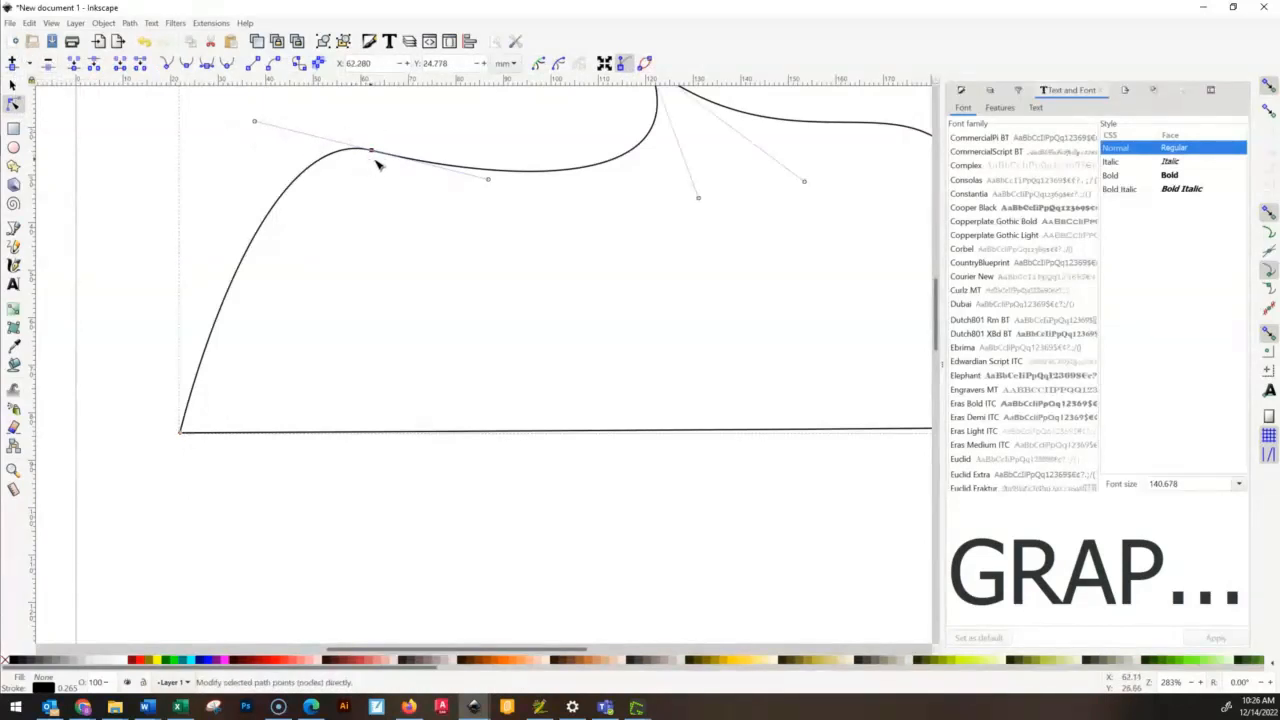
pyautogui.press('Delete')
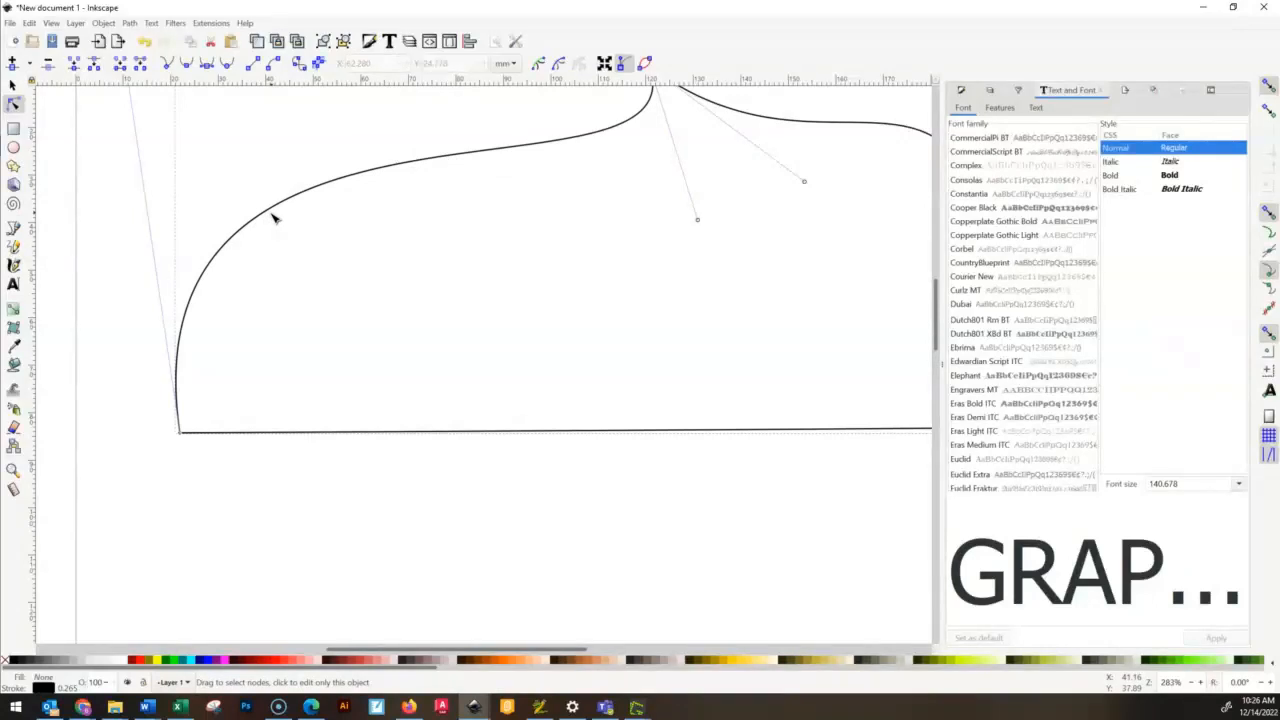
# - Undo the deletion of the upper-left node and insert a node midway along the outline's bottom edge
pyautogui.hotkey('ctrl', 'z')
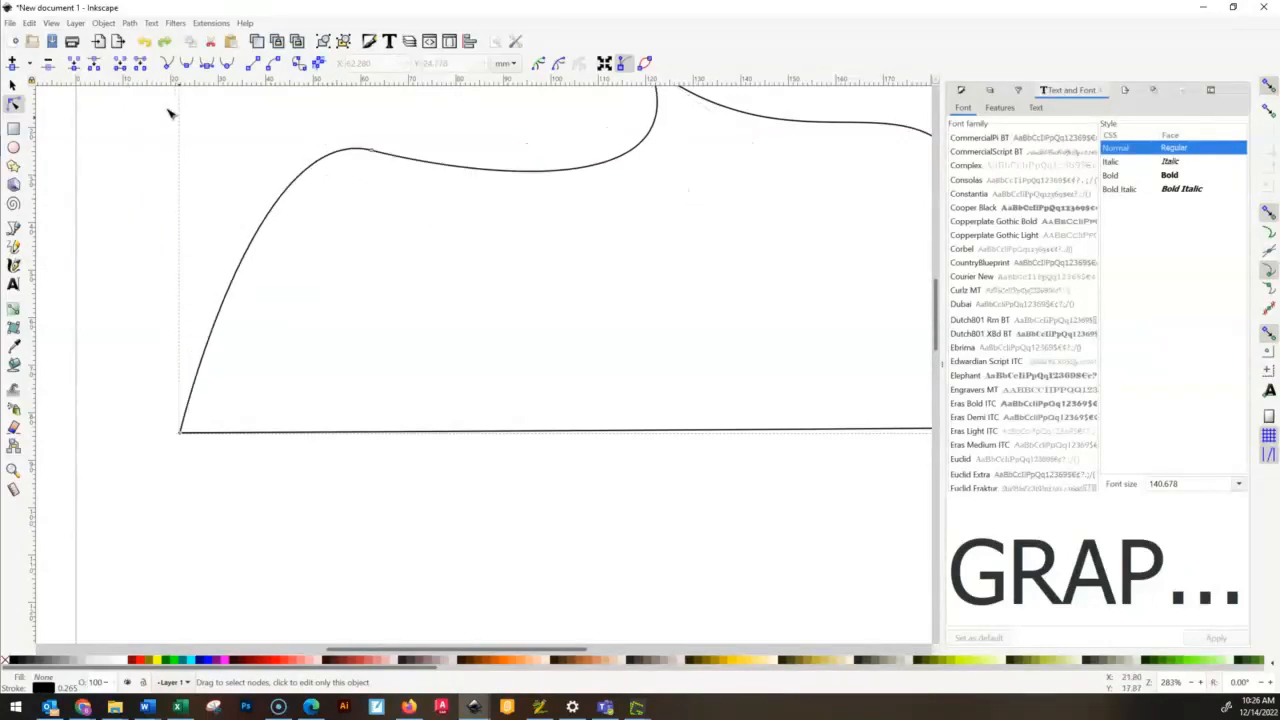
pyautogui.click(371, 150)
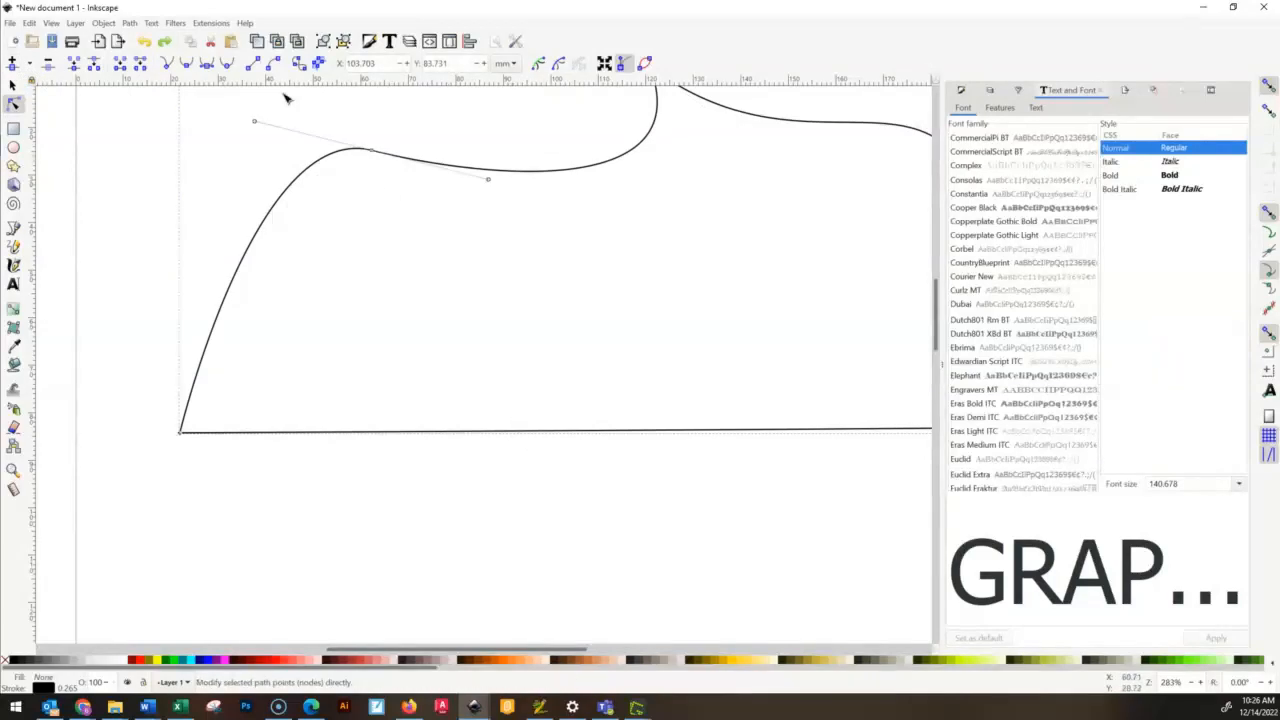
pyautogui.click(13, 63)
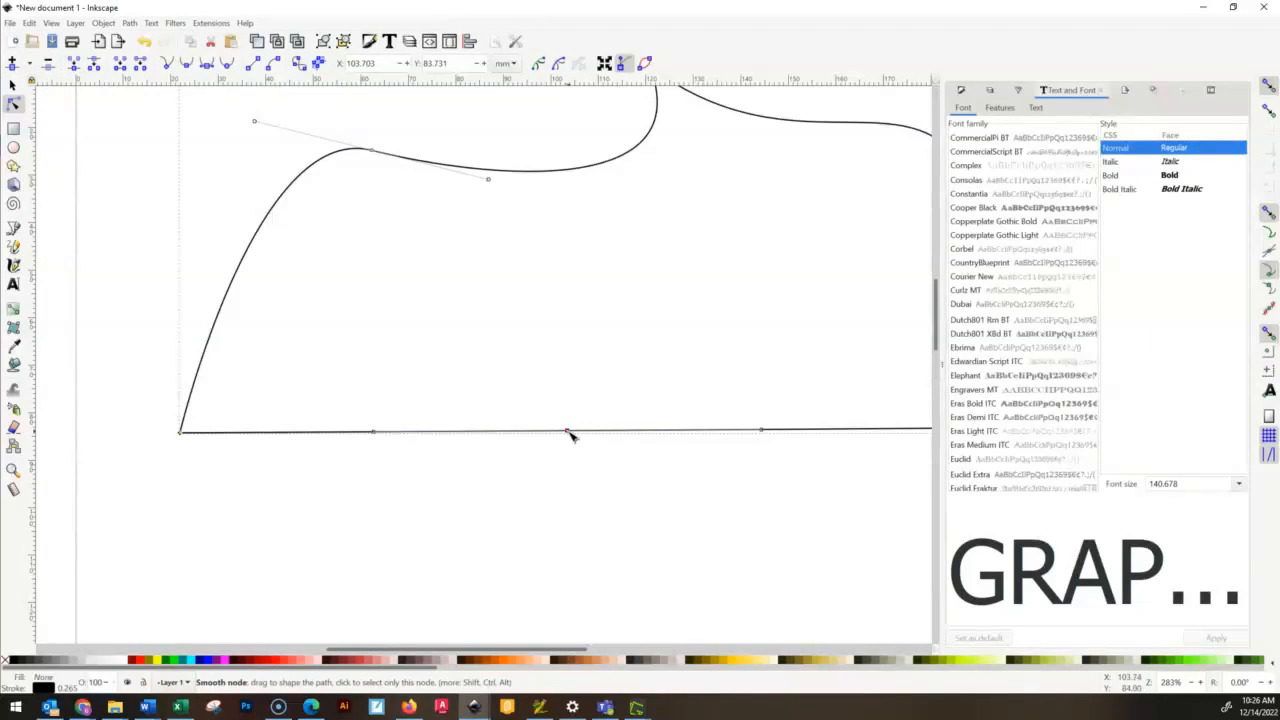
# - Move the bottom edge down so its middle node sits at about X 103.9, Y 88.2 mm, and bend the edge into an S-curve
pyautogui.moveTo(567, 432)
pyautogui.mouseDown()
pyautogui.moveTo(580, 380)
pyautogui.moveTo(568, 453)
pyautogui.mouseUp()
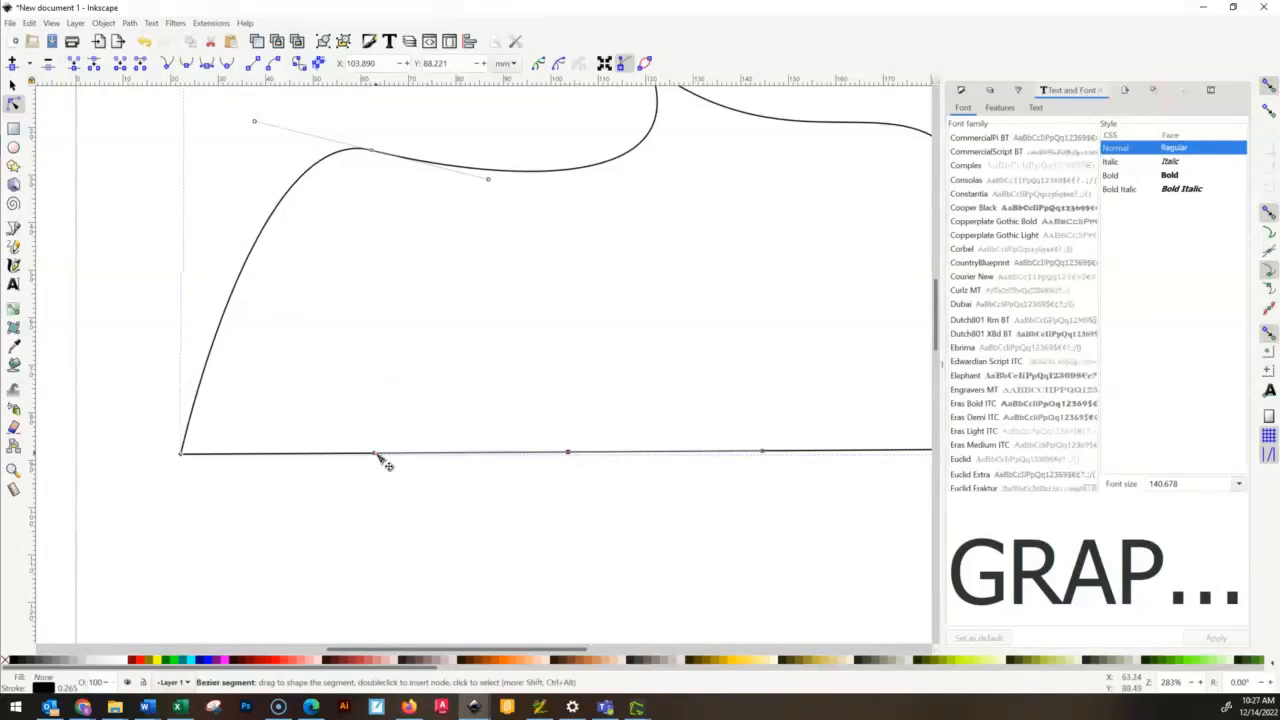
pyautogui.moveTo(375, 454); pyautogui.dragTo(401, 419)
pyautogui.moveTo(483, 427); pyautogui.dragTo(408, 385)
pyautogui.click(637, 583)
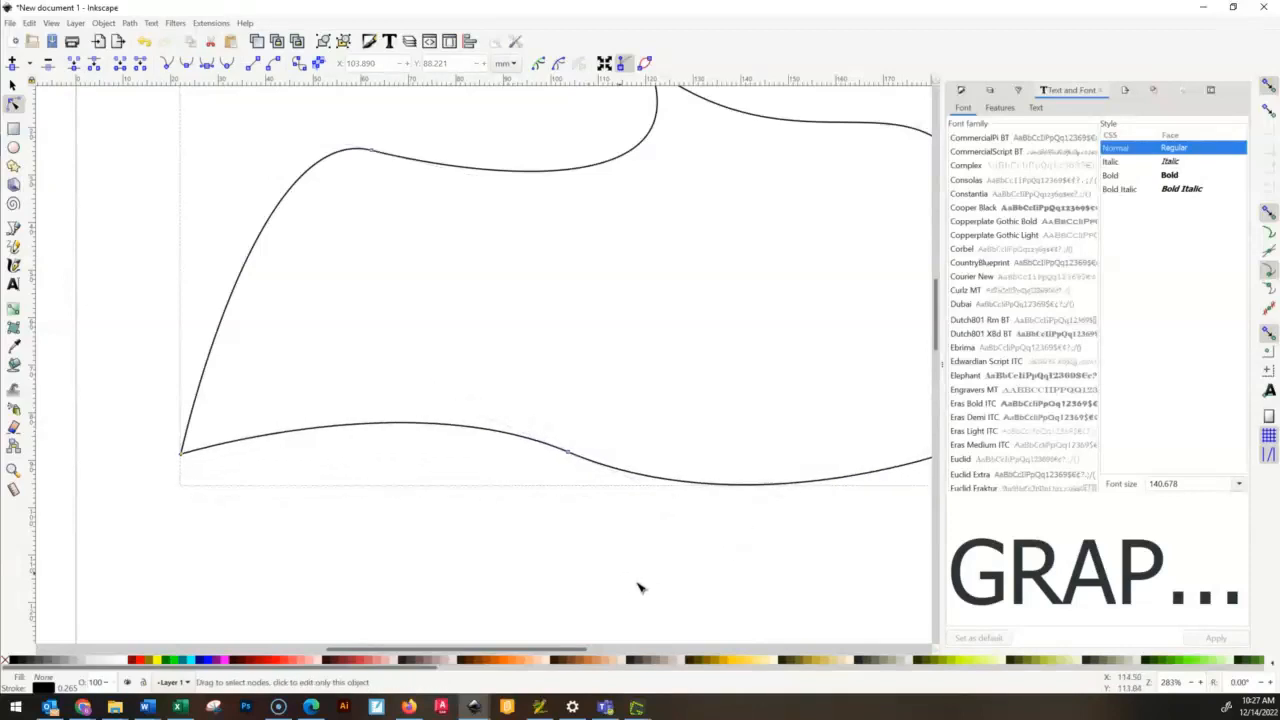
# - Pull a direction handle out of the bottom-right corner node and swing the upper-right node's lower handle outward to round the outline's right side
pyautogui.moveTo(814, 525); pyautogui.dragTo(534, 545)
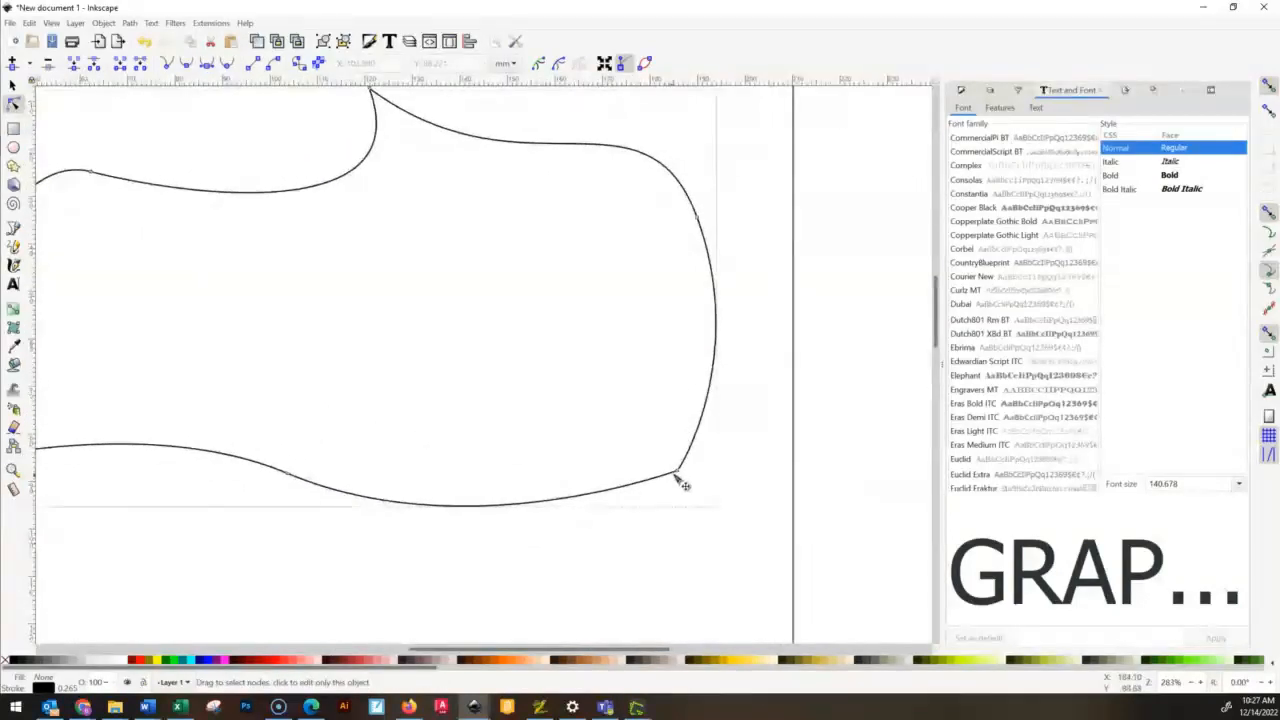
pyautogui.click(680, 474)
pyautogui.moveTo(686, 474); pyautogui.dragTo(771, 429)
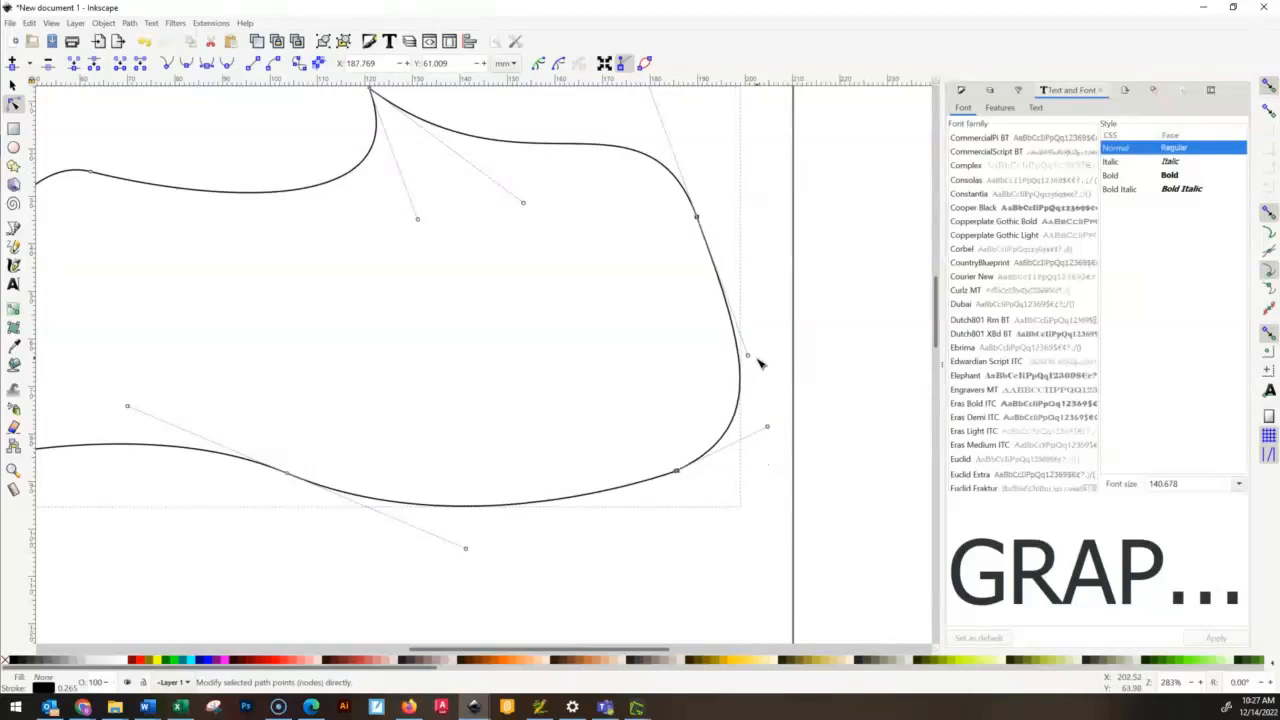
pyautogui.moveTo(750, 360); pyautogui.dragTo(775, 318)
pyautogui.click(786, 474)
# - Swing the upper-left node's right direction handle further down toward the node so the curve peaks more sharply
pyautogui.scroll(-4, 818, 441)
pyautogui.scroll(3, 814, 443)
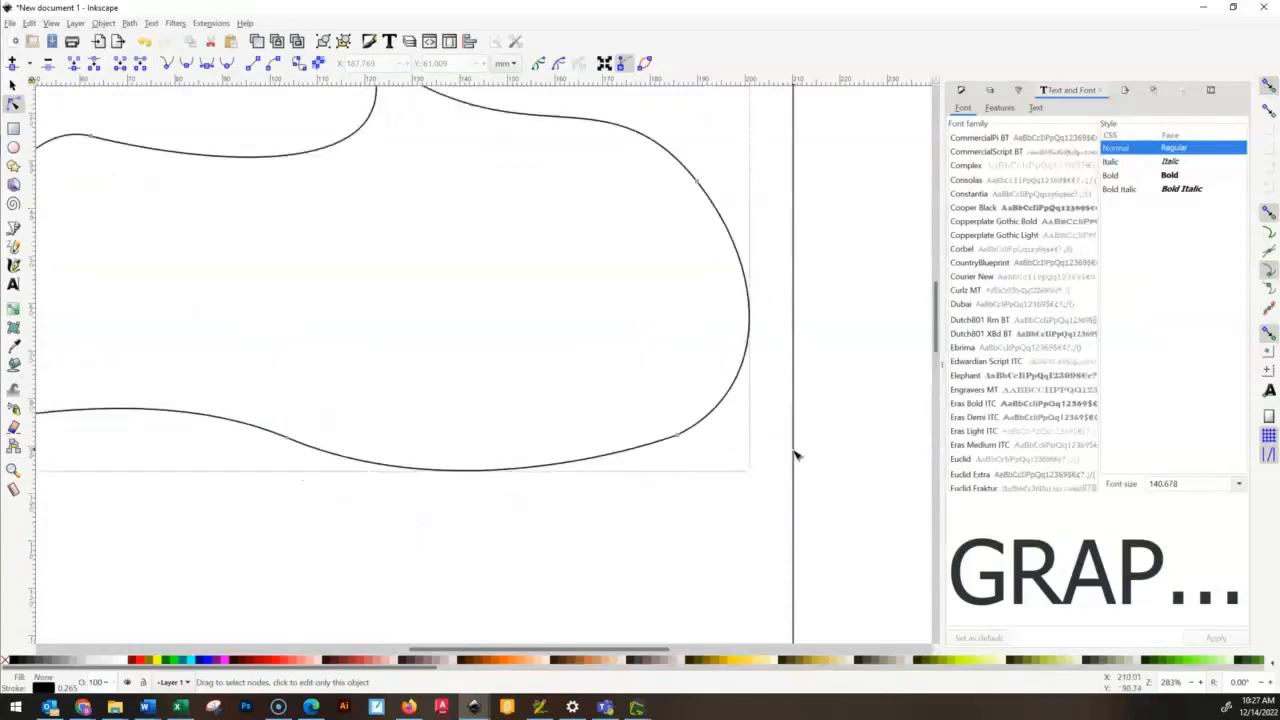
pyautogui.scroll(-4, 620, 525)
pyautogui.scroll(2, 608, 517)
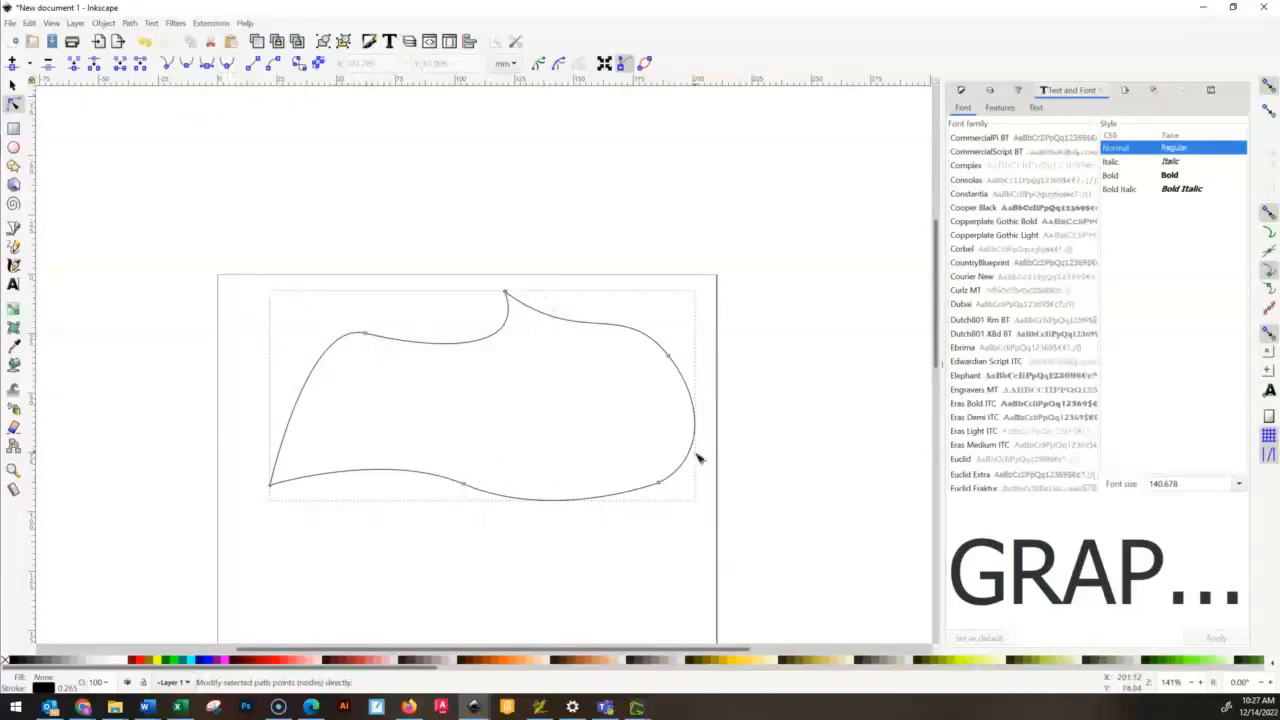
pyautogui.scroll(3, 503, 307)
pyautogui.scroll(-3, 452, 347)
pyautogui.scroll(8, 362, 366)
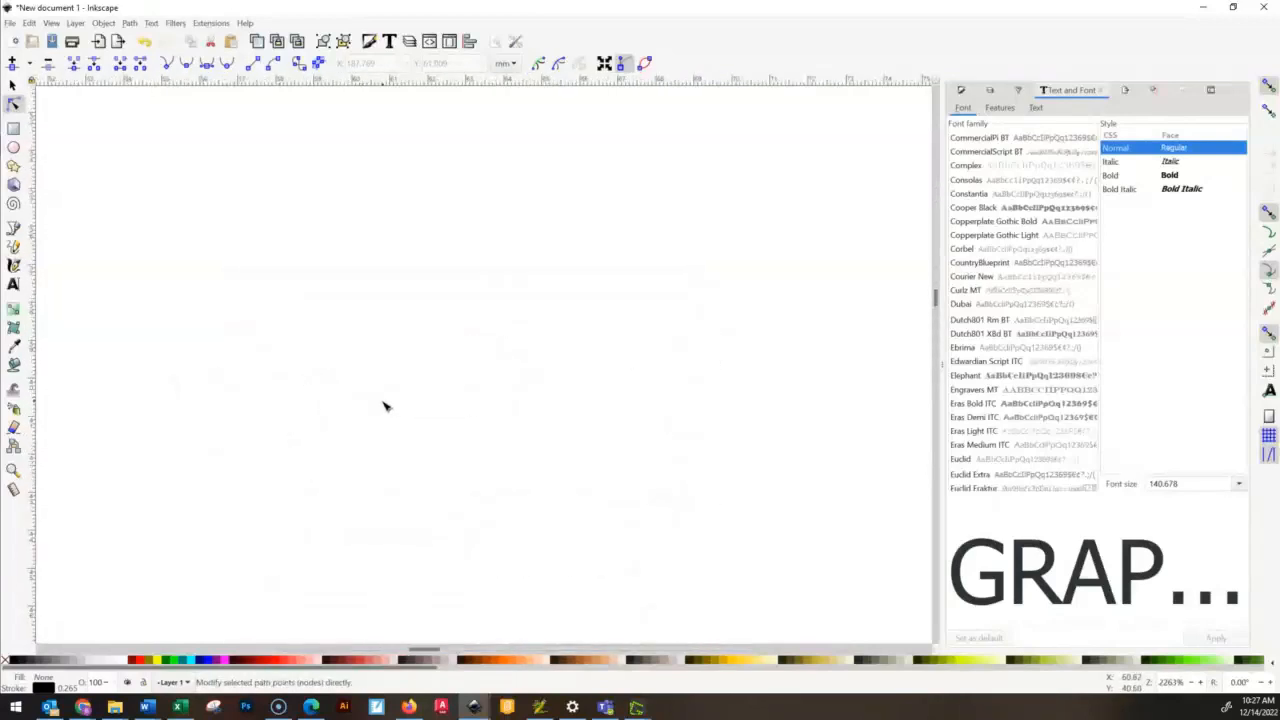
pyautogui.scroll(-4, 383, 406)
pyautogui.scroll(1, 391, 275)
pyautogui.scroll(2, 390, 273)
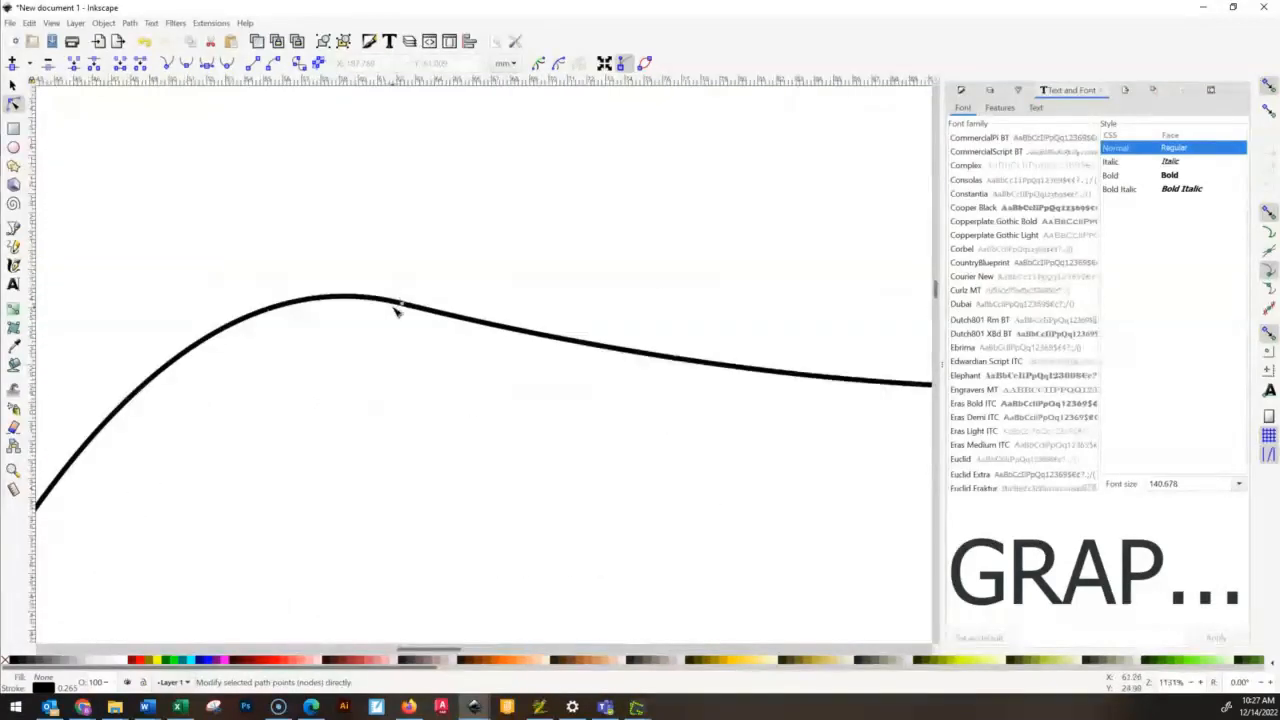
pyautogui.click(403, 304)
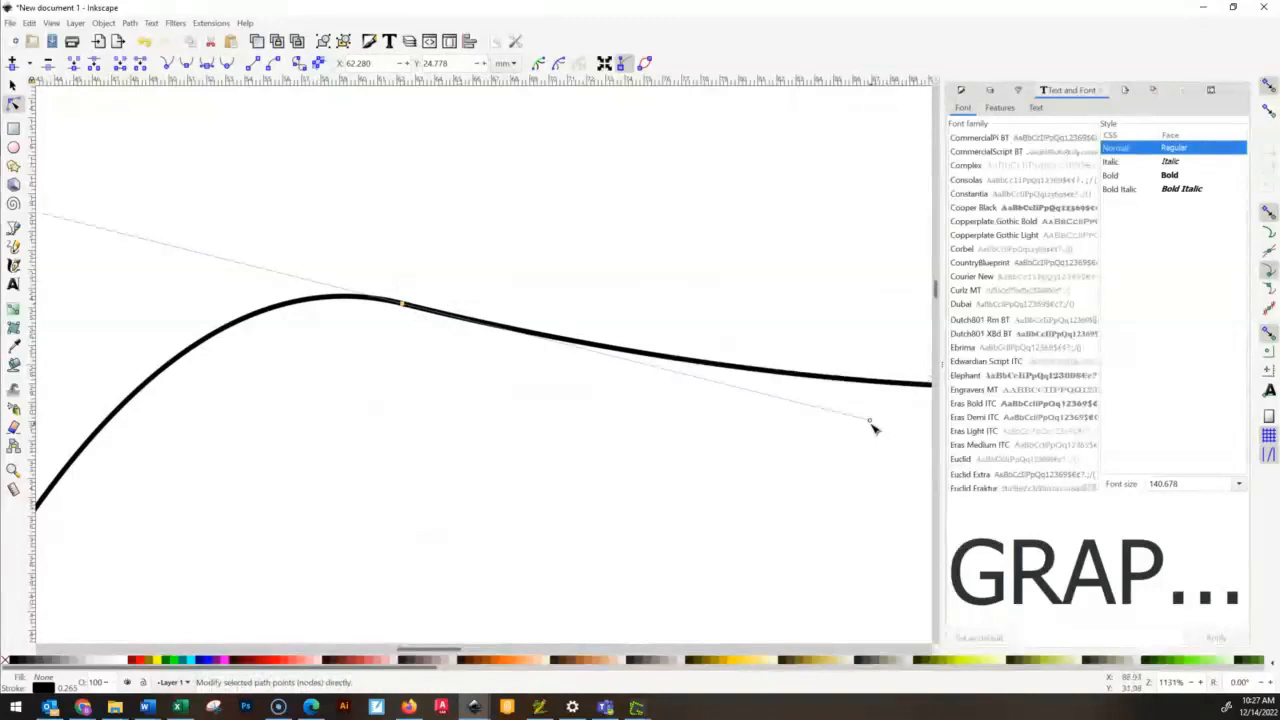
pyautogui.moveTo(735, 453); pyautogui.dragTo(683, 466)
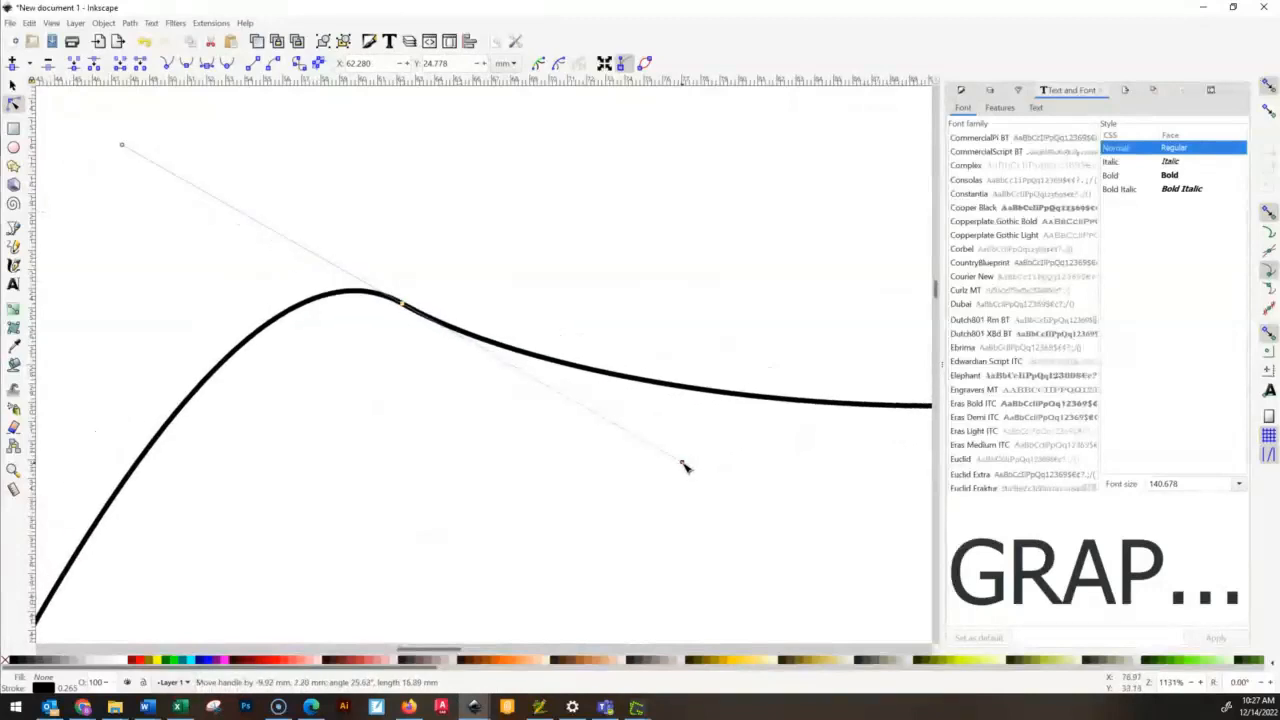
# - Make the selected upper-left node auto-smooth
pyautogui.scroll(-4, 698, 480)
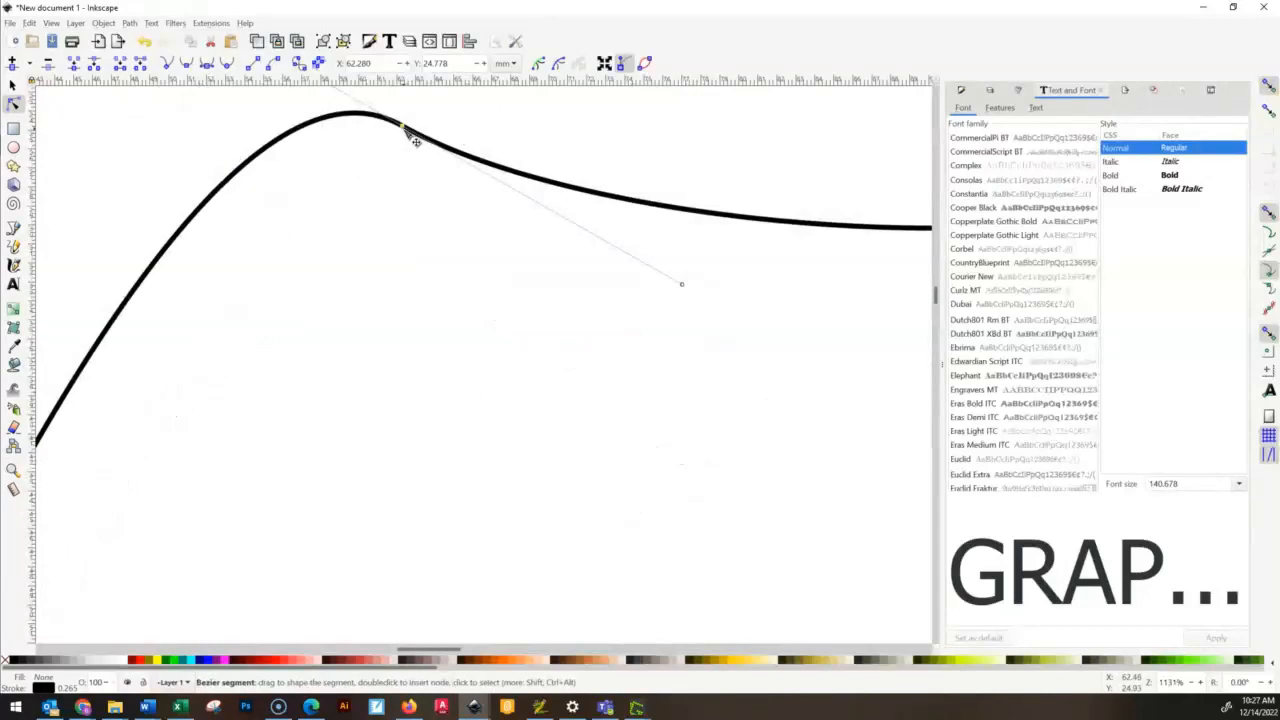
pyautogui.click(229, 68)
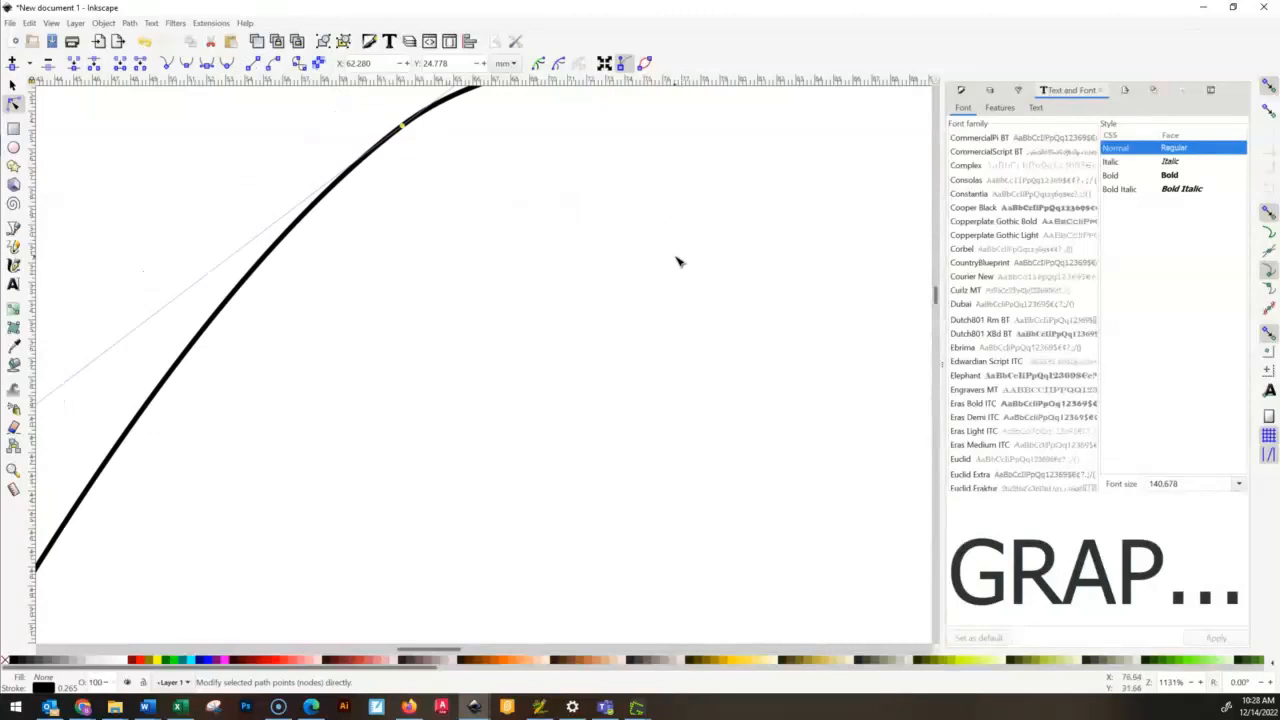
pyautogui.scroll(-3, 680, 263)
pyautogui.scroll(6, 689, 268)
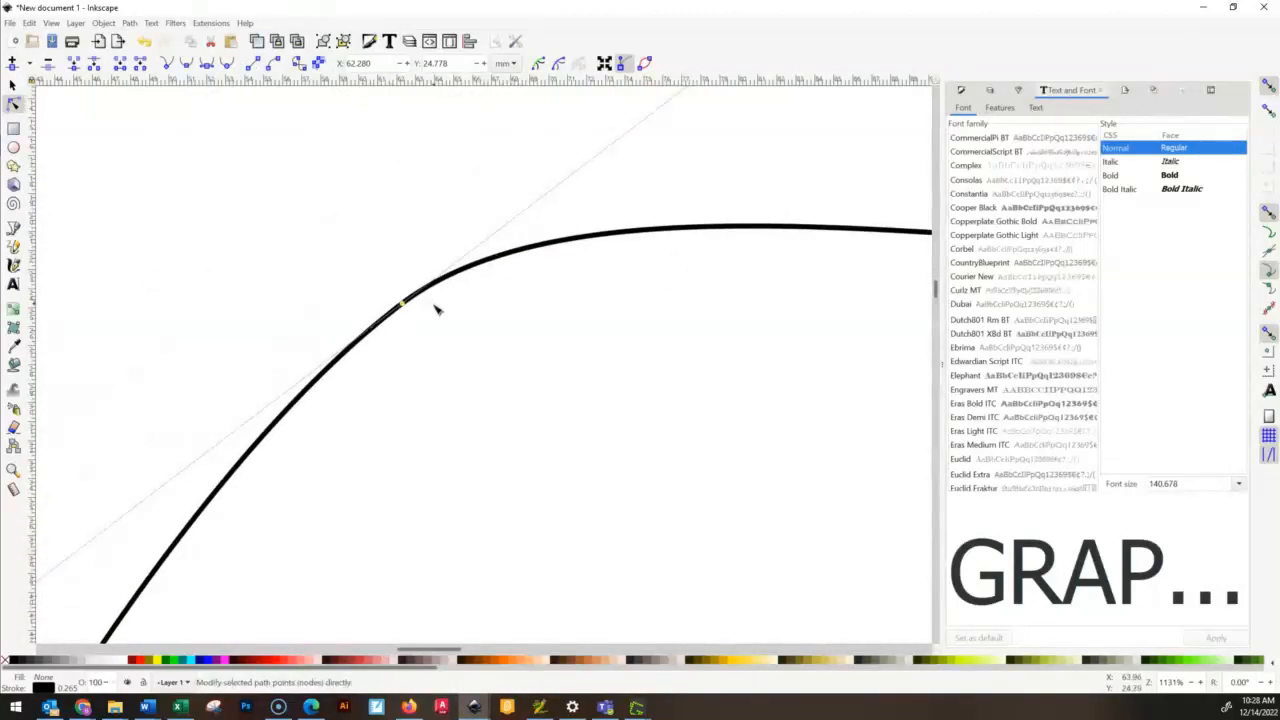
# - Lengthen the upper-left node's upper-right direction handle to about 31.9 mm and deselect the node
pyautogui.scroll(-2, 445, 320)
pyautogui.scroll(-6, 466, 324)
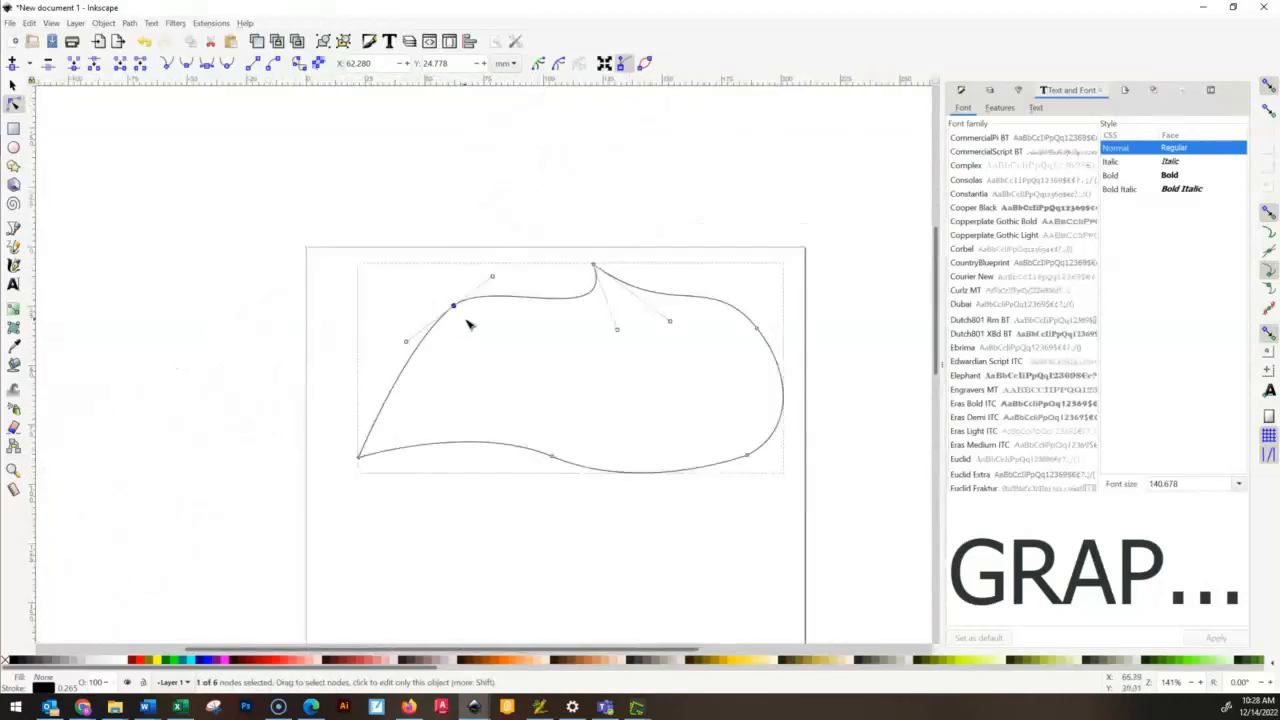
pyautogui.scroll(4, 467, 318)
pyautogui.moveTo(575, 168); pyautogui.dragTo(662, 105)
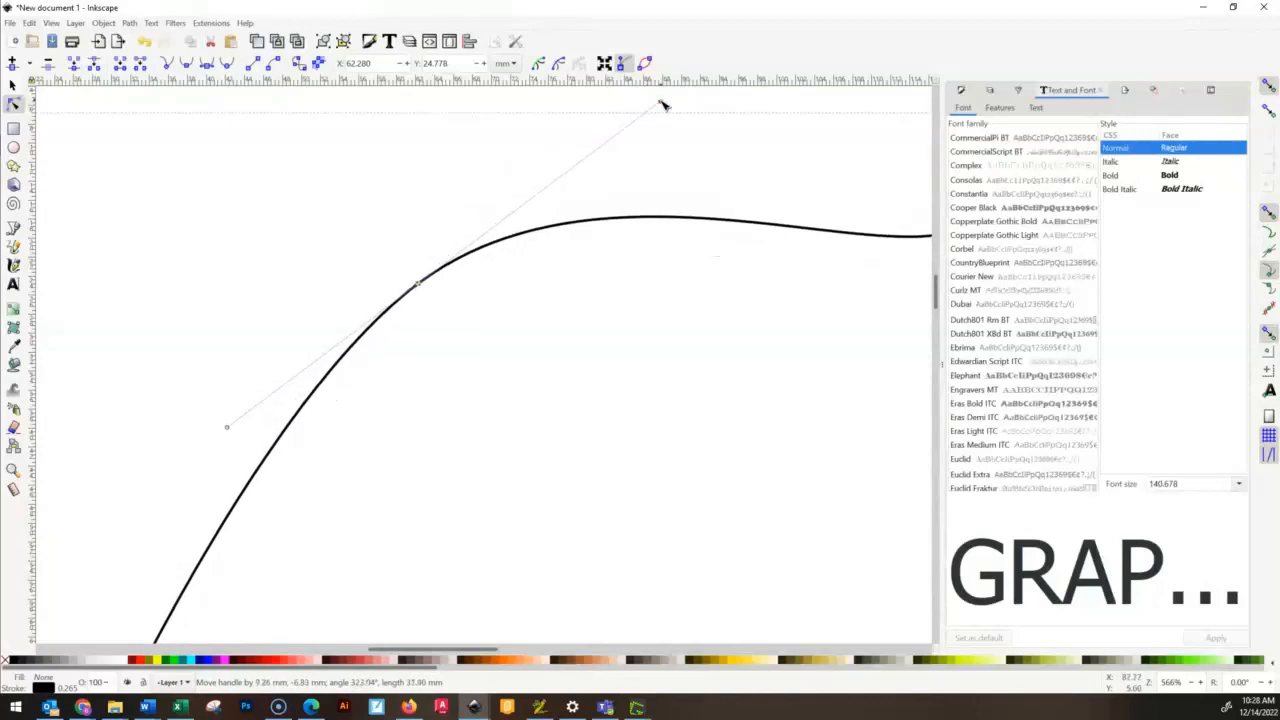
pyautogui.click(766, 194)
# - Make the bottom-right node auto-smooth so the kink in the outline turns into a continuous curve
pyautogui.scroll(-6, 760, 220)
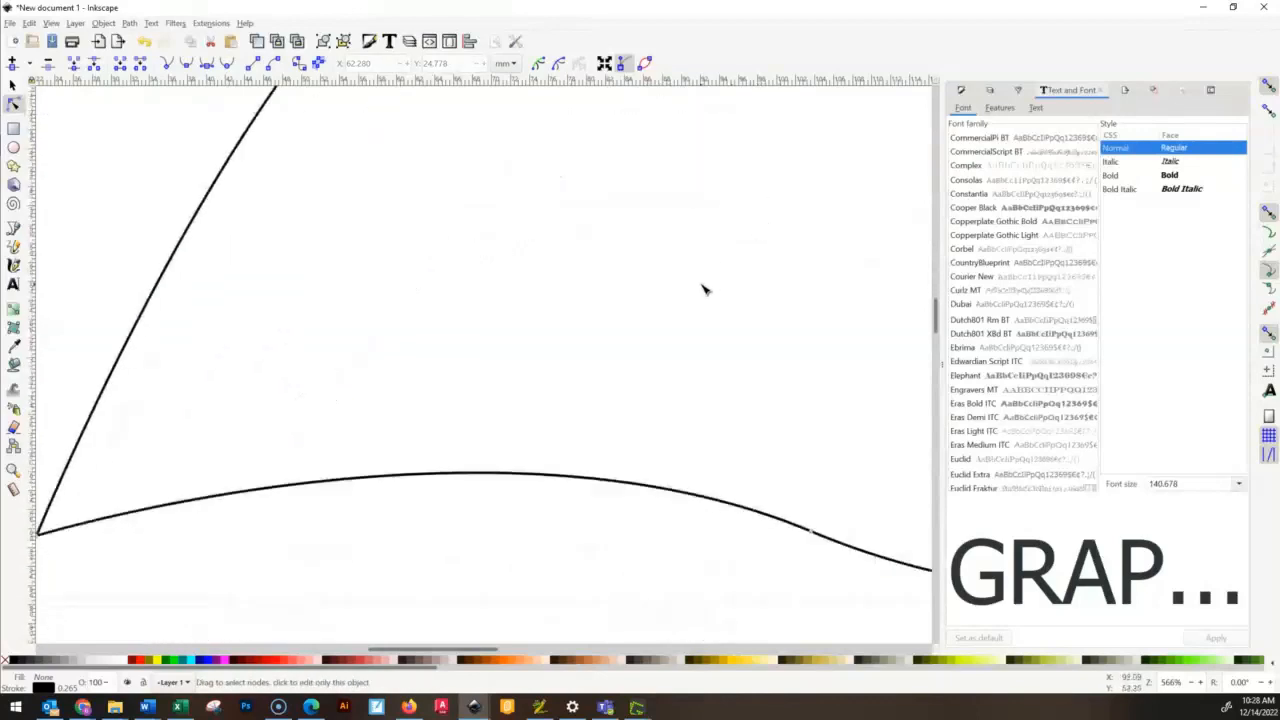
pyautogui.moveTo(740, 531); pyautogui.dragTo(185, 290)
pyautogui.scroll(-2, 620, 363)
pyautogui.scroll(-5, 680, 366)
pyautogui.scroll(5, 686, 363)
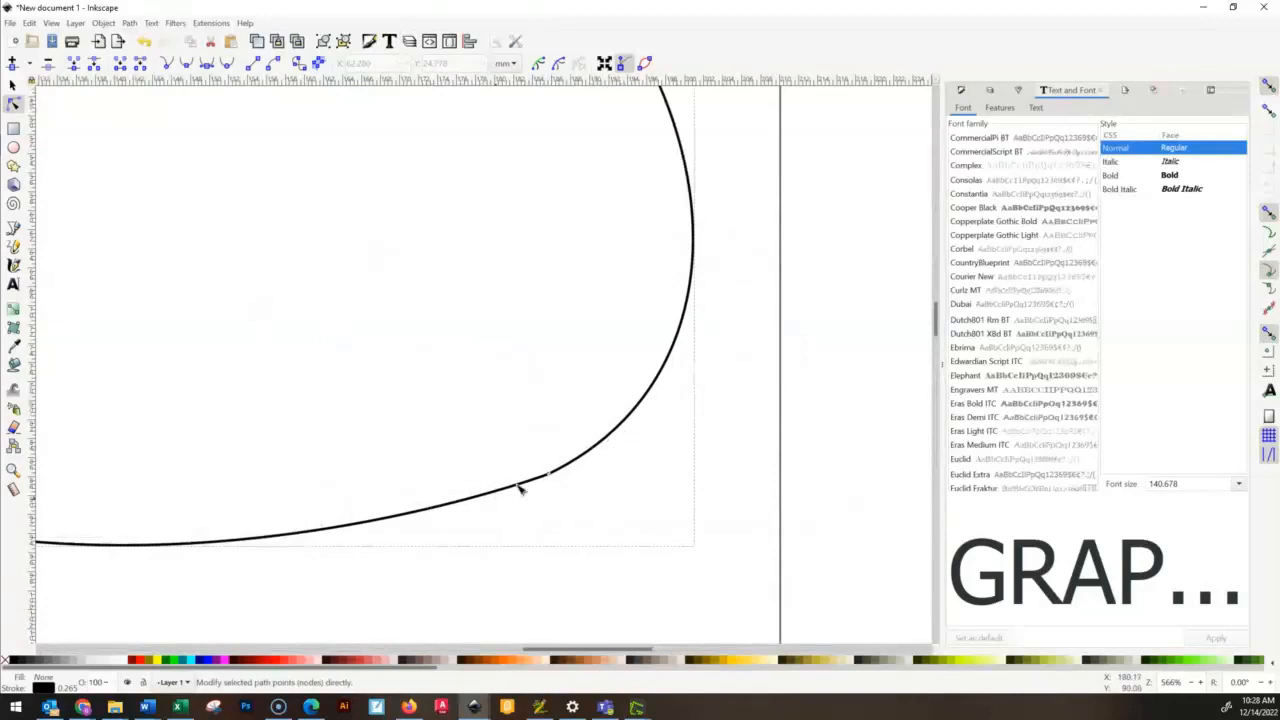
pyautogui.scroll(3, 548, 484)
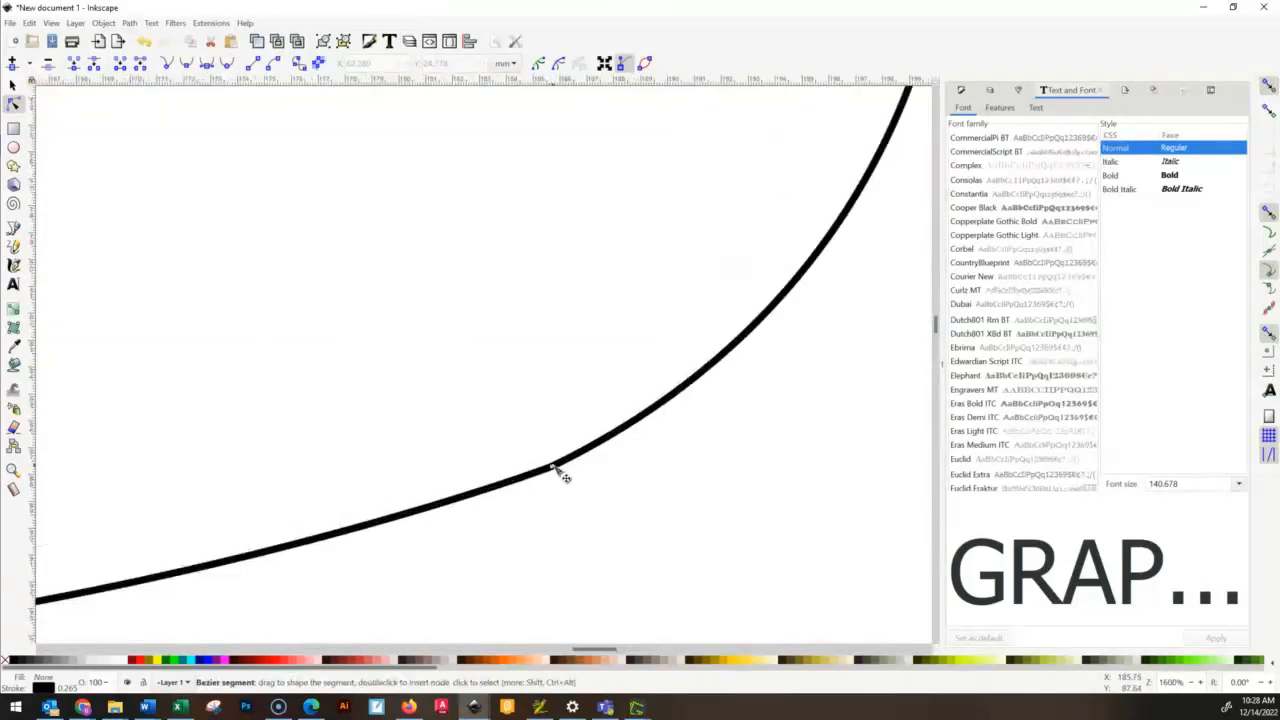
pyautogui.click(551, 466)
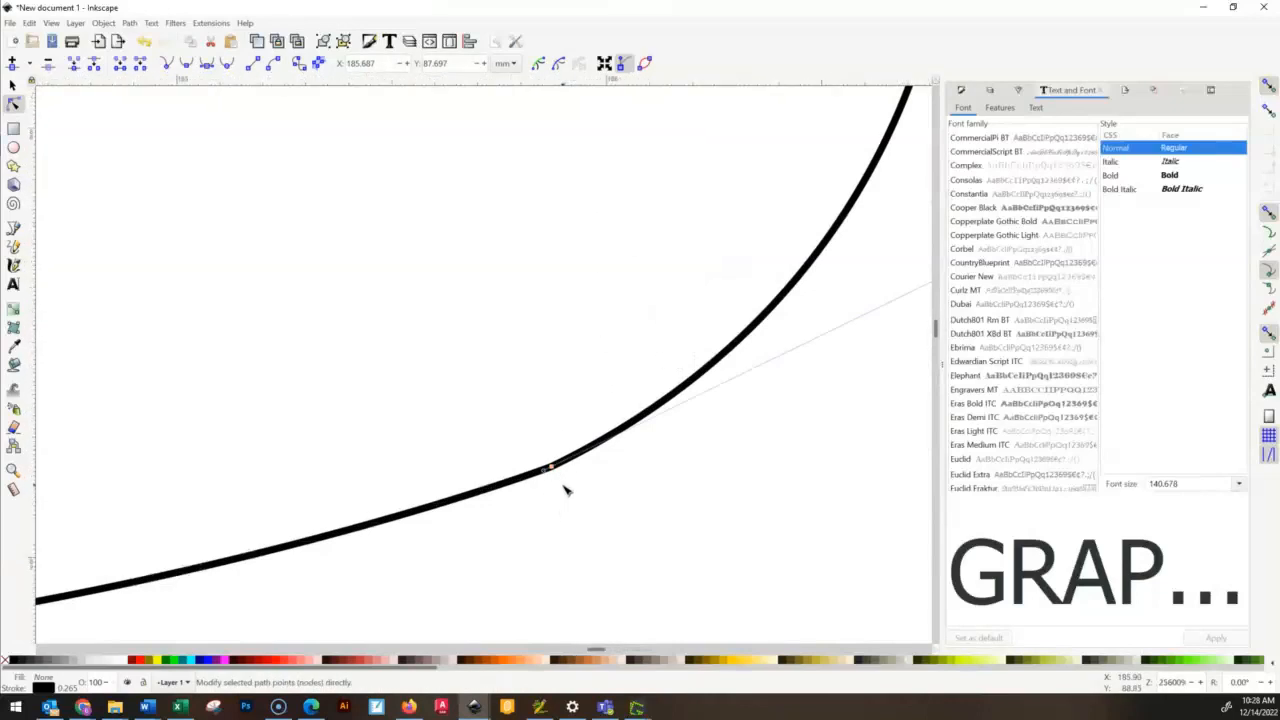
pyautogui.scroll(4, 563, 480)
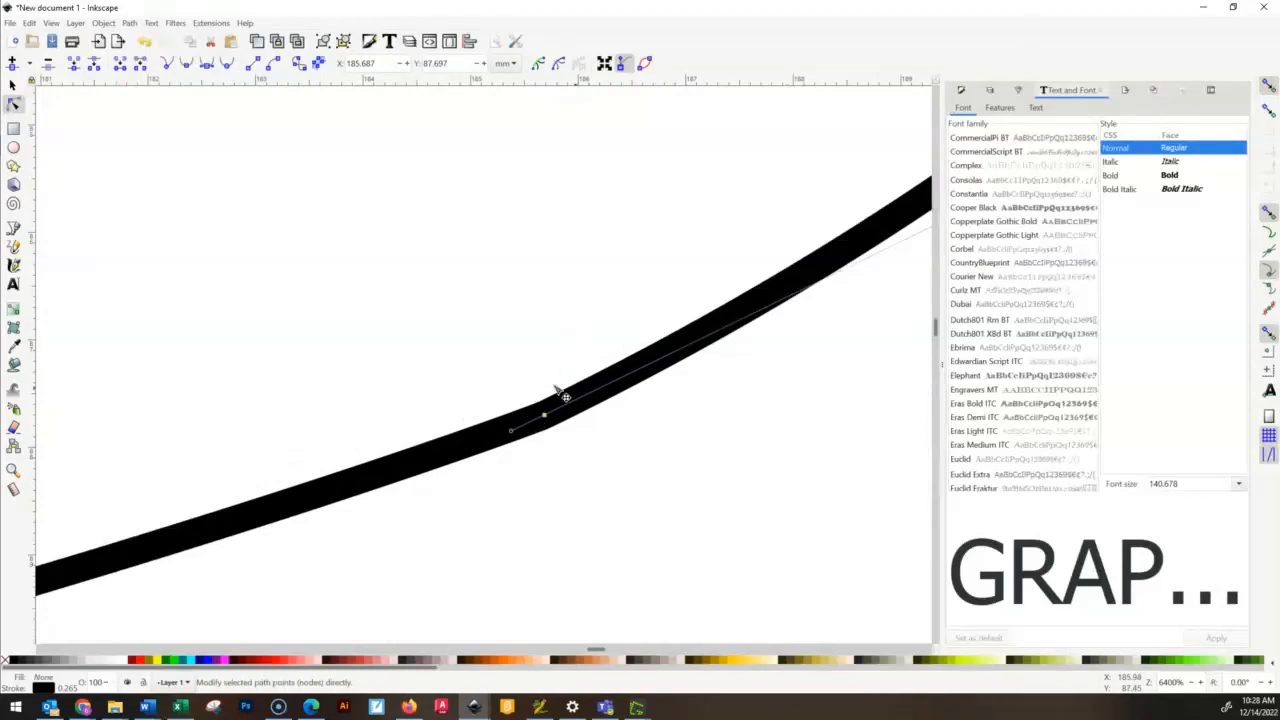
pyautogui.scroll(-3, 530, 410)
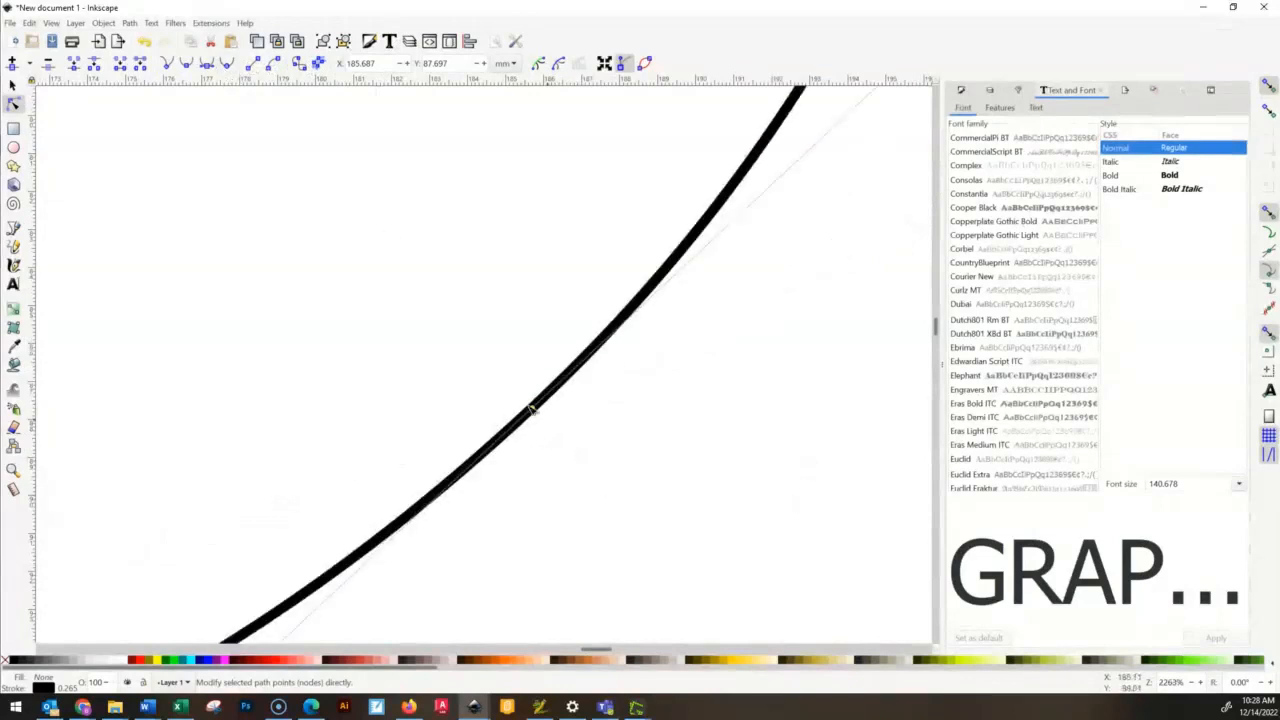
pyautogui.scroll(-6, 658, 474)
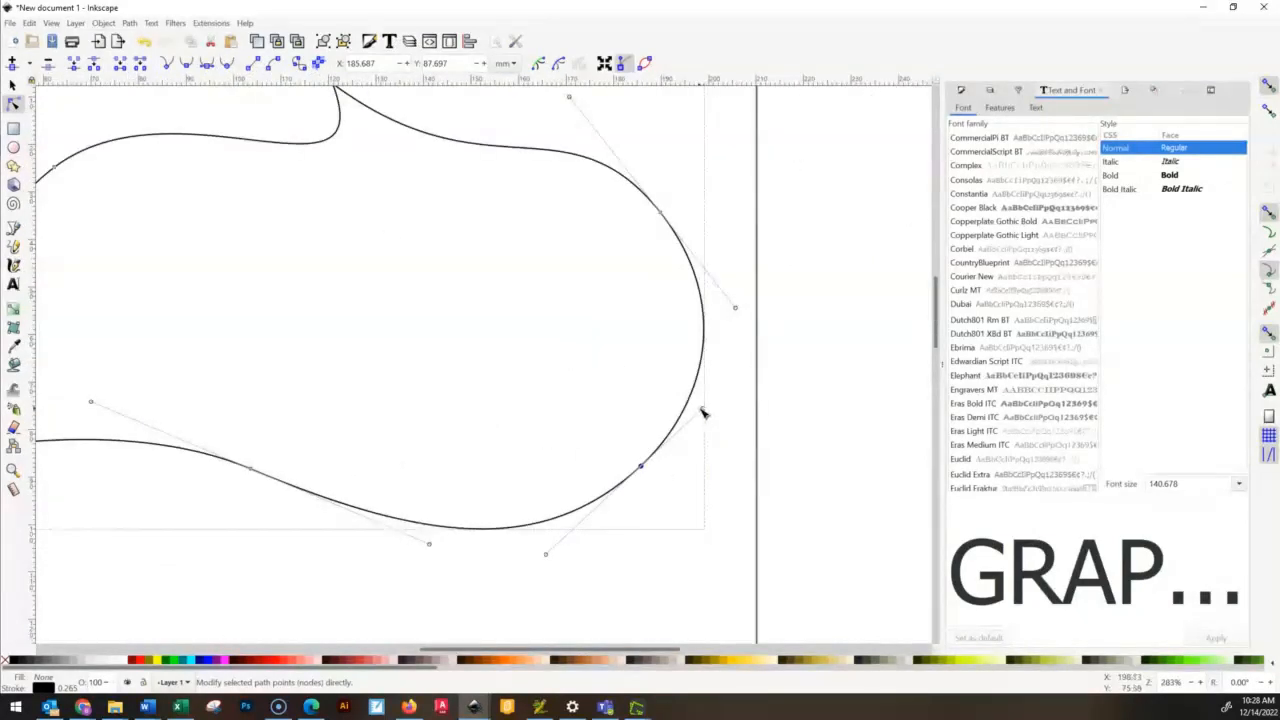
# - Swing the bottom-right node's upper direction handle slightly outward and down to adjust the lower-right curve, and deselect the outline
pyautogui.moveTo(703, 410); pyautogui.dragTo(718, 443)
pyautogui.click(641, 466)
pyautogui.click(773, 540)
pyautogui.click(703, 532)
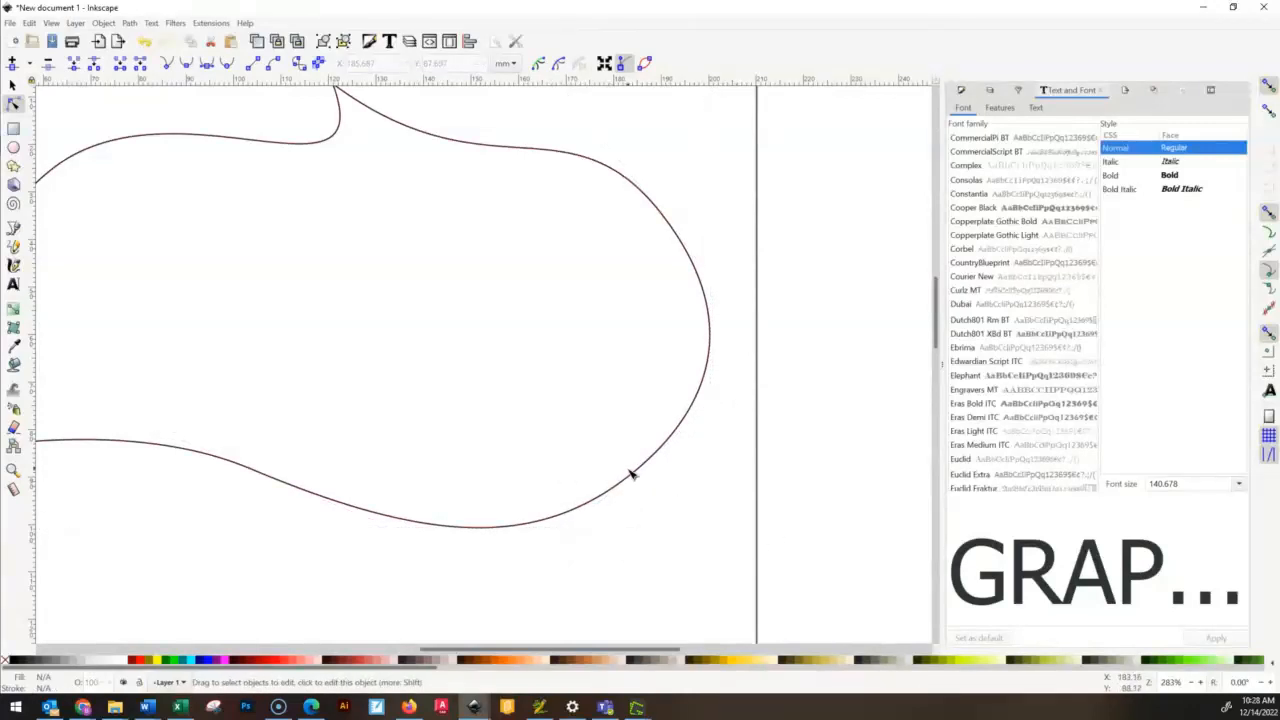
pyautogui.scroll(-4, 623, 474)
pyautogui.scroll(4, 620, 467)
pyautogui.scroll(-4, 557, 457)
pyautogui.scroll(4, 557, 457)
pyautogui.moveTo(591, 434); pyautogui.dragTo(580, 460)
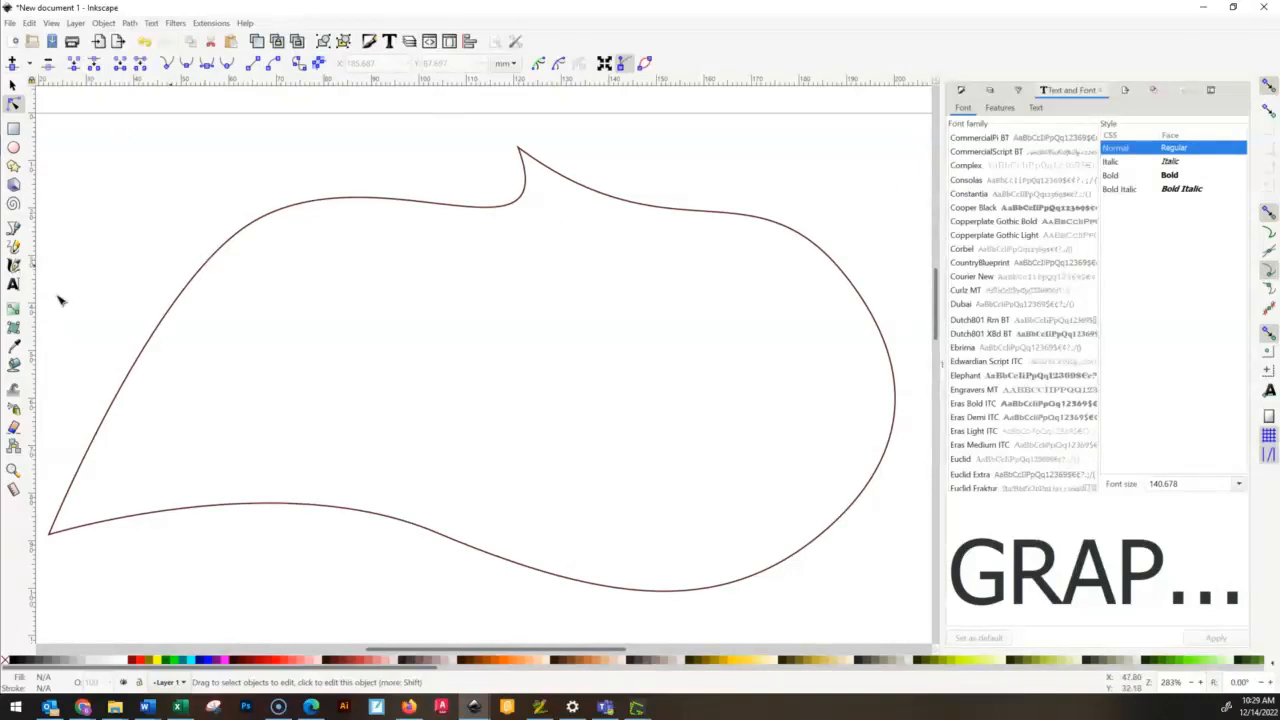
# - Switch to the Text tool and choose the Cooper Black font family in the text and font settings
pyautogui.click(13, 284)
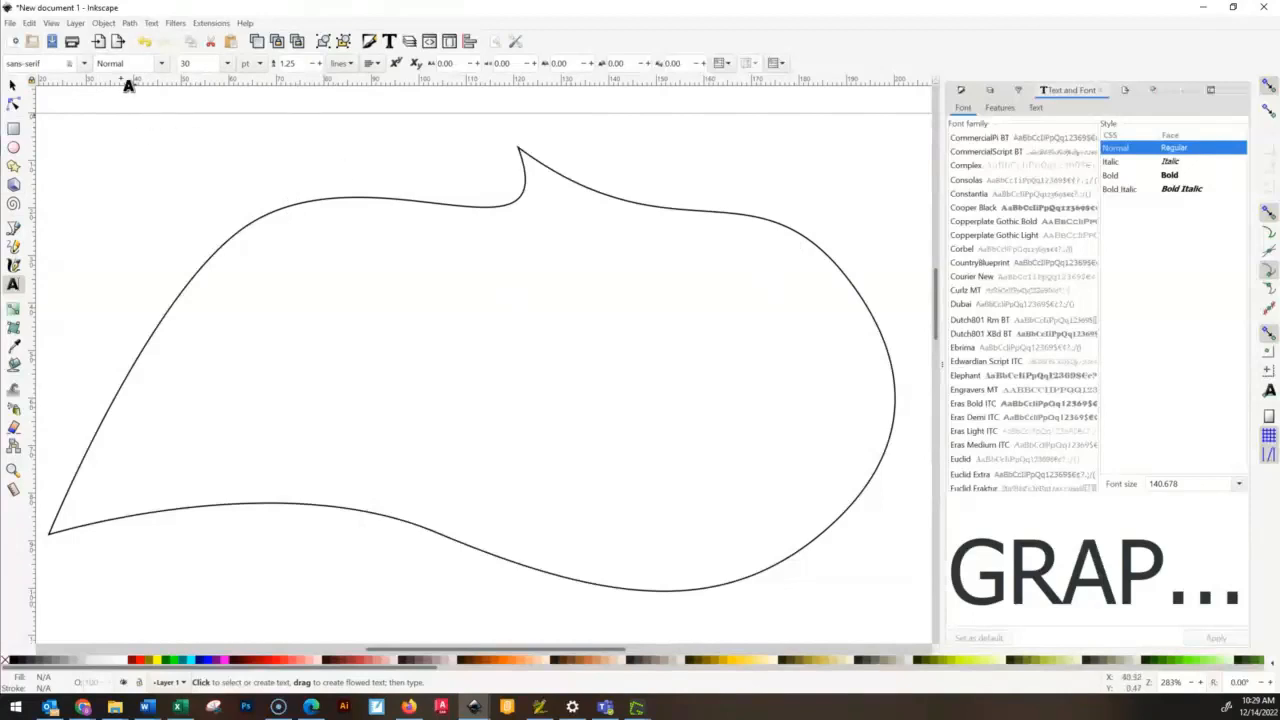
pyautogui.click(84, 64)
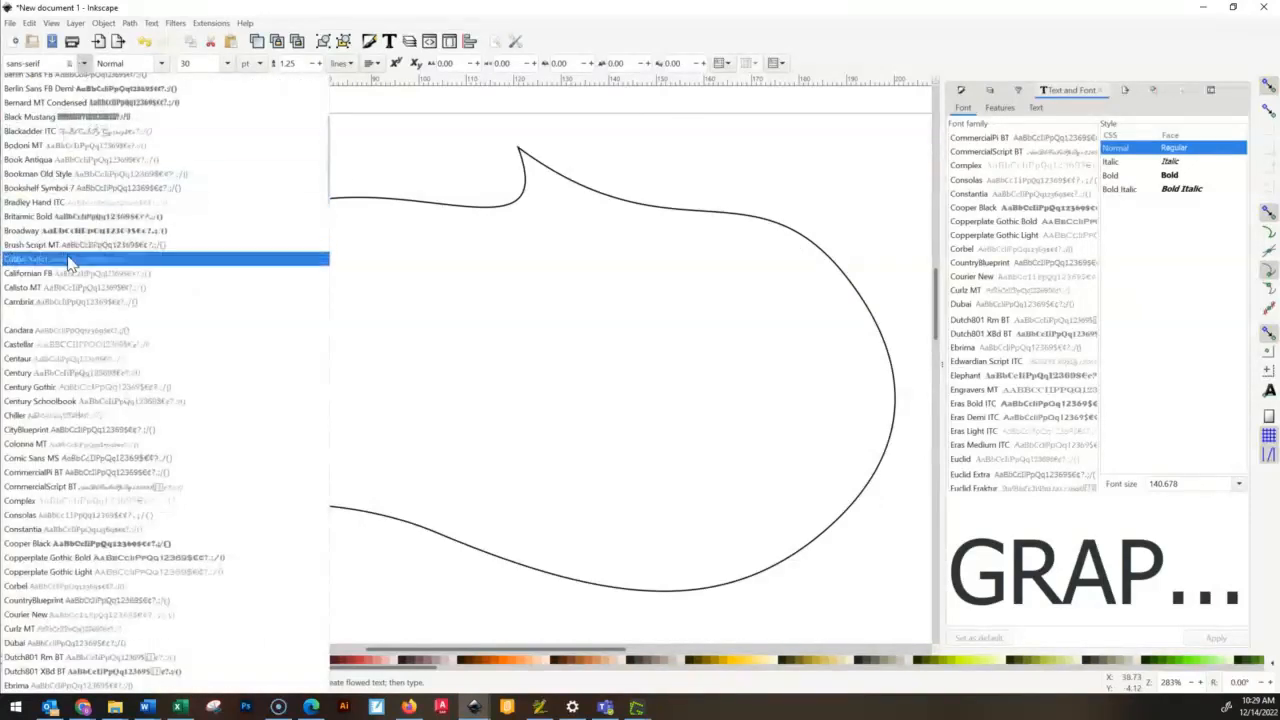
pyautogui.scroll(-5, 70, 262)
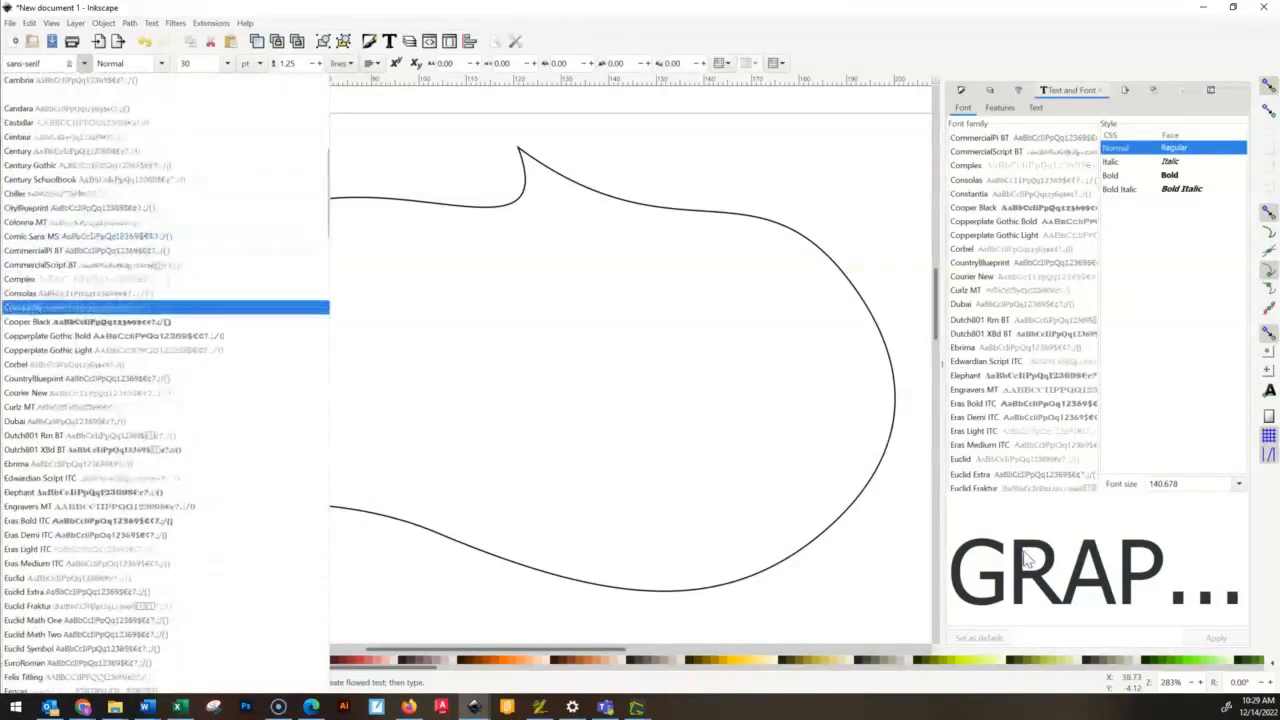
pyautogui.click(1002, 212)
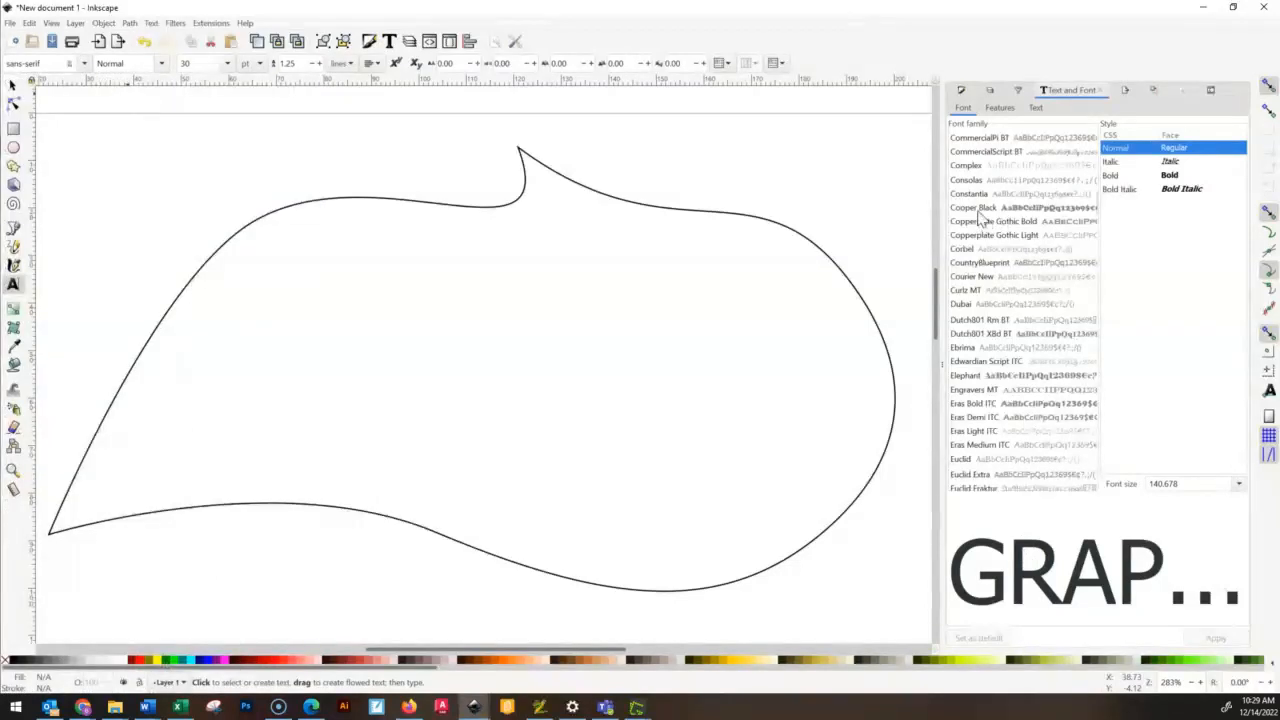
pyautogui.click(980, 212)
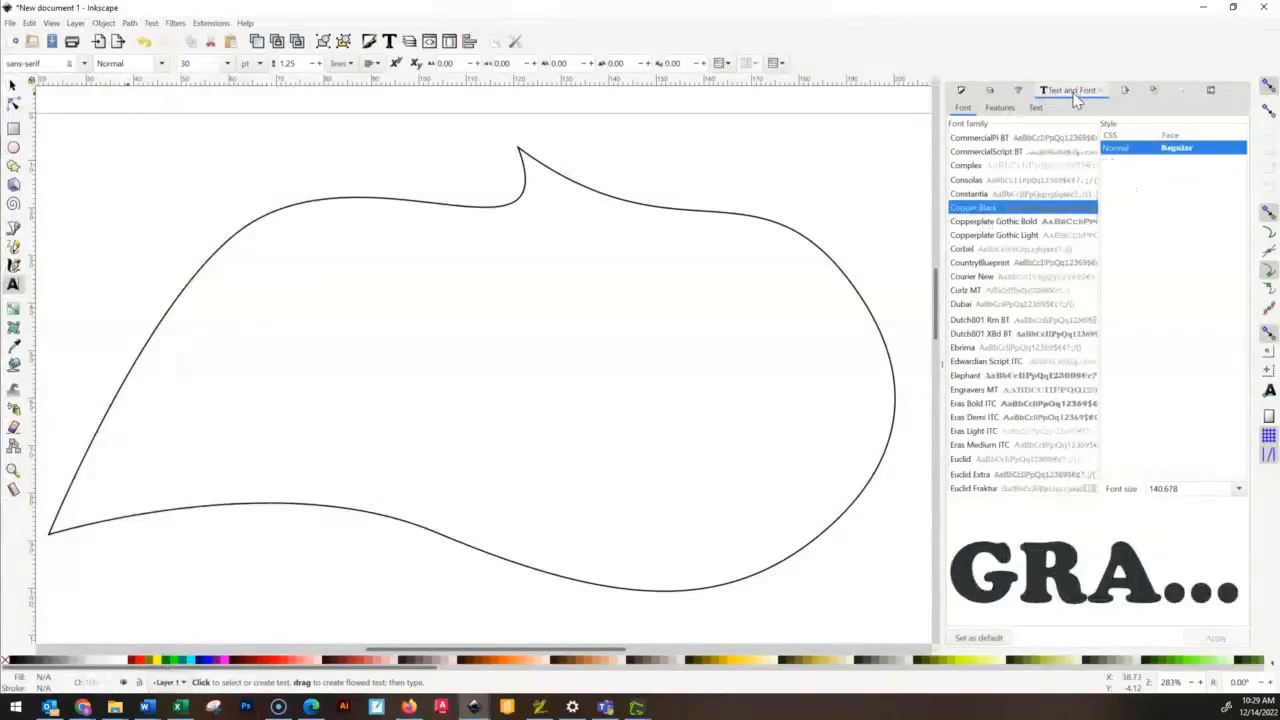
# - Preview the font families one after another from Copperplate Gothic Light through Eras Medium ITC
pyautogui.click(960, 237)
pyautogui.press('Down')
pyautogui.press('Down')
pyautogui.press('Down')
pyautogui.press('Down')
pyautogui.press('Down')
pyautogui.press('Down')
pyautogui.press('Down')
pyautogui.press('Down')
pyautogui.press('Down')
pyautogui.press('Down')
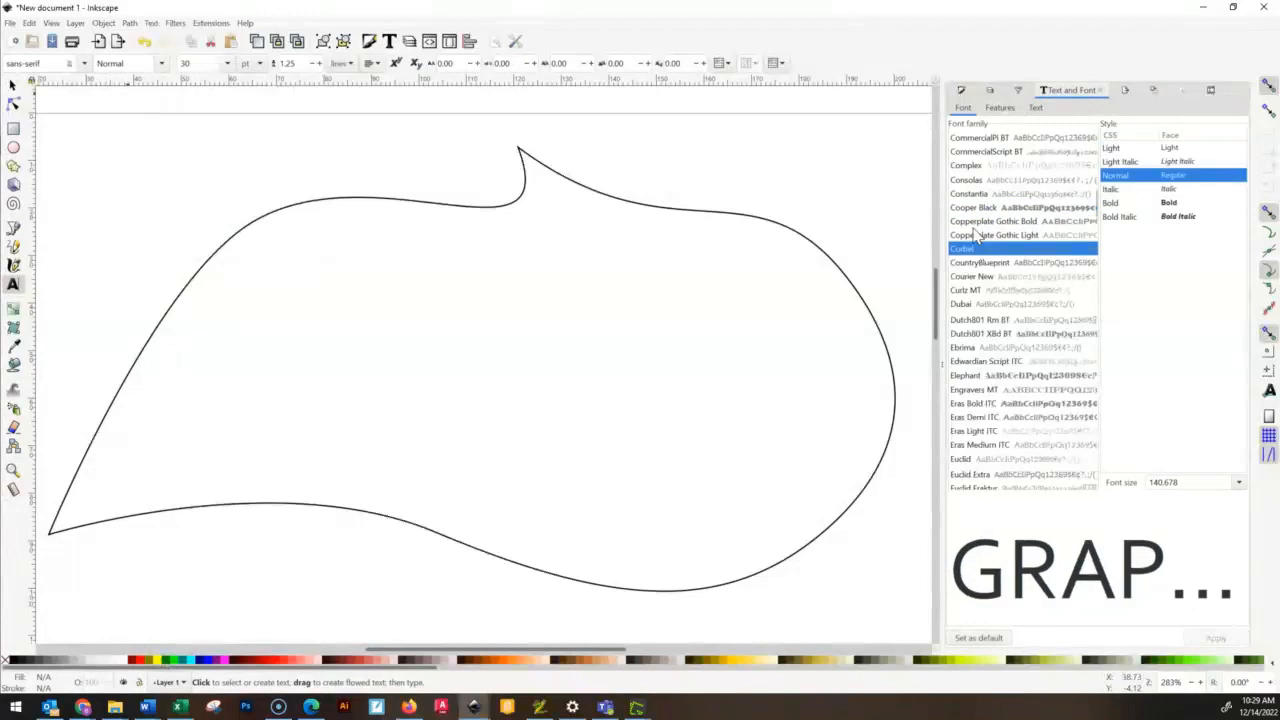
pyautogui.press('Down')
pyautogui.press('Down')
pyautogui.press('Down')
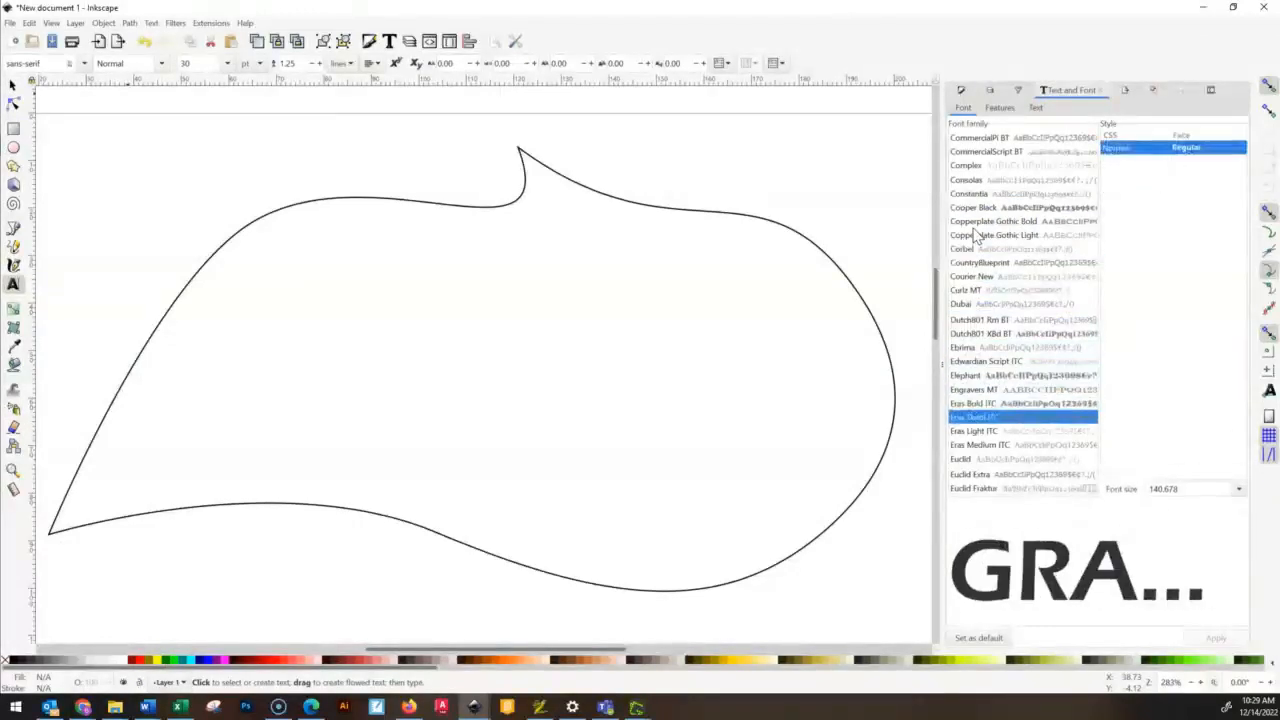
pyautogui.press('Down')
pyautogui.press('Down')
pyautogui.press('Down')
pyautogui.press('Down')
pyautogui.press('Down')
pyautogui.press('Down')
pyautogui.press('Down')
pyautogui.press('Down')
pyautogui.press('Down')
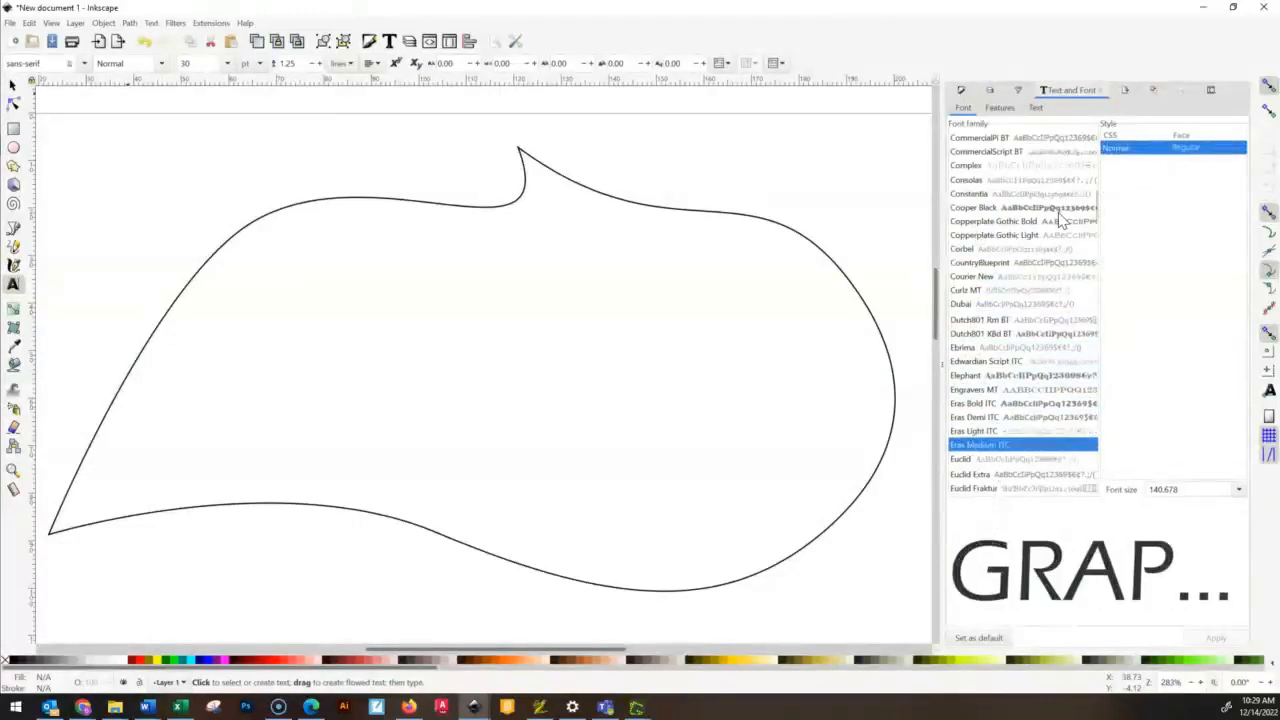
# - Preview the font families one after another from Euclid through Showcard Gothic
pyautogui.press('Down')
pyautogui.press('Down')
pyautogui.press('Down')
pyautogui.press('Down')
pyautogui.press('Down')
pyautogui.press('Down')
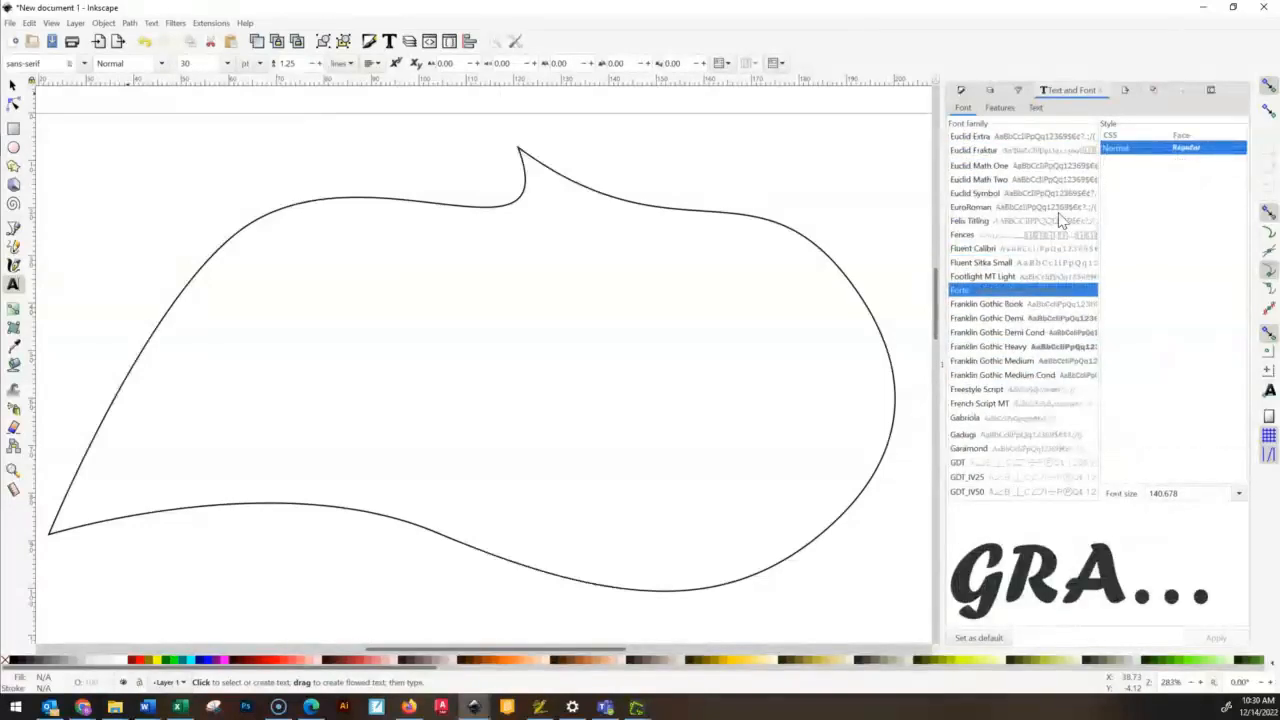
pyautogui.press('Down')
pyautogui.press('Down')
pyautogui.press('Down')
pyautogui.press('Down')
pyautogui.press('Down')
pyautogui.press('Down')
pyautogui.press('Down')
pyautogui.press('Down')
pyautogui.press('Down')
pyautogui.press('Down')
pyautogui.press('Down')
pyautogui.press('Down')
pyautogui.press('Down')
pyautogui.press('Down')
pyautogui.press('Down')
pyautogui.press('Down')
pyautogui.press('Down')
pyautogui.press('Down')
pyautogui.press('Down')
pyautogui.press('Down')
pyautogui.press('Down')
pyautogui.press('Down')
pyautogui.press('Down')
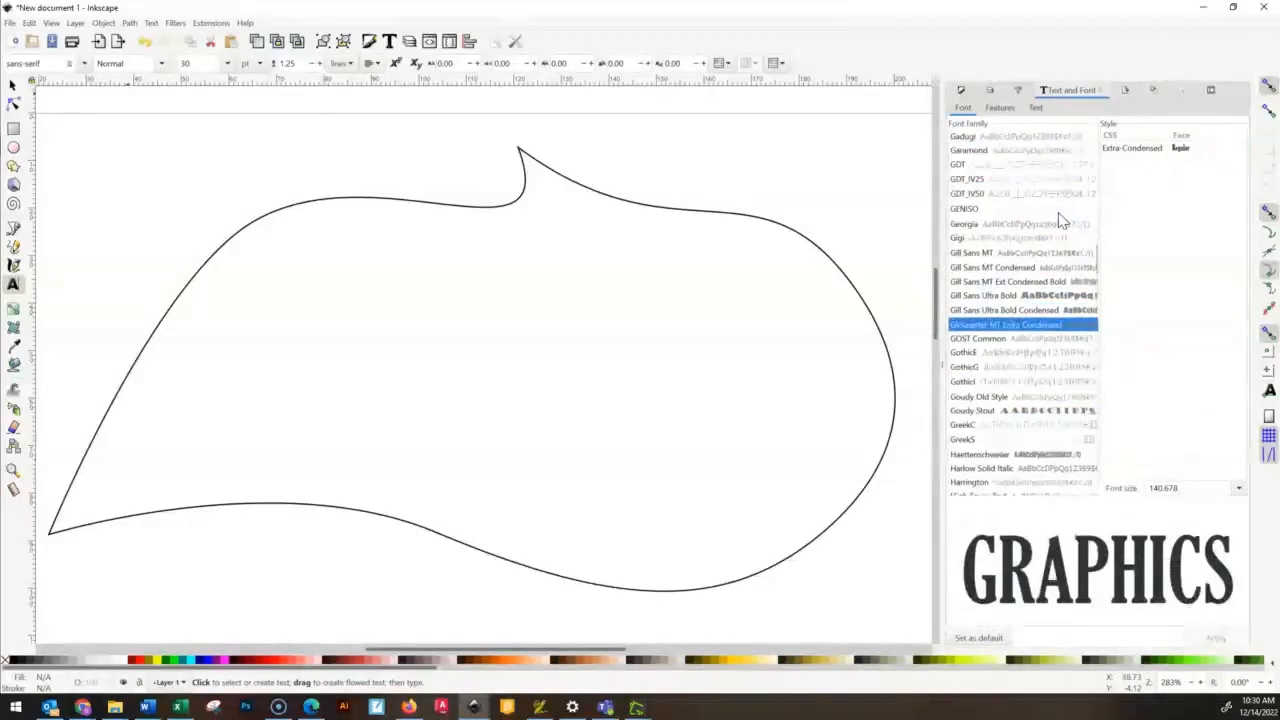
pyautogui.press('Down')
pyautogui.press('Down')
pyautogui.press('Down')
pyautogui.press('Down')
pyautogui.press('Down')
pyautogui.press('Down')
pyautogui.press('Down')
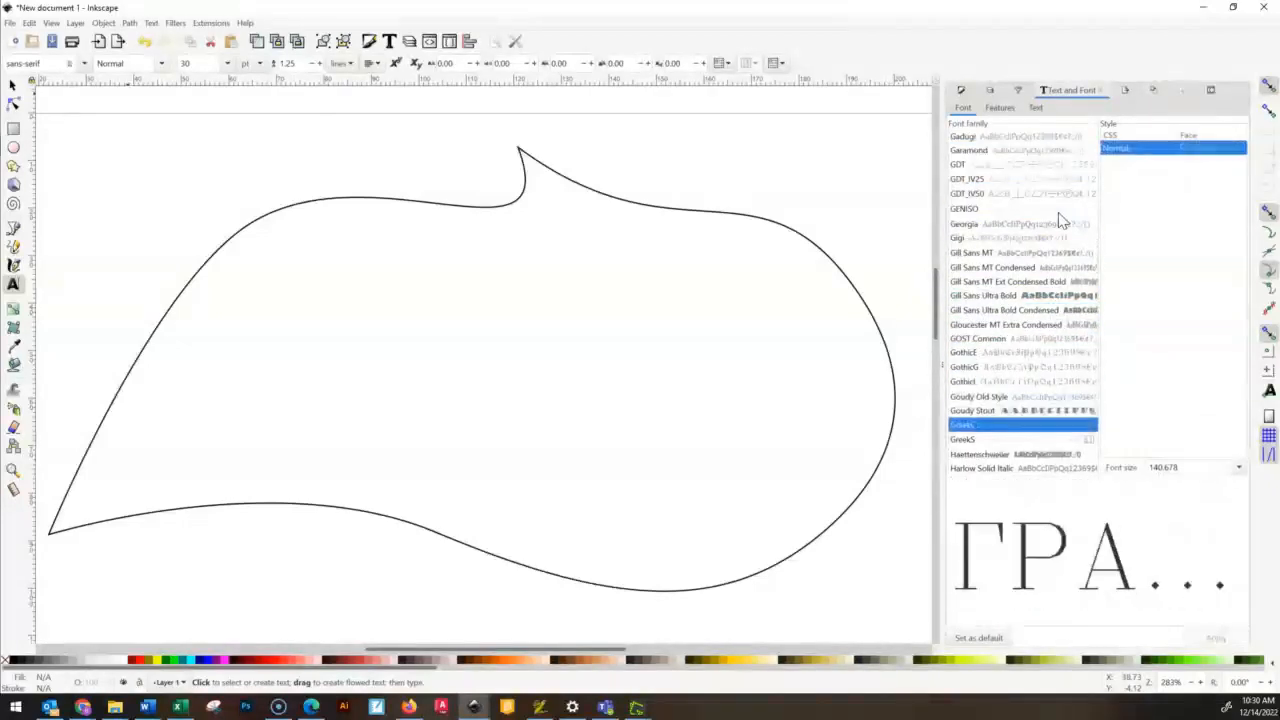
pyautogui.press('Up')
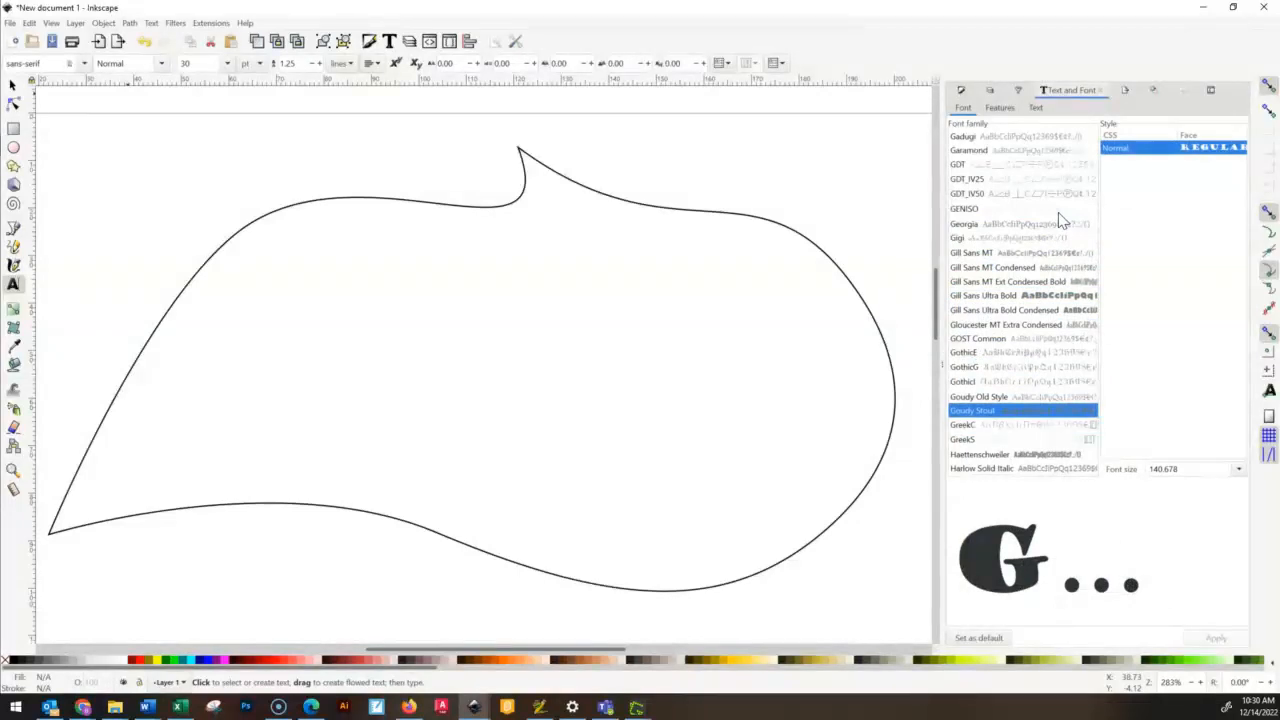
pyautogui.press('Down')
pyautogui.press('Down')
pyautogui.press('Down')
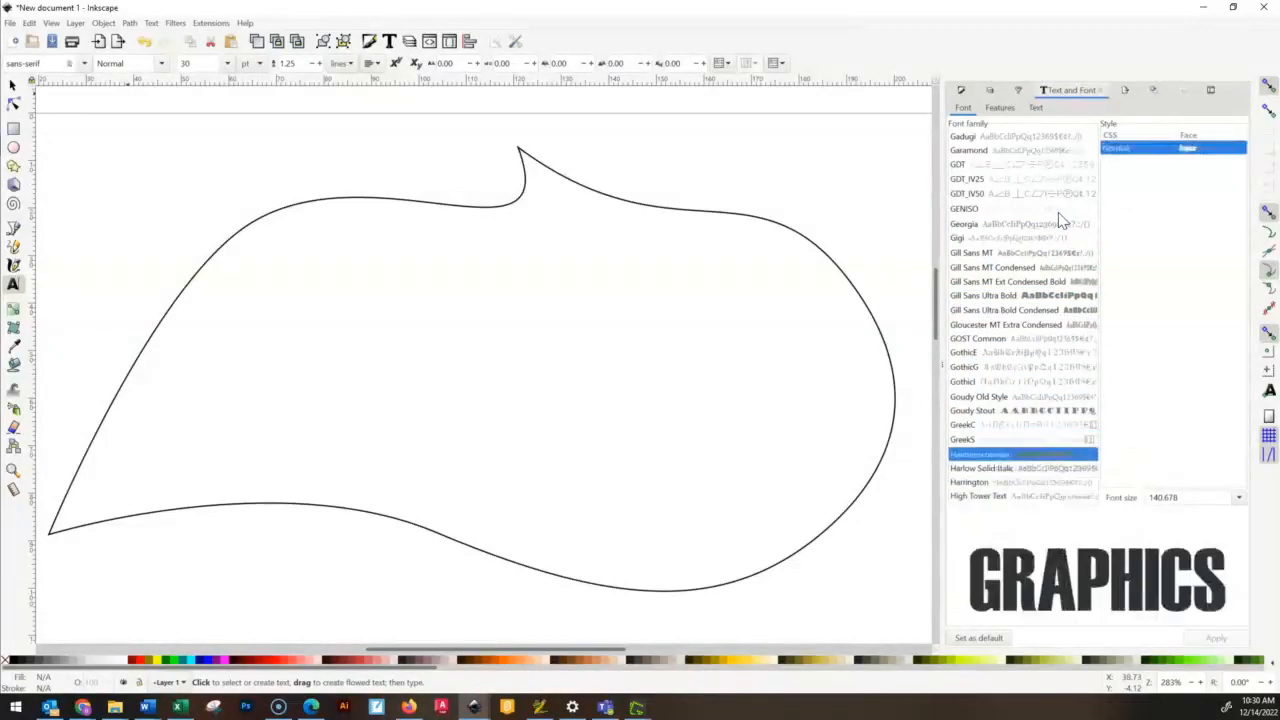
pyautogui.press('Down')
pyautogui.press('Down')
pyautogui.press('Down')
pyautogui.press('Down')
pyautogui.press('Down')
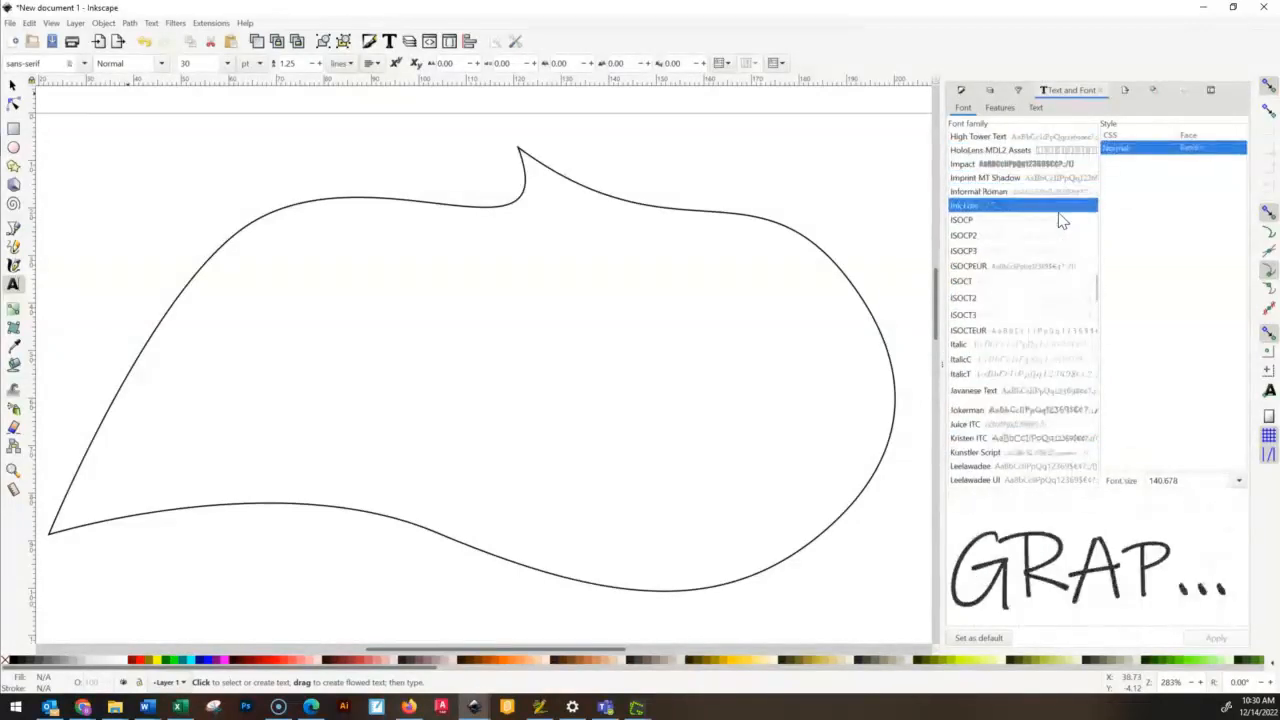
pyautogui.press('Up')
pyautogui.press('Down')
pyautogui.press('Down')
pyautogui.press('Down')
pyautogui.press('Down')
pyautogui.press('Down')
pyautogui.press('Down')
pyautogui.press('Down')
pyautogui.press('Down')
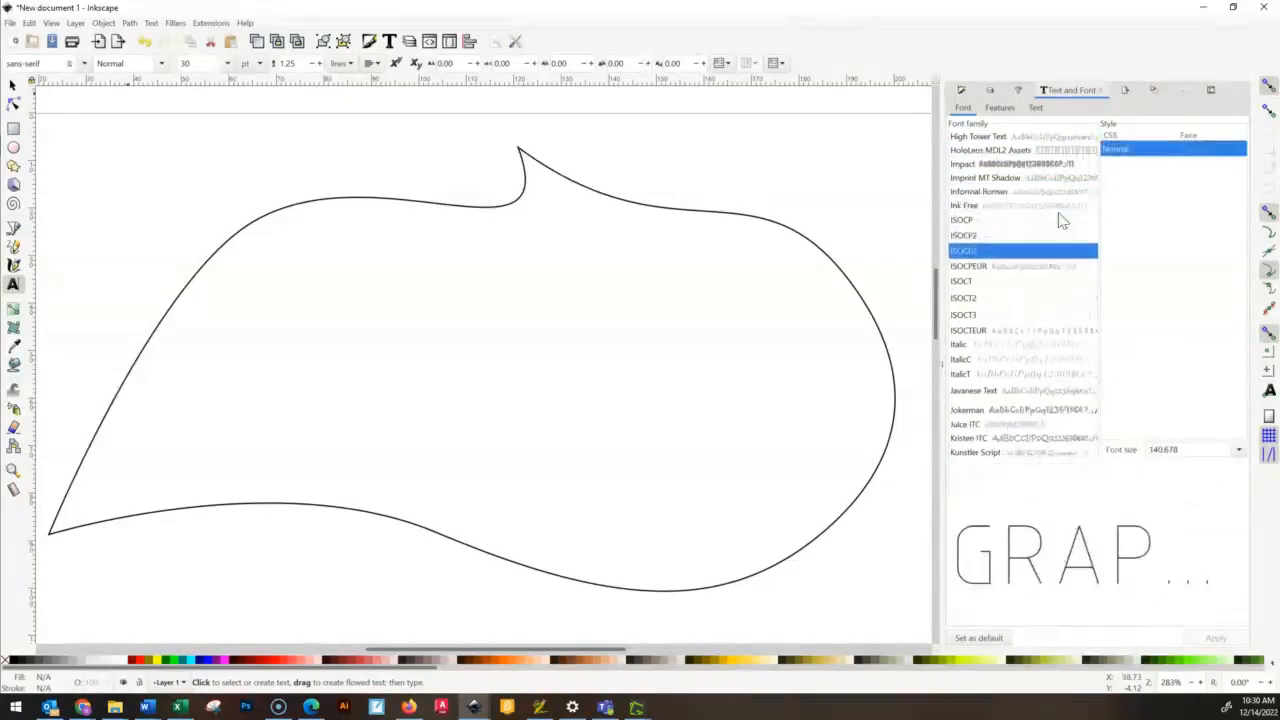
pyautogui.press('Down')
pyautogui.press('Down')
pyautogui.press('Down')
pyautogui.press('Down')
pyautogui.press('Down')
pyautogui.press('Down')
pyautogui.press('Down')
pyautogui.press('Down')
pyautogui.press('Down')
pyautogui.press('Down')
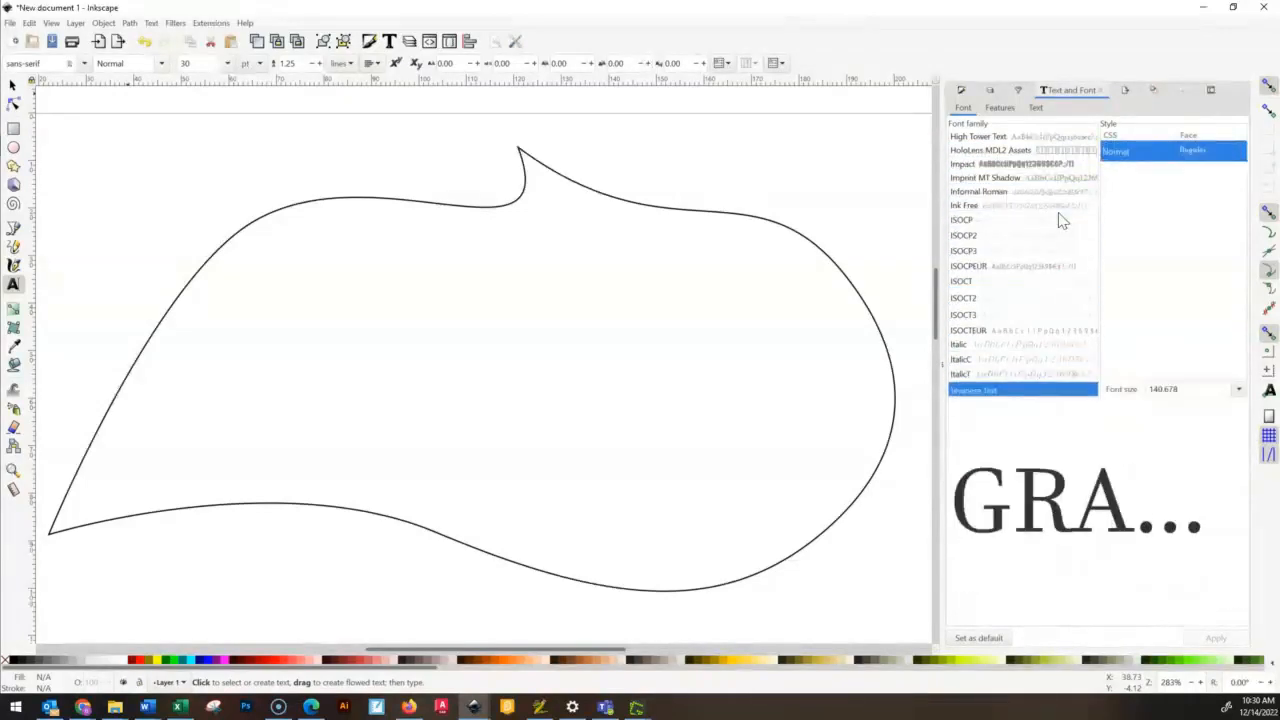
pyautogui.press('Up')
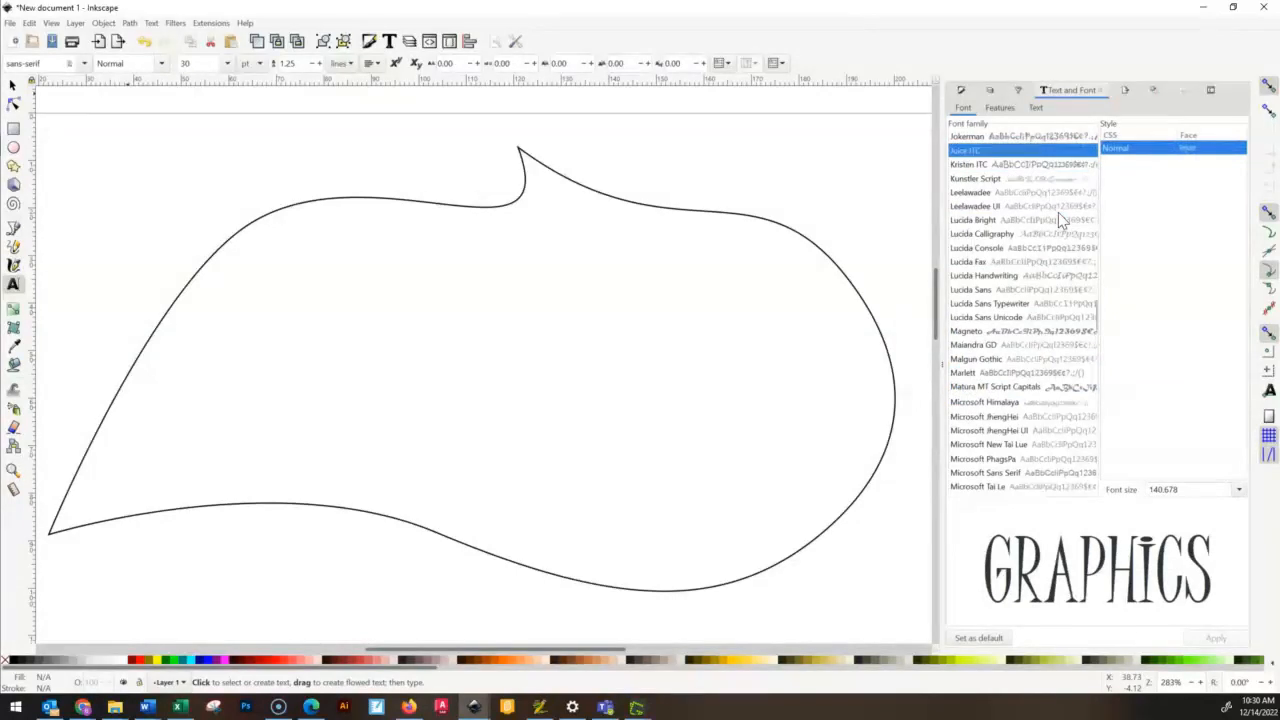
pyautogui.press('Down')
pyautogui.press('Down')
pyautogui.press('Down')
pyautogui.press('Down')
pyautogui.press('Down')
pyautogui.press('Down')
pyautogui.press('Down')
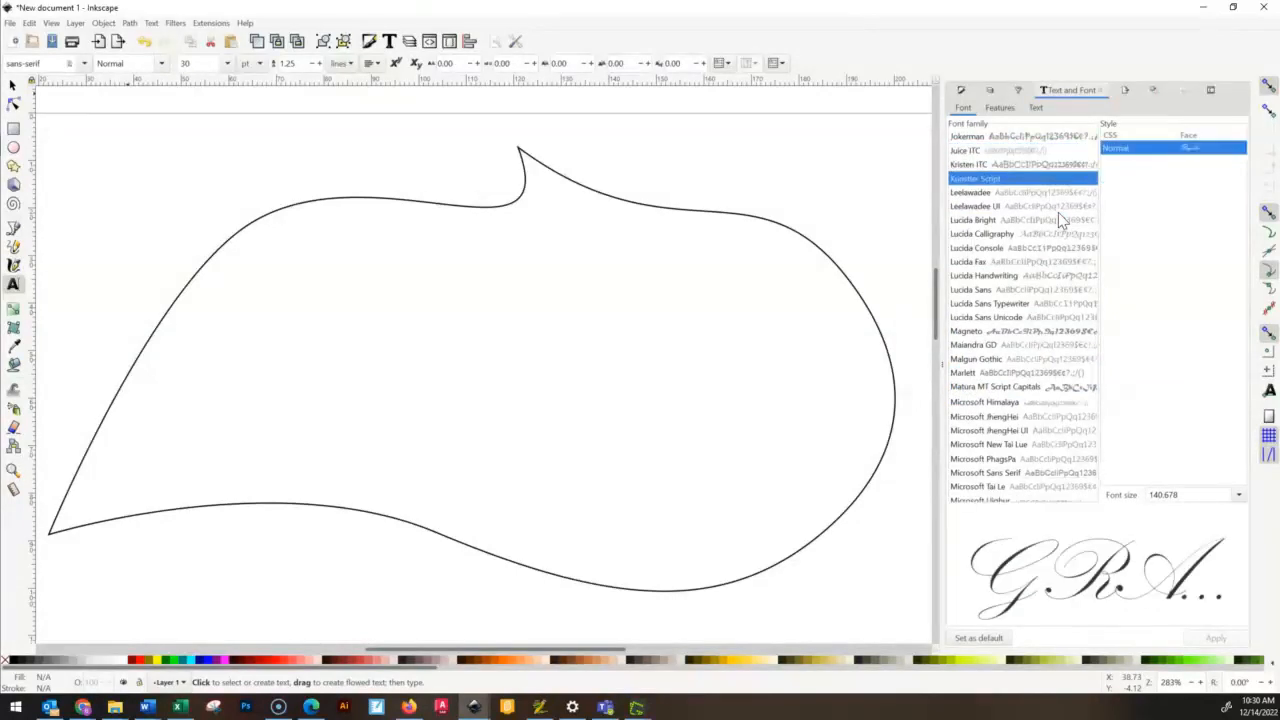
pyautogui.press('Down')
pyautogui.press('Down')
pyautogui.press('Down')
pyautogui.press('Down')
pyautogui.press('Down')
pyautogui.press('Down')
pyautogui.press('Down')
pyautogui.press('Down')
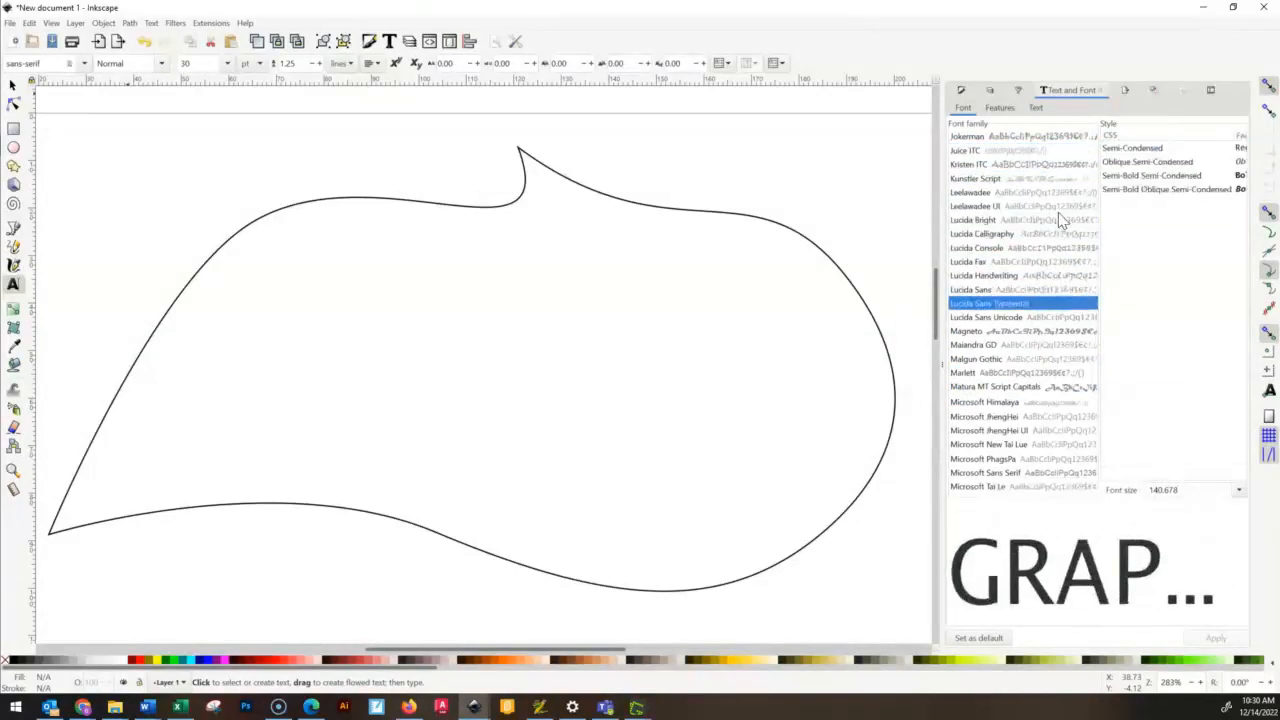
pyautogui.press('Up')
pyautogui.press('Up')
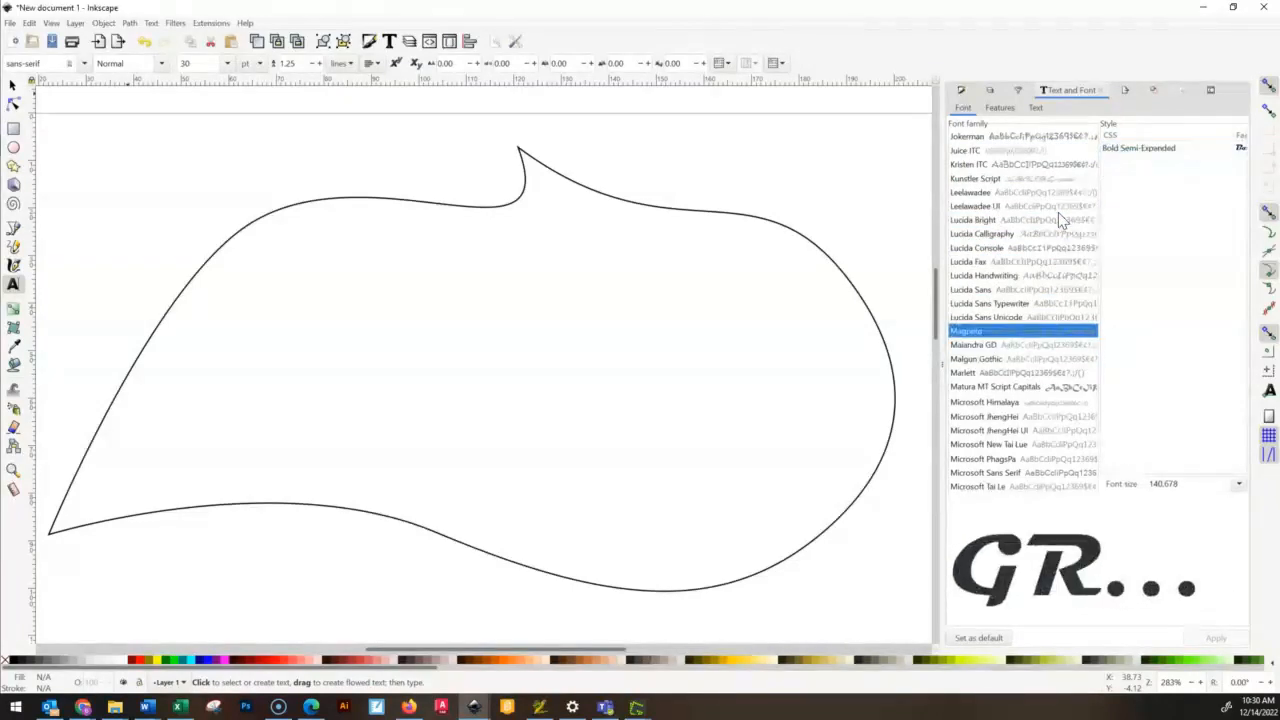
pyautogui.press('Down')
pyautogui.press('Down')
pyautogui.press('Down')
pyautogui.press('Down')
pyautogui.press('Down')
pyautogui.press('Down')
pyautogui.press('Down')
pyautogui.press('Down')
pyautogui.press('Down')
pyautogui.press('Down')
pyautogui.press('Down')
pyautogui.press('Down')
pyautogui.press('Down')
pyautogui.press('Down')
pyautogui.press('Down')
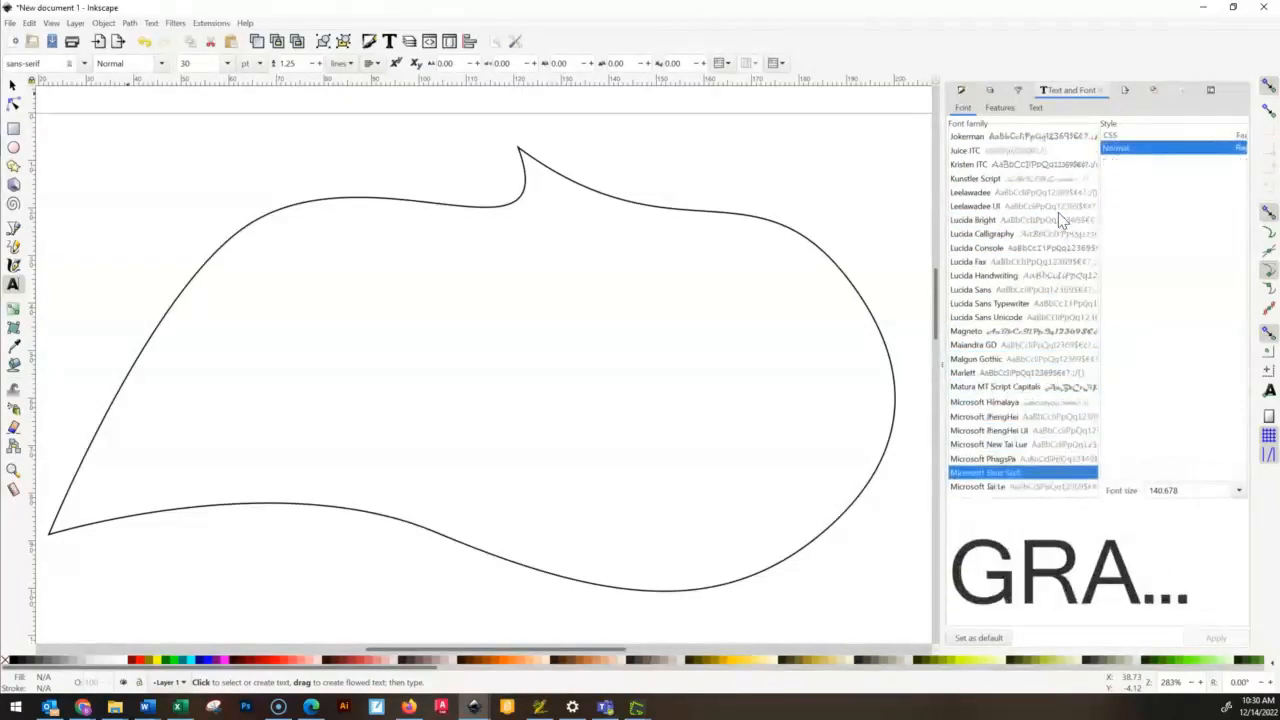
pyautogui.press('Down')
pyautogui.press('Down')
pyautogui.press('Down')
pyautogui.press('Down')
pyautogui.press('Down')
pyautogui.press('Down')
pyautogui.press('Down')
pyautogui.press('Down')
pyautogui.press('Down')
pyautogui.press('Down')
pyautogui.press('Down')
pyautogui.press('Down')
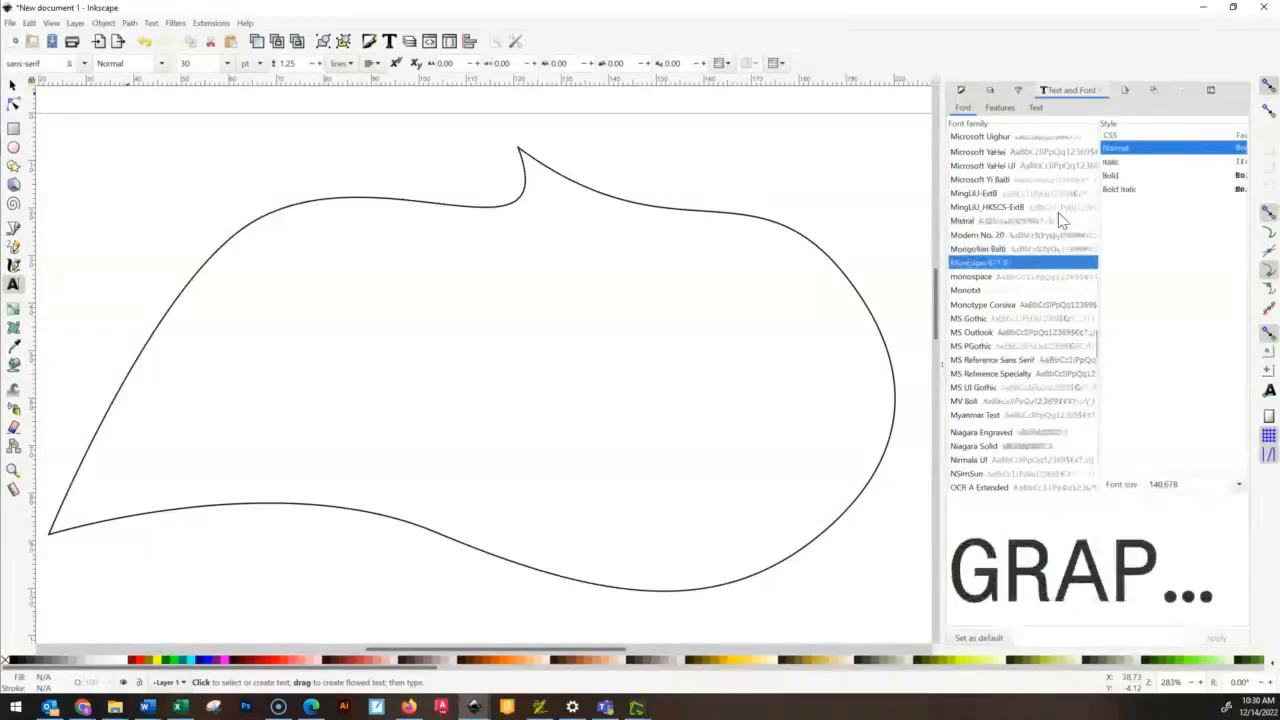
pyautogui.press('Down')
pyautogui.press('Down')
pyautogui.press('Down')
pyautogui.press('Down')
pyautogui.press('Down')
pyautogui.press('Down')
pyautogui.press('Down')
pyautogui.press('Down')
pyautogui.press('Down')
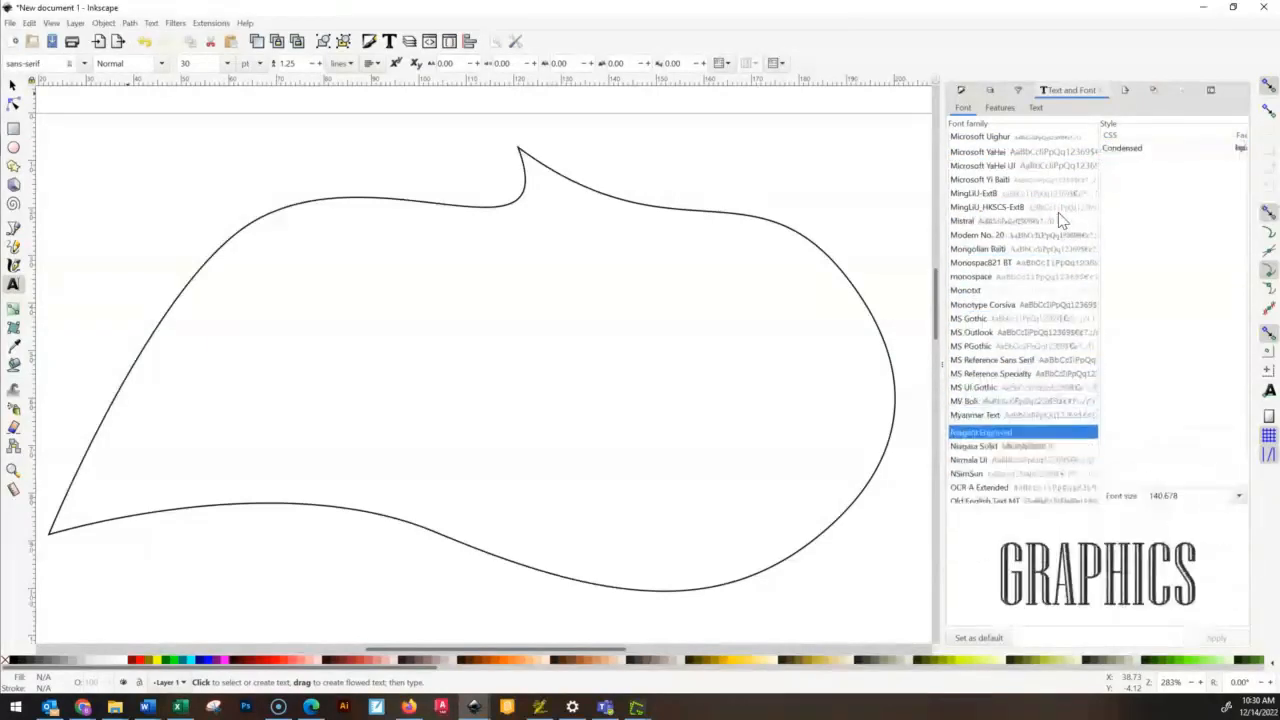
pyautogui.press('Down')
pyautogui.press('Down')
pyautogui.press('Down')
pyautogui.press('Down')
pyautogui.press('Down')
pyautogui.press('Down')
pyautogui.press('Down')
pyautogui.press('Down')
pyautogui.press('Down')
pyautogui.press('Down')
pyautogui.press('Down')
pyautogui.press('Down')
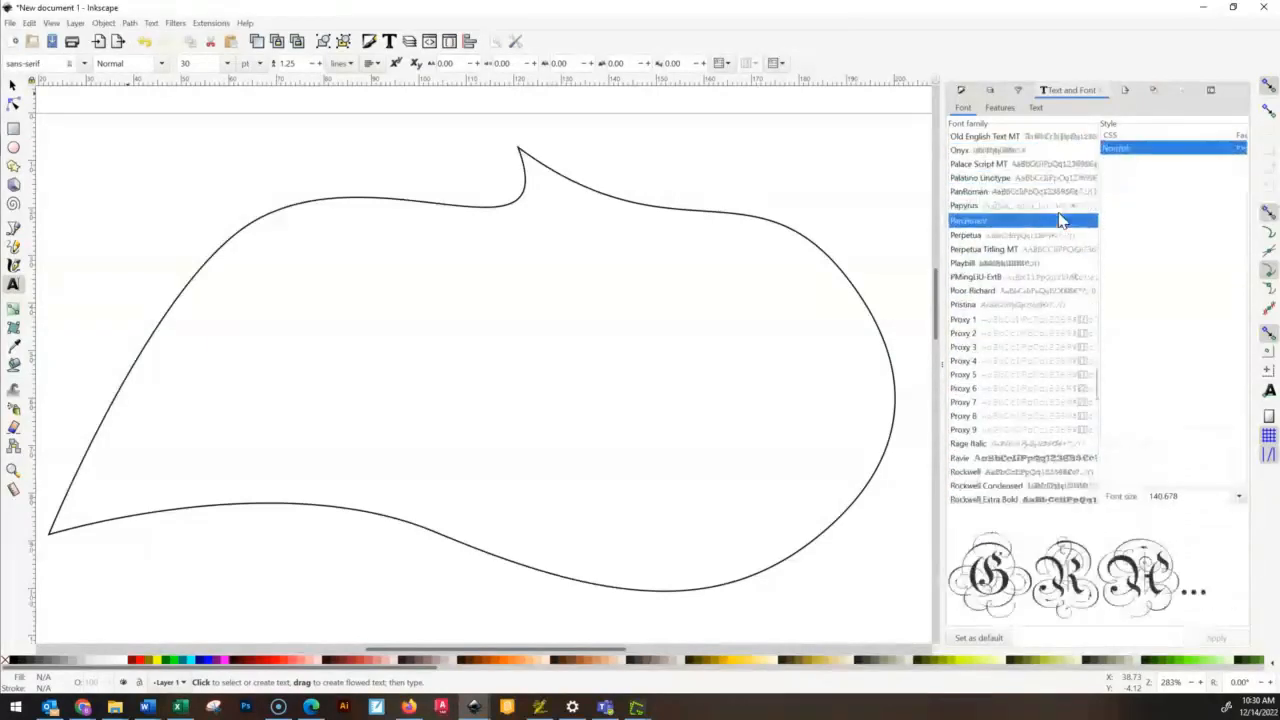
pyautogui.press('Up')
pyautogui.press('Up')
pyautogui.press('Up')
pyautogui.press('Up')
pyautogui.press('Up')
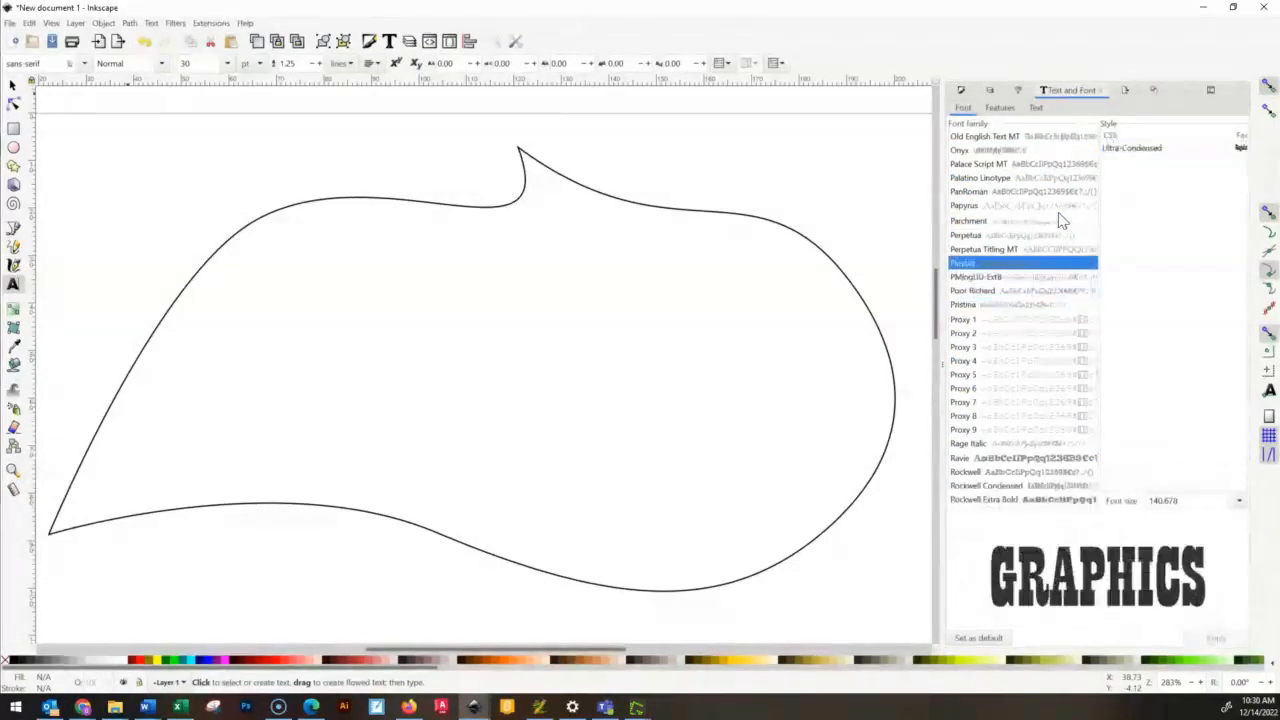
pyautogui.press('Up')
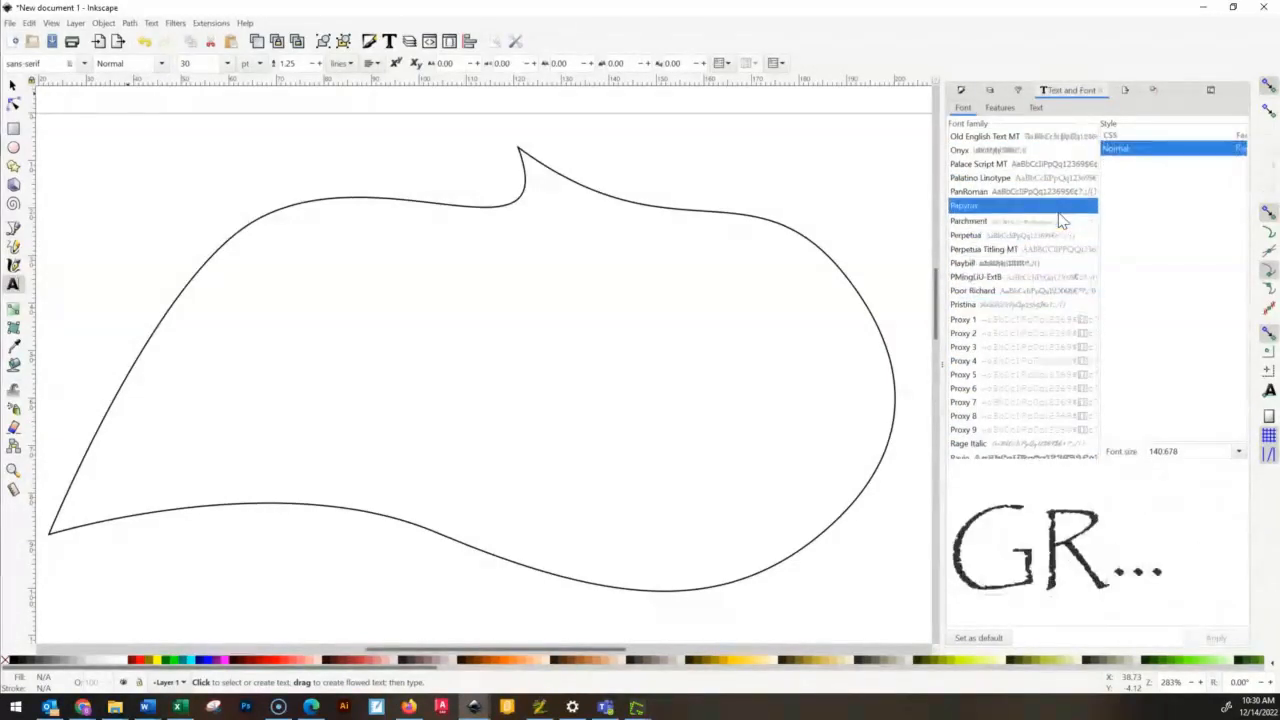
pyautogui.press('Down')
pyautogui.press('Down')
pyautogui.press('Down')
pyautogui.press('Down')
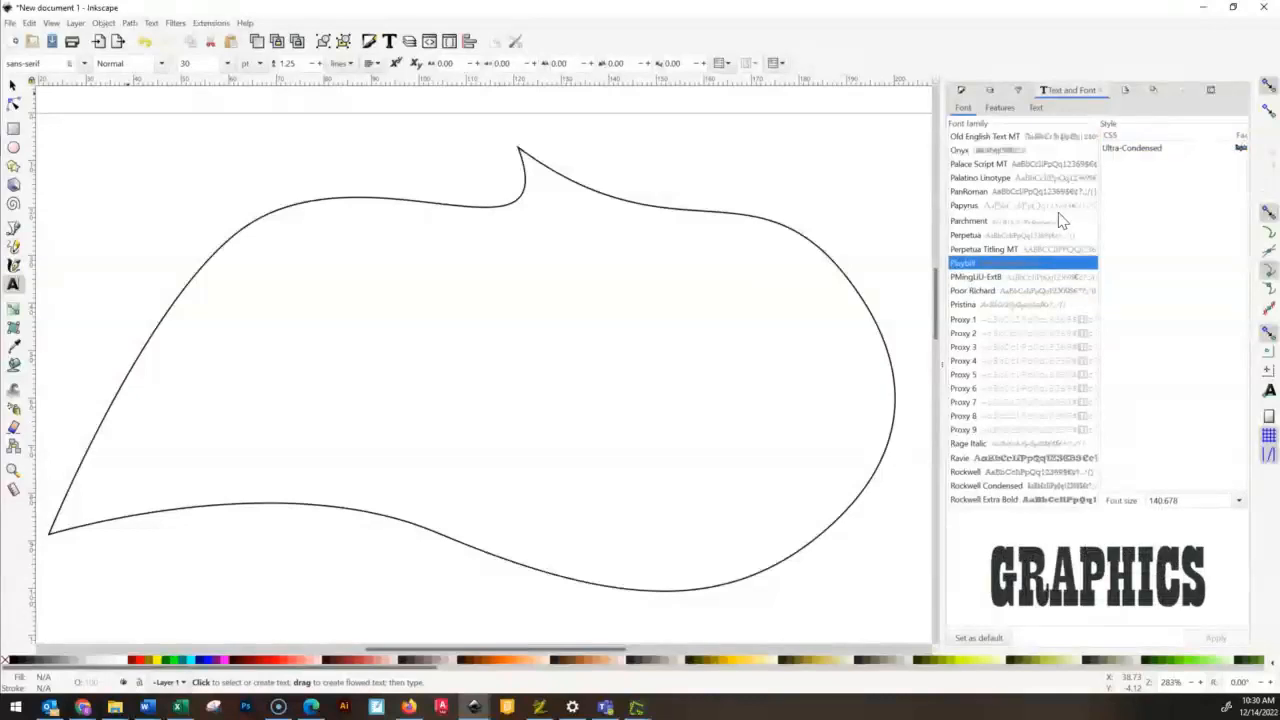
pyautogui.press('Down')
pyautogui.press('Down')
pyautogui.press('Down')
pyautogui.press('Down')
pyautogui.press('Down')
pyautogui.press('Down')
pyautogui.press('Down')
pyautogui.press('Down')
pyautogui.press('Down')
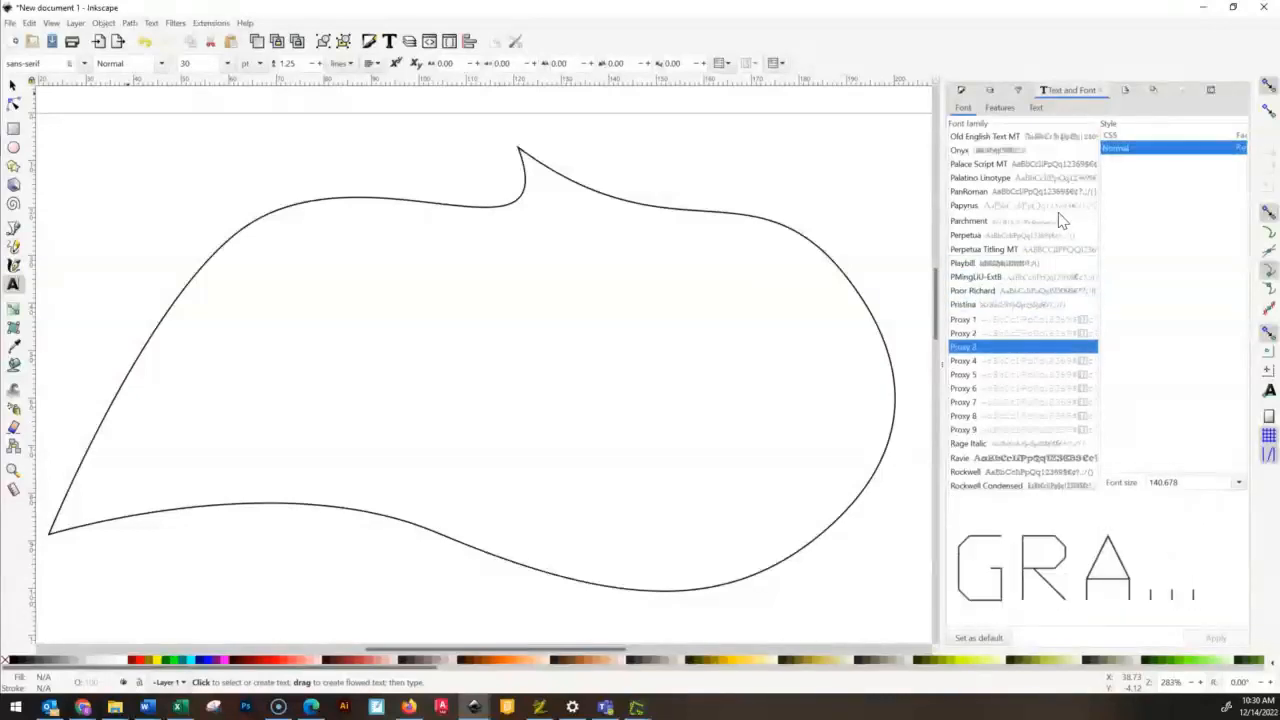
pyautogui.press('Down')
pyautogui.press('Down')
pyautogui.press('Down')
pyautogui.press('Down')
pyautogui.press('Down')
pyautogui.press('Down')
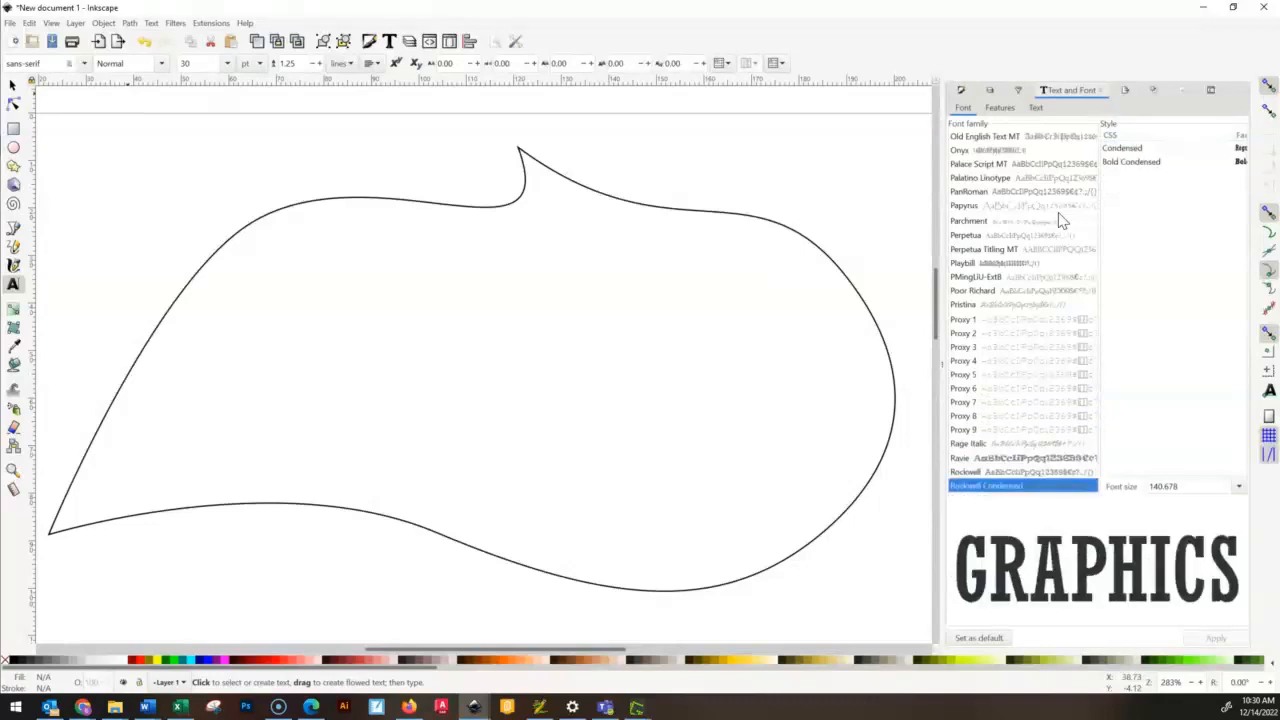
pyautogui.press('Down')
pyautogui.press('Down')
pyautogui.press('Down')
pyautogui.press('Down')
pyautogui.press('Down')
pyautogui.press('Down')
pyautogui.press('Down')
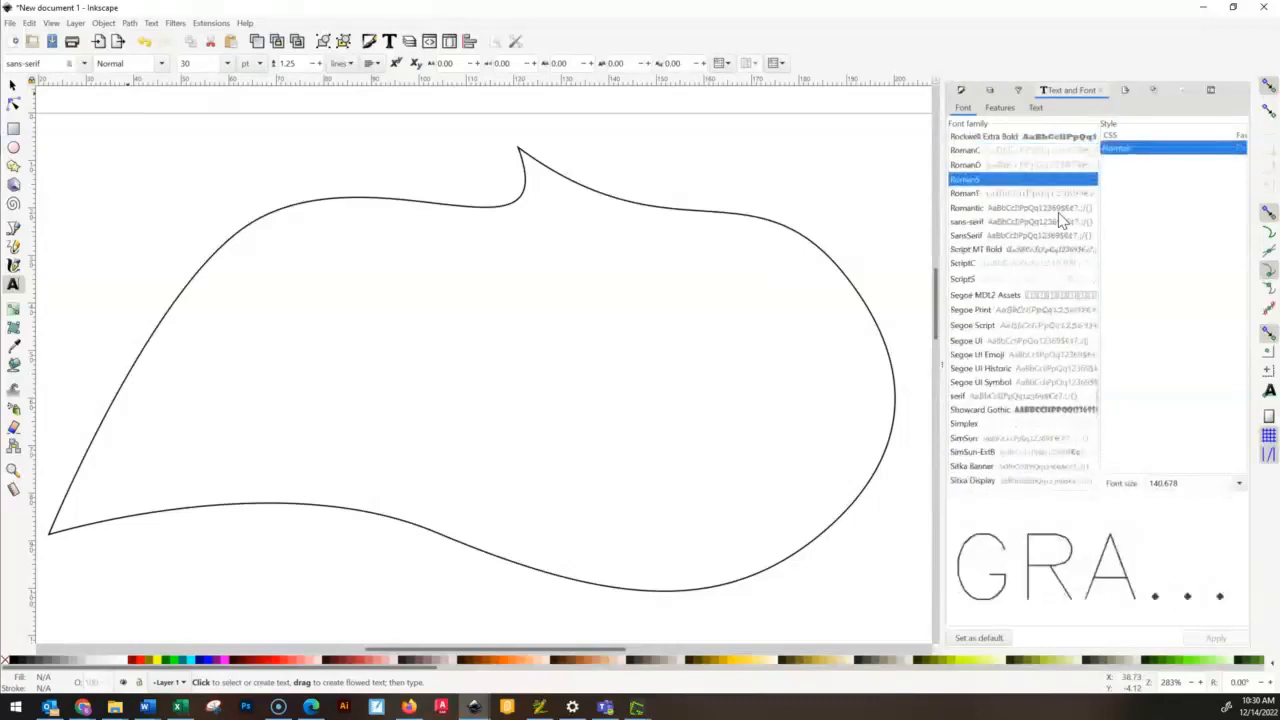
pyautogui.press('Down')
pyautogui.press('Down')
pyautogui.press('Down')
pyautogui.press('Down')
pyautogui.press('Down')
pyautogui.press('Down')
pyautogui.press('Down')
pyautogui.press('Down')
pyautogui.press('Down')
pyautogui.press('Down')
pyautogui.press('Down')
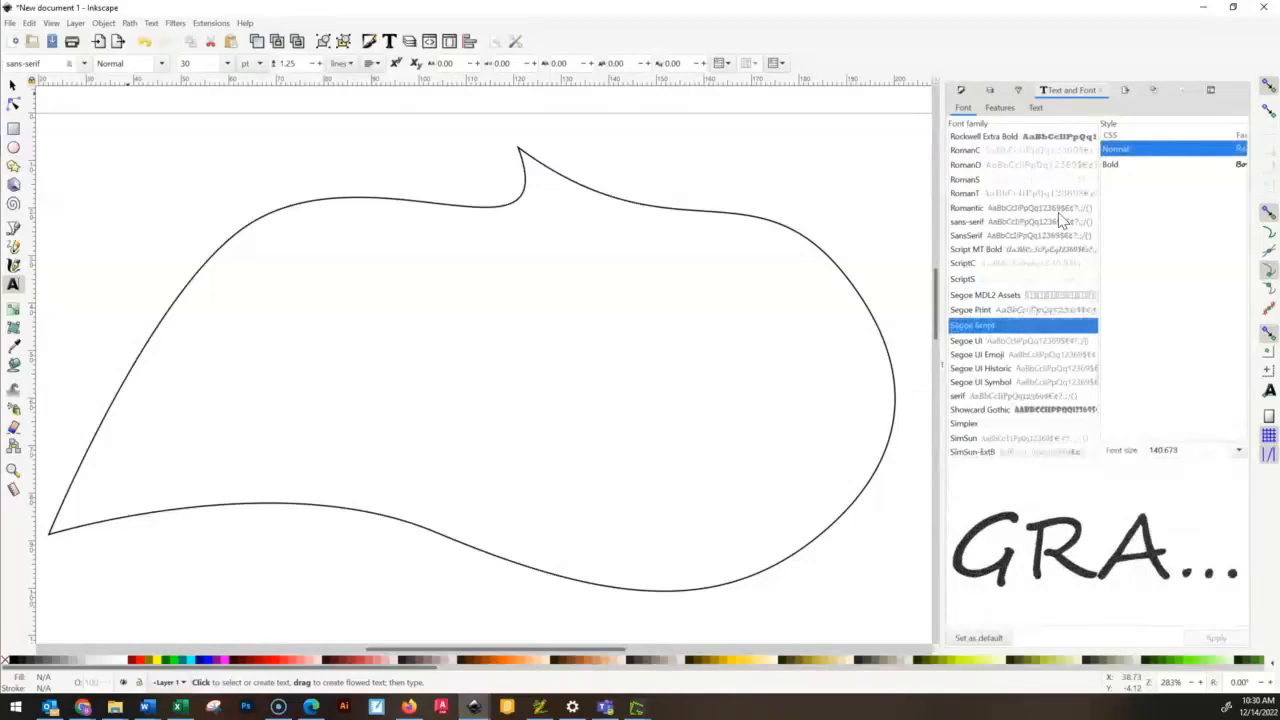
pyautogui.press('Down')
pyautogui.press('Down')
pyautogui.press('Down')
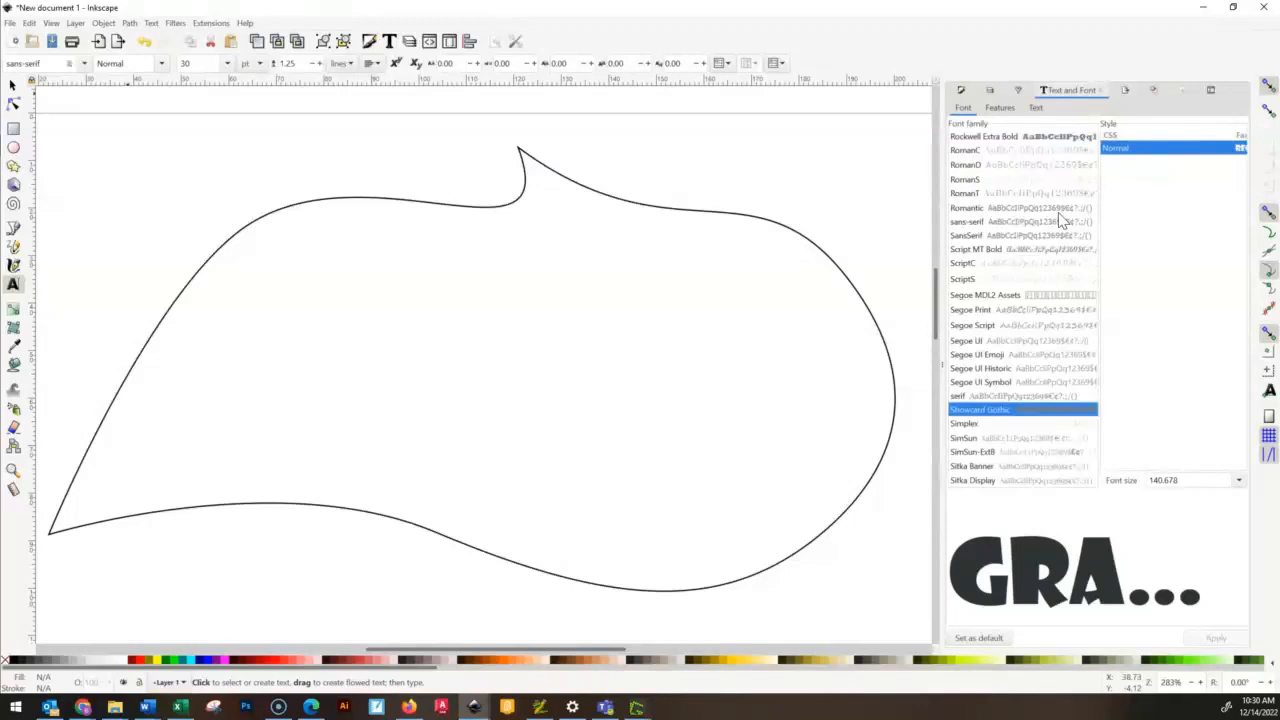
pyautogui.scroll(-3, 1015, 322)
pyautogui.scroll(20, 1012, 335)
pyautogui.scroll(-7, 1012, 320)
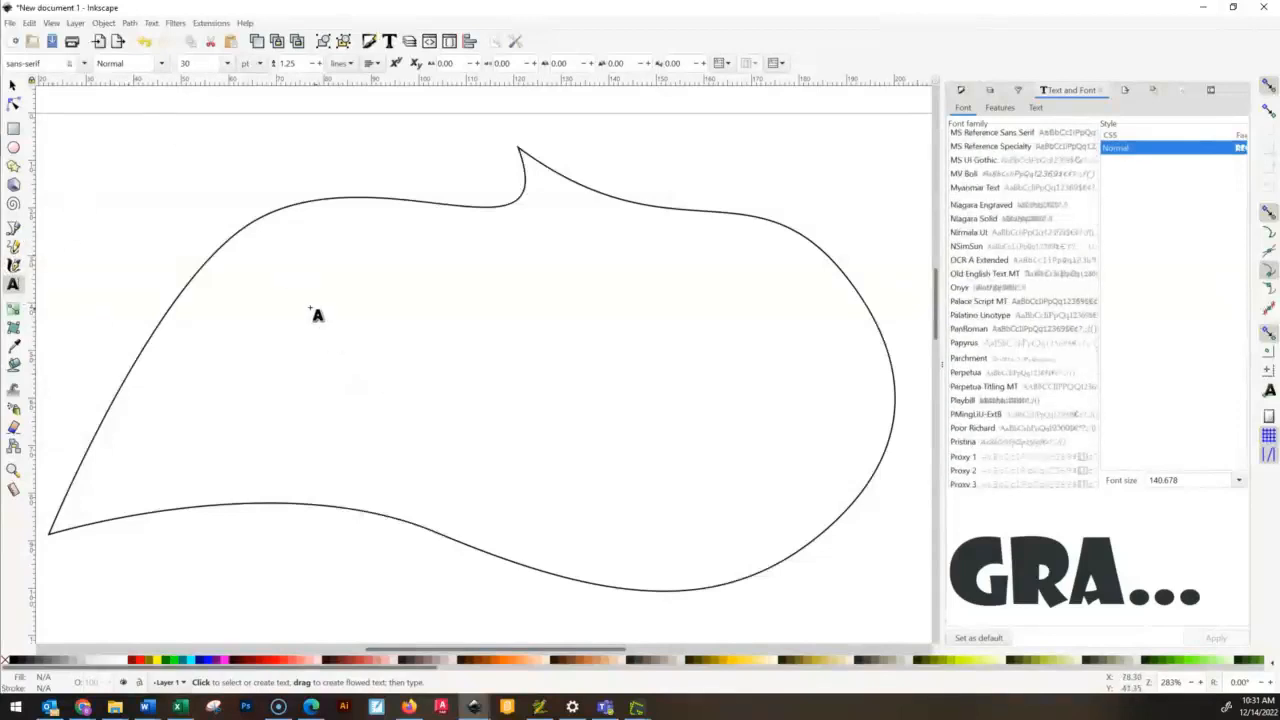
# - Draw a wide rectangular text frame across the middle of the closed curved outline
pyautogui.moveTo(209, 282); pyautogui.dragTo(838, 497)
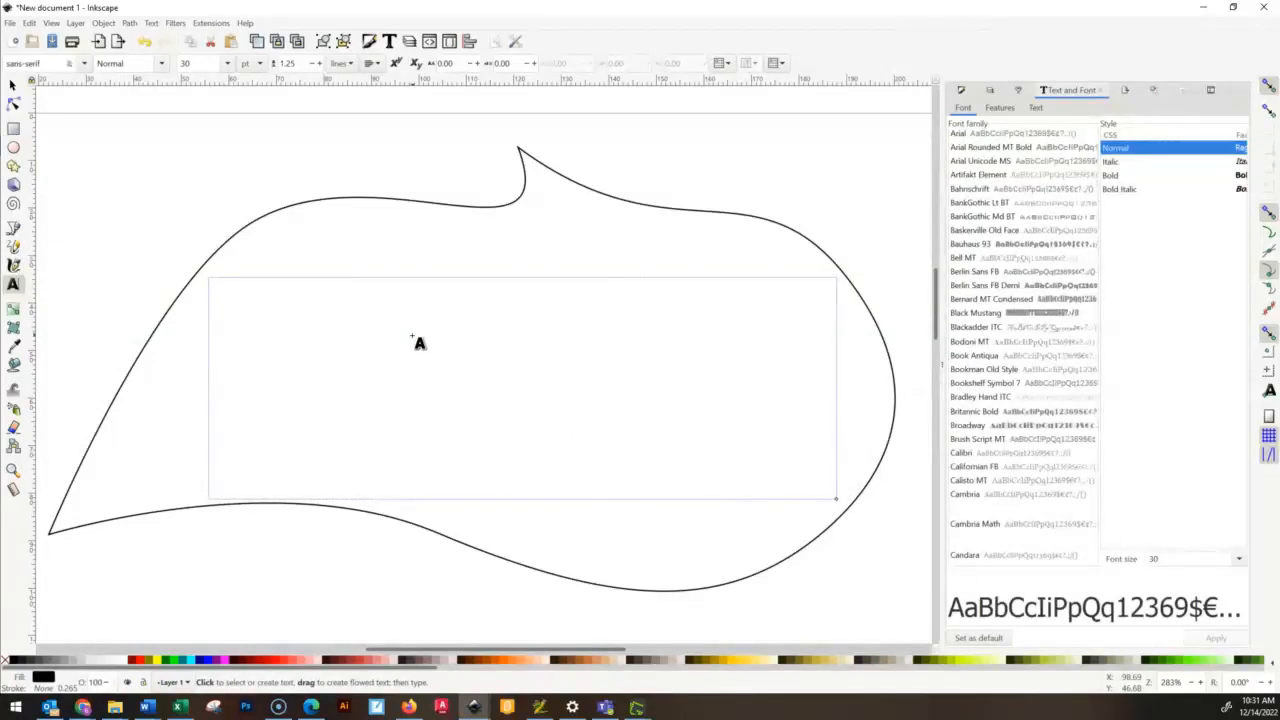
pyautogui.write('gra[p')
pyautogui.press('BackSpace')
pyautogui.press('BackSpace')
pyautogui.press('BackSpace')
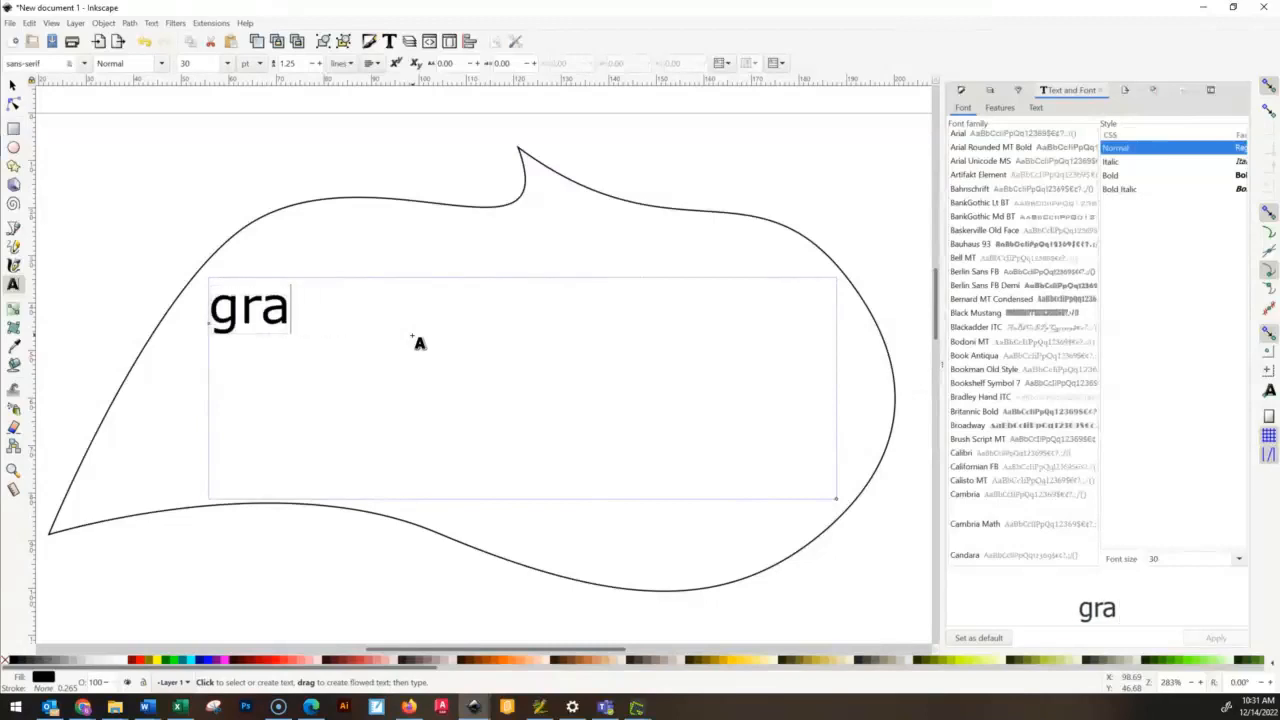
pyautogui.press('BackSpace')
pyautogui.press('BackSpace')
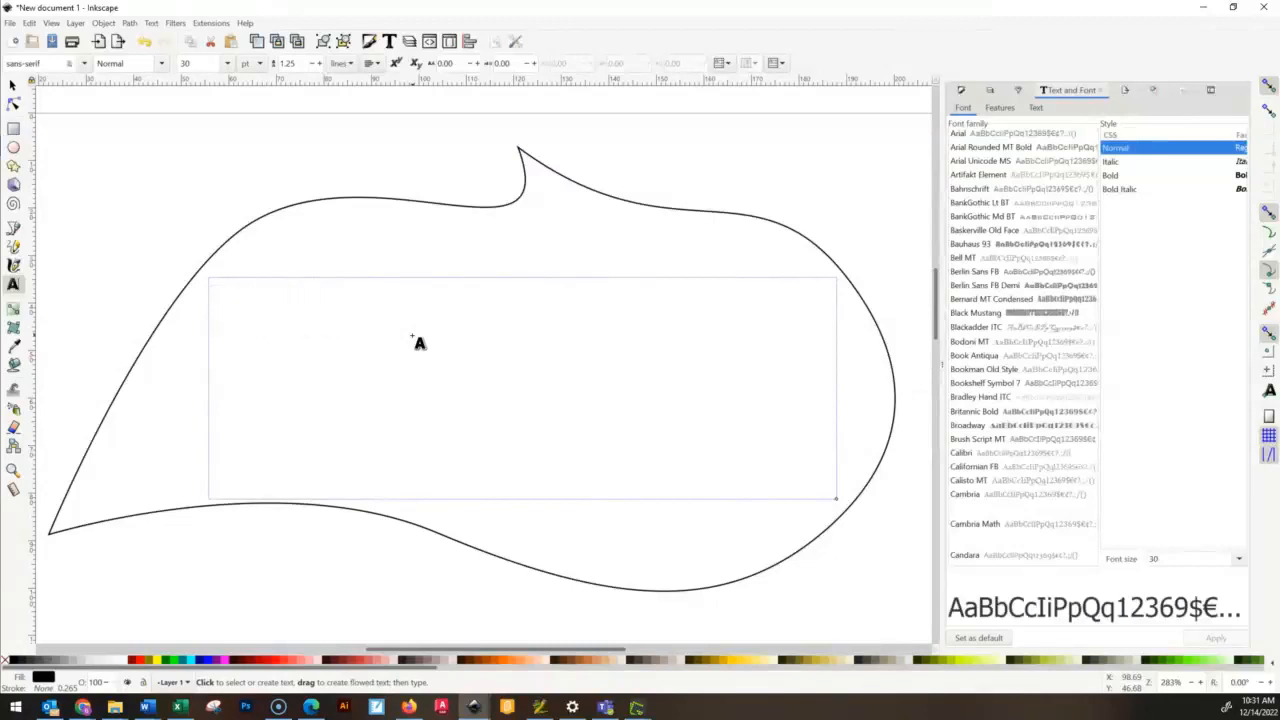
# - Enter the word GRAPHICS in capital letters in the empty text frame
pyautogui.write('GRA[')
pyautogui.press('BackSpace')
pyautogui.write('PHICS')
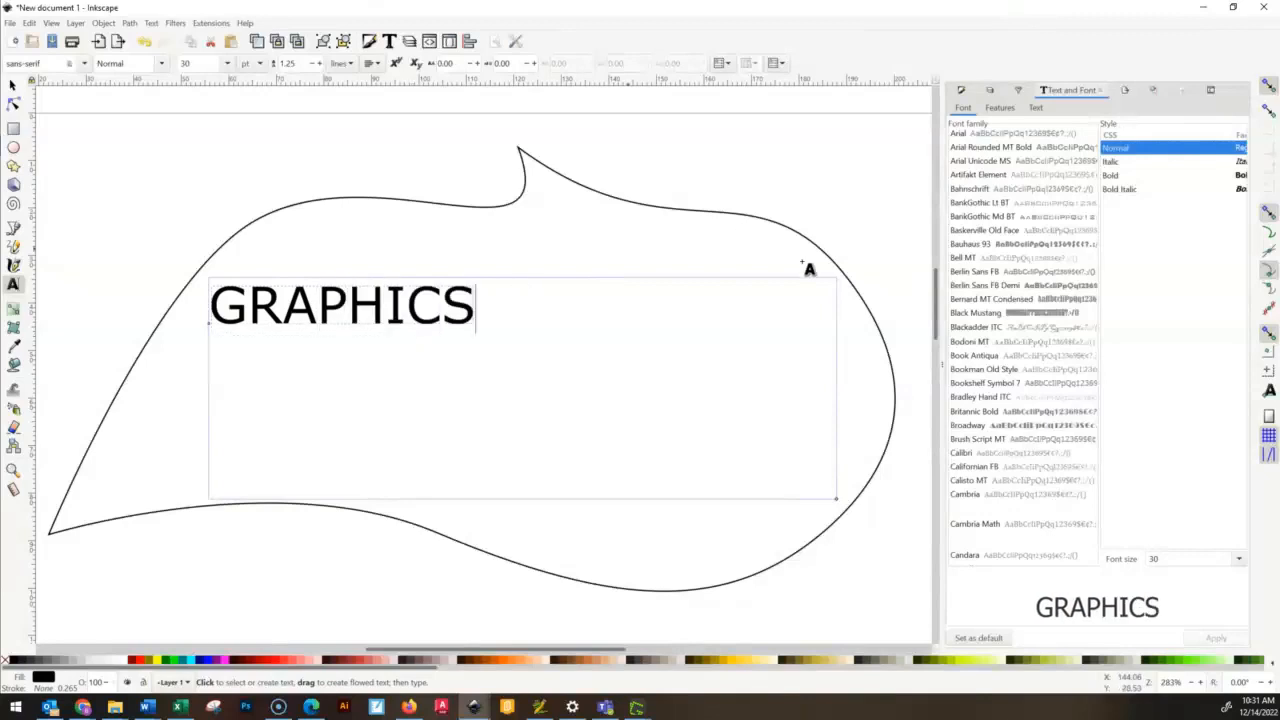
# - Try to choose the Showcard Gothic font family for the GRAPHICS text
pyautogui.scroll(-15, 1050, 280)
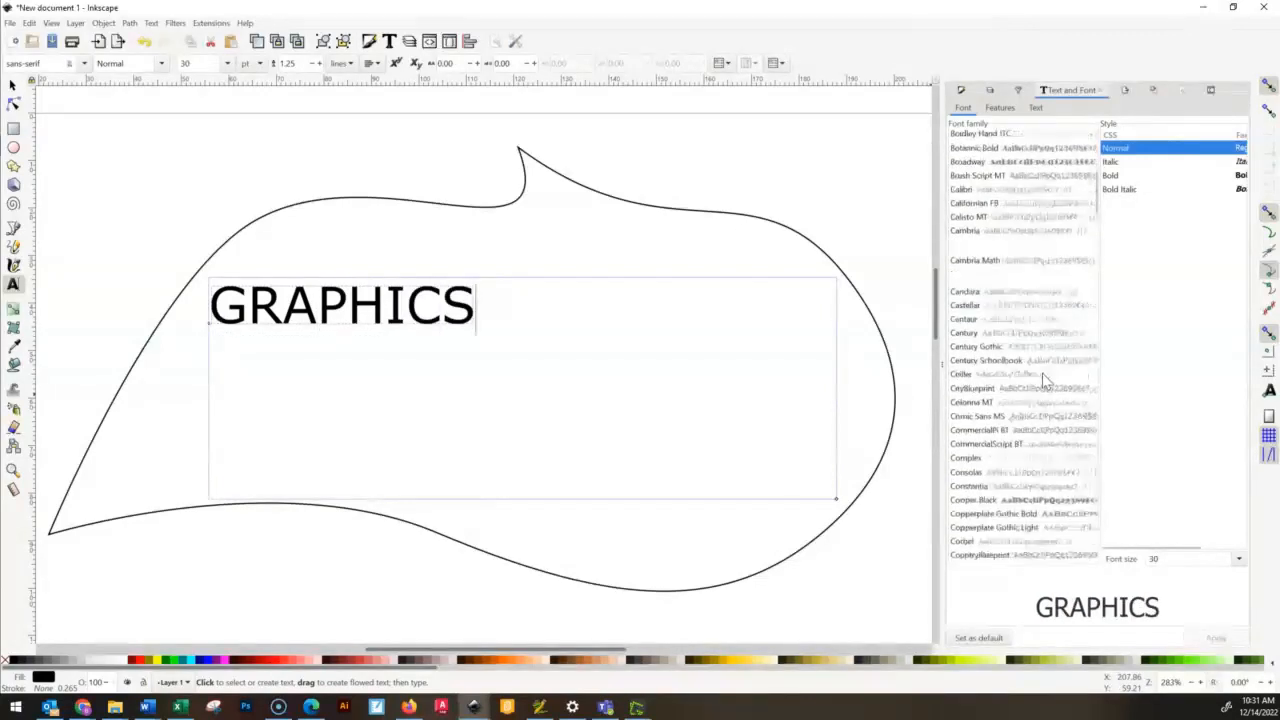
pyautogui.scroll(-20, 1020, 400)
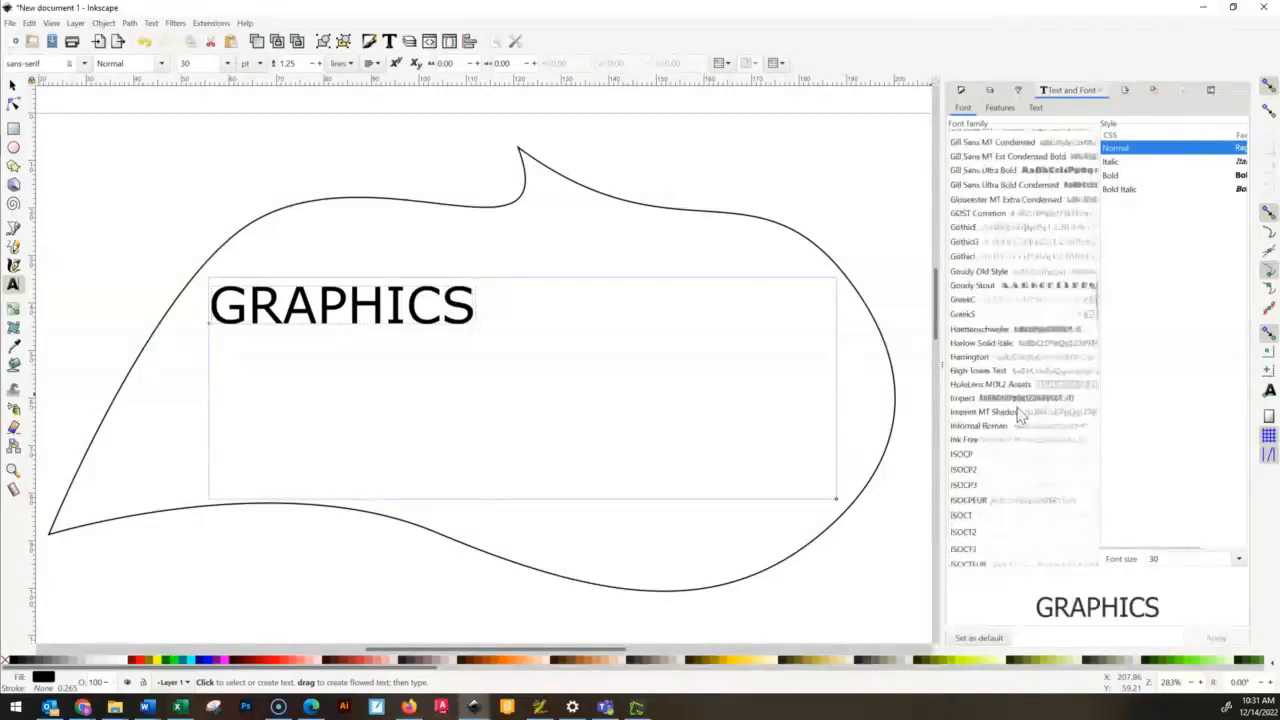
pyautogui.scroll(-10, 1030, 468)
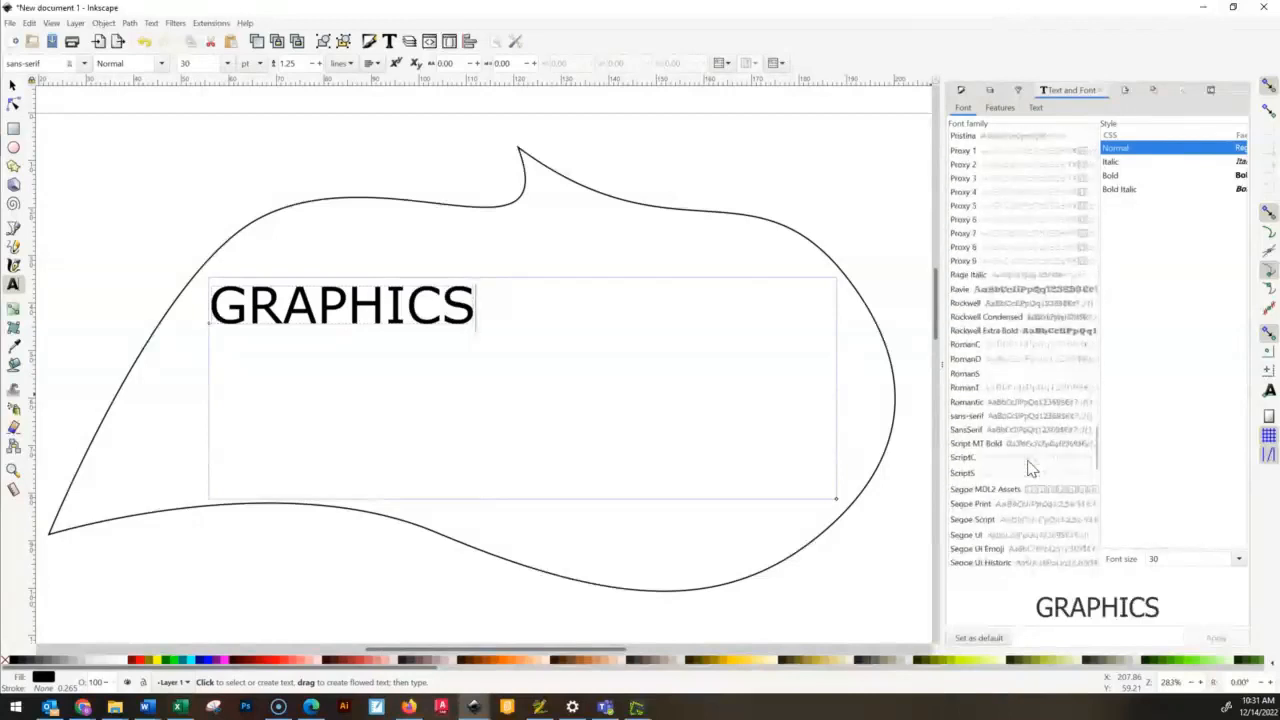
pyautogui.scroll(-5, 1030, 468)
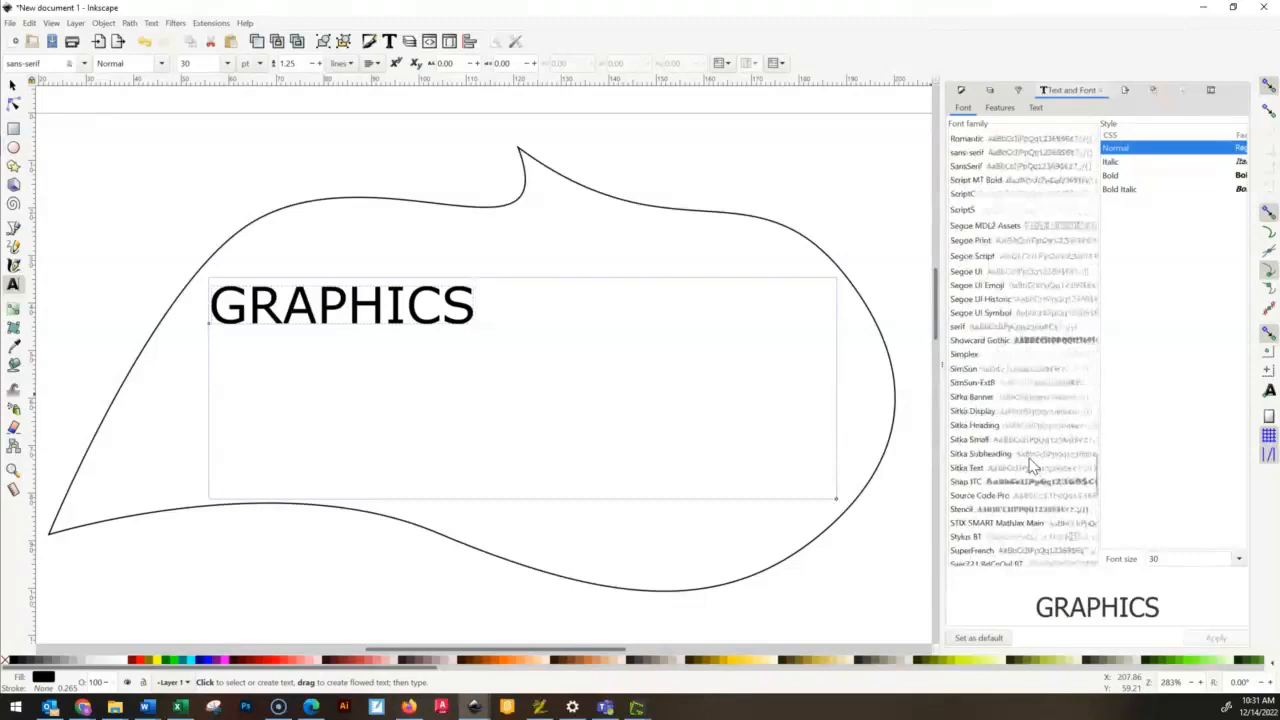
pyautogui.click(997, 341)
# - Set the font family of the whole GRAPHICS text to Showcard Gothic
pyautogui.moveTo(475, 318); pyautogui.dragTo(228, 310)
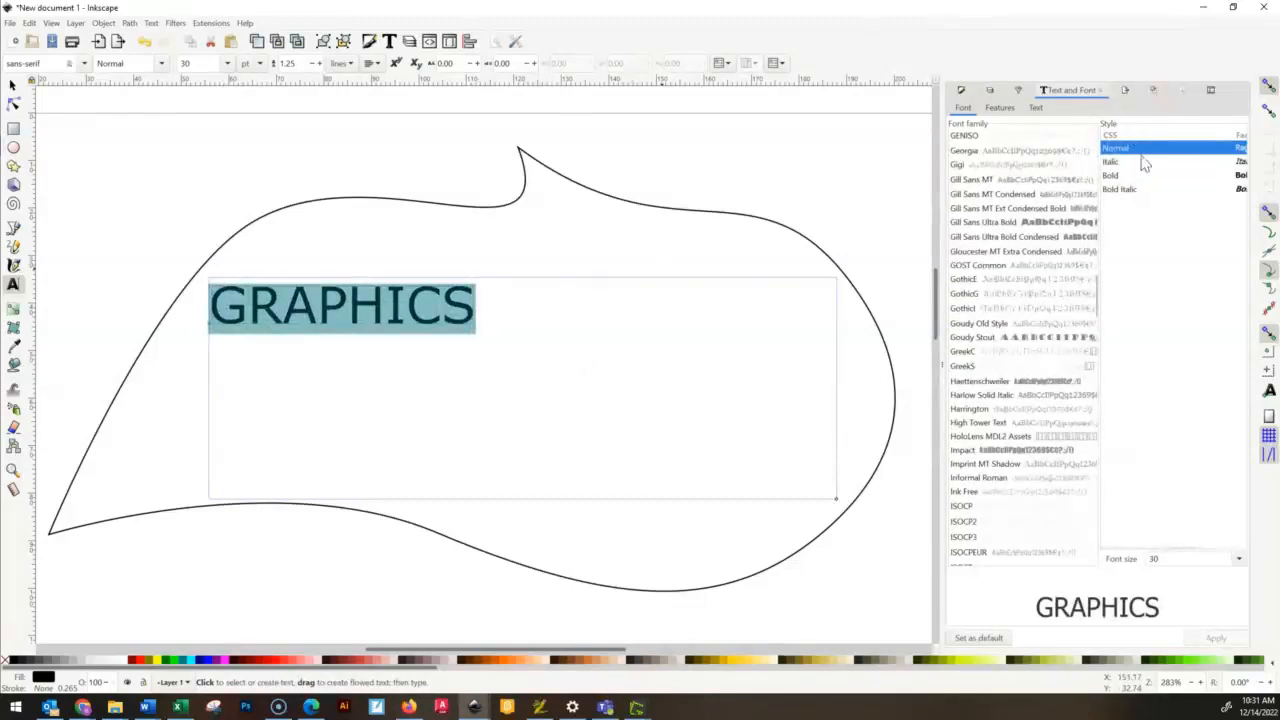
pyautogui.click(83, 63)
pyautogui.scroll(-15, 42, 280)
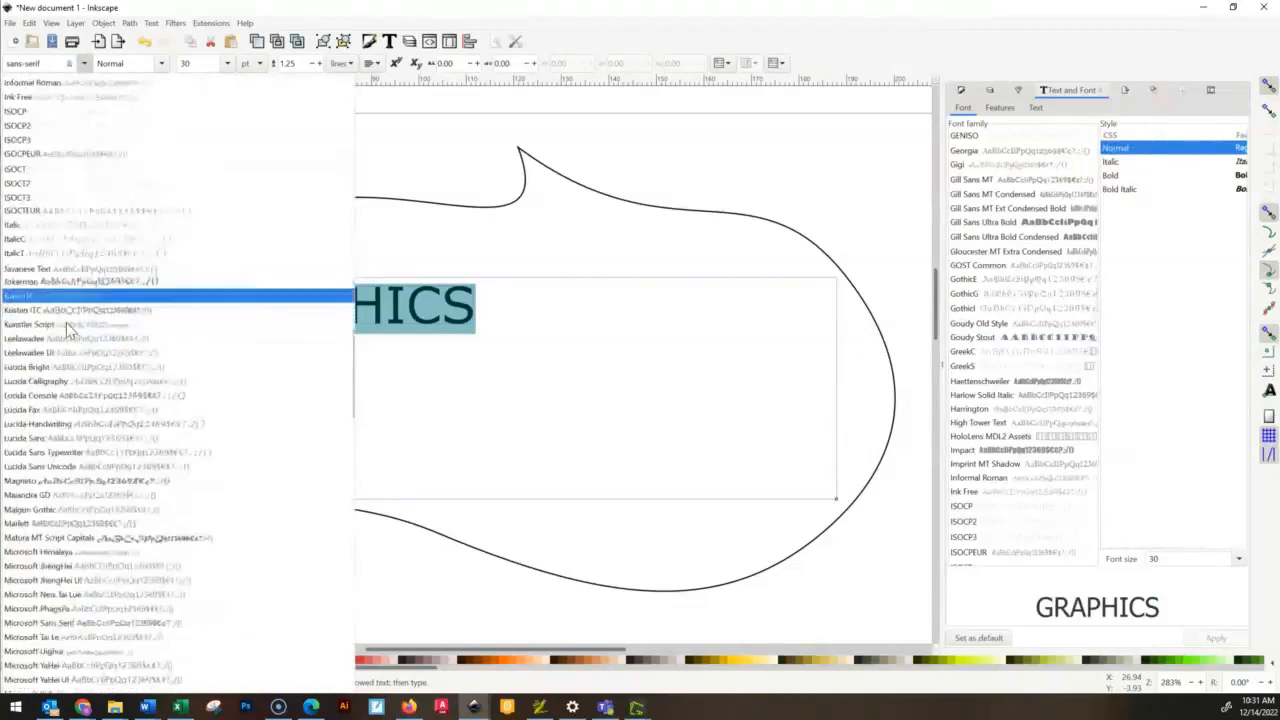
pyautogui.scroll(-20, 100, 305)
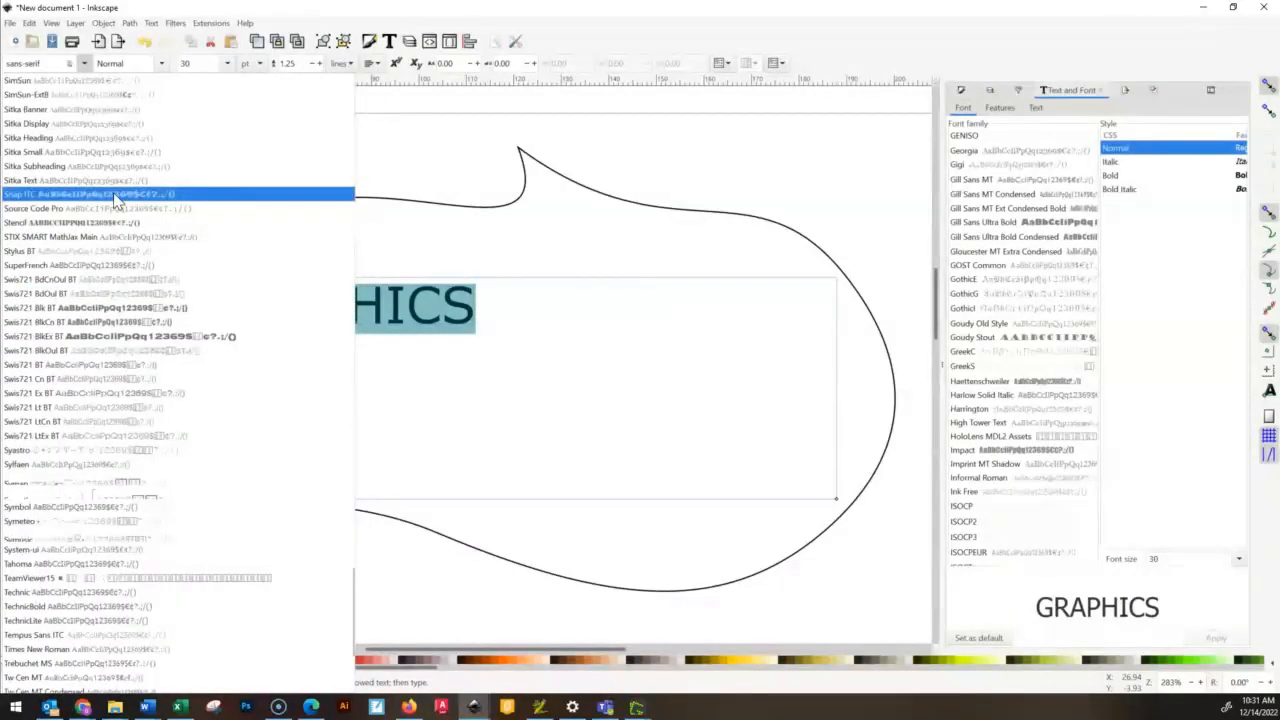
pyautogui.scroll(3, 115, 200)
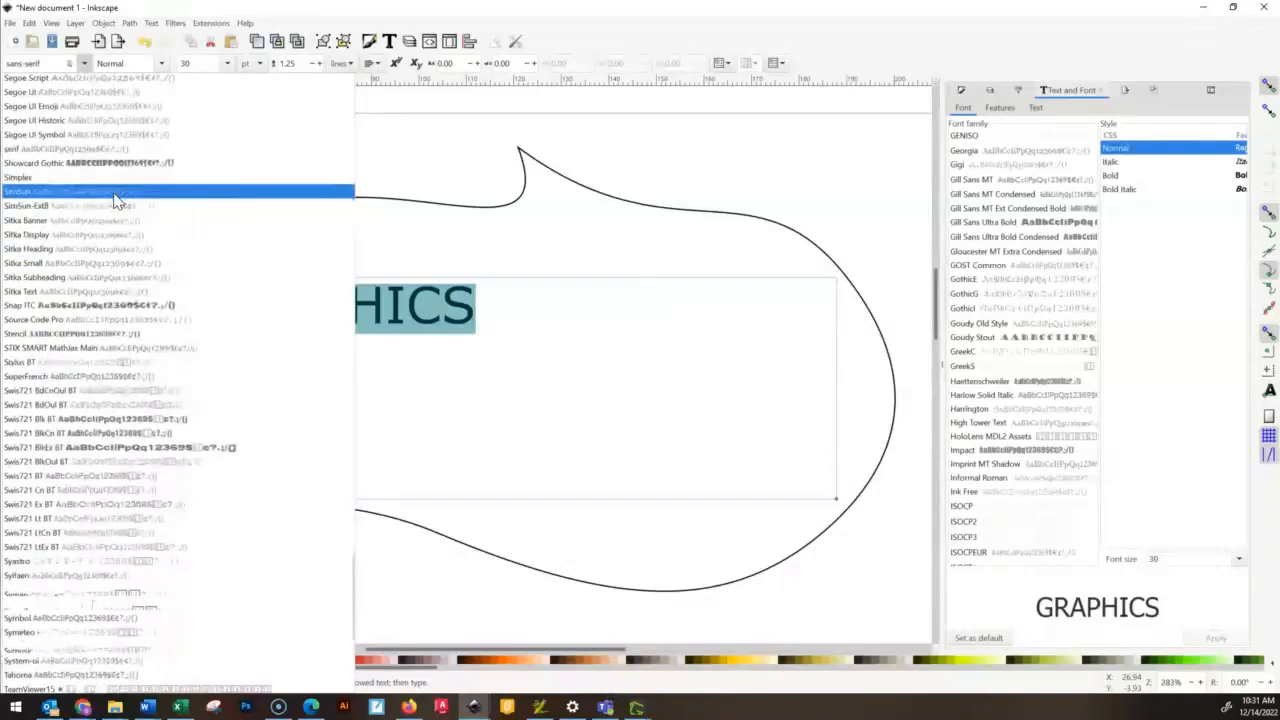
pyautogui.click(124, 164)
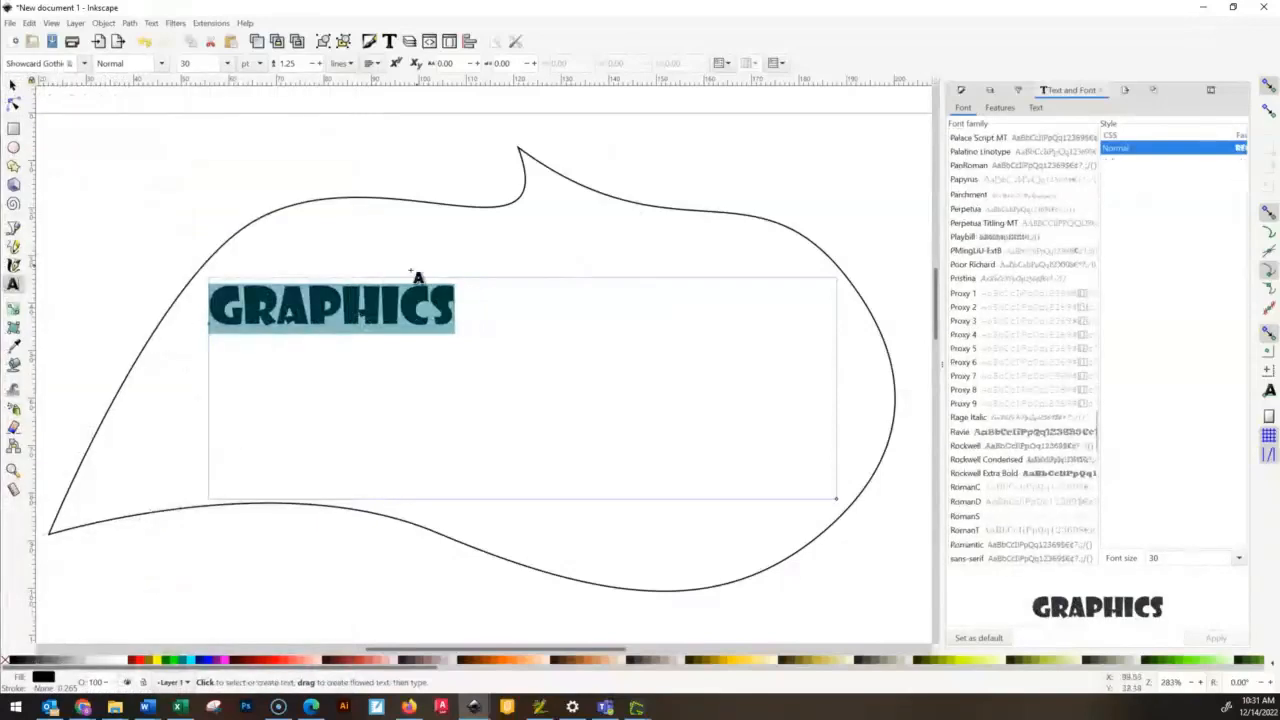
# - Scale the GRAPHICS text to about 149 by 48 mm so it spans most of the curved outline
pyautogui.click(13, 87)
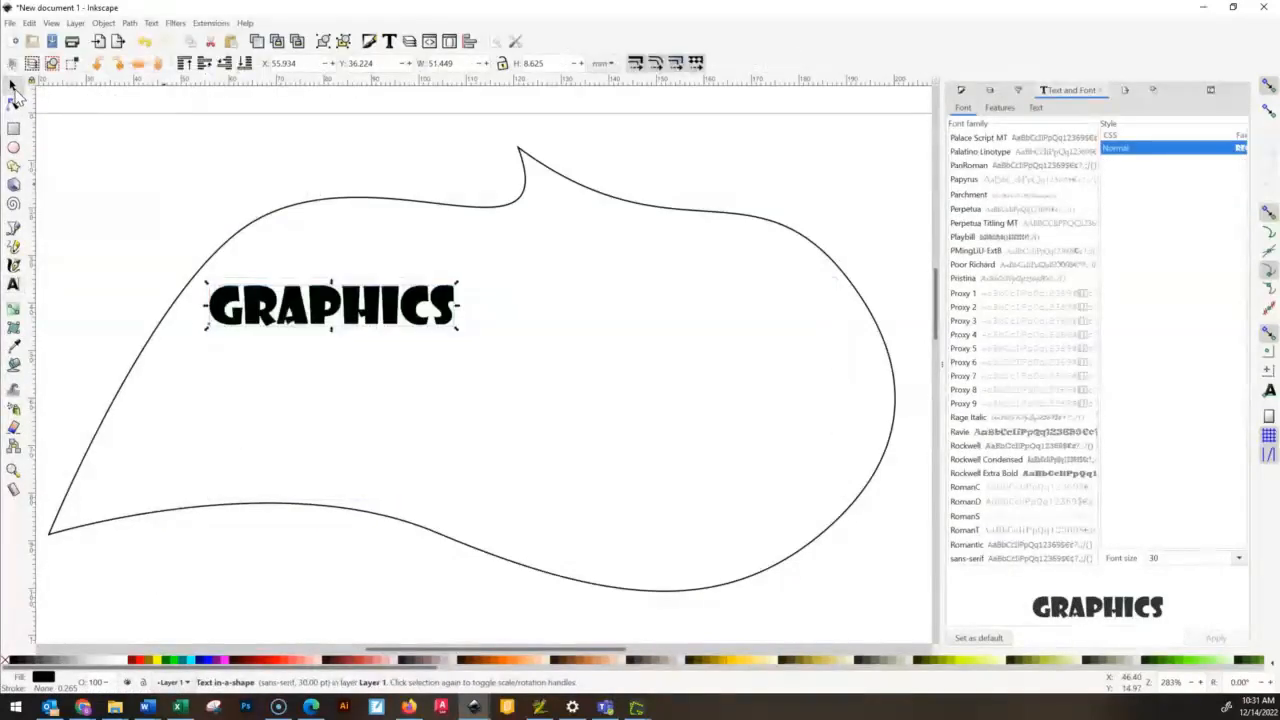
pyautogui.moveTo(458, 334); pyautogui.dragTo(863, 500)
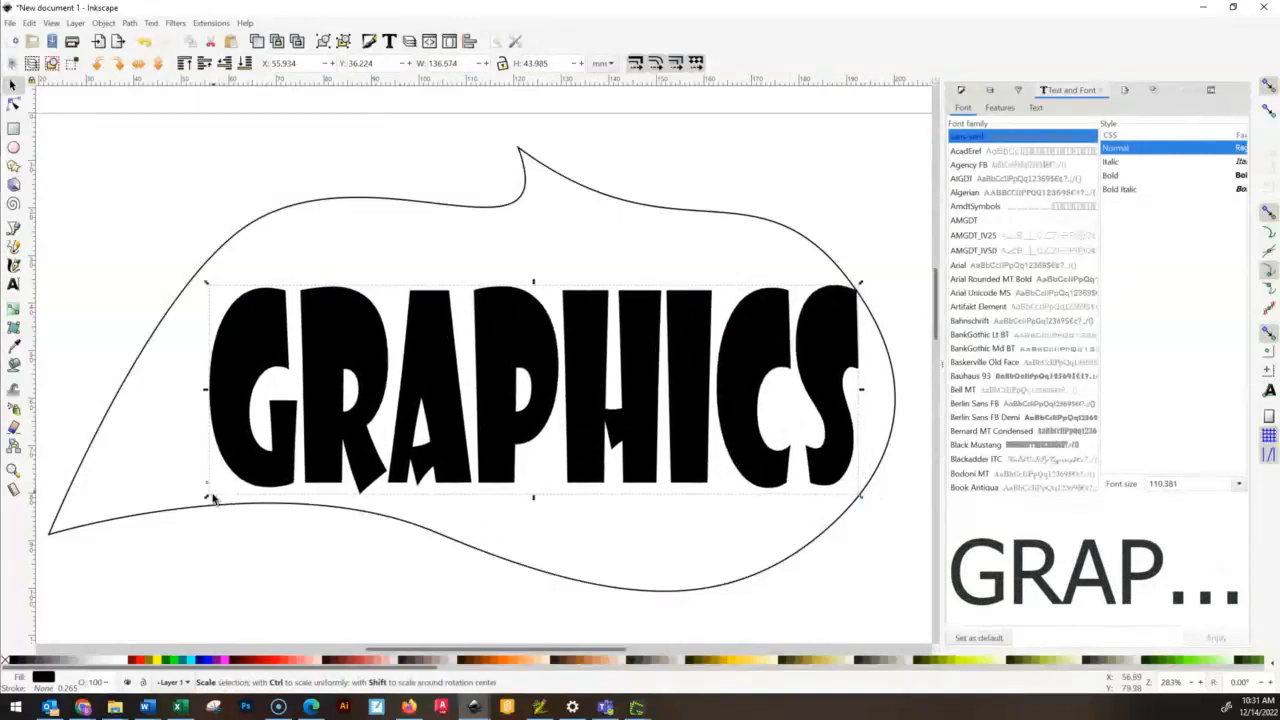
pyautogui.moveTo(206, 497); pyautogui.dragTo(147, 524)
pyautogui.moveTo(144, 525); pyautogui.dragTo(147, 518)
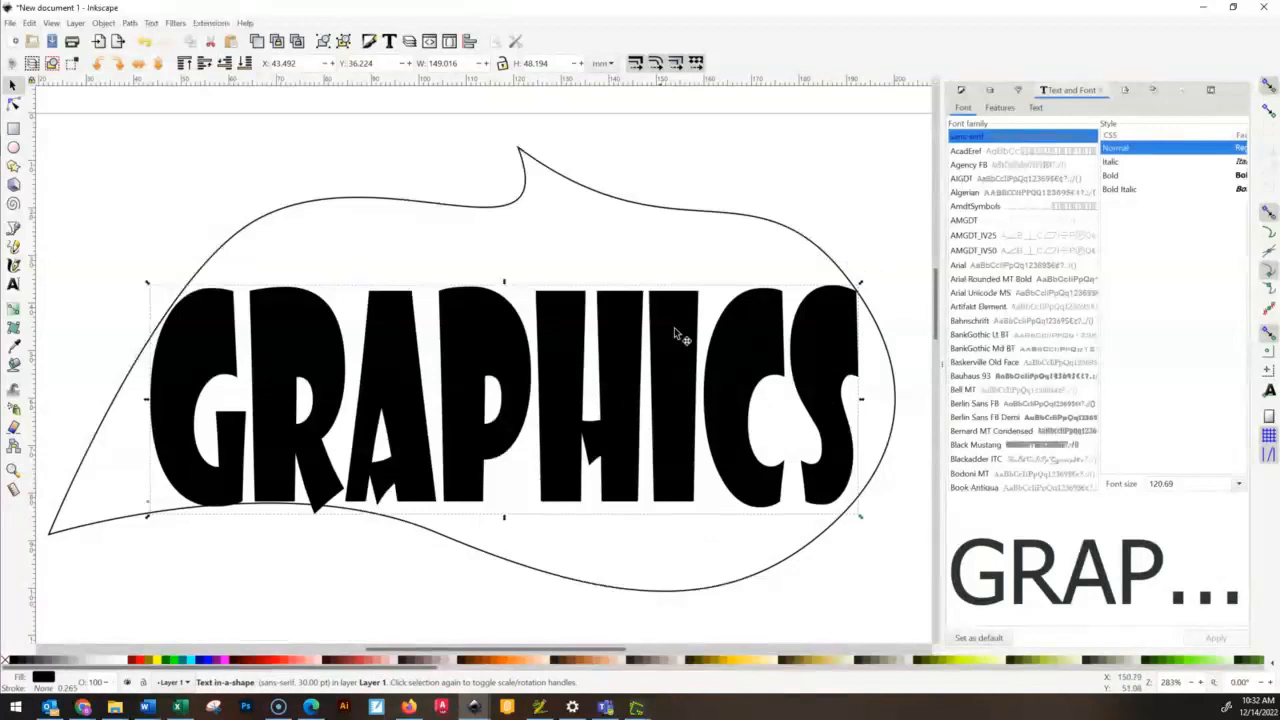
# - Fine-tune the GRAPHICS text's position inside the outline and stretch it slightly to about 149 by 50 mm
pyautogui.click(143, 161)
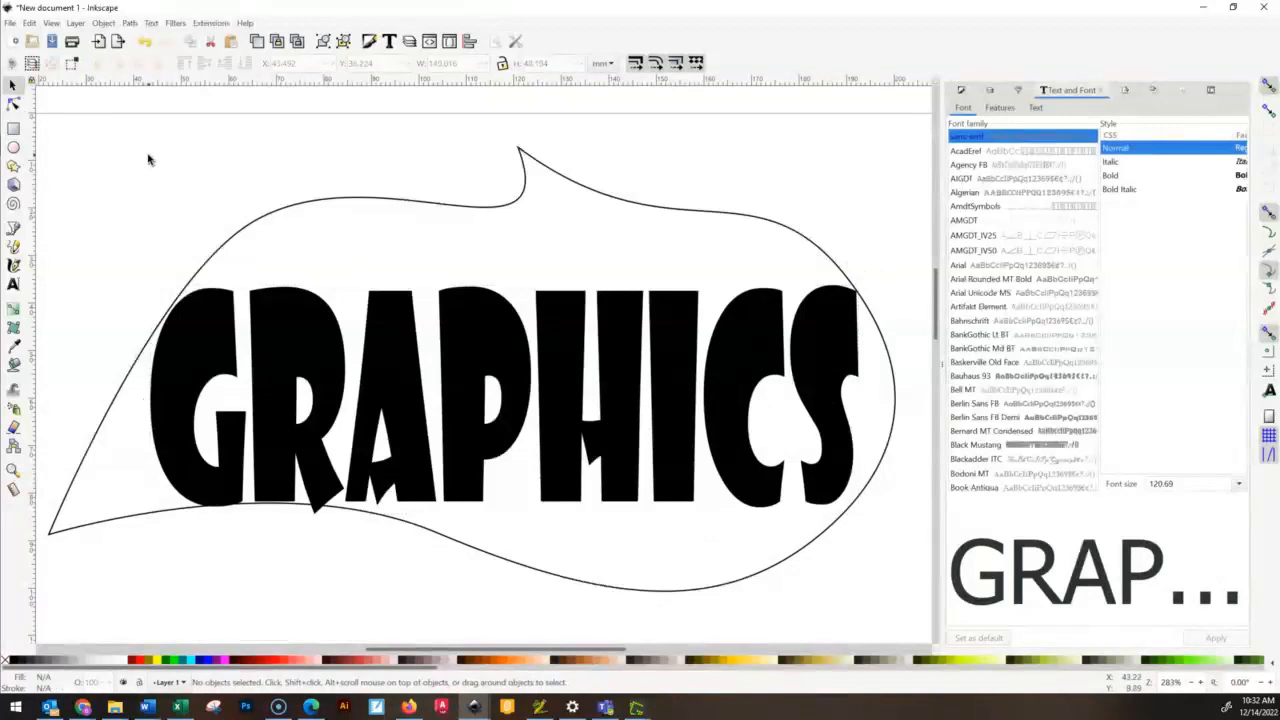
pyautogui.click(621, 311)
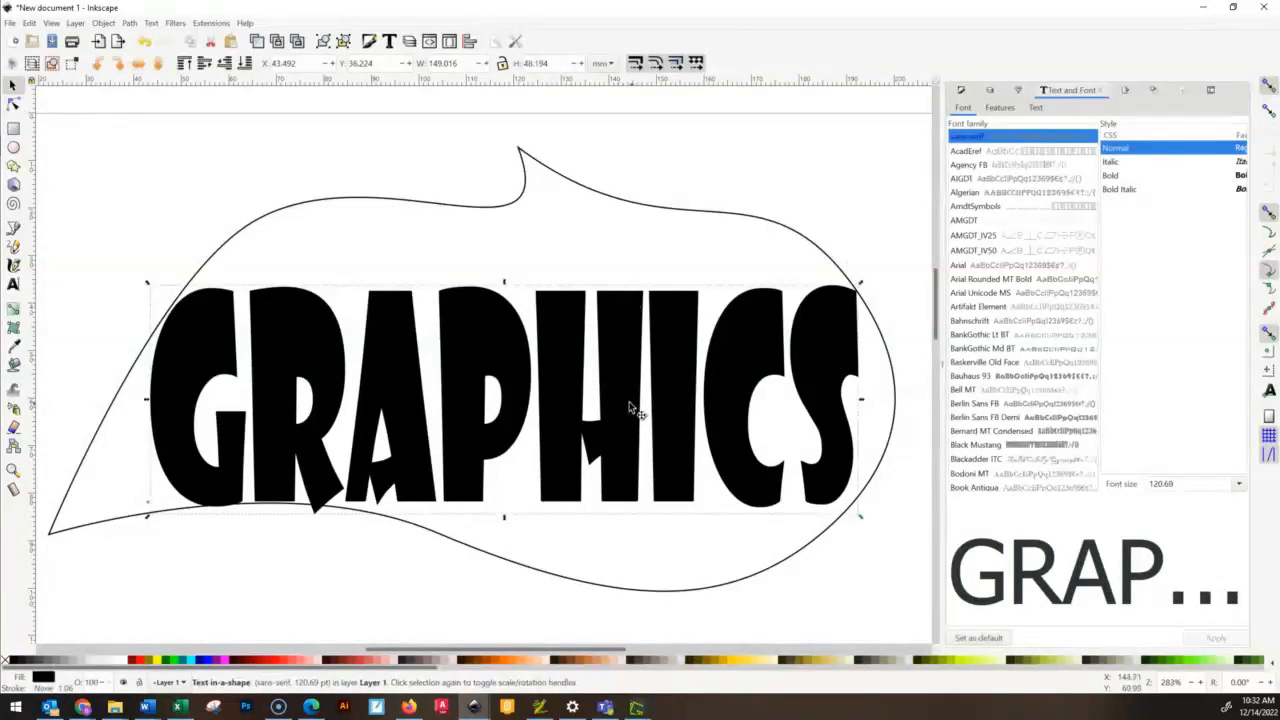
pyautogui.moveTo(632, 410); pyautogui.dragTo(651, 361)
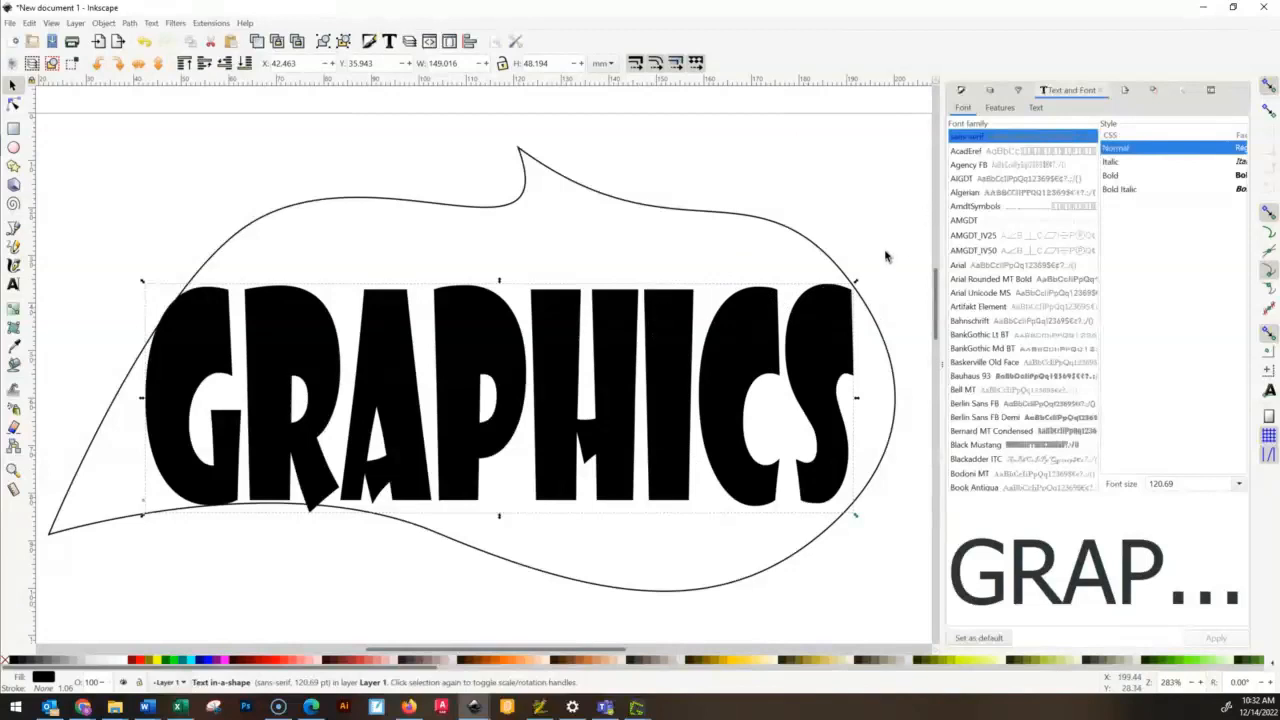
pyautogui.moveTo(502, 284)
pyautogui.mouseDown()
pyautogui.moveTo(502, 215)
pyautogui.moveTo(471, 380)
pyautogui.moveTo(505, 203)
pyautogui.moveTo(497, 279)
pyautogui.mouseUp()
pyautogui.click(723, 217)
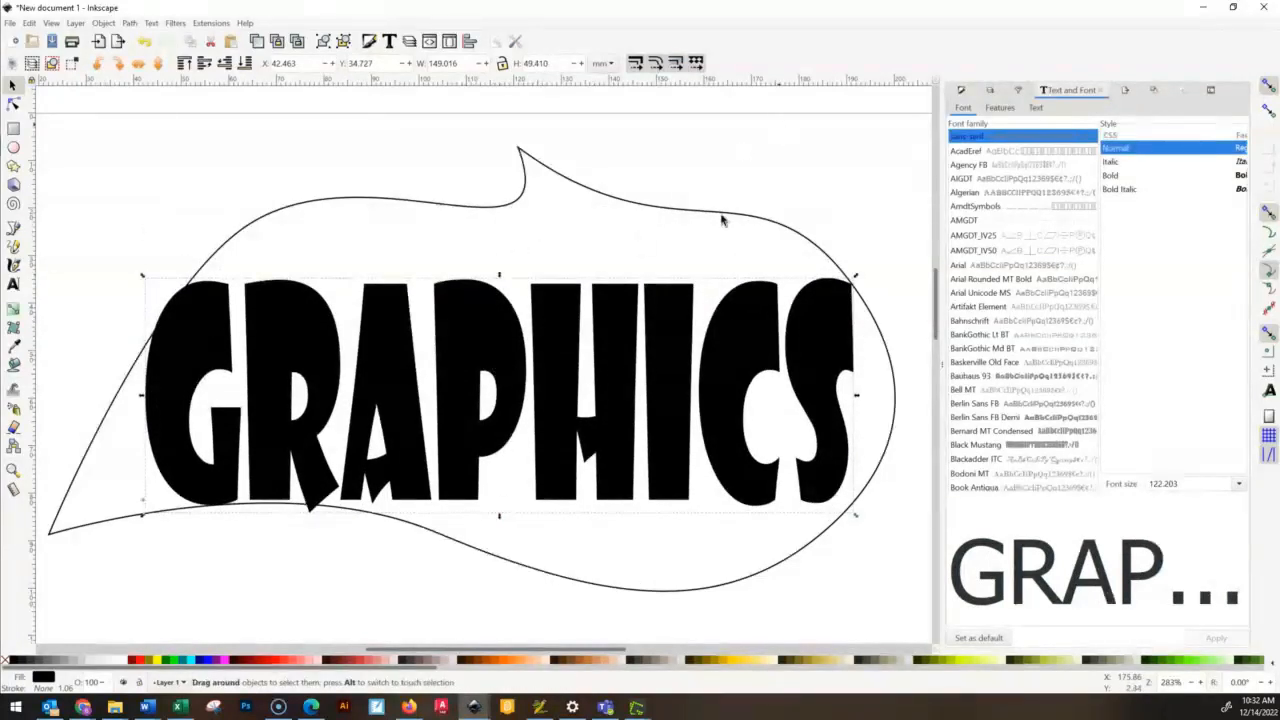
pyautogui.doubleClick(577, 370)
pyautogui.moveTo(688, 300); pyautogui.dragTo(694, 299)
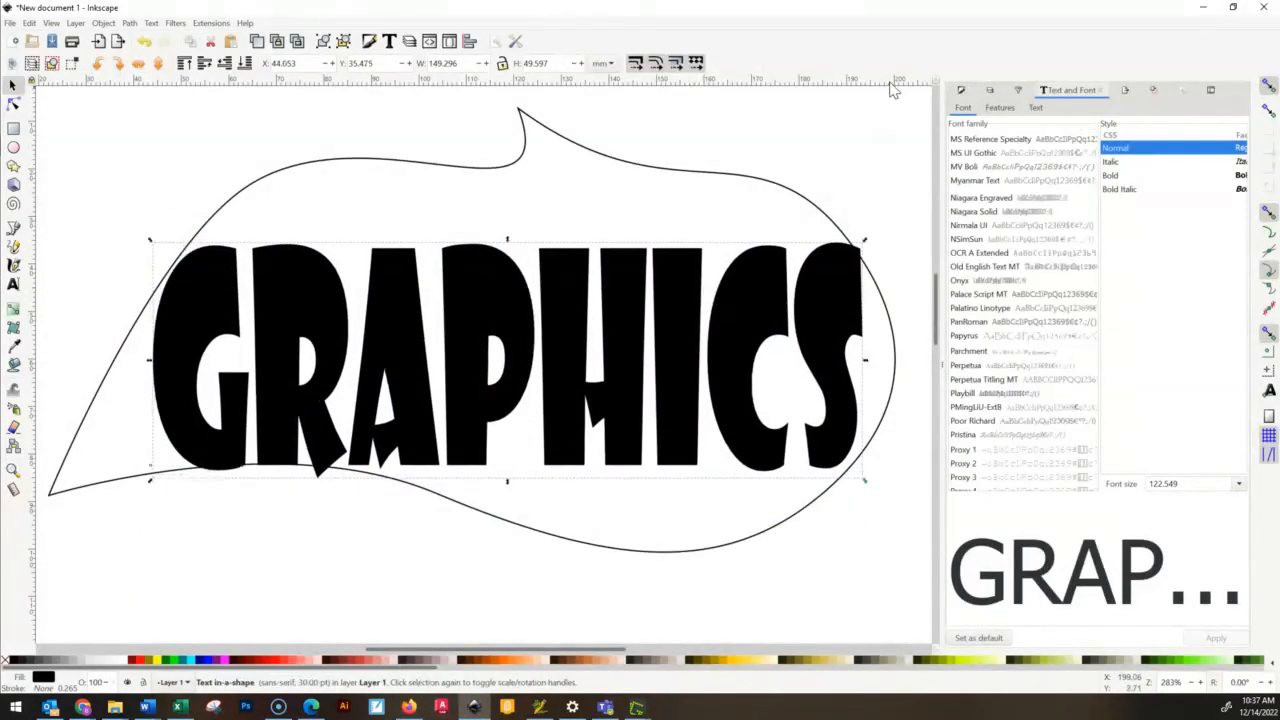
# - Convert the GRAPHICS text object to paths and clear the selection
pyautogui.click(852, 128)
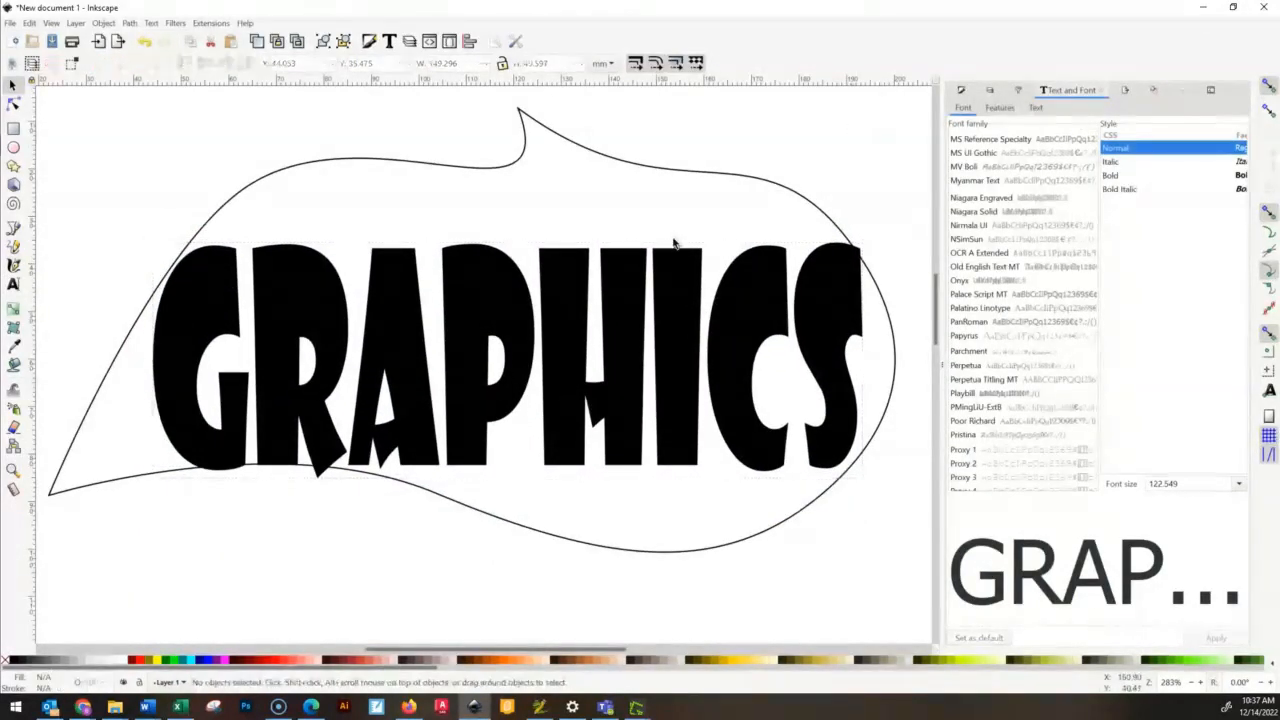
pyautogui.click(478, 256)
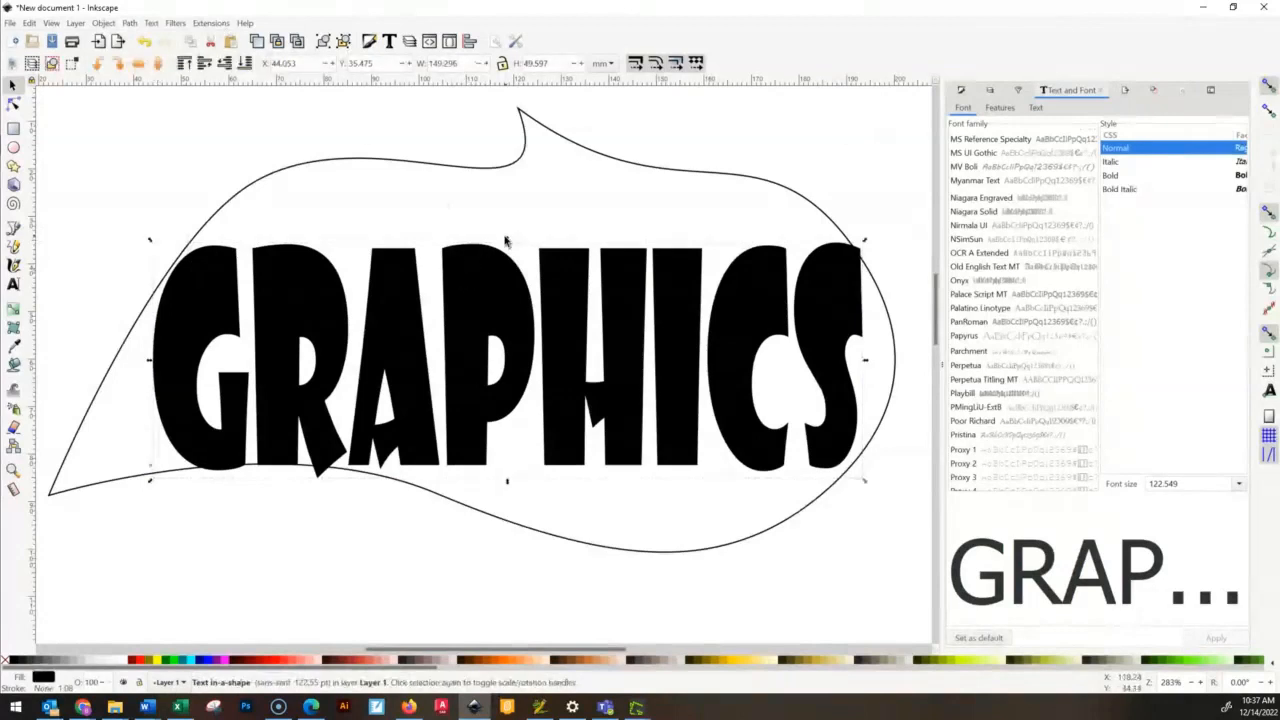
pyautogui.click(151, 24)
pyautogui.moveTo(129, 27)
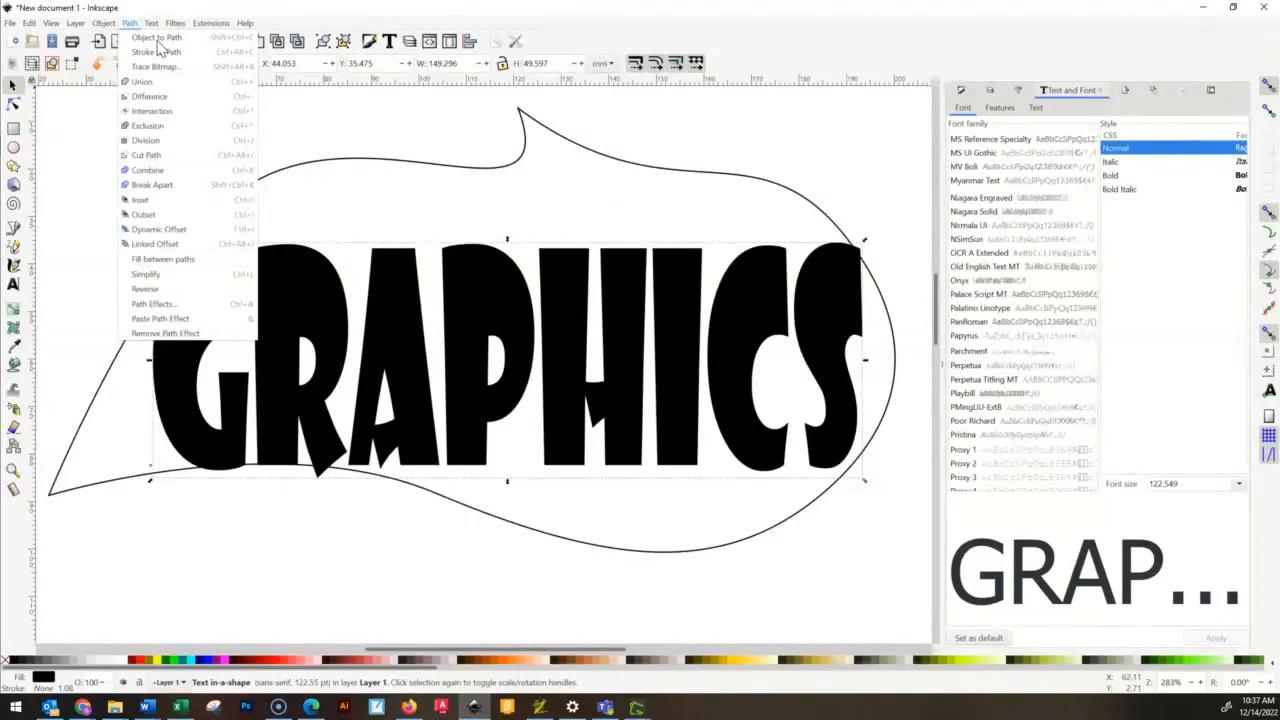
pyautogui.click(143, 37)
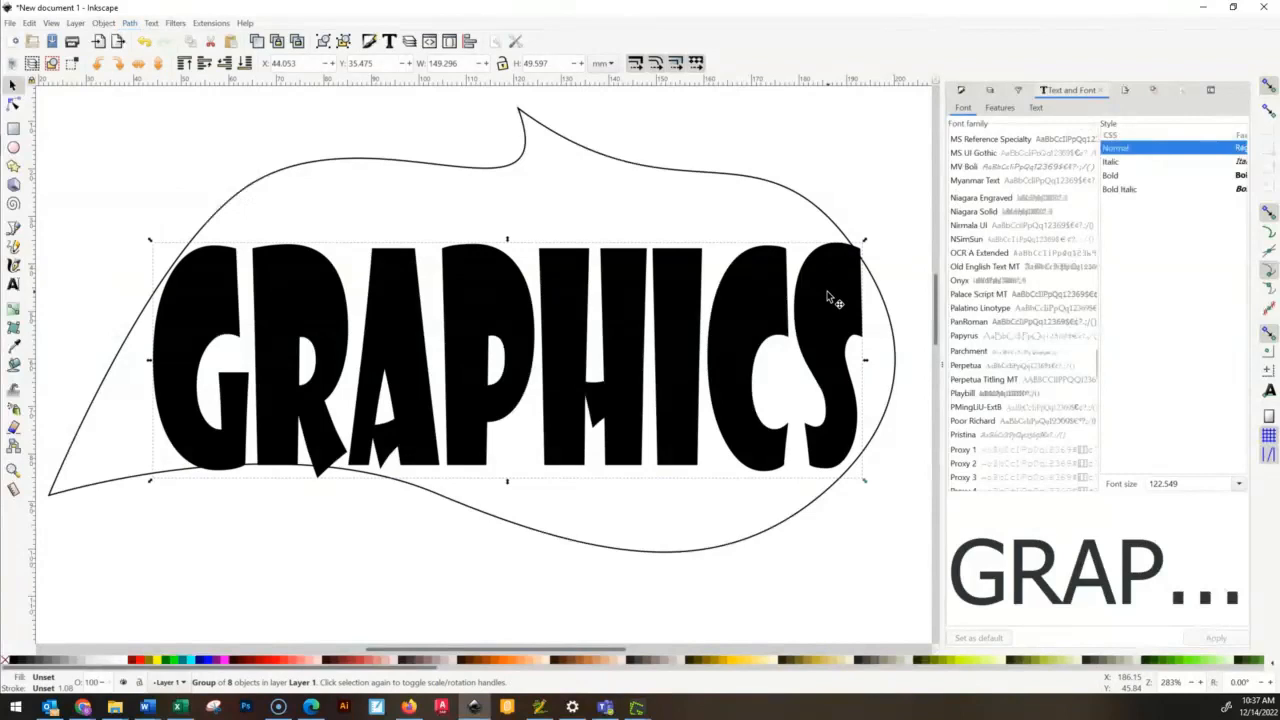
pyautogui.press('Escape')
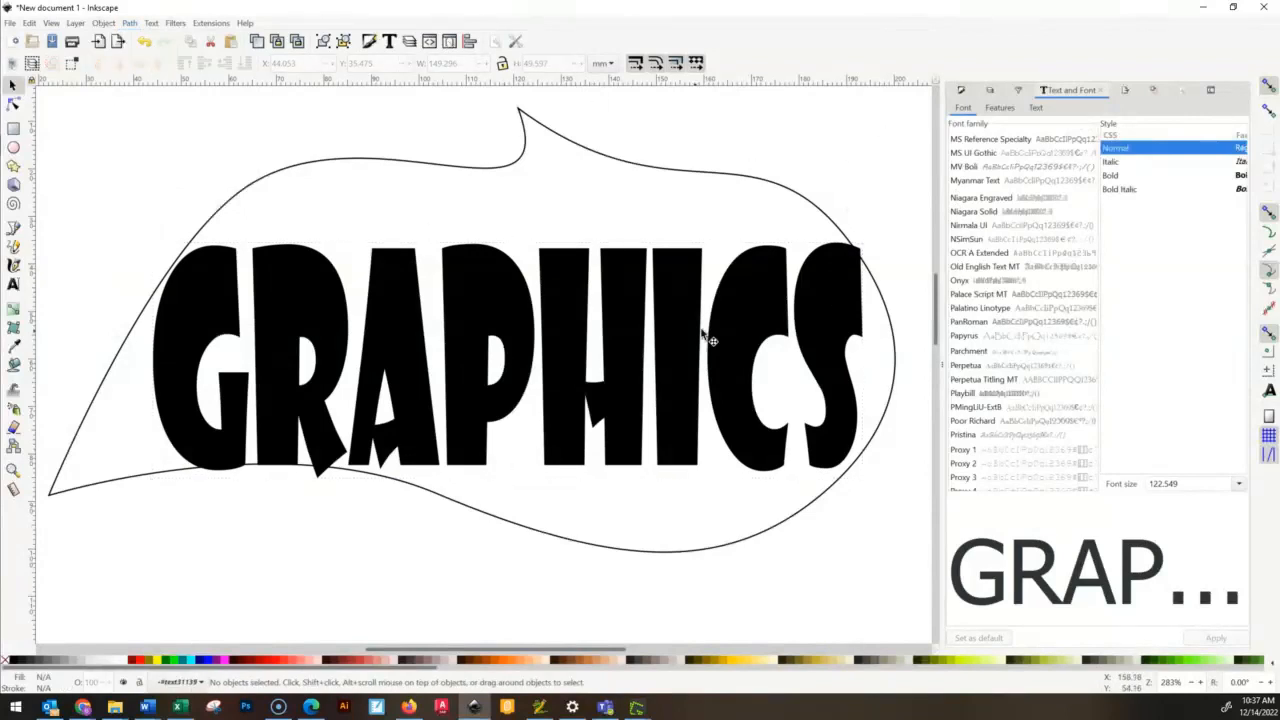
# - Check that the letters S, C, I and H can each be selected as separate objects
pyautogui.click(818, 289)
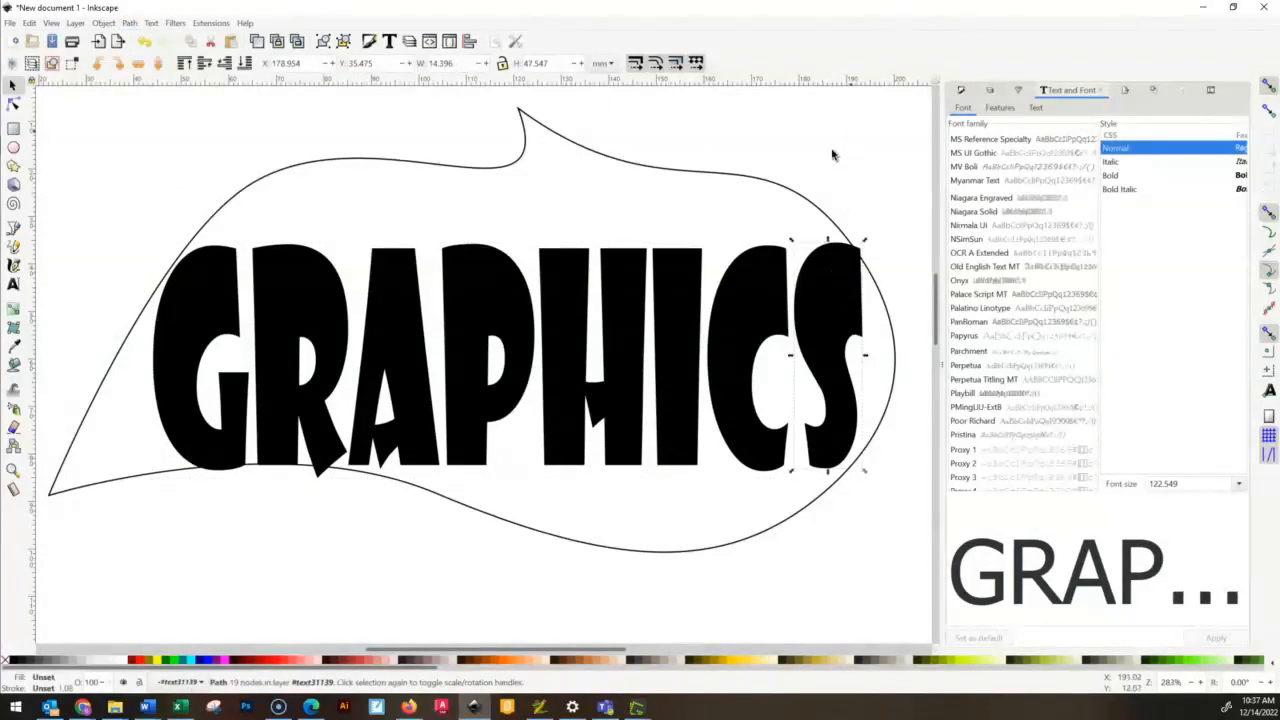
pyautogui.click(746, 294)
pyautogui.click(877, 108)
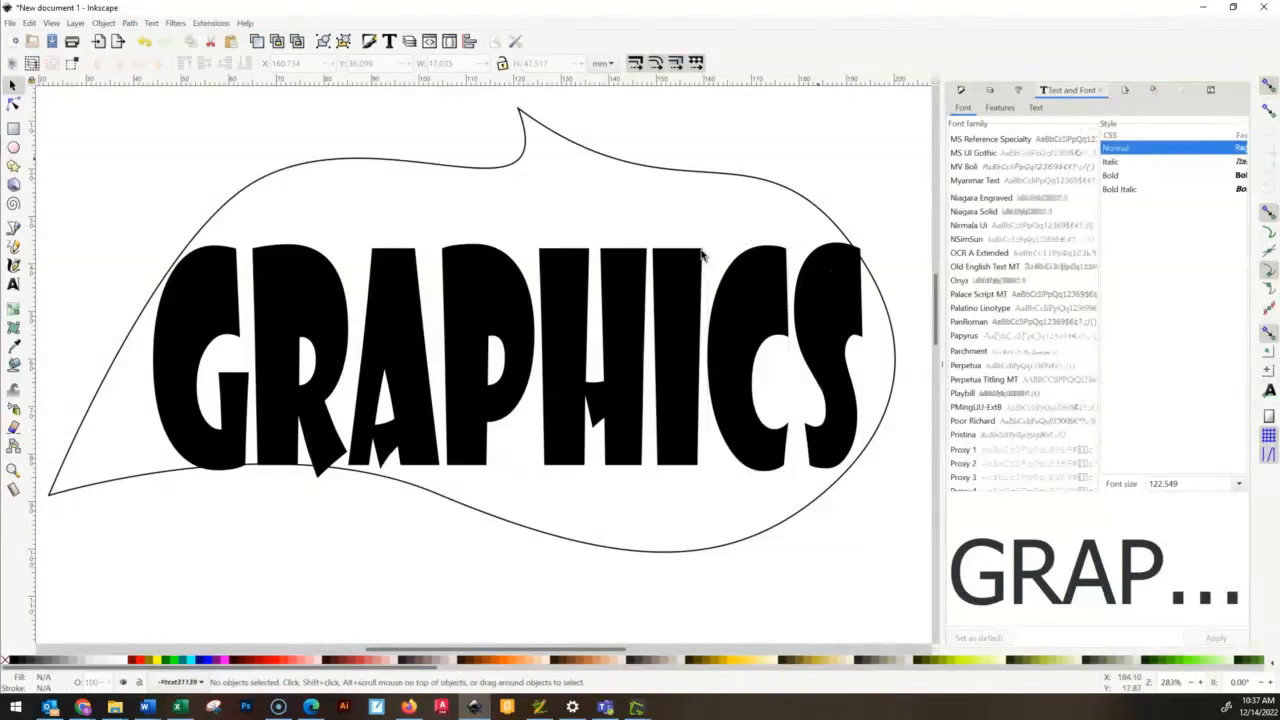
pyautogui.click(669, 335)
pyautogui.click(818, 131)
pyautogui.click(629, 298)
pyautogui.click(823, 131)
# - Stretch the letter S to about 53 mm high toward the outline's upper and lower curves and widen it slightly
pyautogui.click(826, 298)
pyautogui.moveTo(828, 240); pyautogui.dragTo(828, 230)
pyautogui.moveTo(786, 355); pyautogui.dragTo(789, 357)
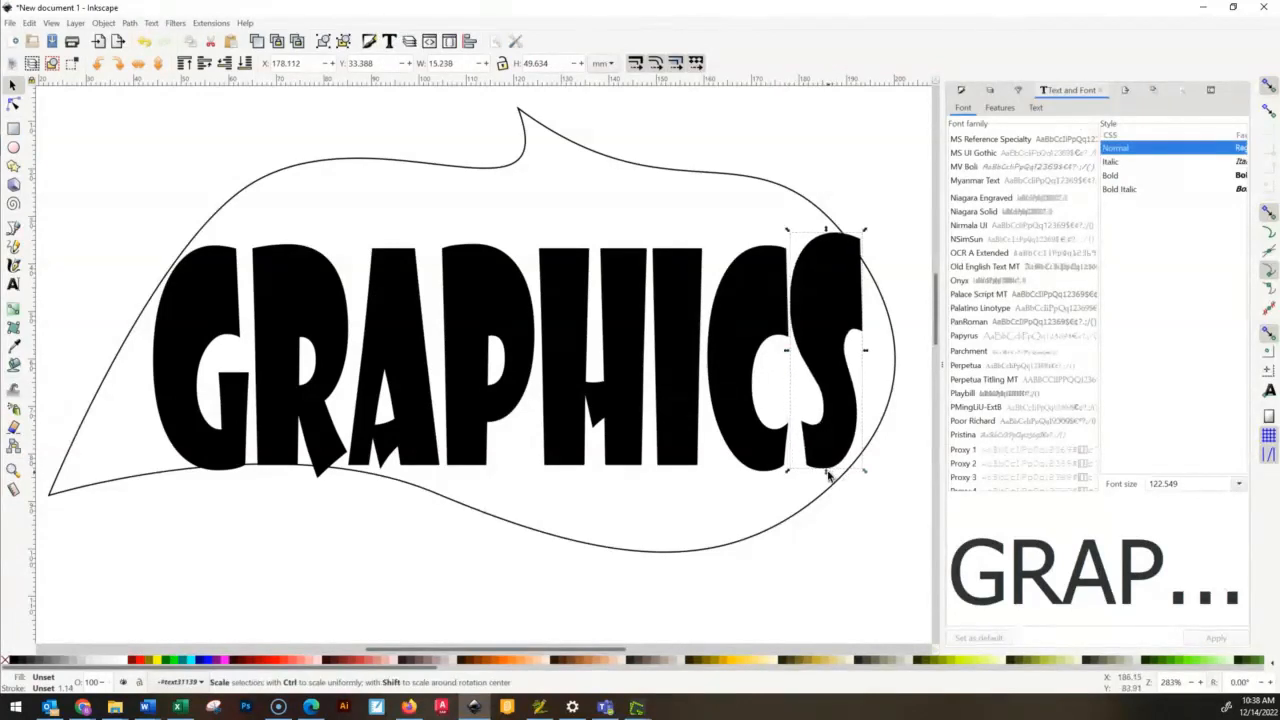
pyautogui.moveTo(827, 475); pyautogui.dragTo(829, 491)
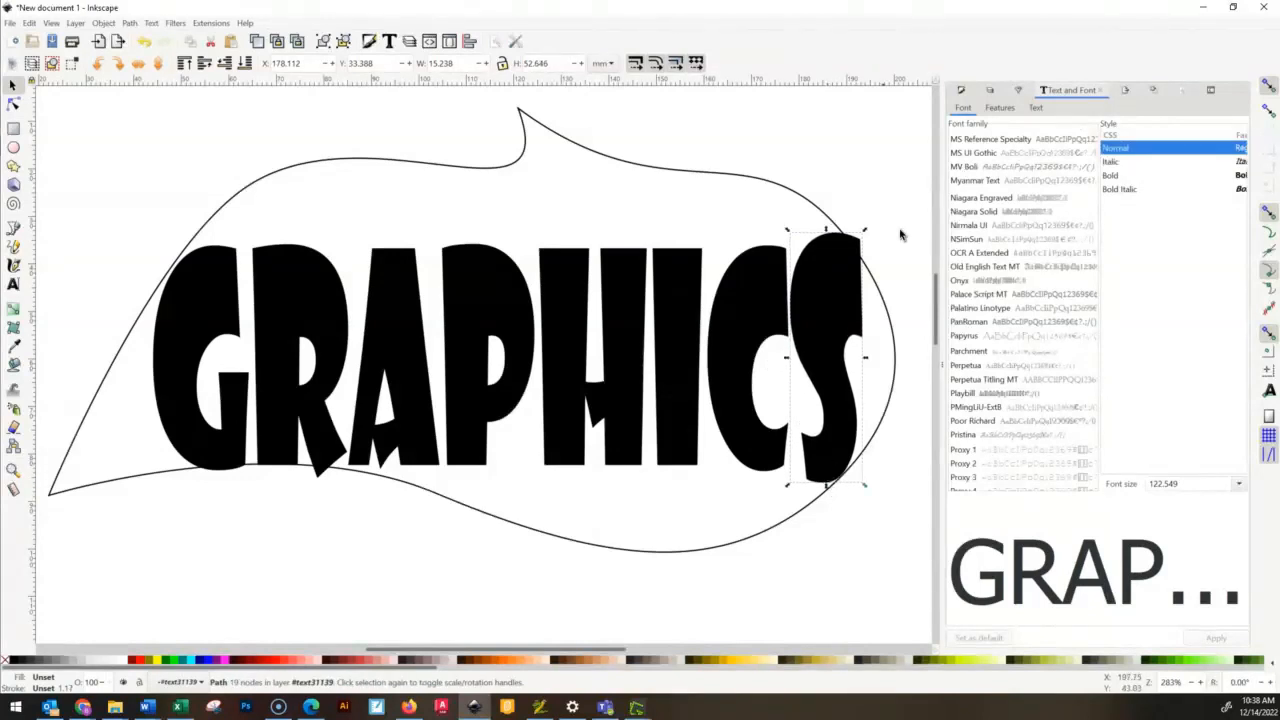
pyautogui.moveTo(868, 359); pyautogui.dragTo(873, 358)
# - Stretch the letter C up and down to meet the outline's curves and widen it toward its neighbouring letters
pyautogui.click(766, 314)
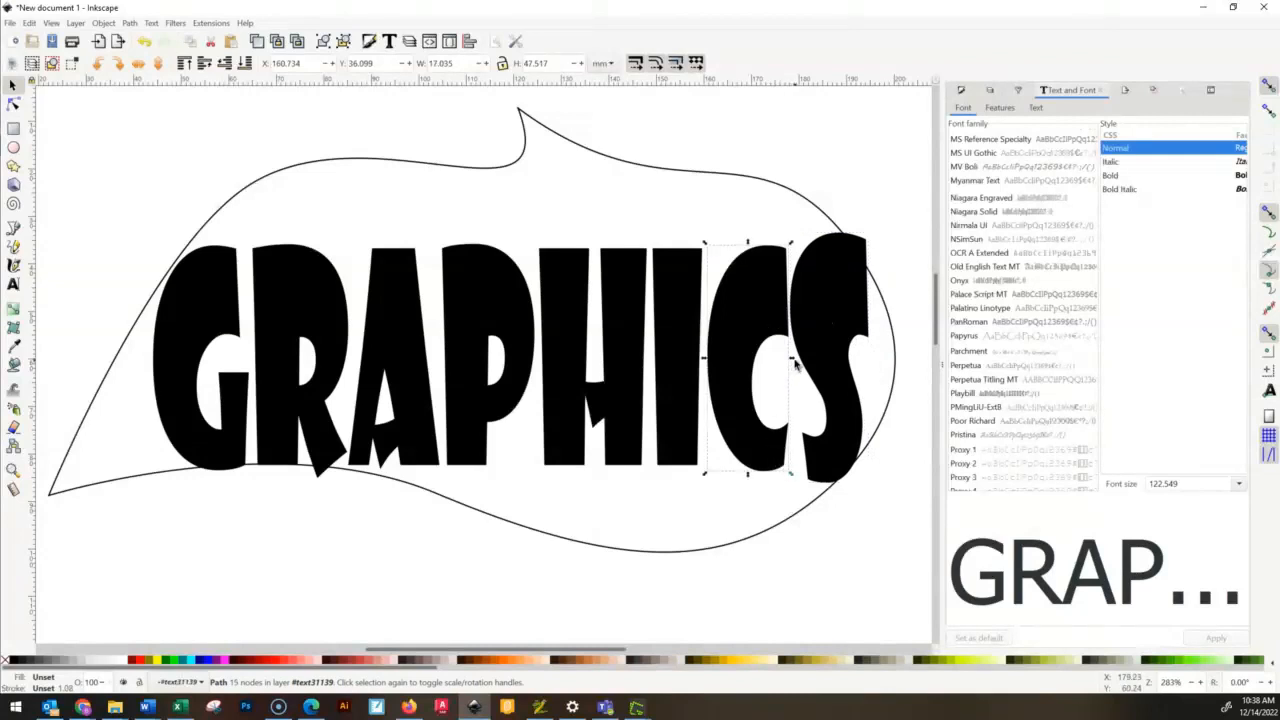
pyautogui.moveTo(792, 364); pyautogui.dragTo(795, 365)
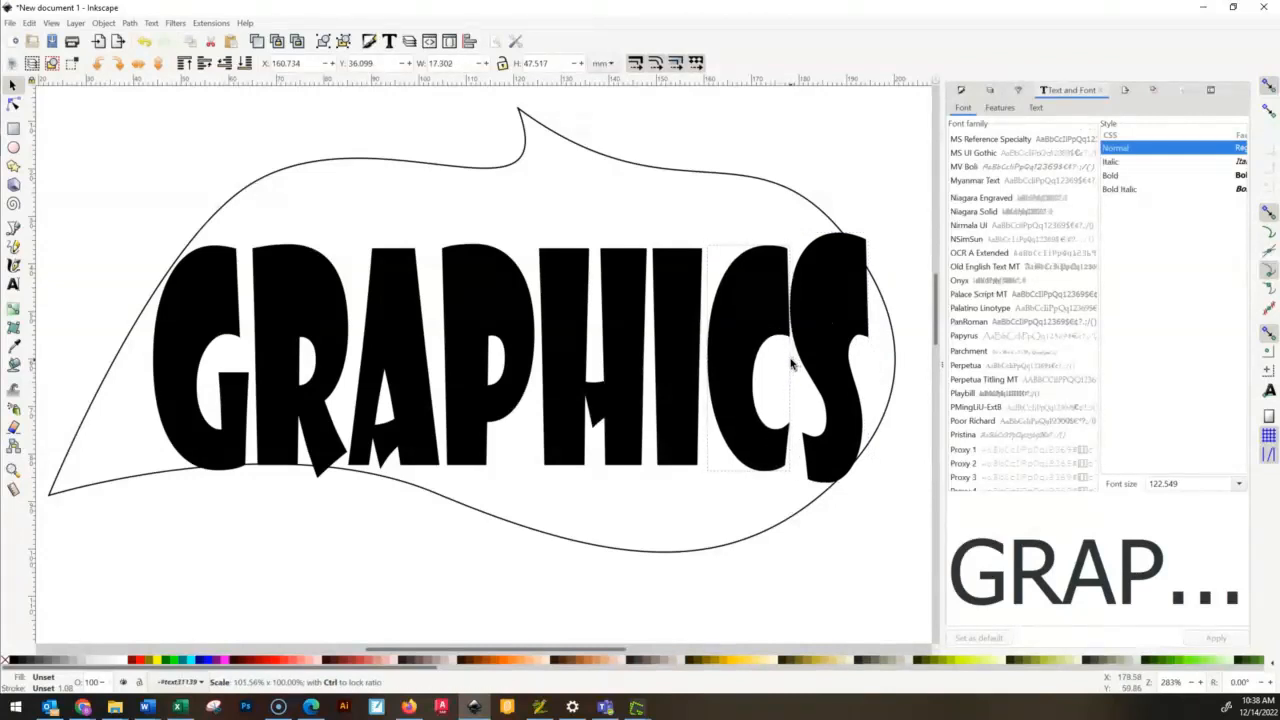
pyautogui.moveTo(750, 479); pyautogui.dragTo(749, 530)
pyautogui.moveTo(749, 241); pyautogui.dragTo(766, 185)
pyautogui.moveTo(704, 356); pyautogui.dragTo(698, 365)
# - Stretch the letter I to about 79 mm high between the outline's curves and widen it slightly toward the H
pyautogui.click(673, 308)
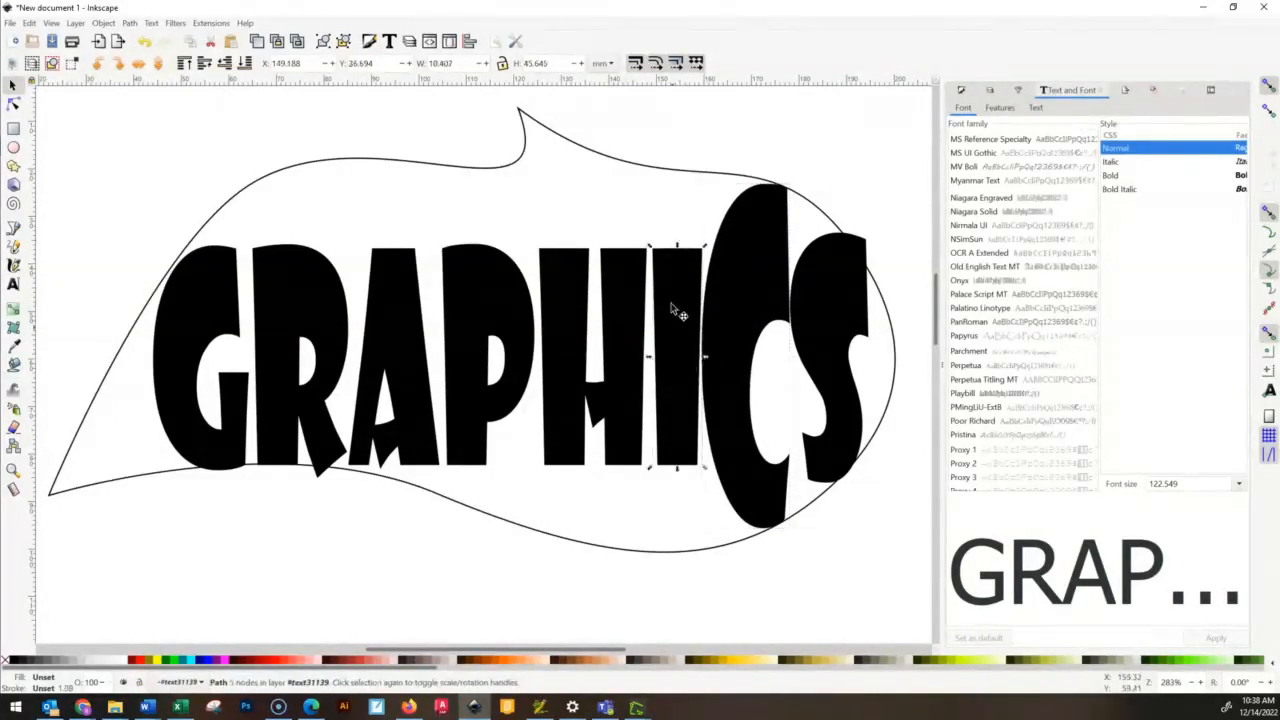
pyautogui.moveTo(686, 248); pyautogui.dragTo(695, 178)
pyautogui.moveTo(680, 474); pyautogui.dragTo(685, 560)
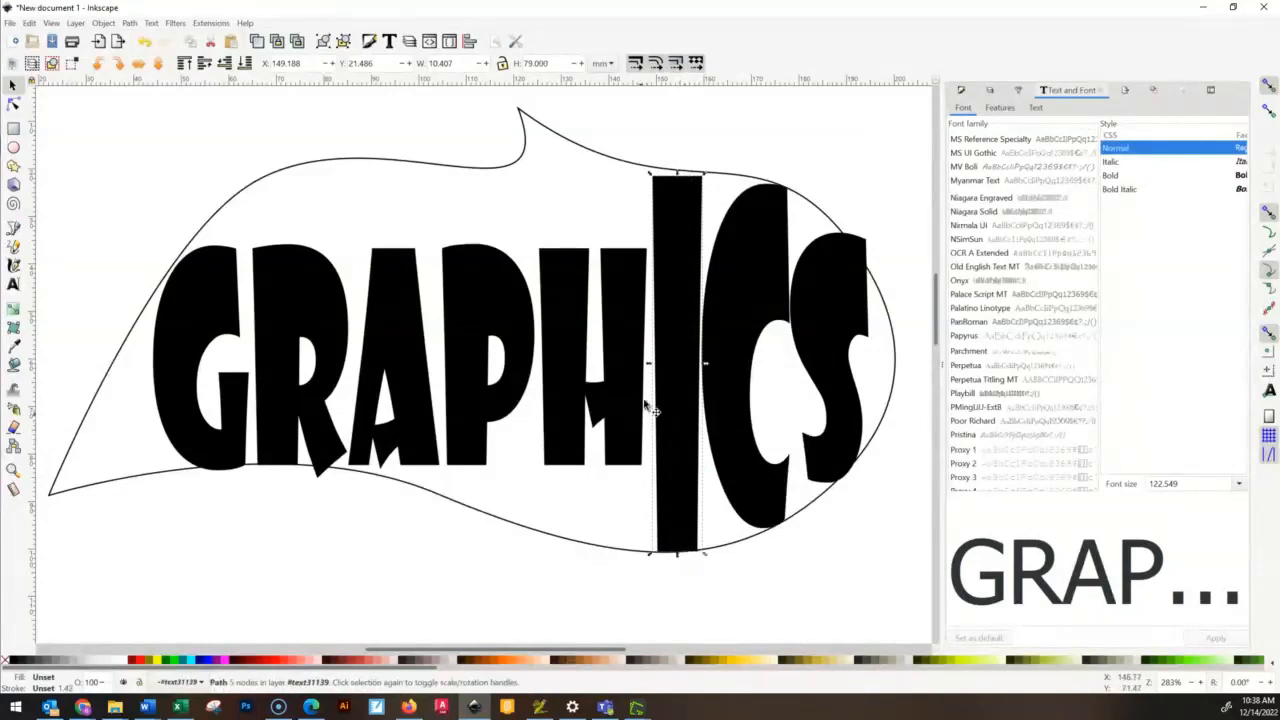
pyautogui.click(640, 366)
pyautogui.click(662, 361)
pyautogui.moveTo(649, 364); pyautogui.dragTo(643, 363)
# - Stretch the letter H to about 77 mm high so it reaches the outline's upper and lower curves
pyautogui.click(645, 355)
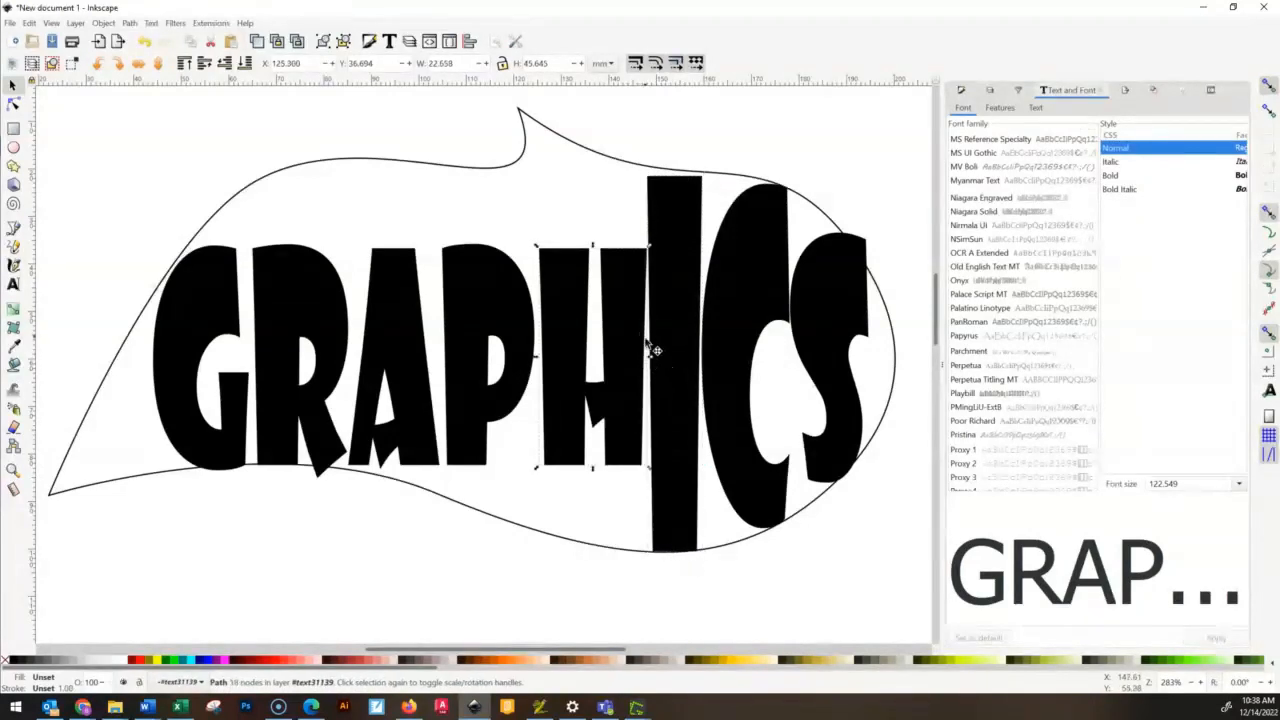
pyautogui.moveTo(596, 244); pyautogui.dragTo(617, 167)
pyautogui.moveTo(596, 474); pyautogui.dragTo(596, 538)
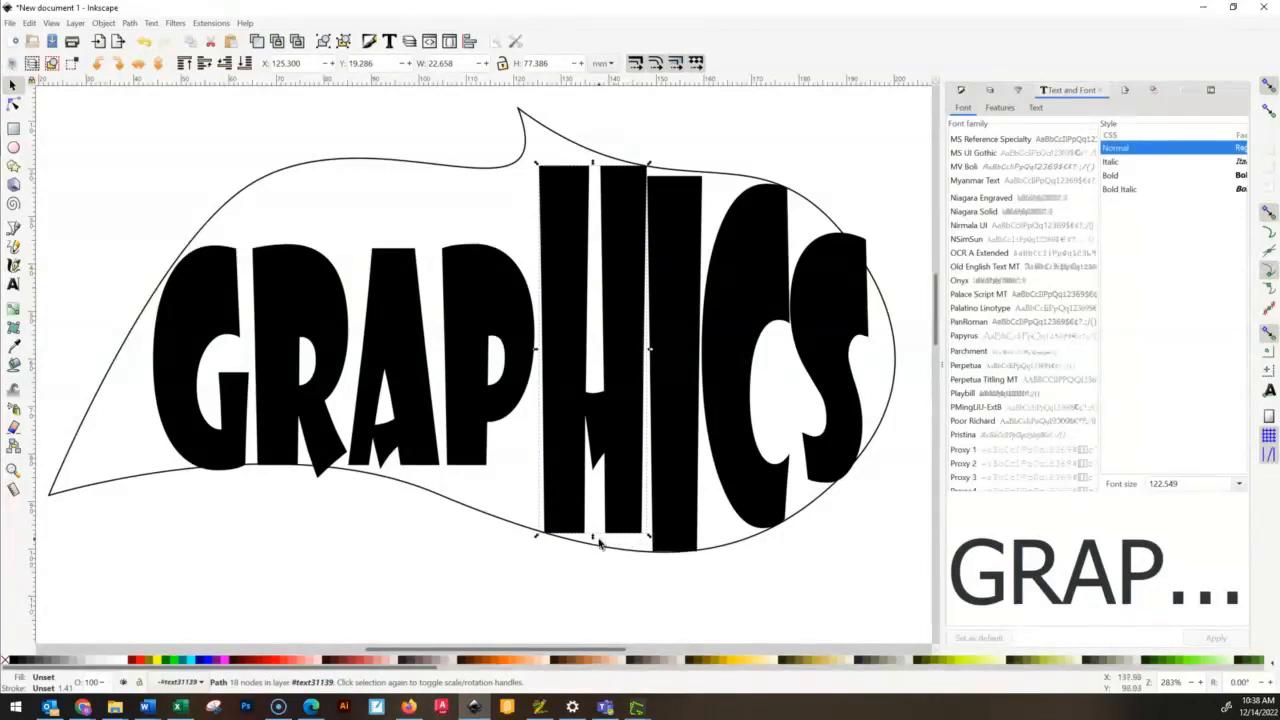
# - Try to stretch the letter P up to the outline and narrow its width, undoing each of these changes
pyautogui.click(508, 290)
pyautogui.moveTo(490, 243); pyautogui.dragTo(502, 170)
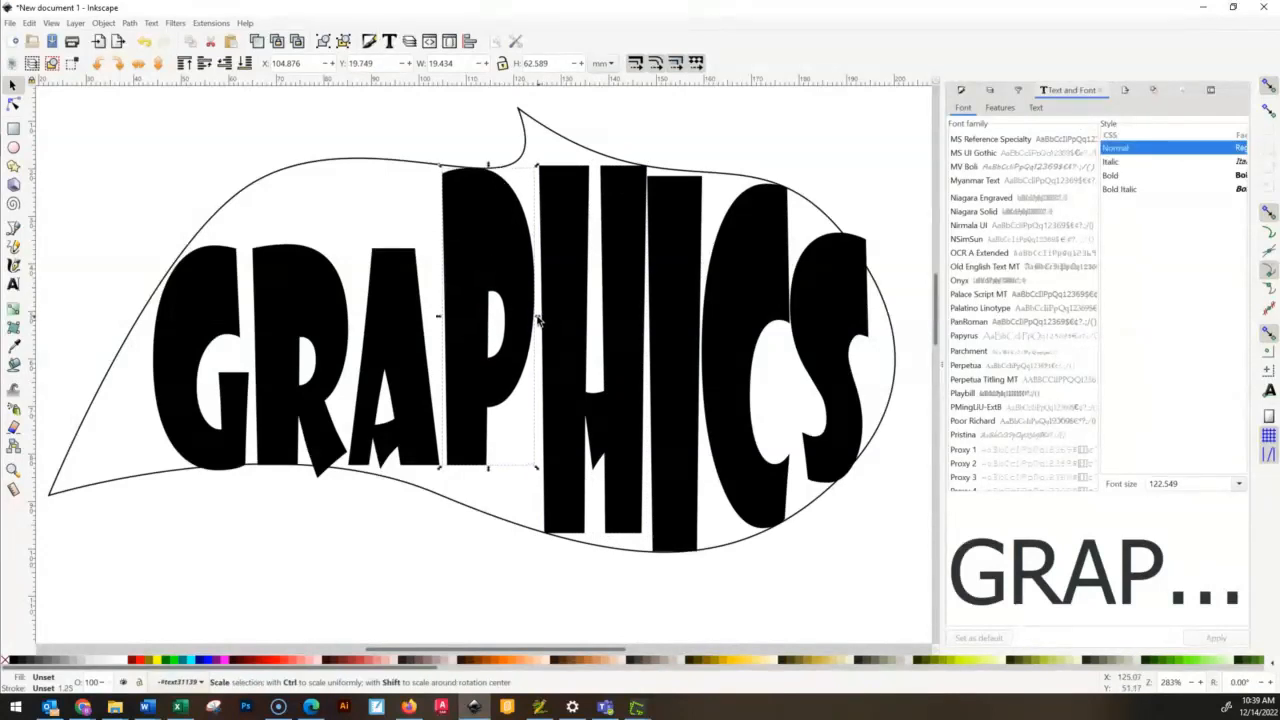
pyautogui.moveTo(539, 318); pyautogui.dragTo(390, 318)
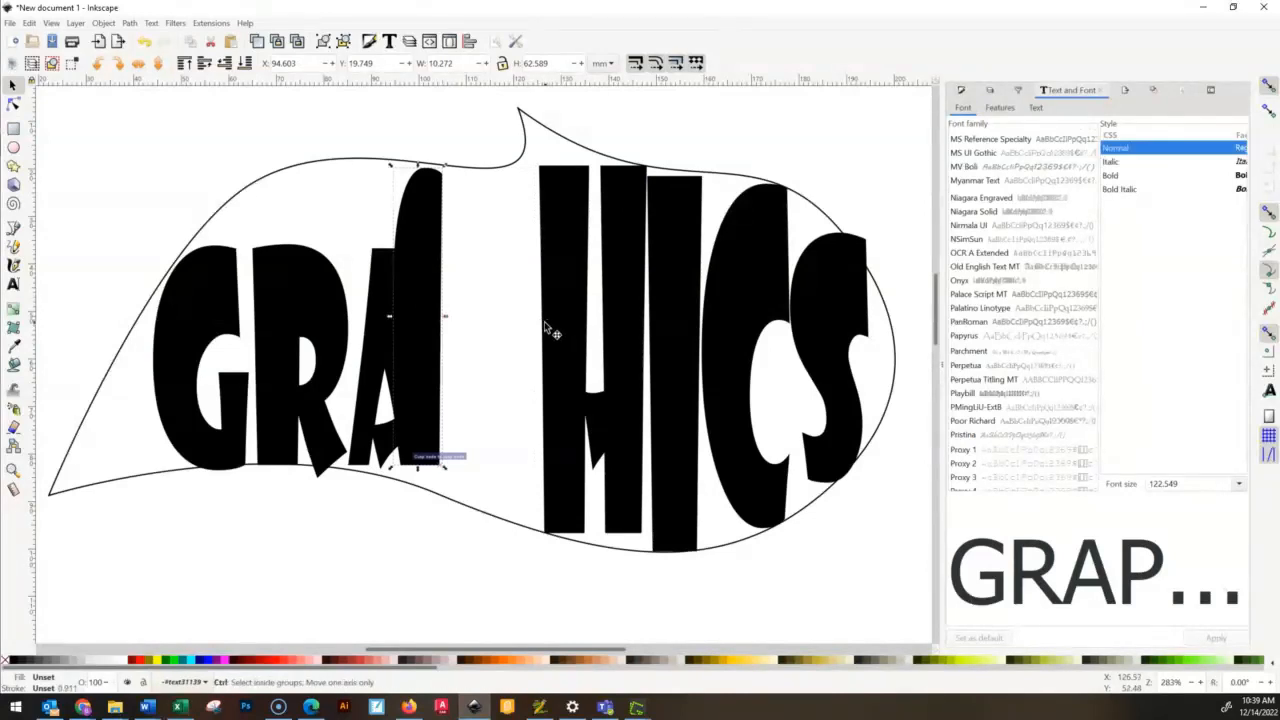
pyautogui.hotkey('ctrl', 'z')
pyautogui.moveTo(540, 318); pyautogui.dragTo(466, 315)
pyautogui.hotkey('ctrl', 'z')
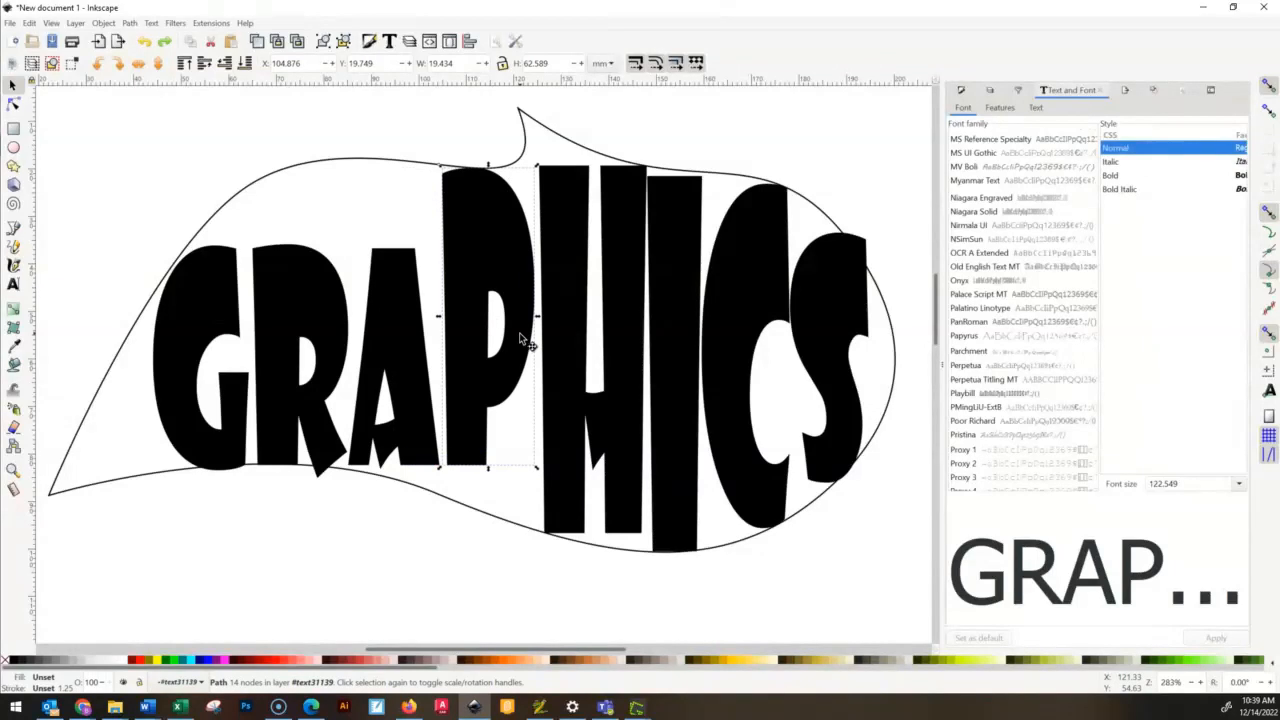
pyautogui.click(490, 474)
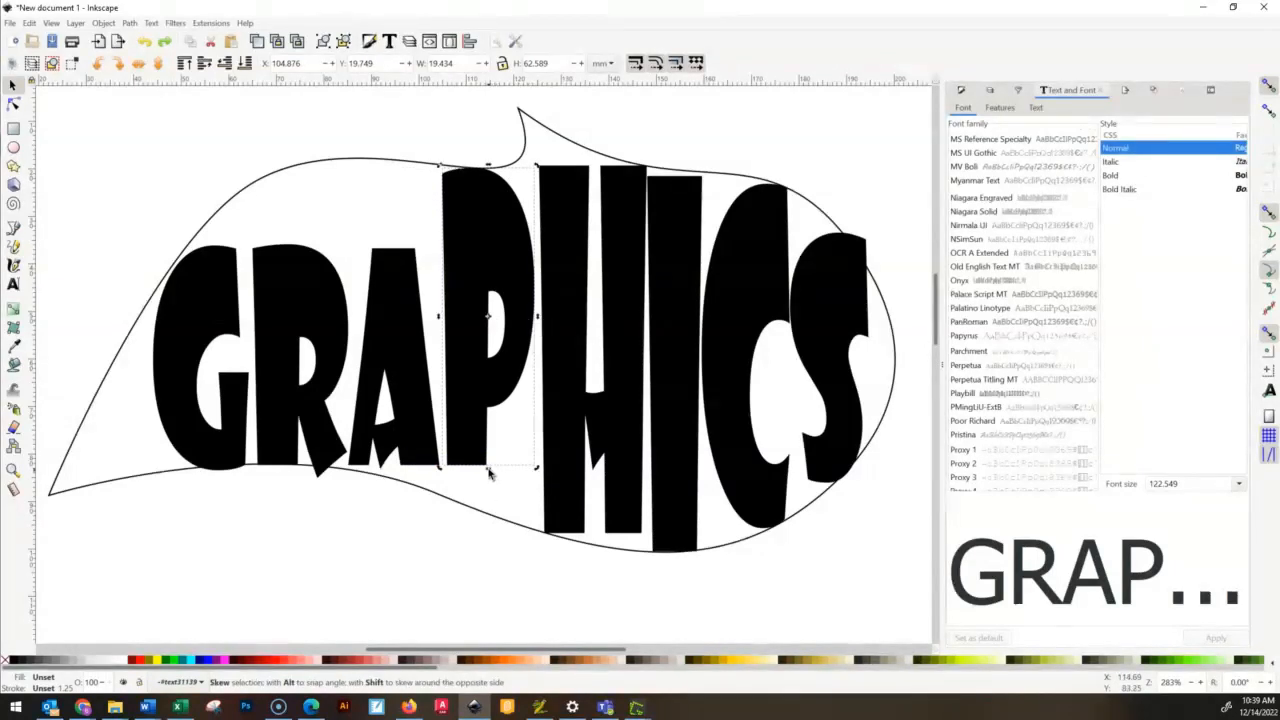
pyautogui.moveTo(490, 474); pyautogui.dragTo(489, 481)
pyautogui.hotkey('ctrl', 'z')
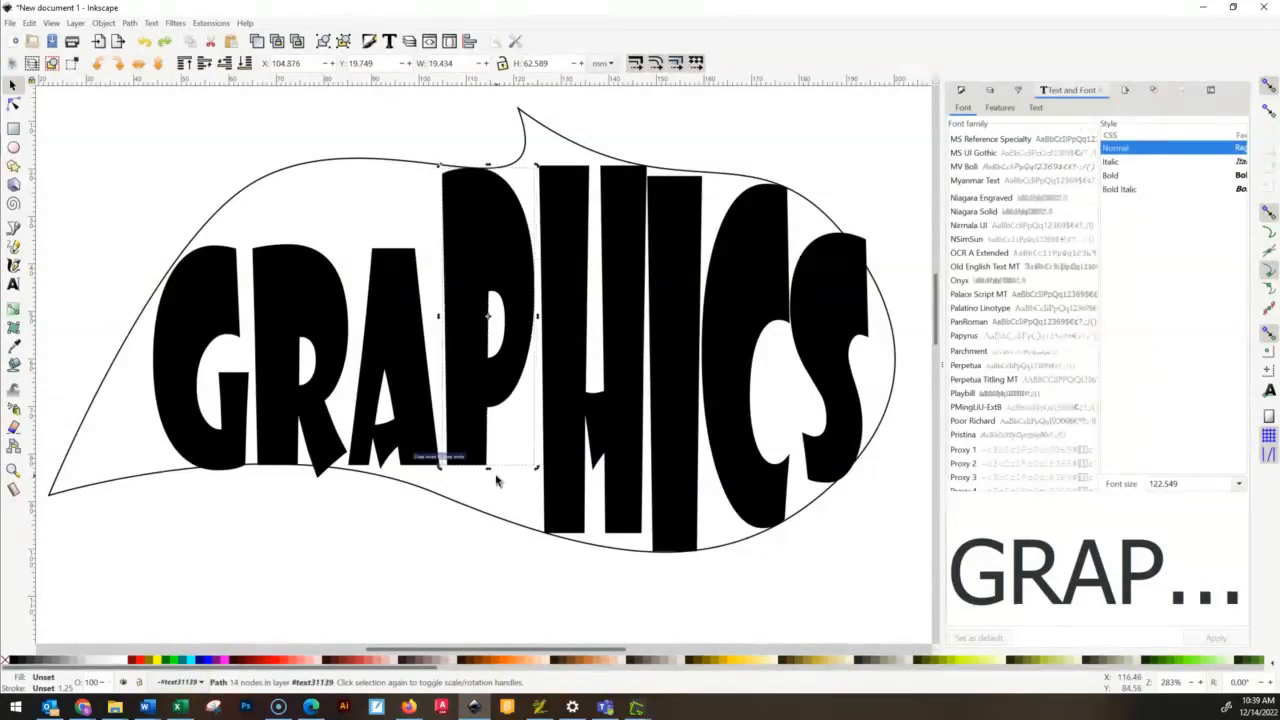
pyautogui.hotkey('ctrl', 'z')
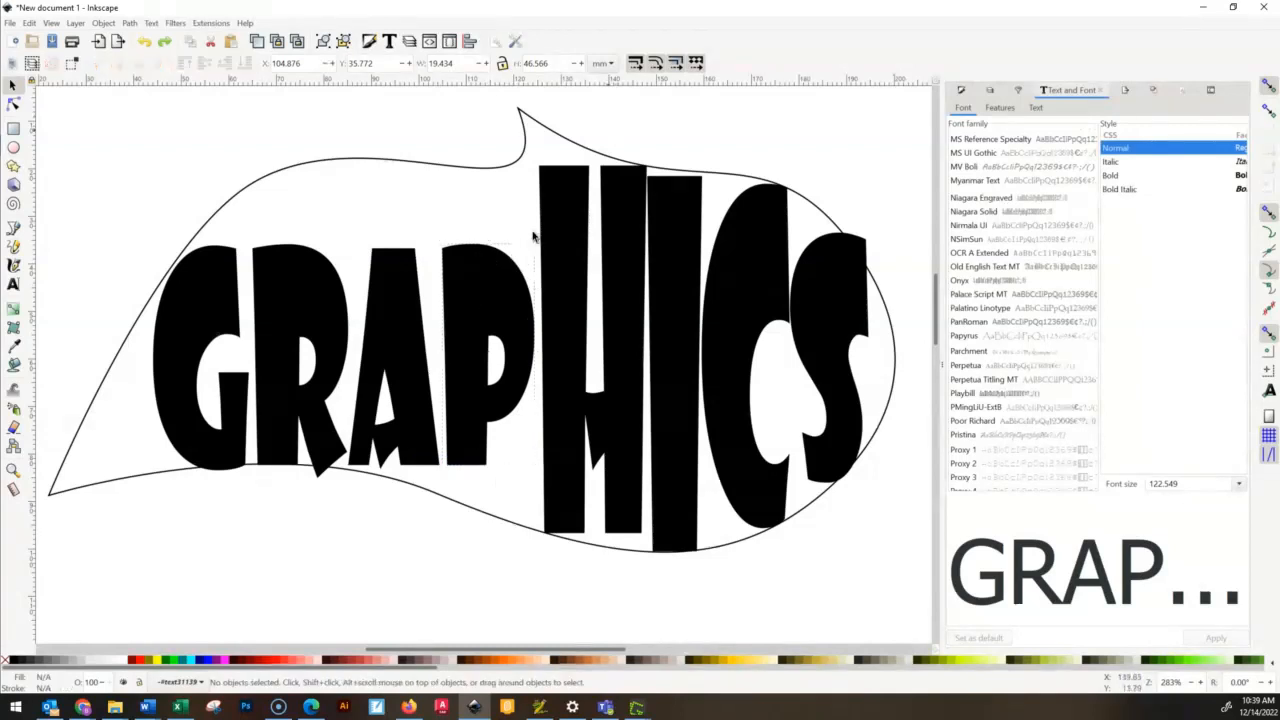
# - Stretch the letter P upward to about 62 mm high so it reaches the outline's upper curve
pyautogui.moveTo(489, 239); pyautogui.dragTo(500, 170)
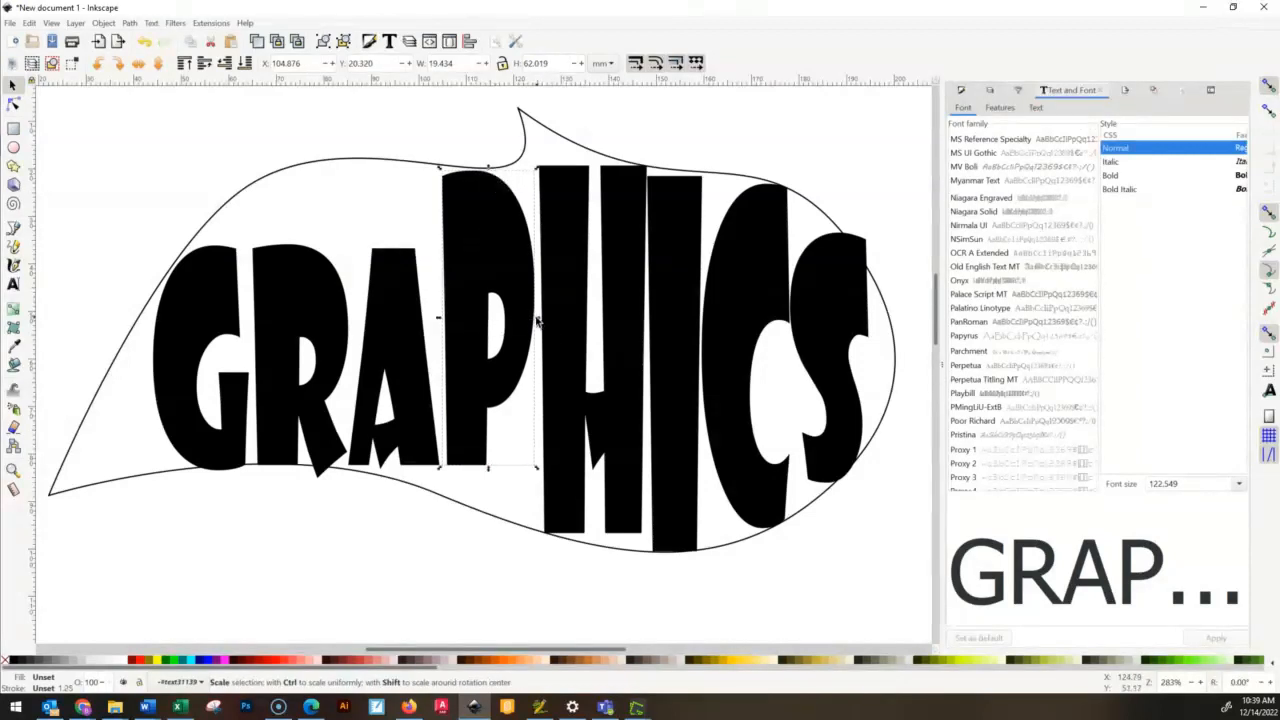
pyautogui.moveTo(537, 320); pyautogui.dragTo(481, 325)
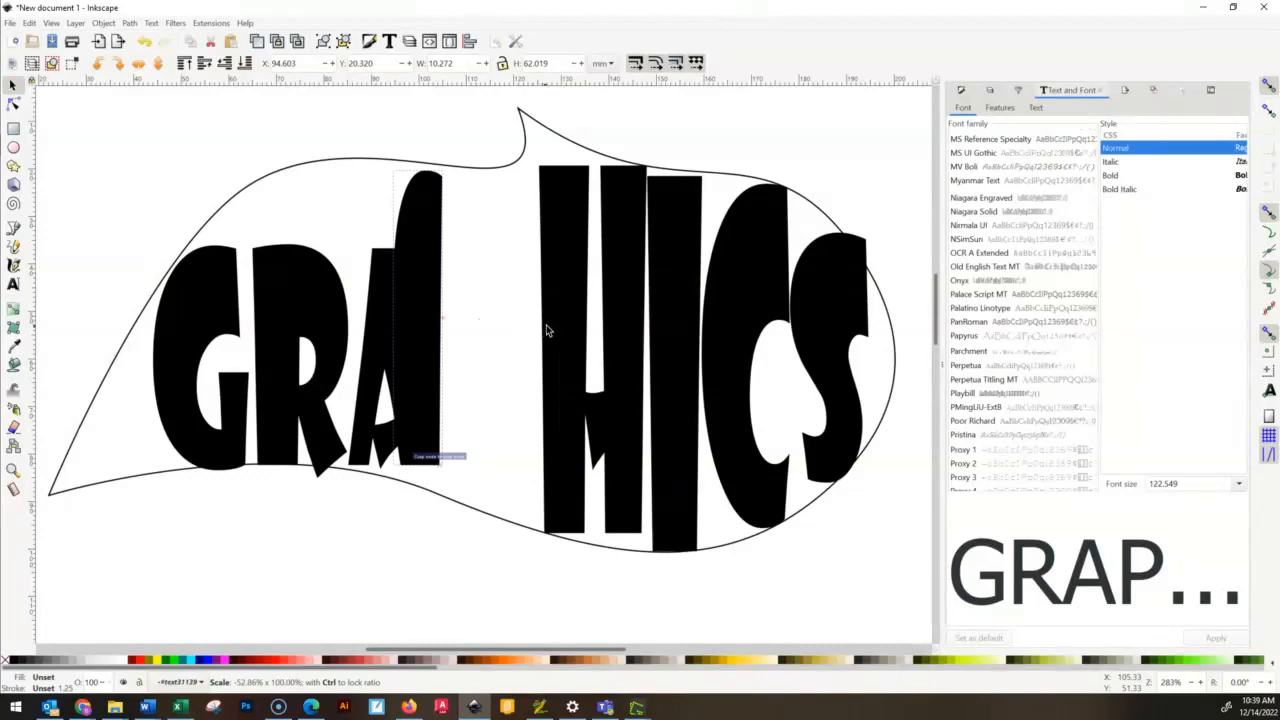
pyautogui.moveTo(564, 328); pyautogui.dragTo(531, 348)
pyautogui.moveTo(458, 388); pyautogui.dragTo(577, 345)
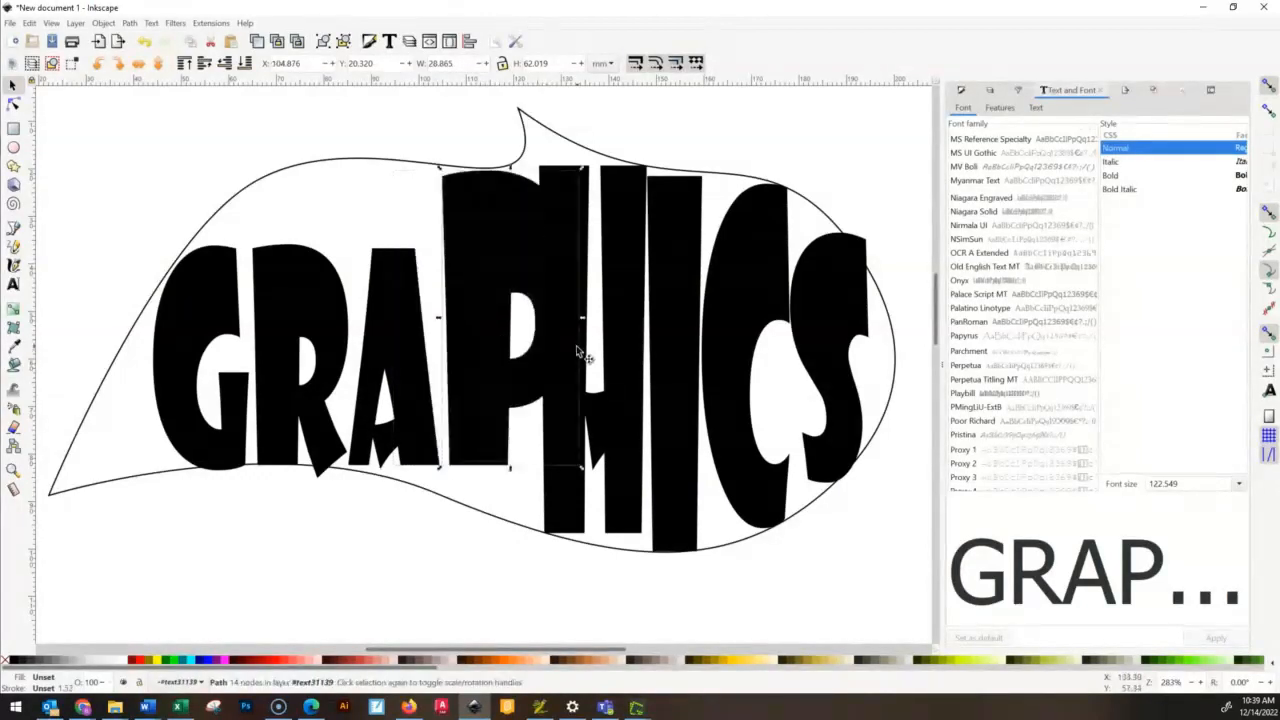
pyautogui.hotkey('ctrl', 'z')
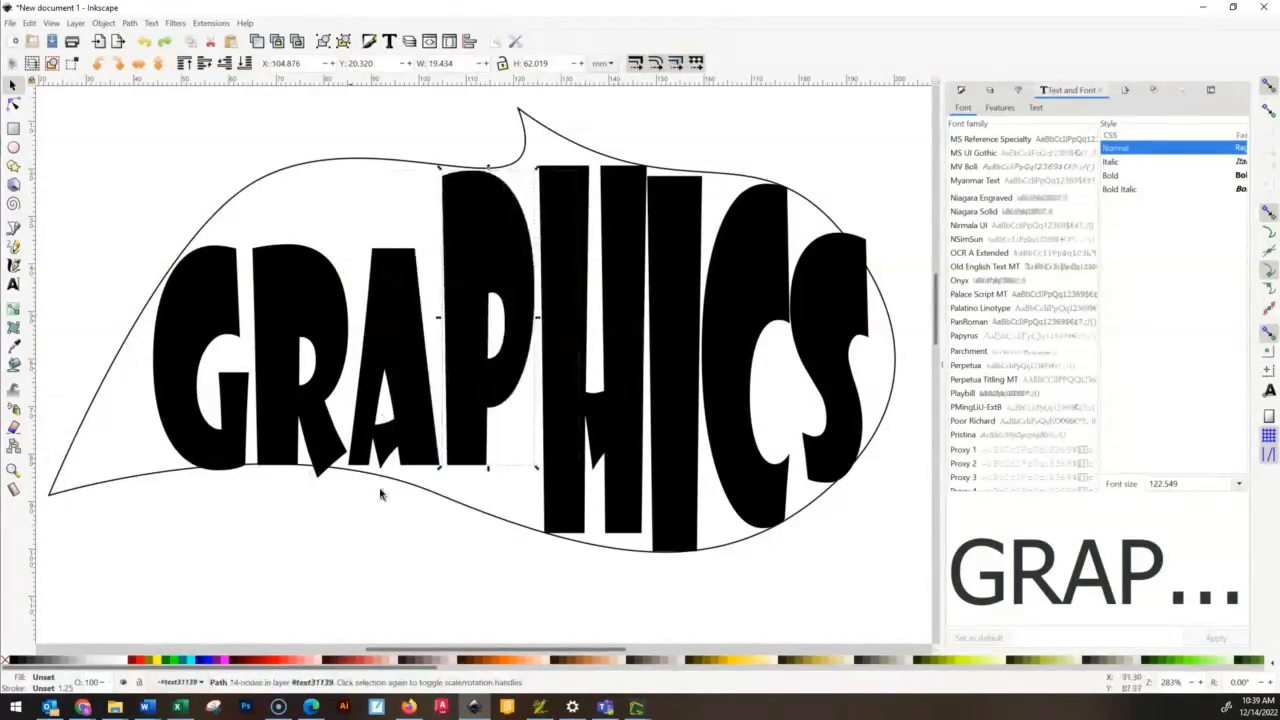
# - Stretch the letter P down to the outline's lower curve and the letter A up and down to meet both curves
pyautogui.moveTo(489, 474); pyautogui.dragTo(492, 508)
pyautogui.click(423, 345)
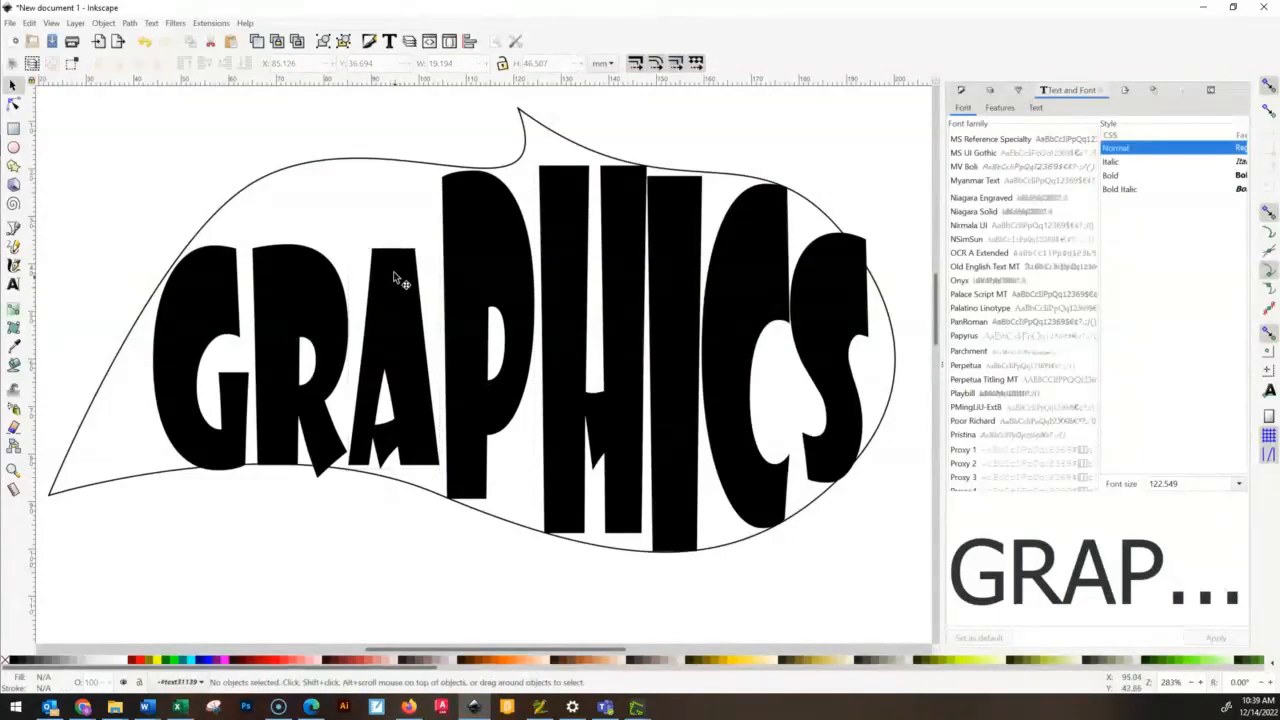
pyautogui.moveTo(396, 248); pyautogui.dragTo(409, 174)
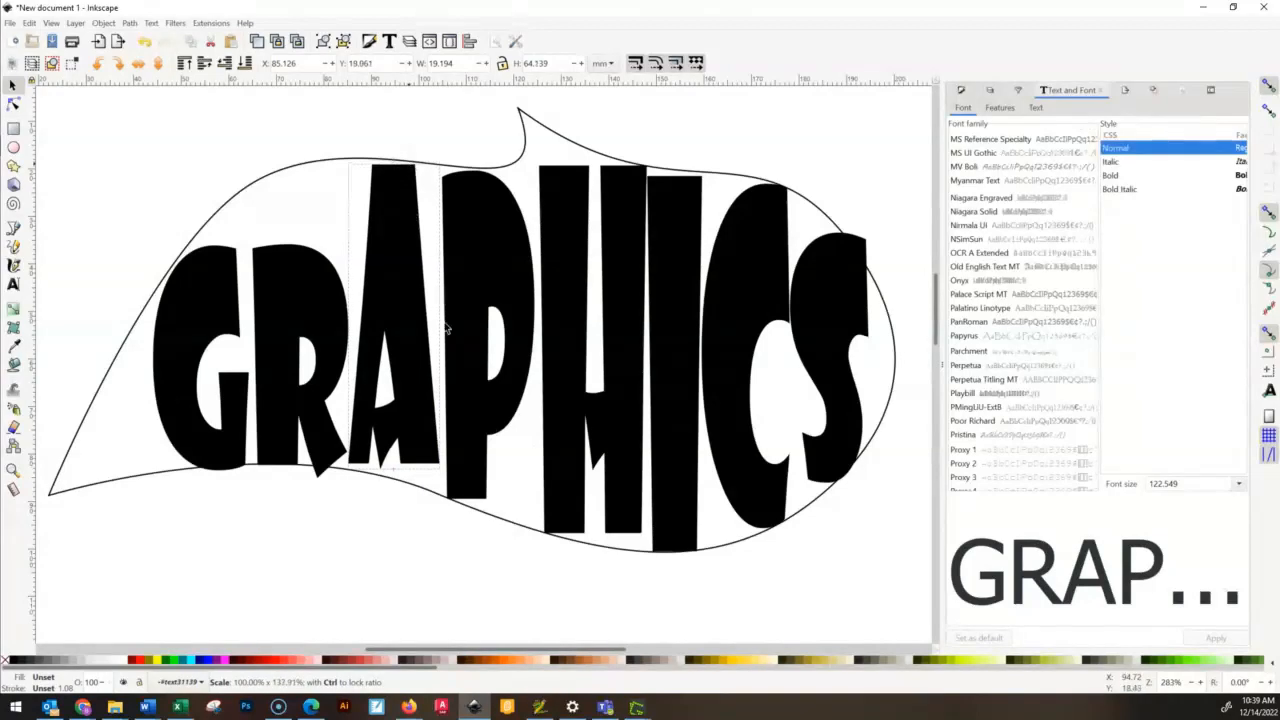
pyautogui.moveTo(394, 474); pyautogui.dragTo(390, 474)
# - Stretch the letters R and G up to the outline's upper curve, and widen the R slightly on both sides
pyautogui.click(306, 244)
pyautogui.moveTo(306, 244); pyautogui.dragTo(314, 172)
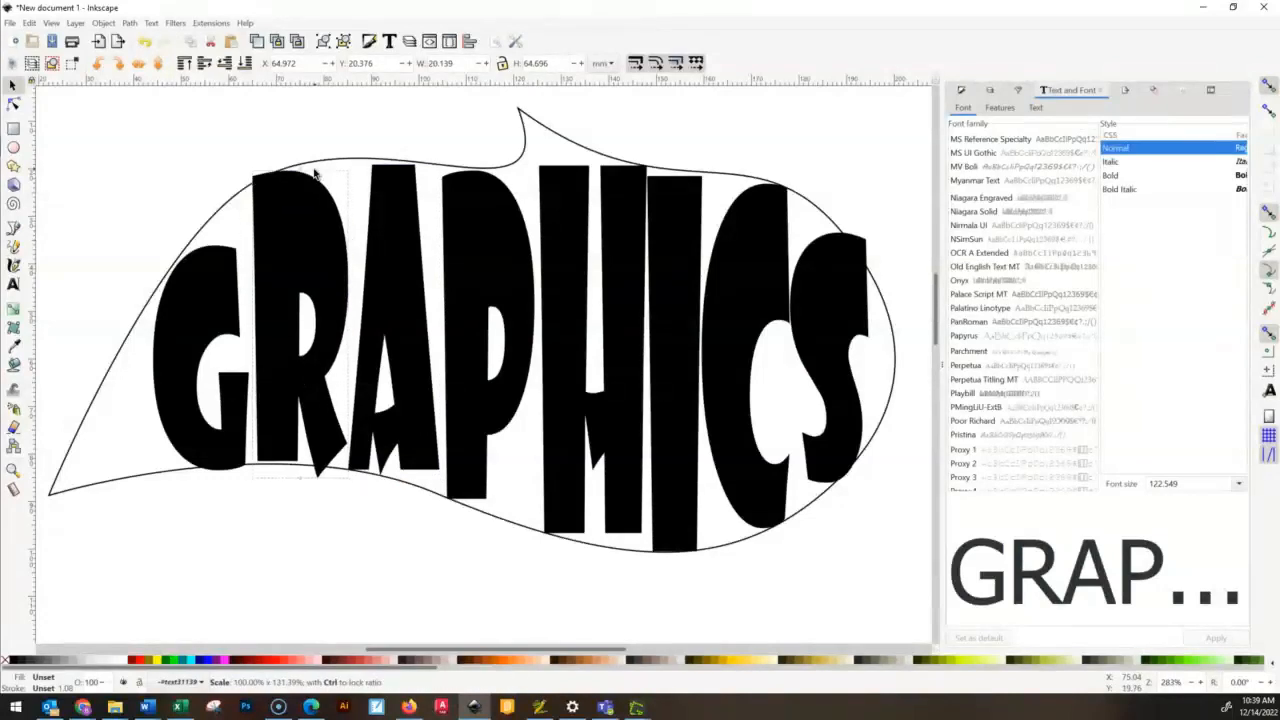
pyautogui.moveTo(346, 250); pyautogui.dragTo(348, 258)
pyautogui.moveTo(352, 328); pyautogui.dragTo(357, 328)
pyautogui.moveTo(246, 328); pyautogui.dragTo(243, 328)
pyautogui.click(206, 320)
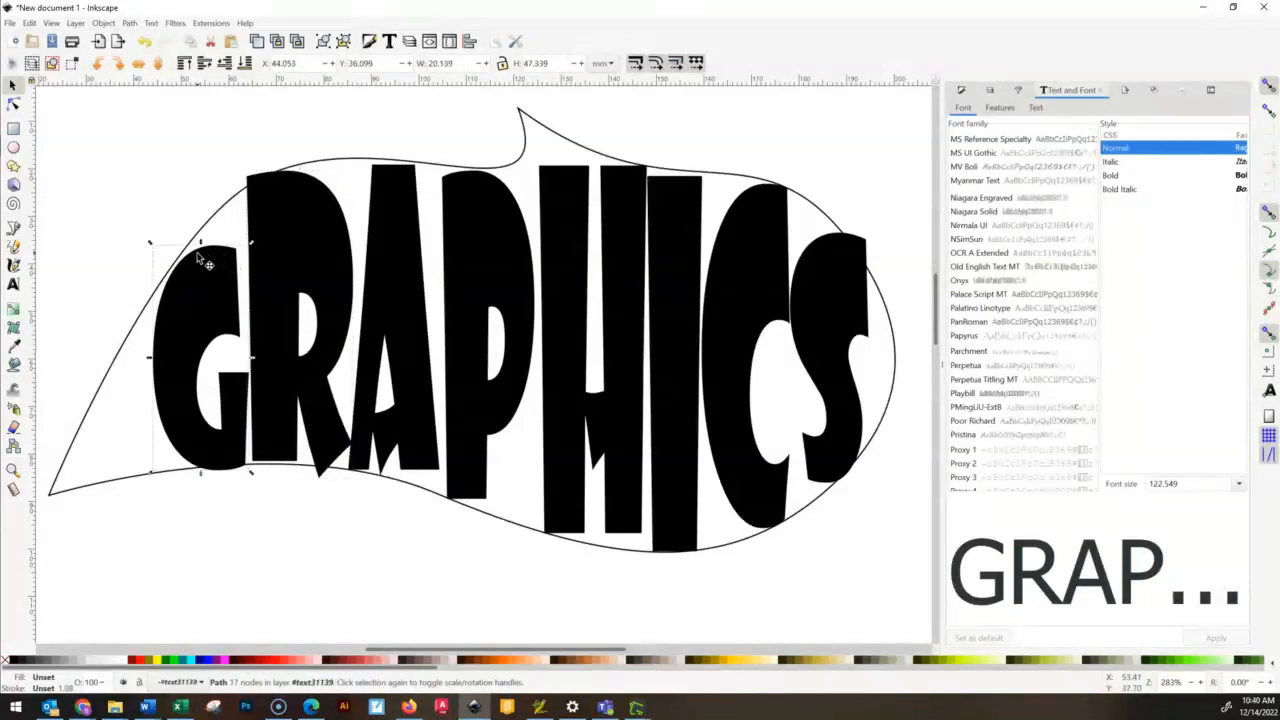
pyautogui.moveTo(200, 249); pyautogui.dragTo(200, 242)
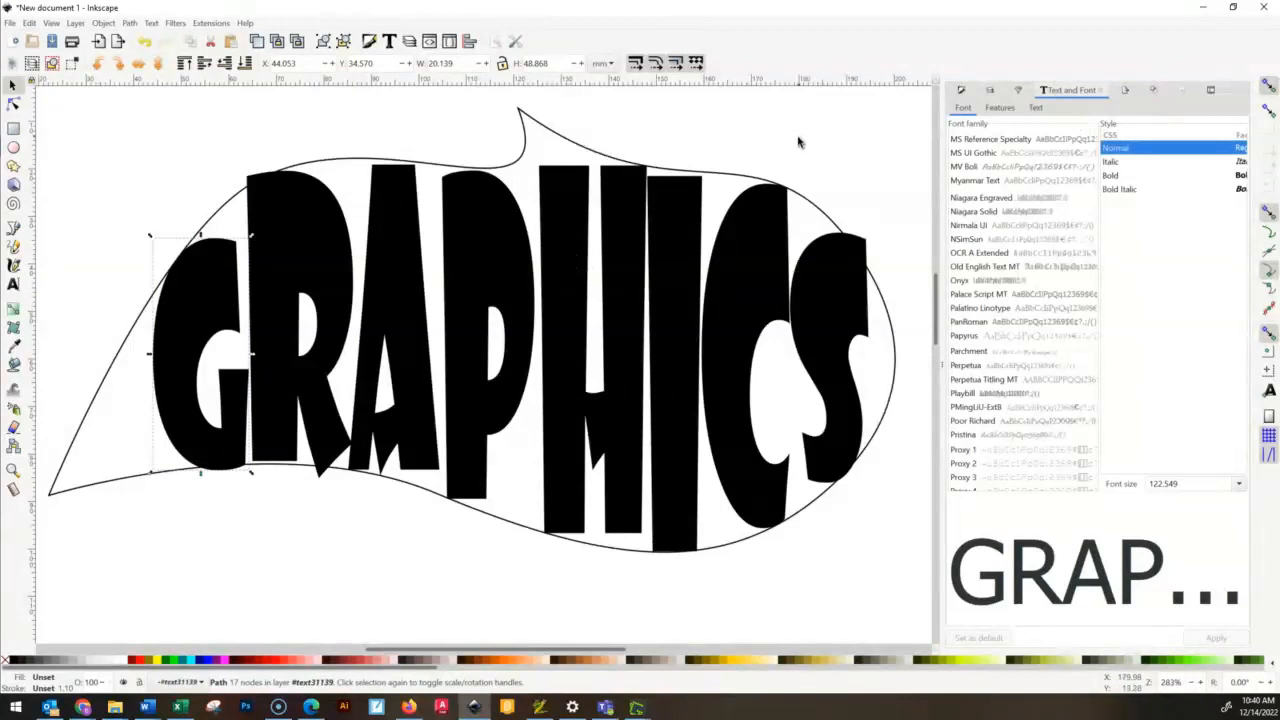
# - Edit the H's nodes, pulling its left stem's upper-left corner to the outline's peak and upper-right corner to the descending curve, and bend the left edge
pyautogui.click(766, 257)
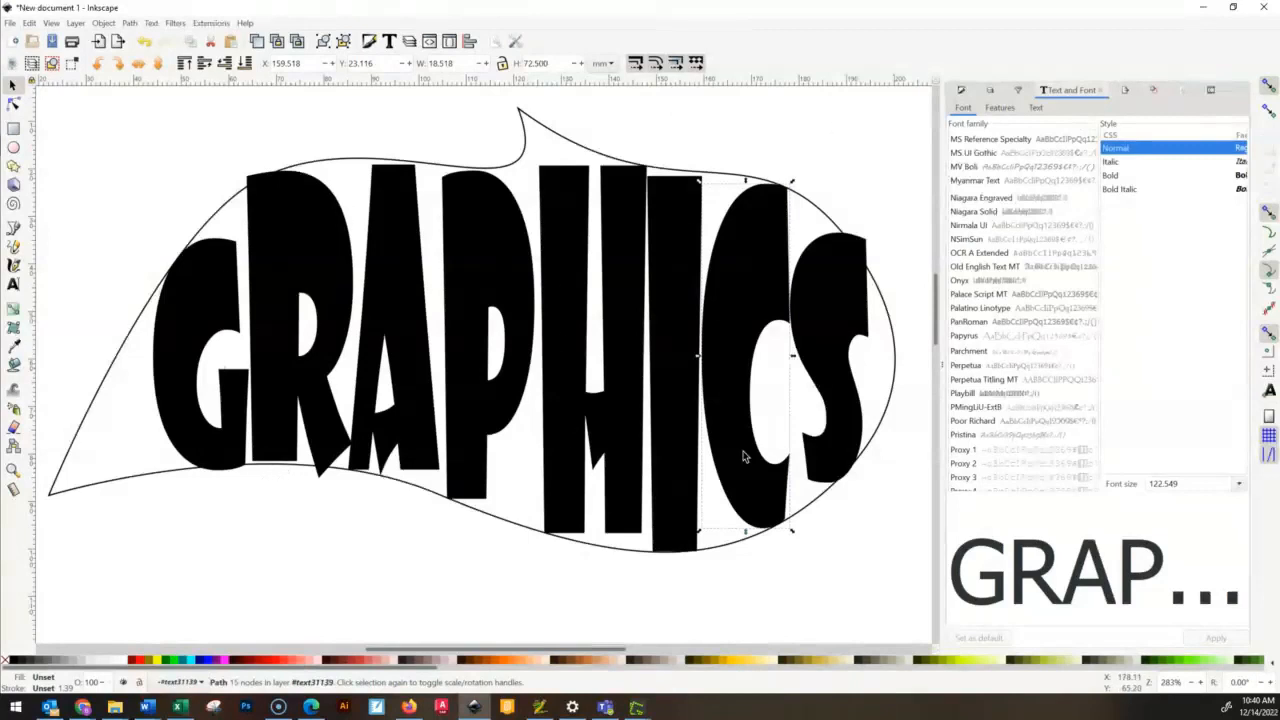
pyautogui.click(565, 187)
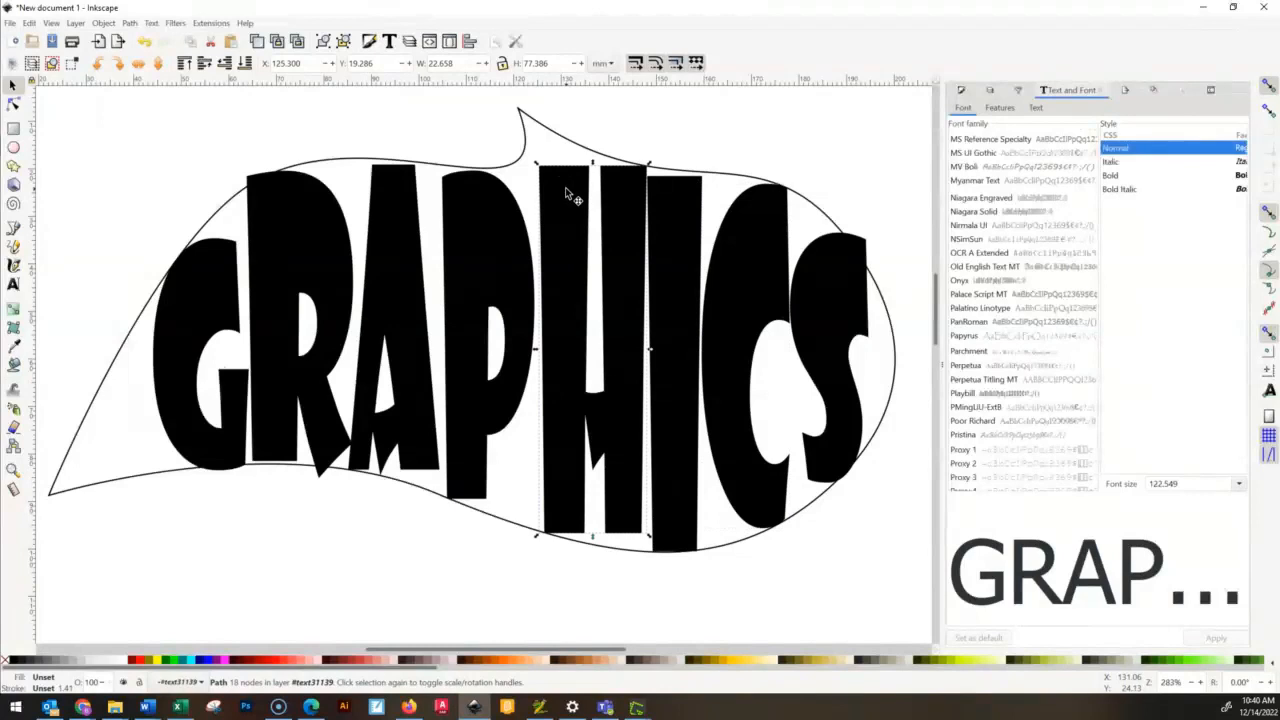
pyautogui.click(815, 108)
pyautogui.click(575, 218)
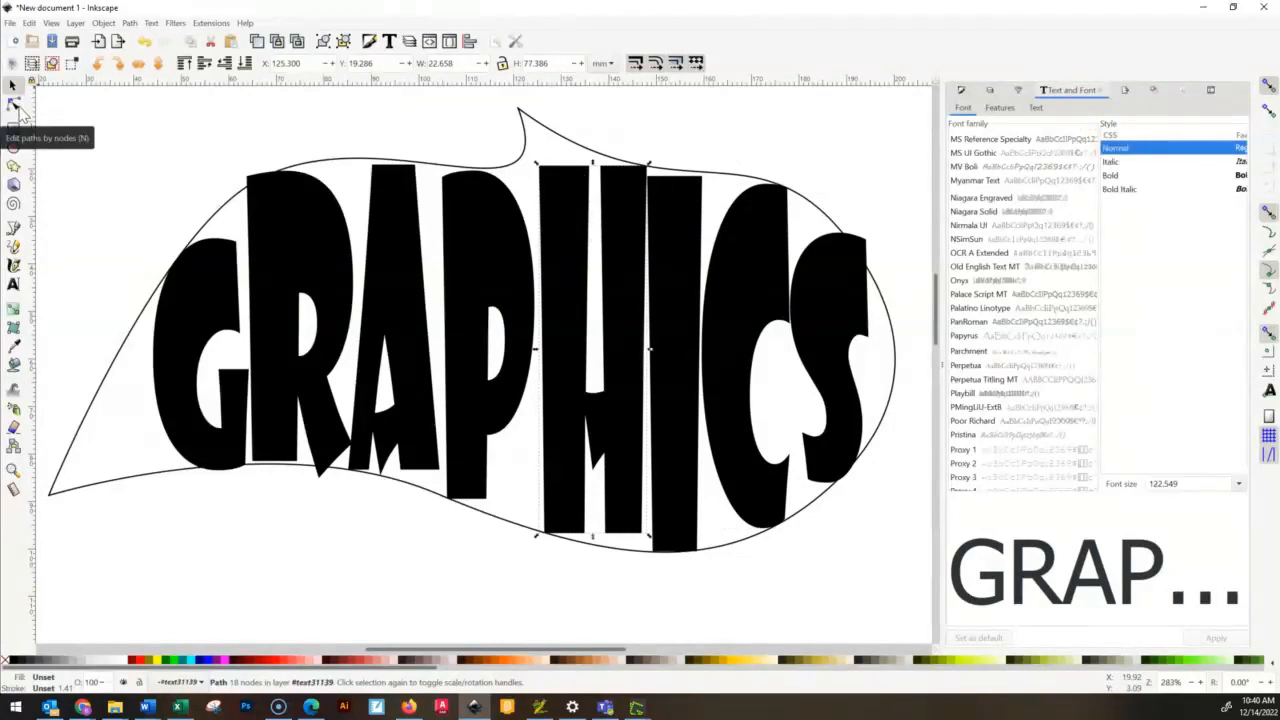
pyautogui.click(14, 104)
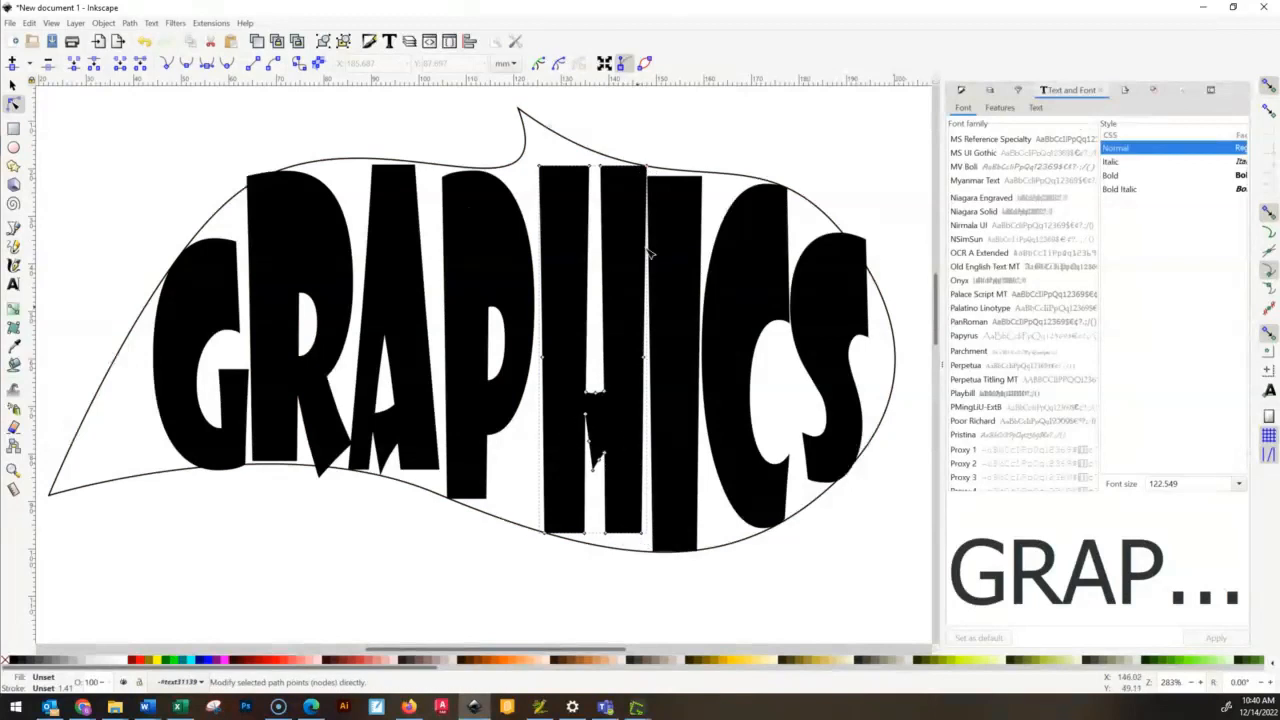
pyautogui.scroll(3, 550, 138)
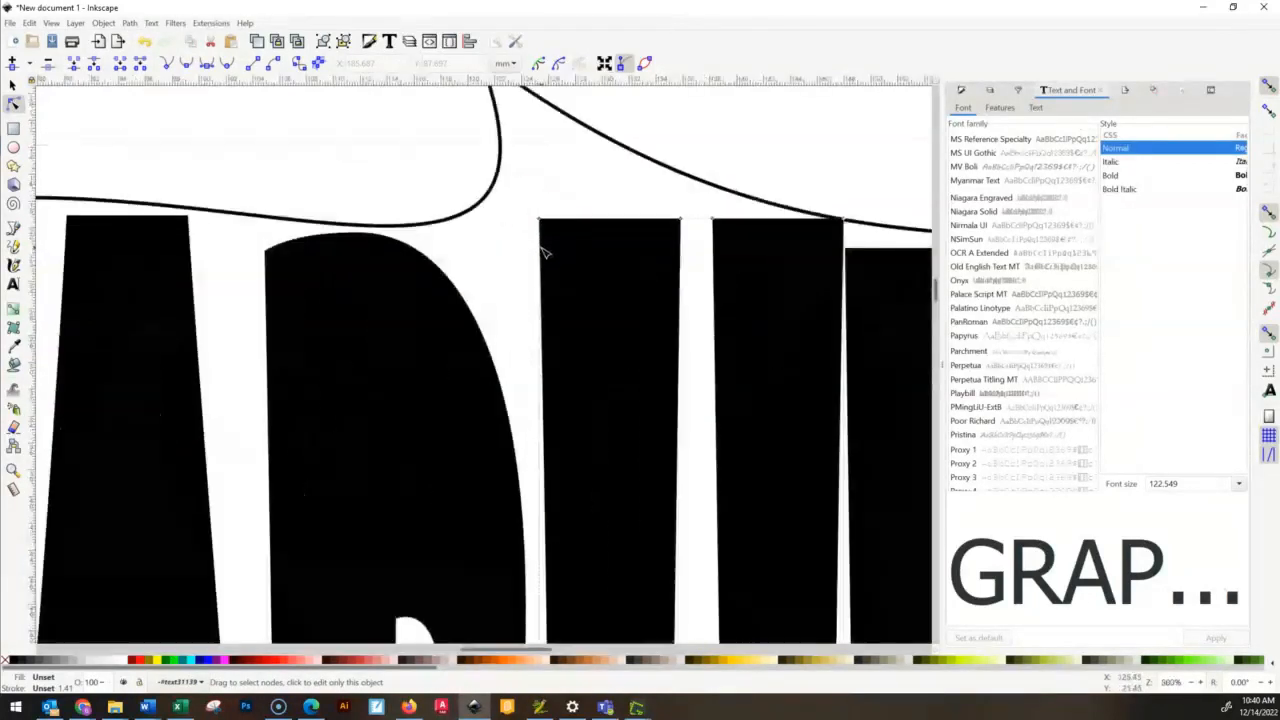
pyautogui.scroll(-1, 555, 222)
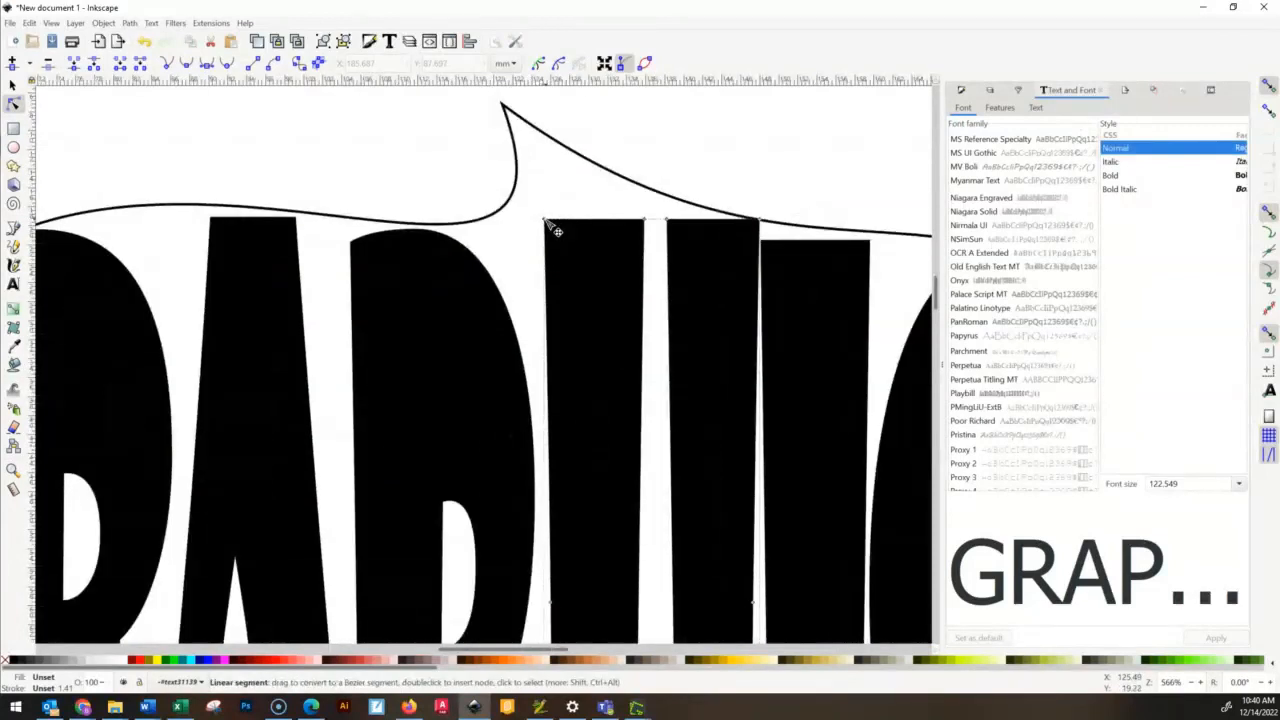
pyautogui.moveTo(547, 222); pyautogui.dragTo(507, 108)
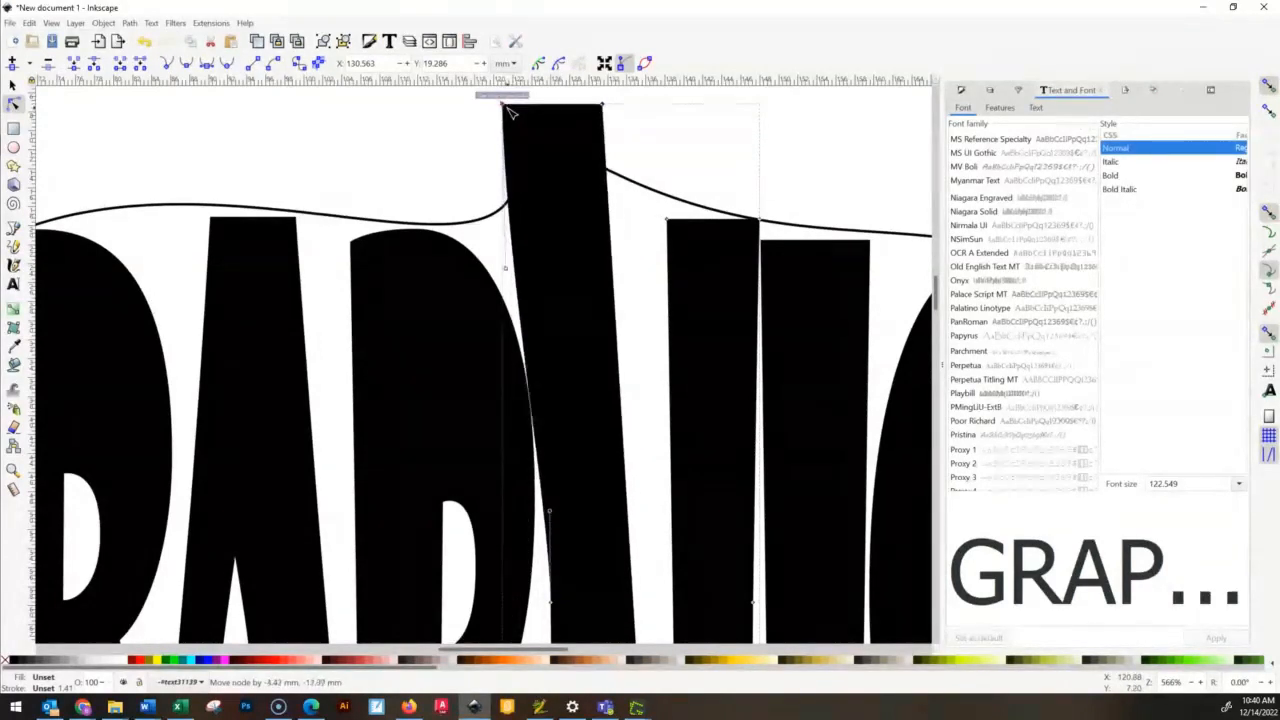
pyautogui.moveTo(506, 268); pyautogui.dragTo(561, 269)
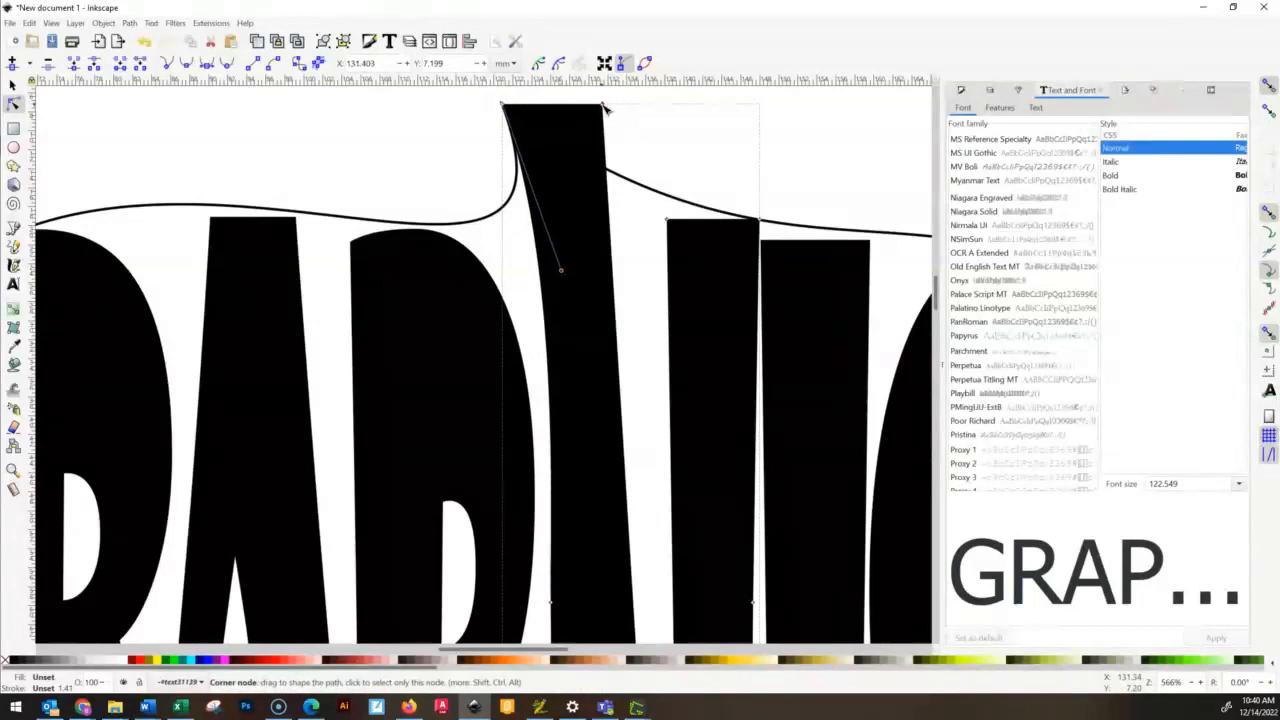
pyautogui.moveTo(607, 108); pyautogui.dragTo(660, 206)
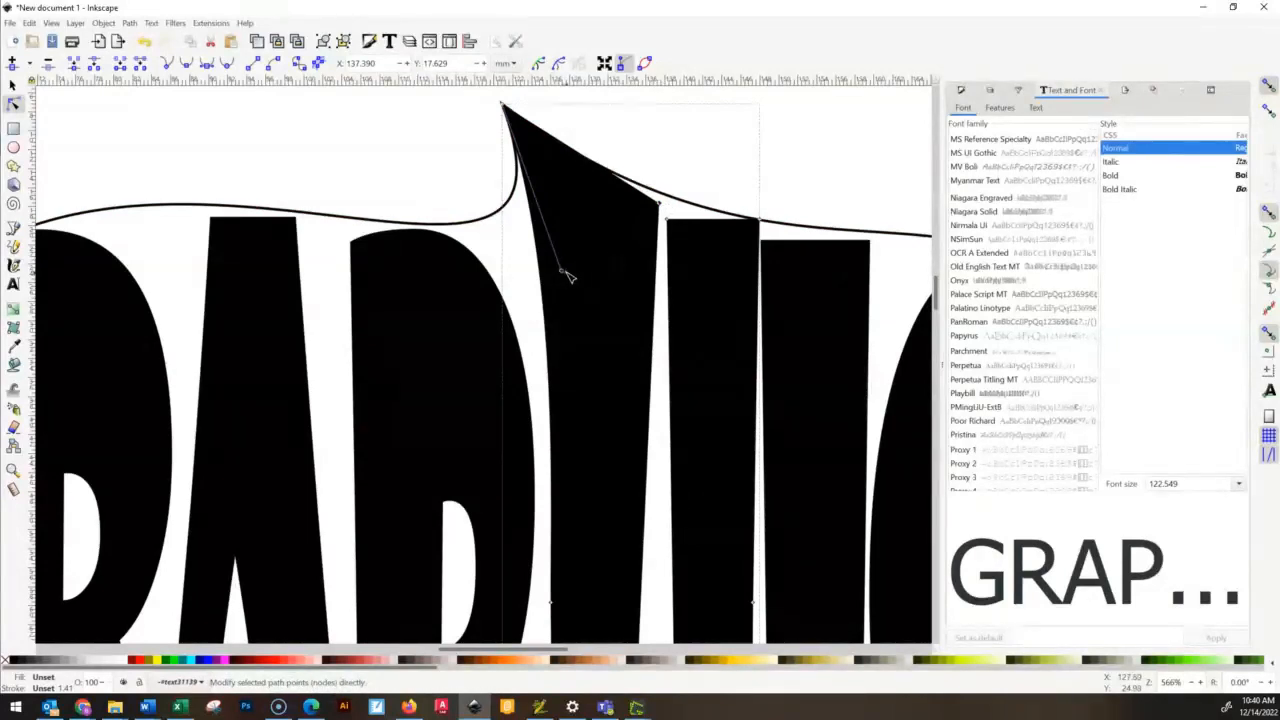
pyautogui.click(567, 280)
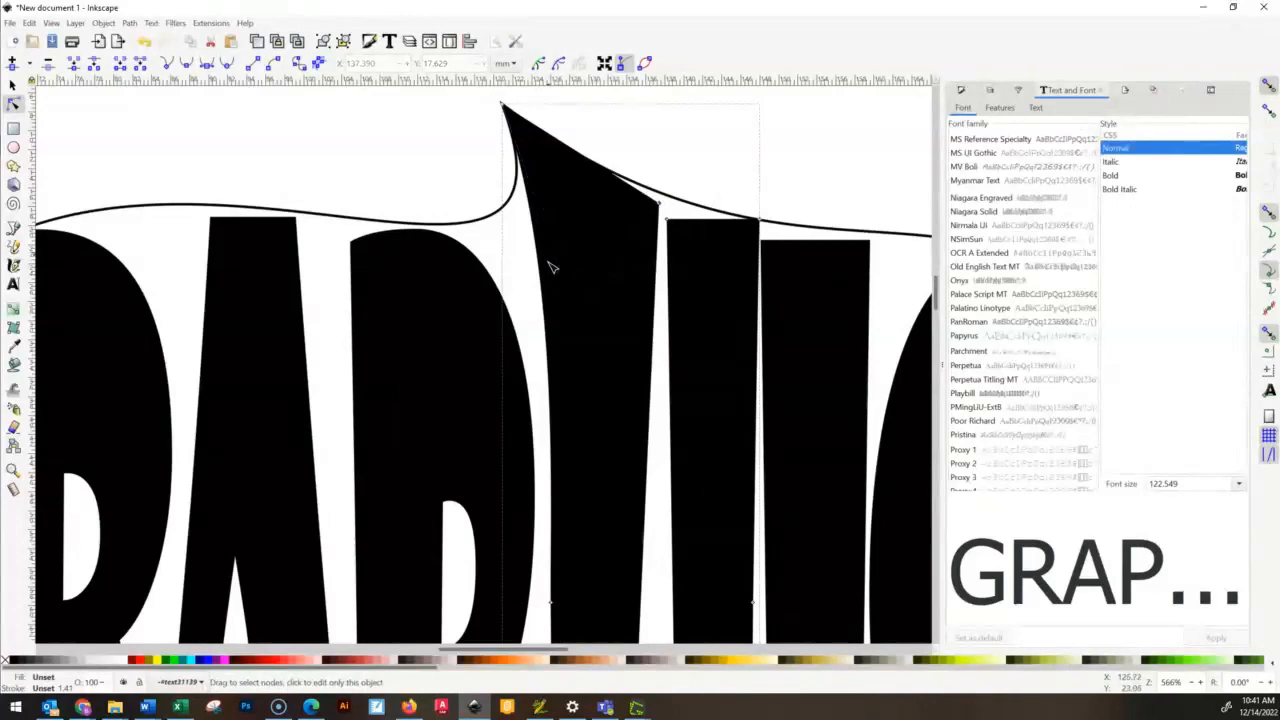
# - Insert a node on the left edge of the H's left stem and move it up to about X 125.5, Y 22.5 mm
pyautogui.scroll(-7, 572, 280)
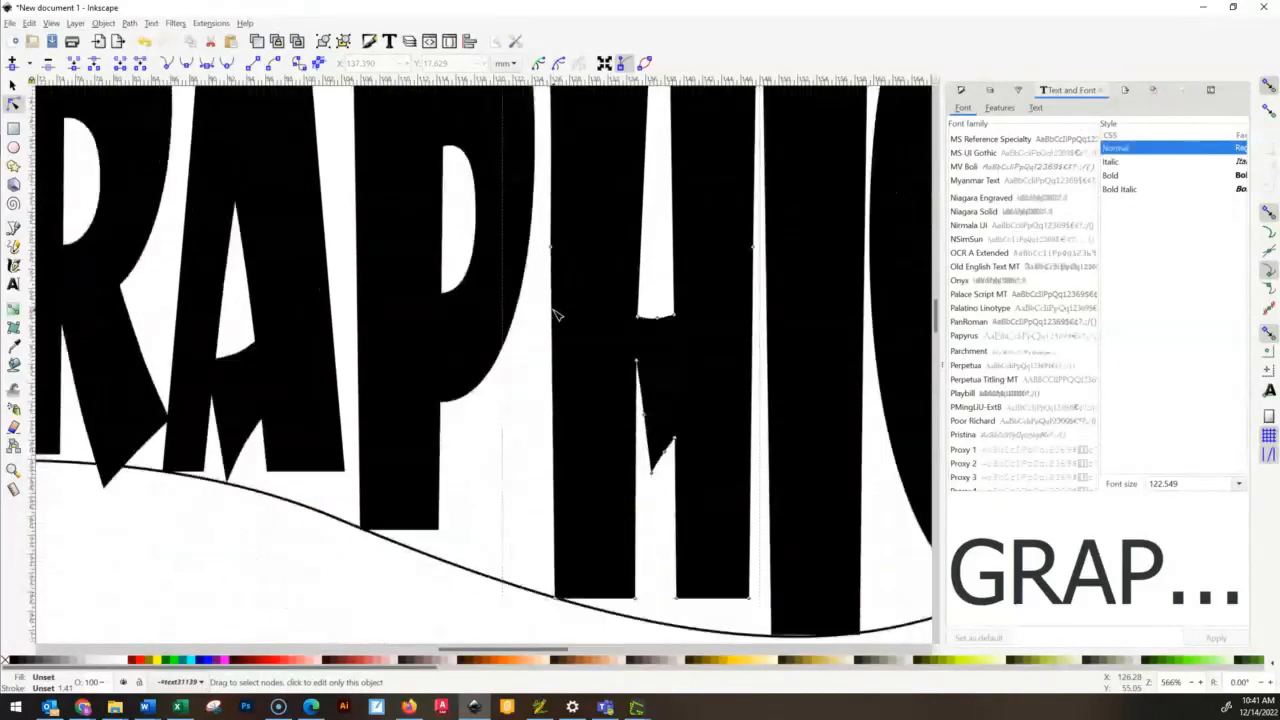
pyautogui.scroll(7, 557, 311)
pyautogui.click(545, 290)
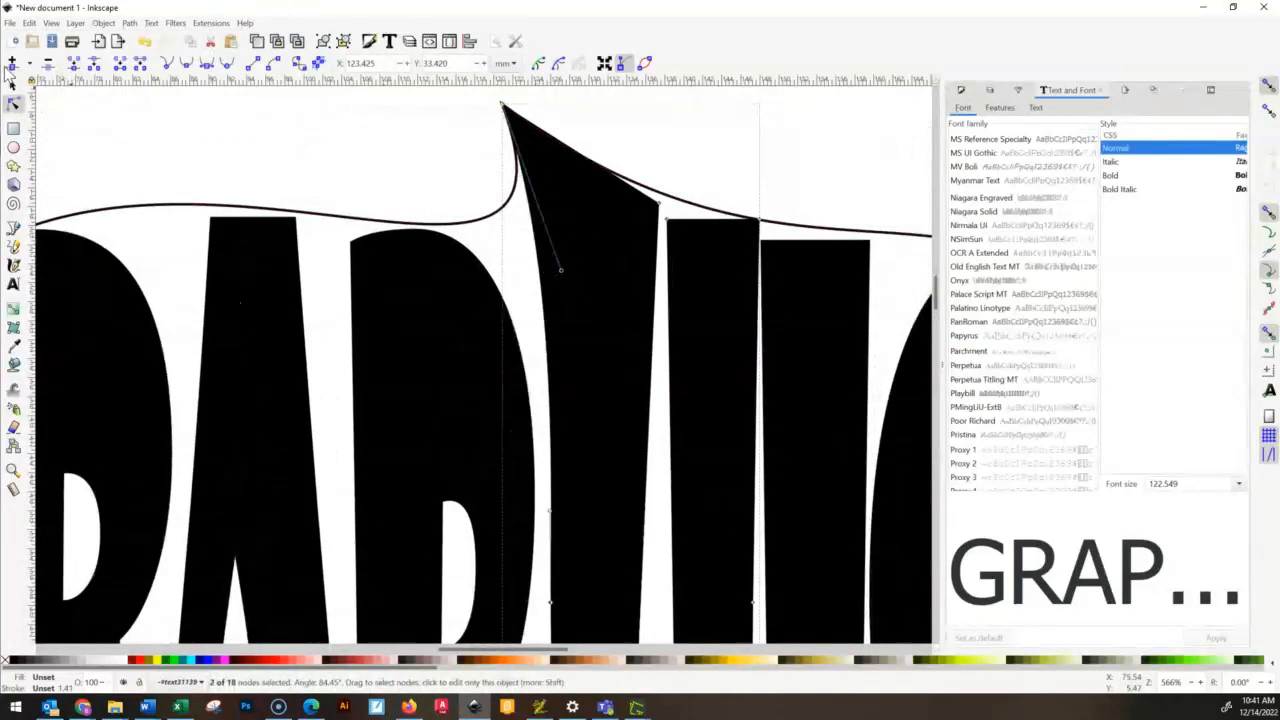
pyautogui.click(13, 64)
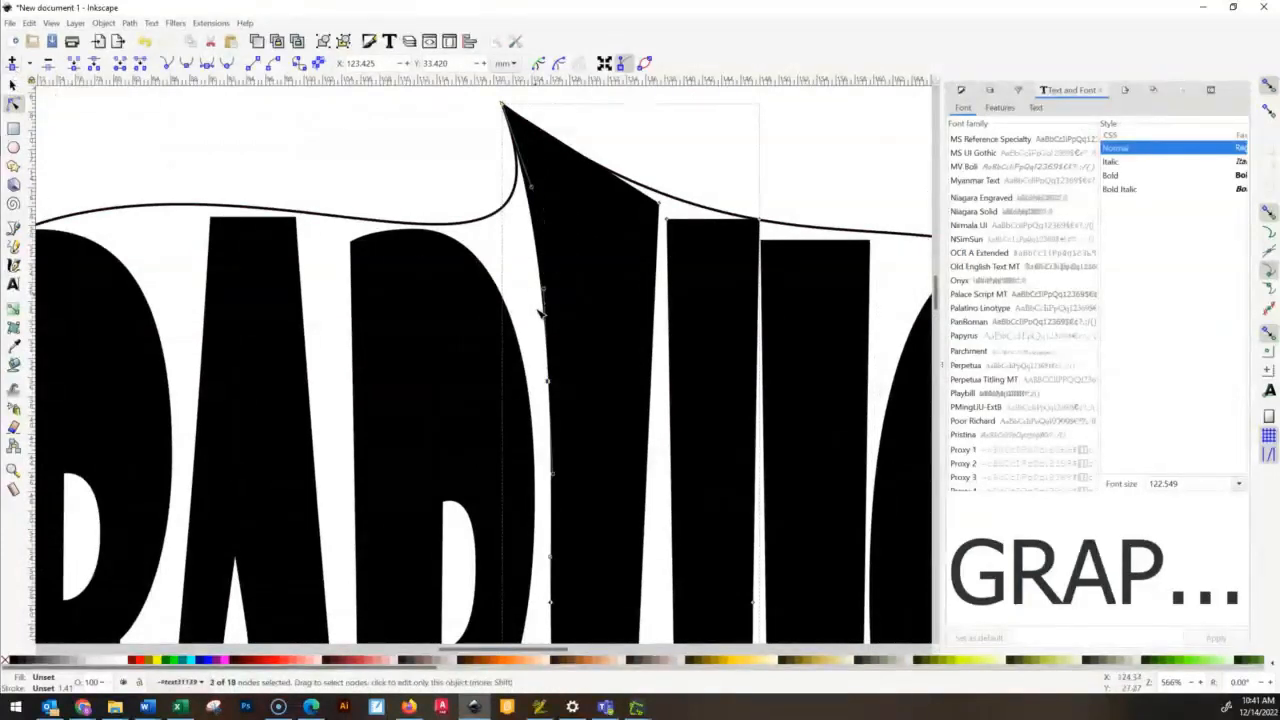
pyautogui.moveTo(548, 297)
pyautogui.mouseDown()
pyautogui.moveTo(562, 296)
pyautogui.moveTo(538, 282)
pyautogui.mouseUp()
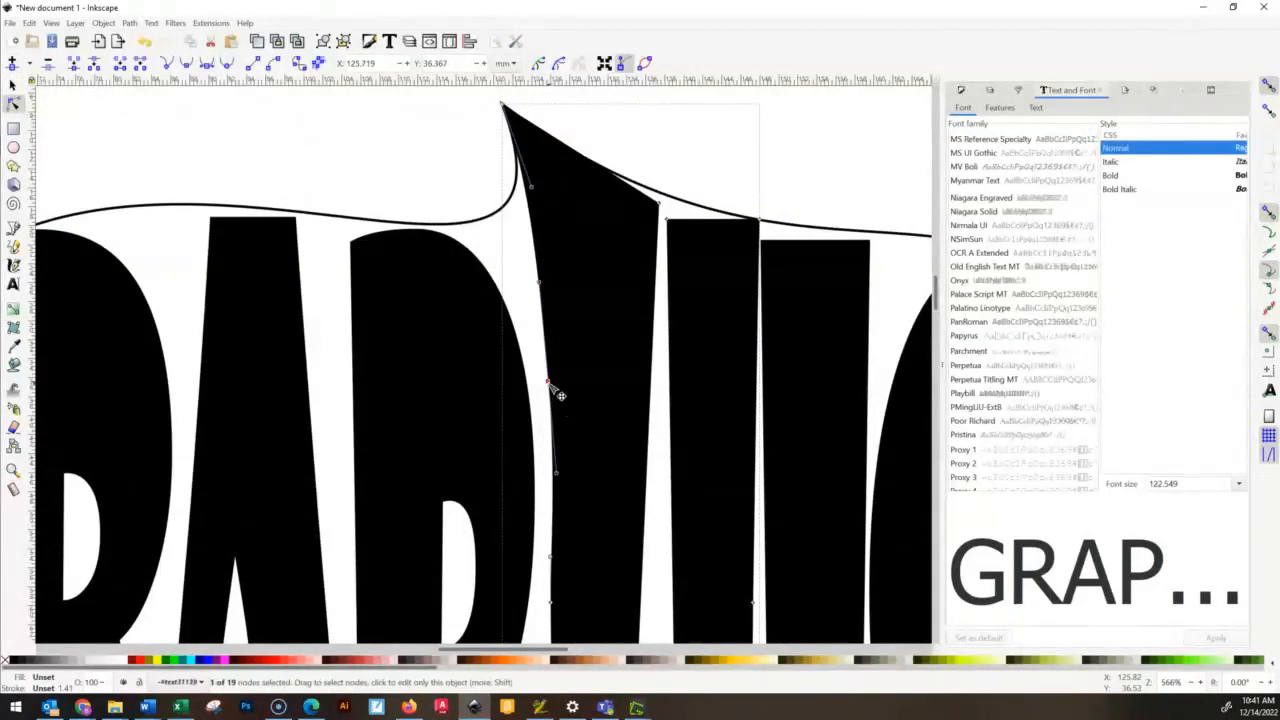
pyautogui.moveTo(548, 382); pyautogui.dragTo(550, 380)
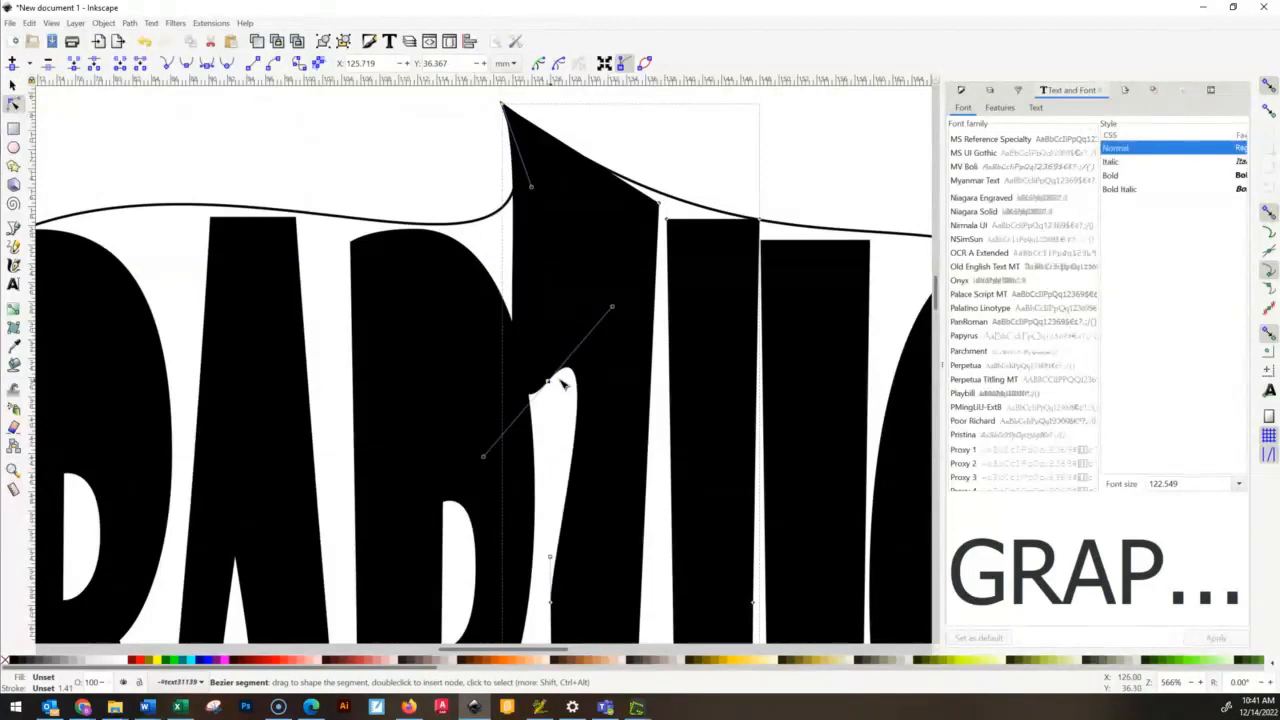
pyautogui.hotkey('ctrl', 'z')
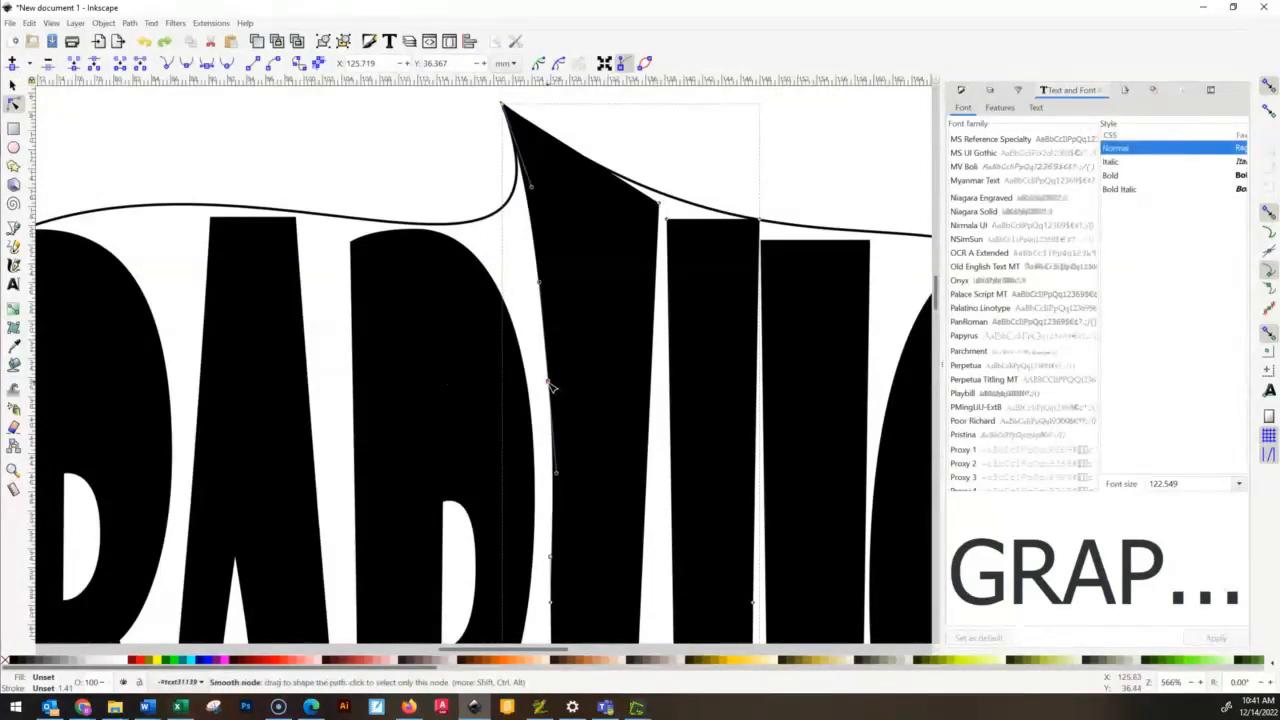
pyautogui.moveTo(550, 385); pyautogui.dragTo(549, 253)
# - Adjust the handles of the inserted node and the peak node to bend the H's left edge, and shift the node to about X 121.2 mm
pyautogui.moveTo(531, 186)
pyautogui.mouseDown()
pyautogui.moveTo(550, 185)
pyautogui.moveTo(534, 196)
pyautogui.mouseUp()
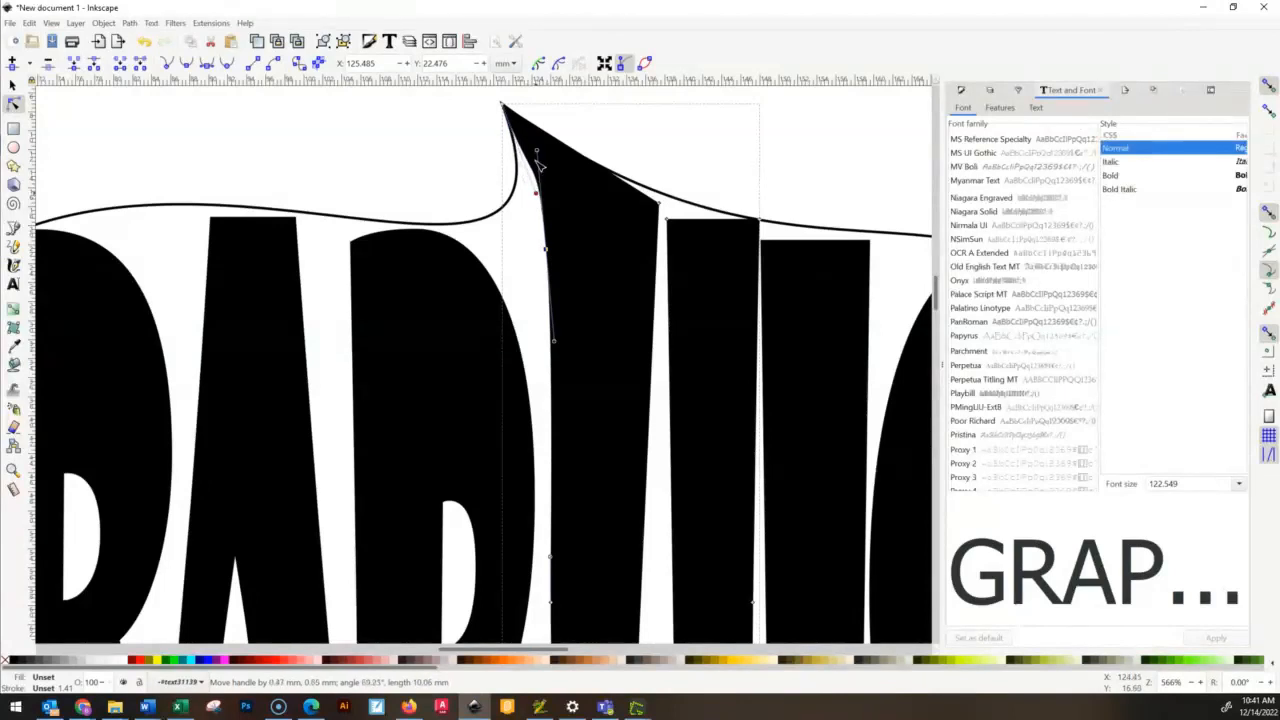
pyautogui.click(533, 161)
pyautogui.click(546, 250)
pyautogui.moveTo(537, 155); pyautogui.dragTo(561, 161)
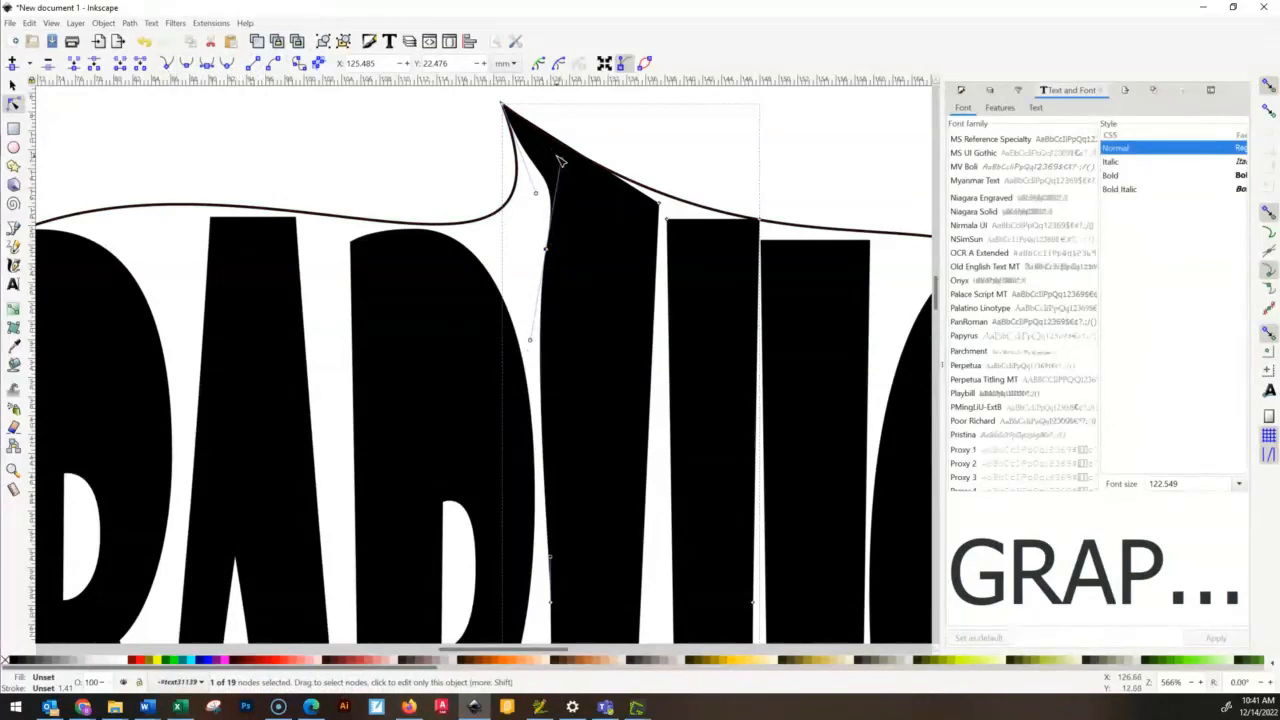
pyautogui.moveTo(561, 160)
pyautogui.mouseDown()
pyautogui.moveTo(541, 158)
pyautogui.moveTo(568, 143)
pyautogui.mouseUp()
pyautogui.moveTo(536, 193); pyautogui.dragTo(561, 157)
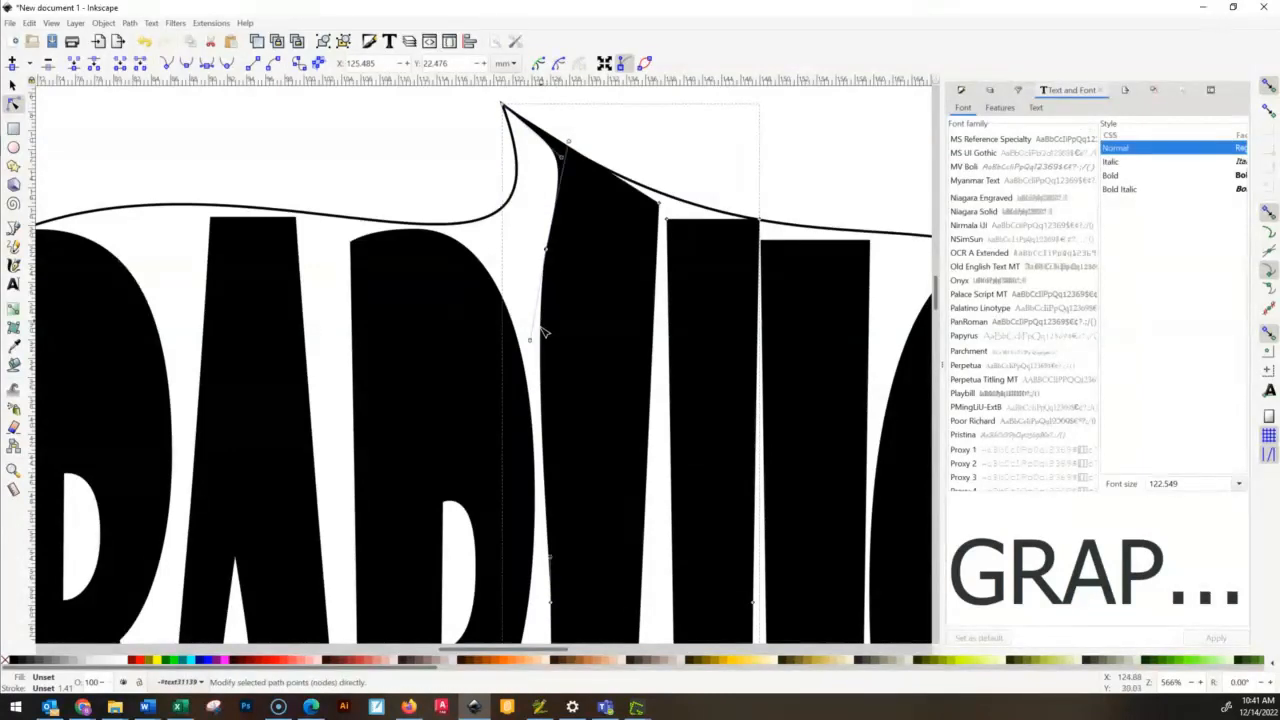
pyautogui.moveTo(533, 343); pyautogui.dragTo(545, 309)
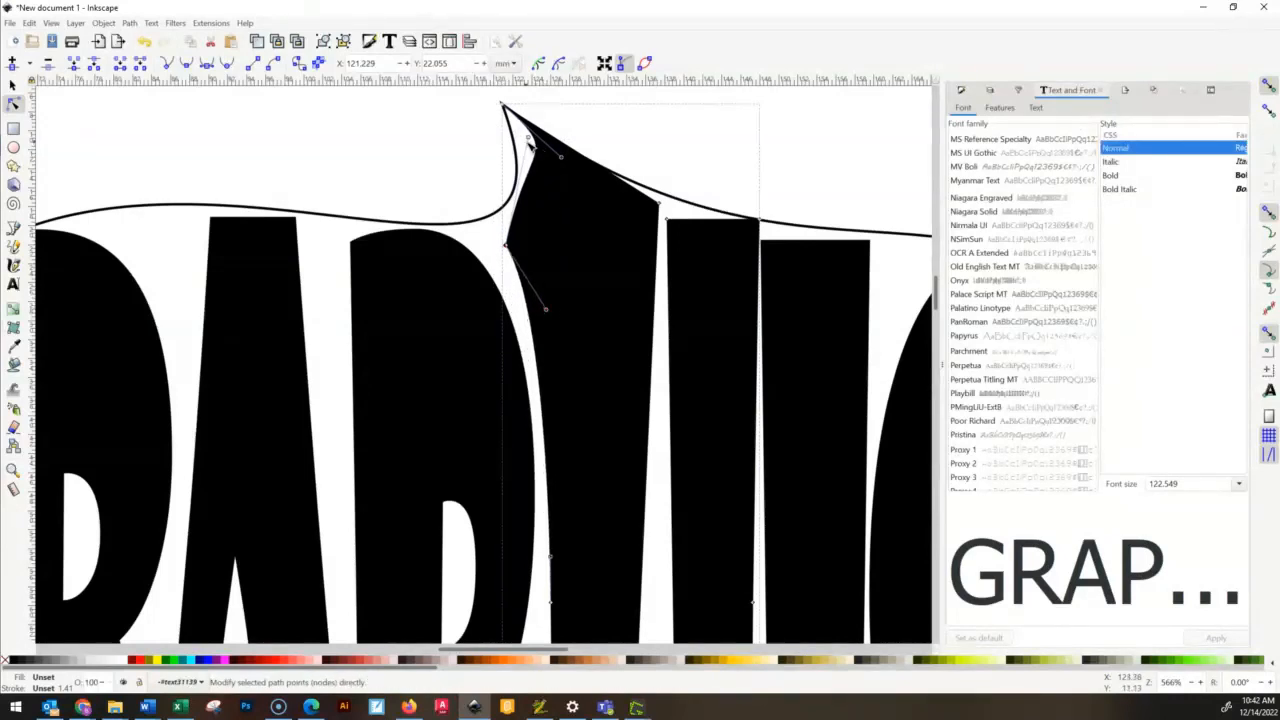
# - Reshape the handles between the H's peak and the inserted node so the edge follows the outline's inward curve
pyautogui.click(526, 140)
pyautogui.click(508, 248)
pyautogui.moveTo(530, 141)
pyautogui.mouseDown()
pyautogui.moveTo(510, 143)
pyautogui.moveTo(541, 175)
pyautogui.moveTo(521, 156)
pyautogui.mouseUp()
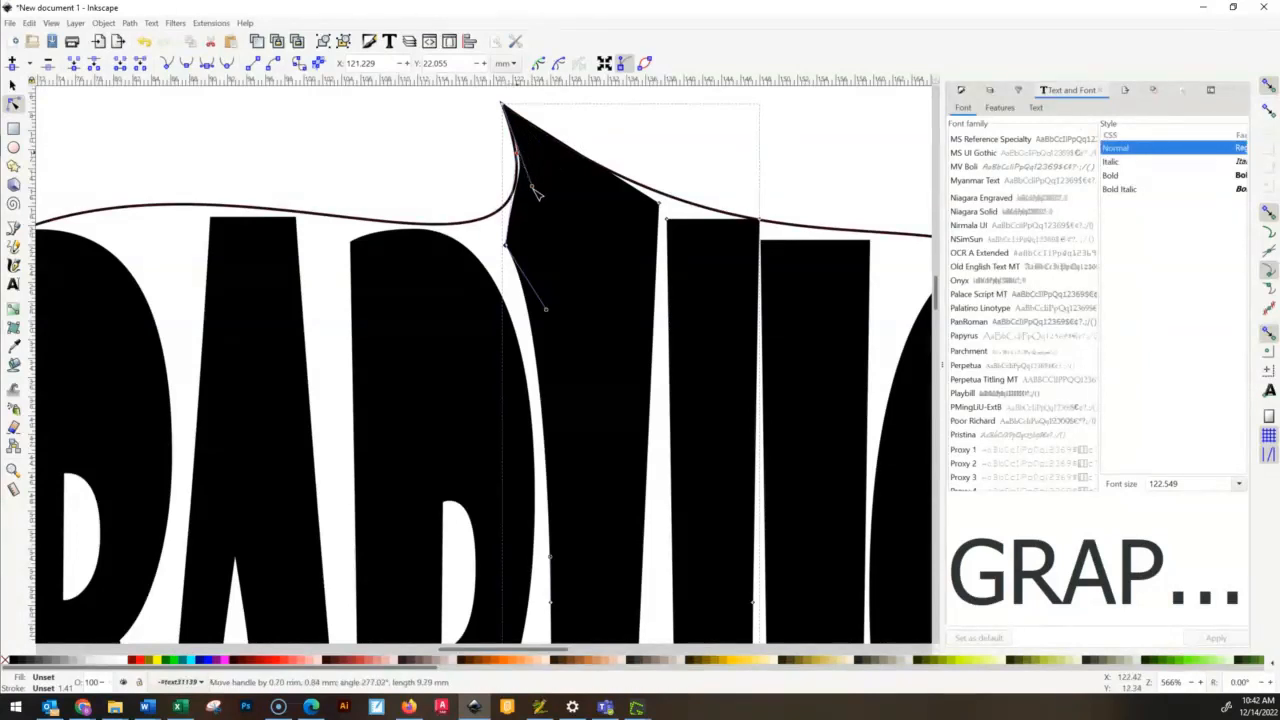
pyautogui.moveTo(534, 183); pyautogui.dragTo(512, 210)
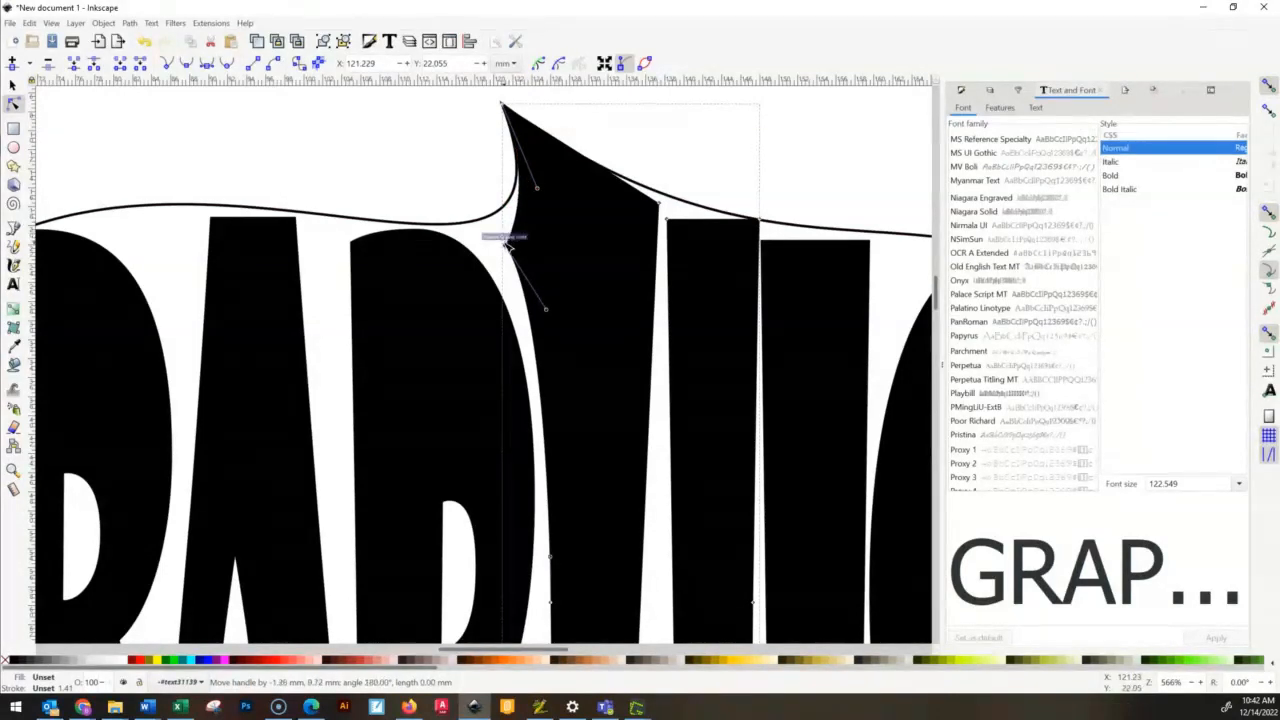
pyautogui.moveTo(512, 205); pyautogui.dragTo(506, 206)
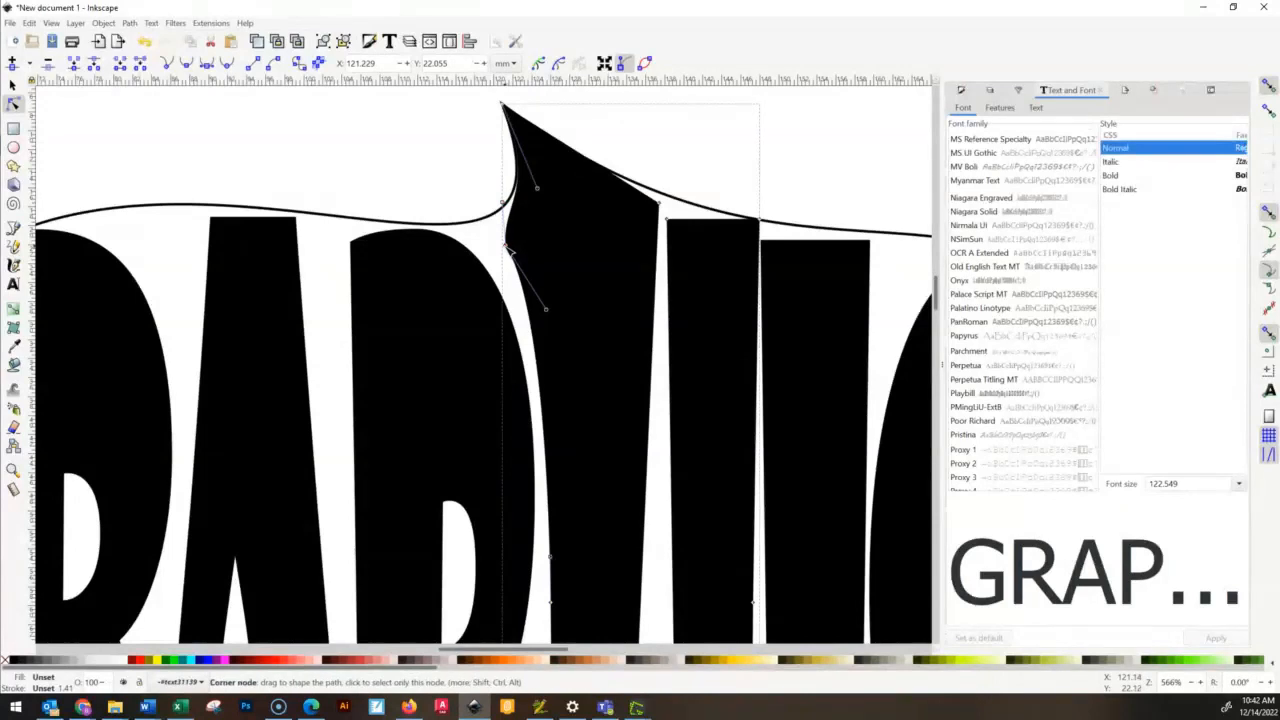
# - Move the inserted node toward the P to about X 118.5, Y 21.3 mm and adjust its handles to follow the P and the outline
pyautogui.moveTo(488, 237); pyautogui.dragTo(480, 238)
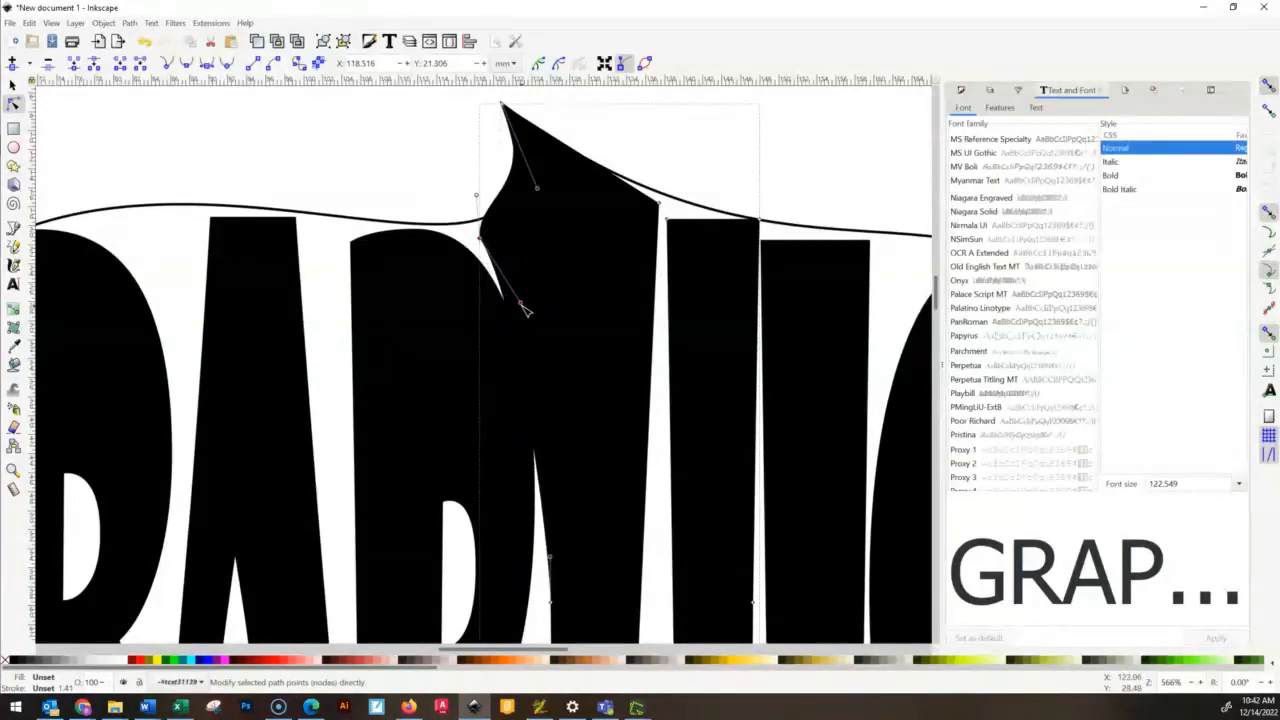
pyautogui.moveTo(525, 304); pyautogui.dragTo(561, 339)
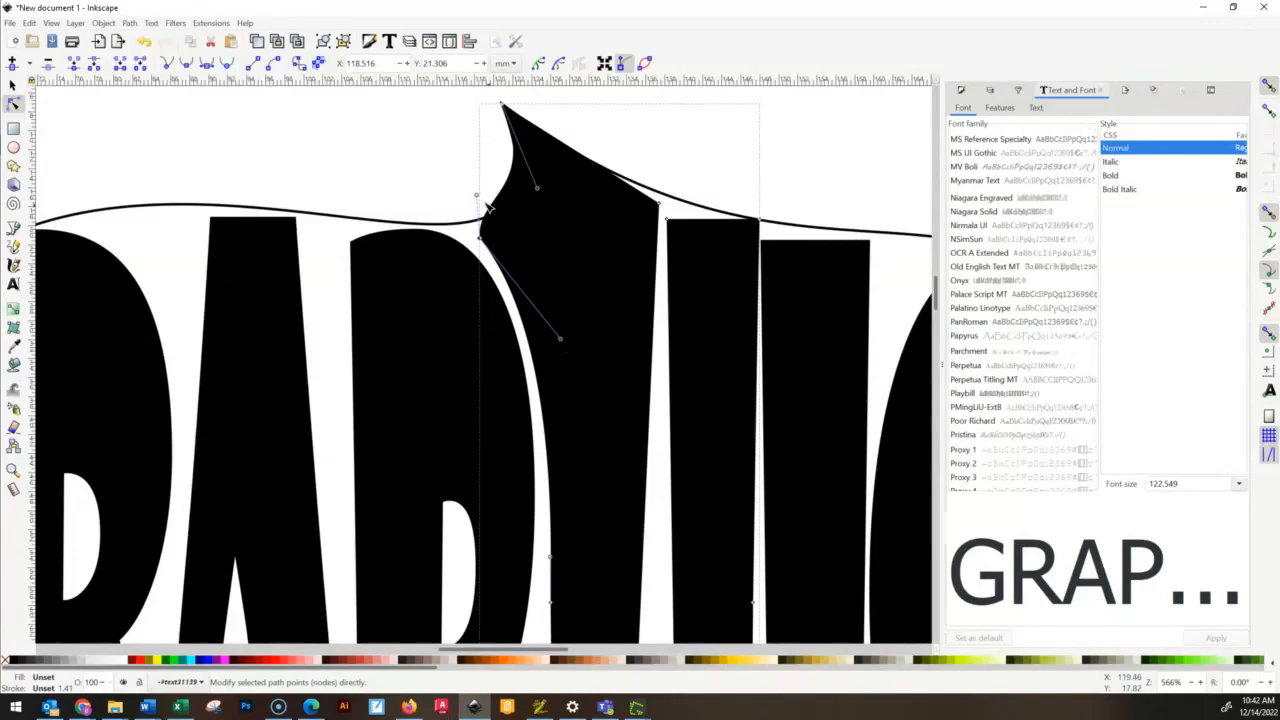
pyautogui.moveTo(477, 198); pyautogui.dragTo(481, 240)
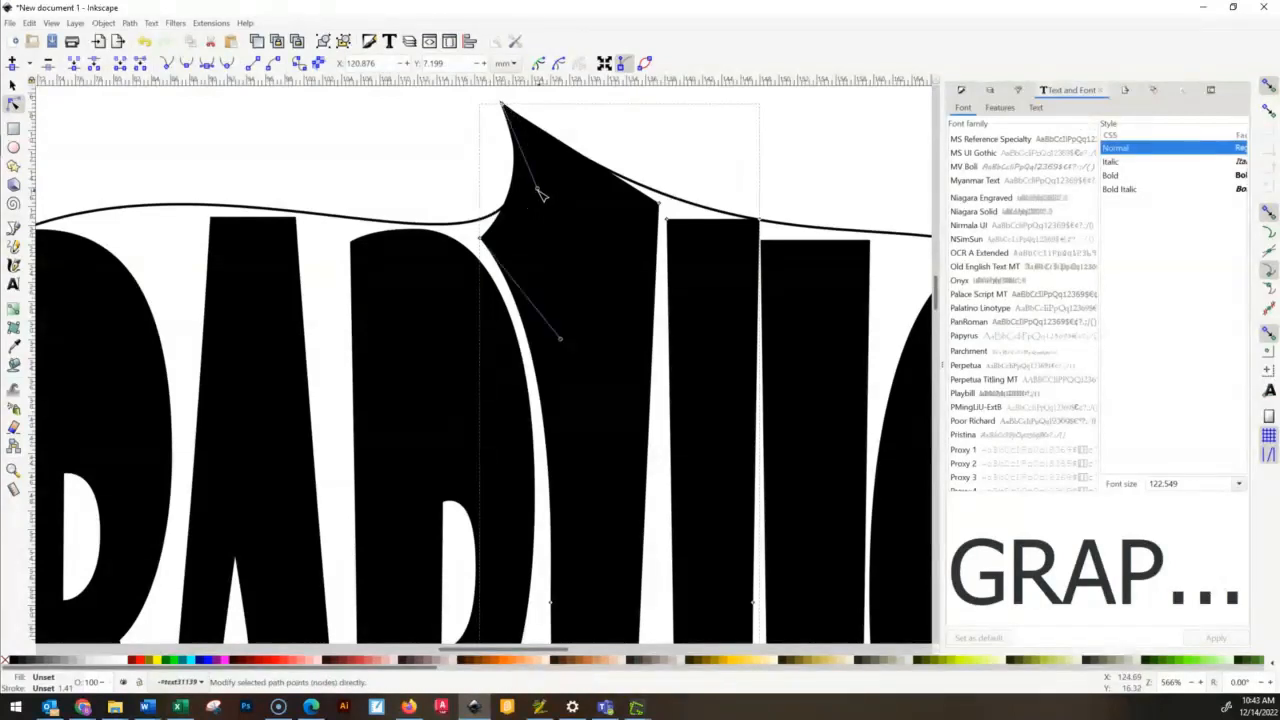
# - Refine the H's peak-node handle and raise the inner top corner of its right stem onto the outline at about X 138.1, Y 16.7 mm
pyautogui.moveTo(546, 193); pyautogui.dragTo(555, 205)
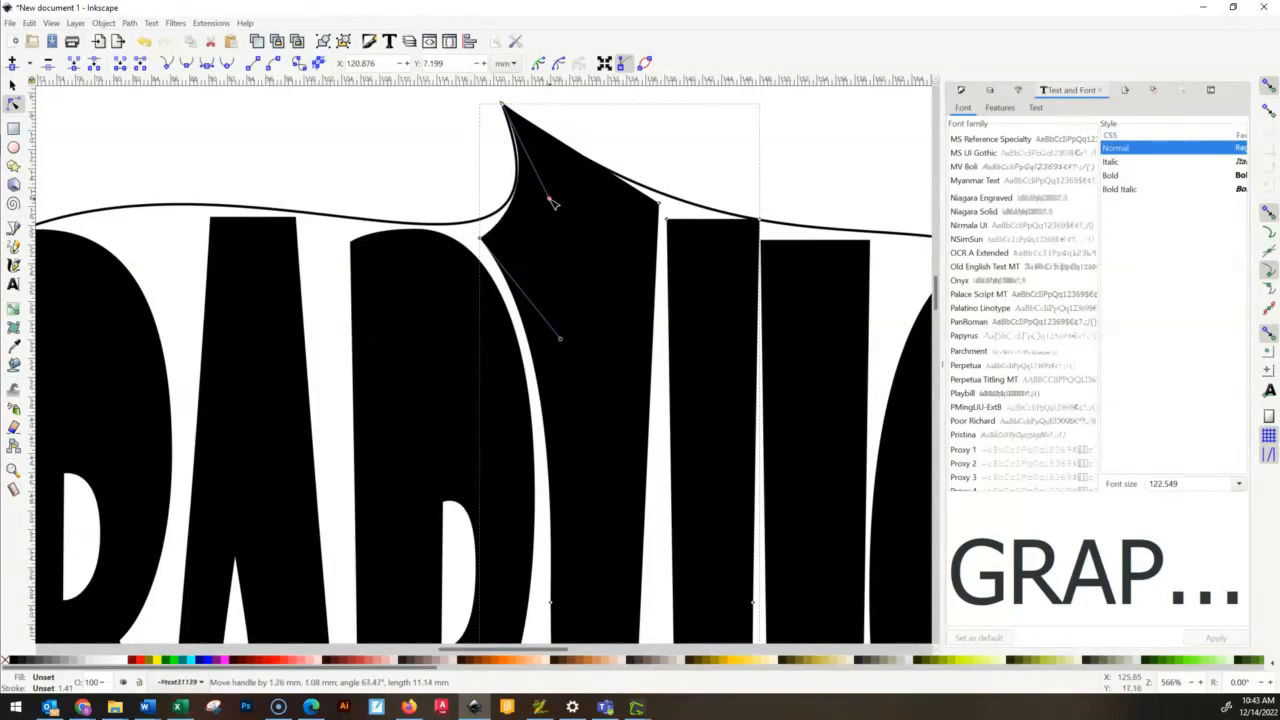
pyautogui.click(688, 149)
pyautogui.scroll(-4, 677, 214)
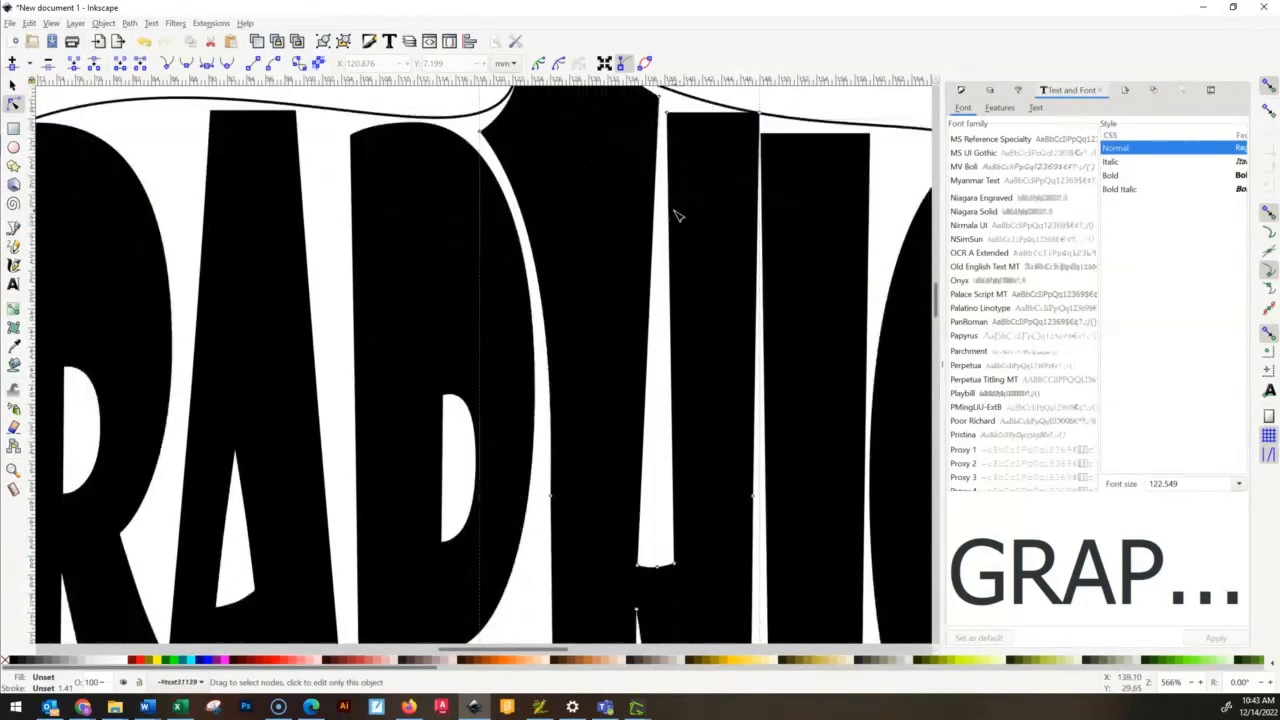
pyautogui.scroll(2, 668, 222)
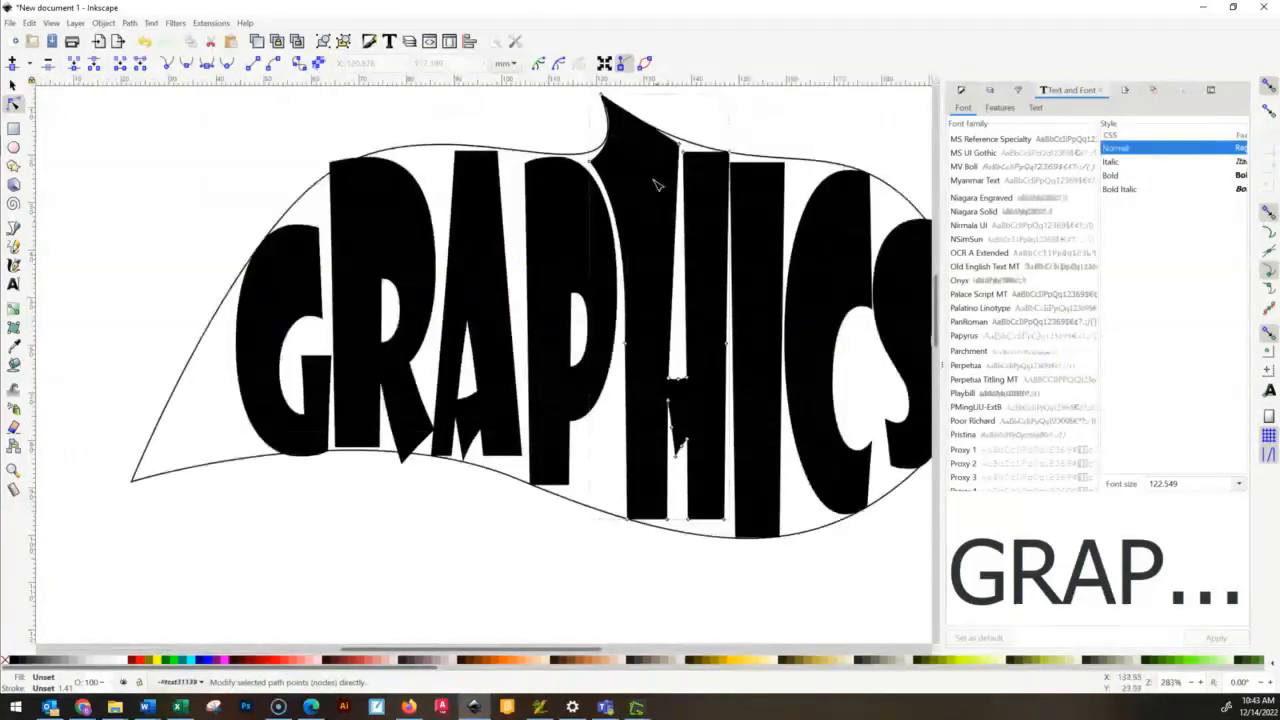
pyautogui.scroll(2, 688, 158)
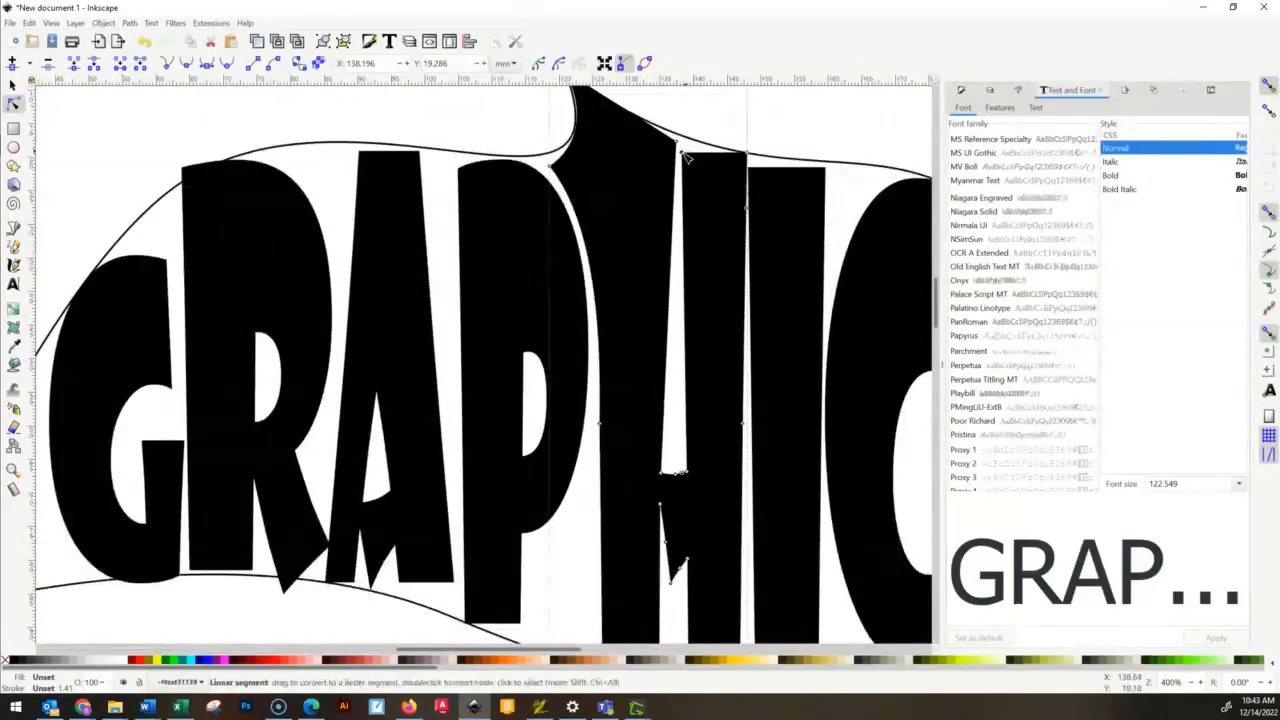
pyautogui.scroll(2, 677, 160)
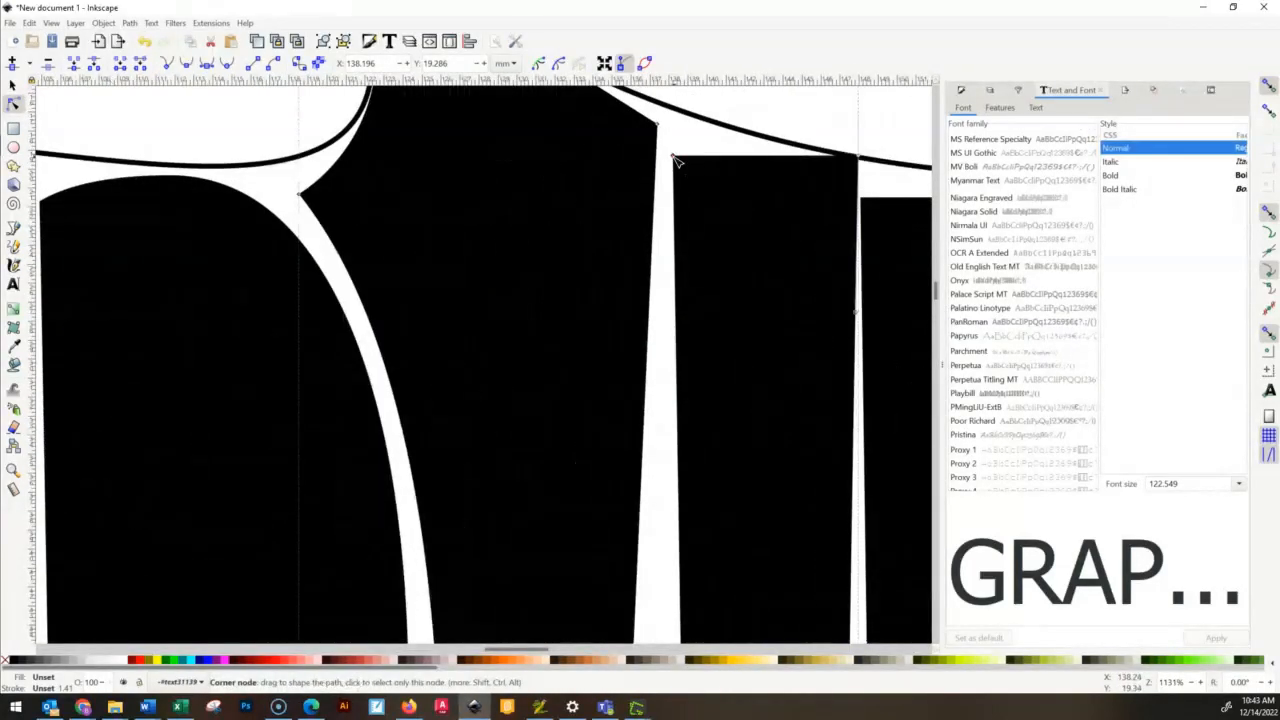
pyautogui.moveTo(675, 131); pyautogui.dragTo(715, 125)
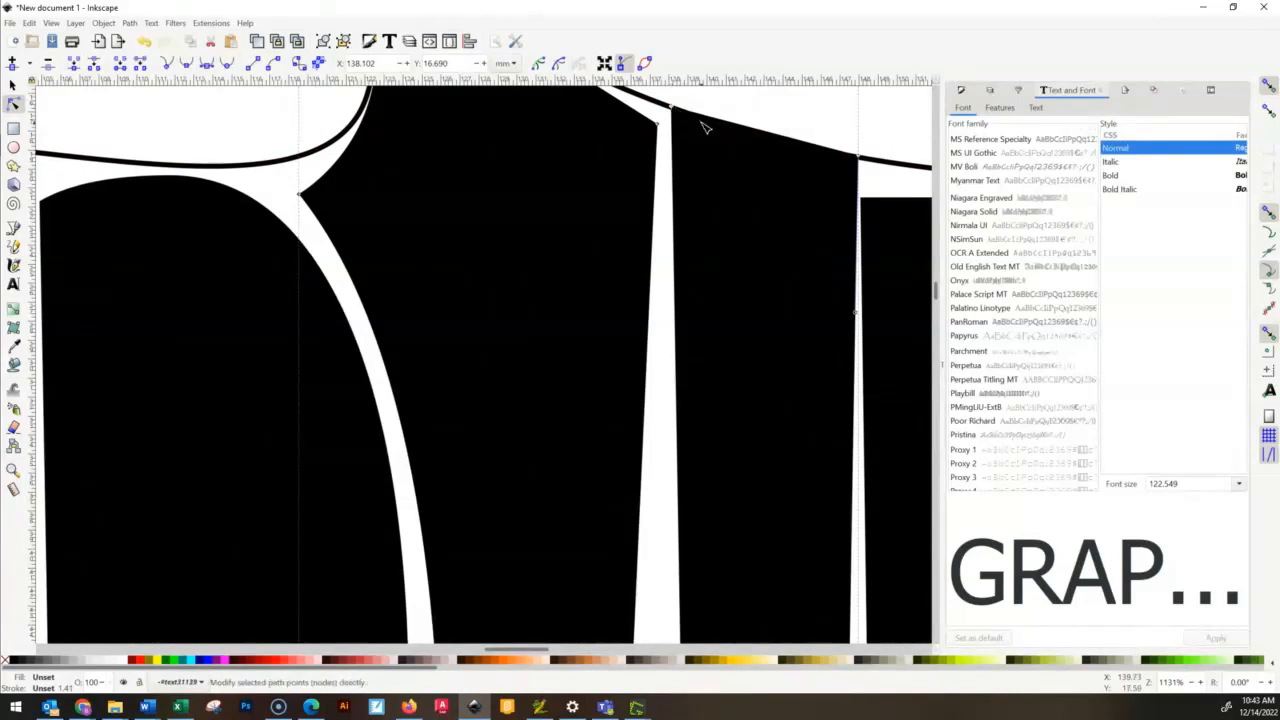
# - Select both top corner nodes of the H's right stem and make them smooth
pyautogui.click(674, 112)
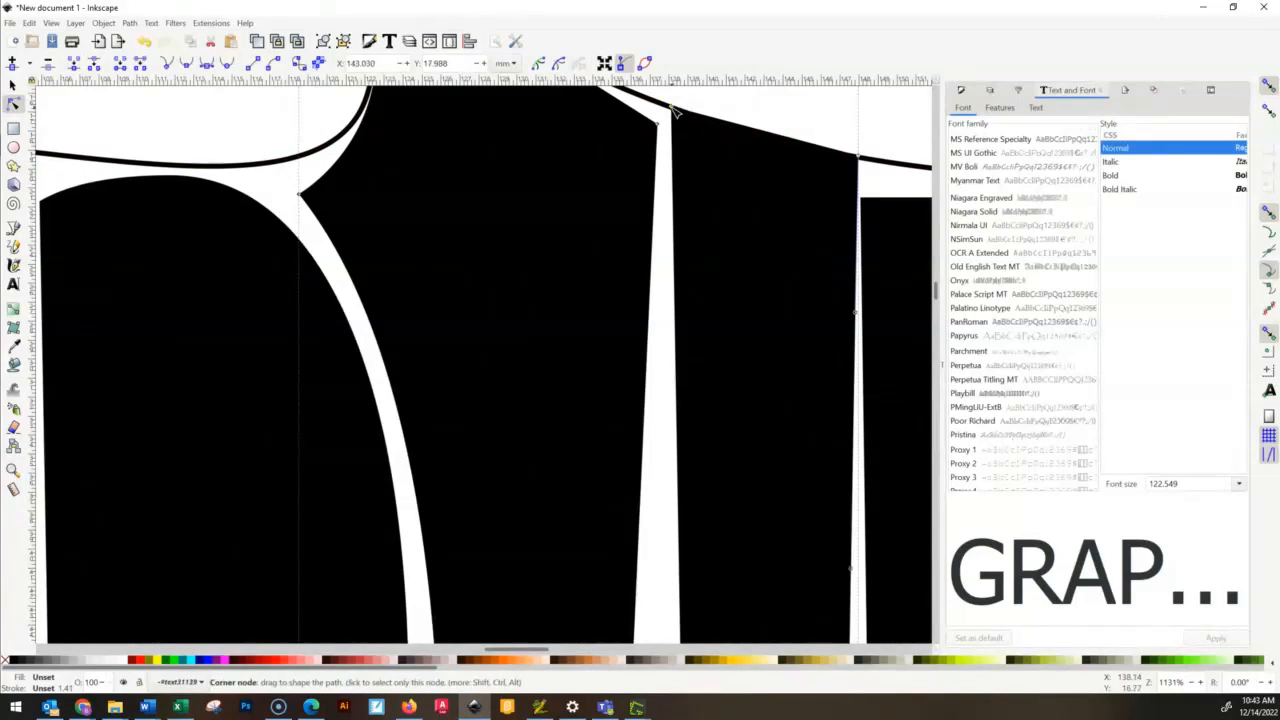
pyautogui.moveTo(678, 114)
pyautogui.mouseDown()
pyautogui.moveTo(689, 126)
pyautogui.moveTo(681, 112)
pyautogui.mouseUp()
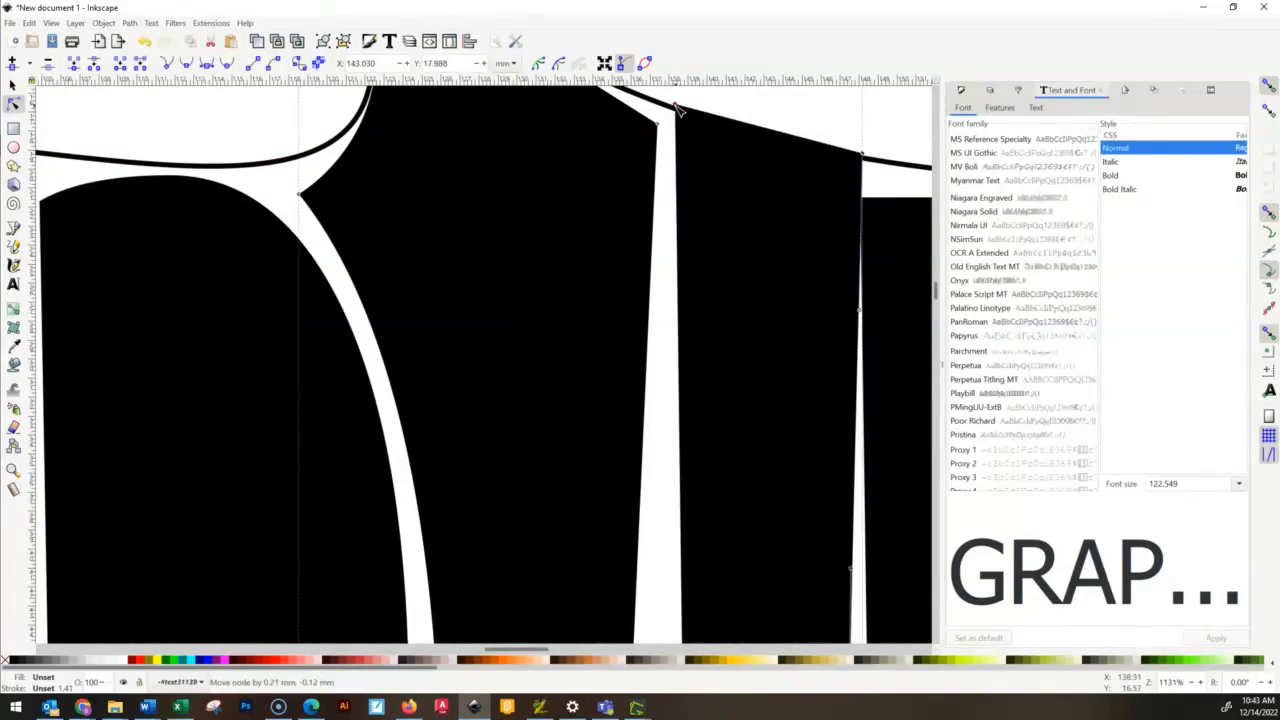
pyautogui.hotkey('ctrl', 'z')
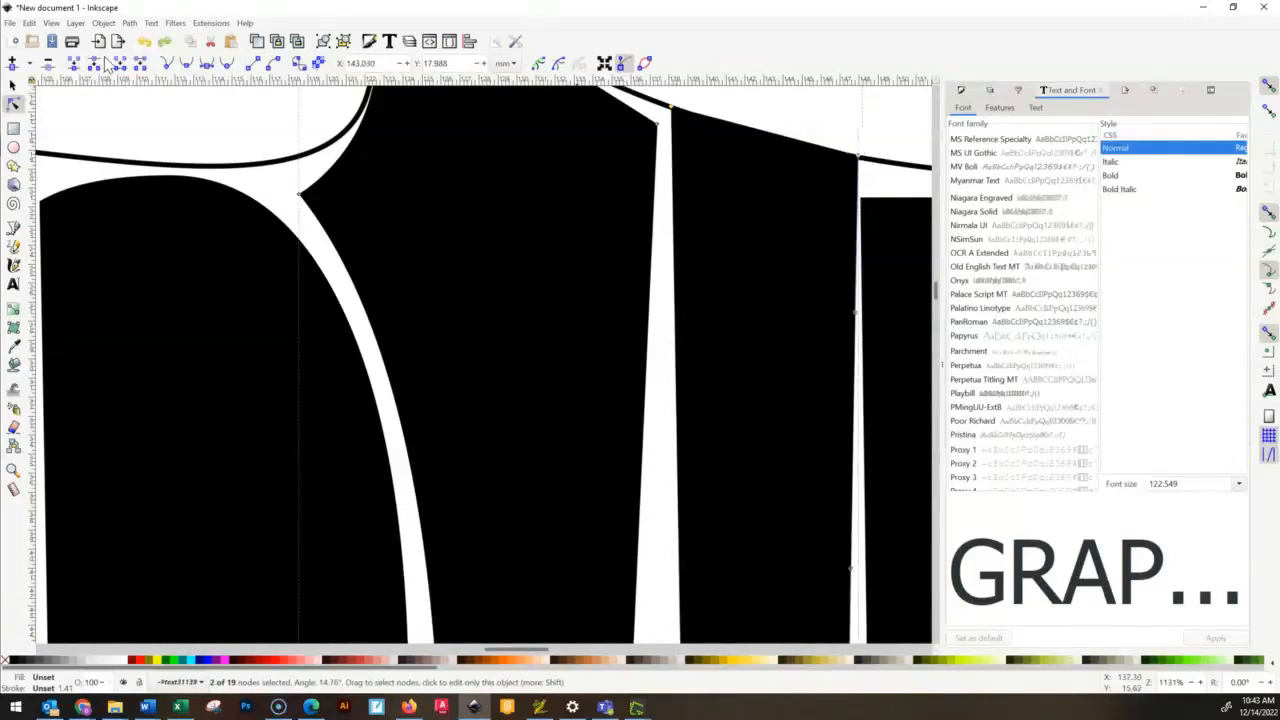
pyautogui.hotkey('ctrl', 'shift', 'z')
pyautogui.click(186, 63)
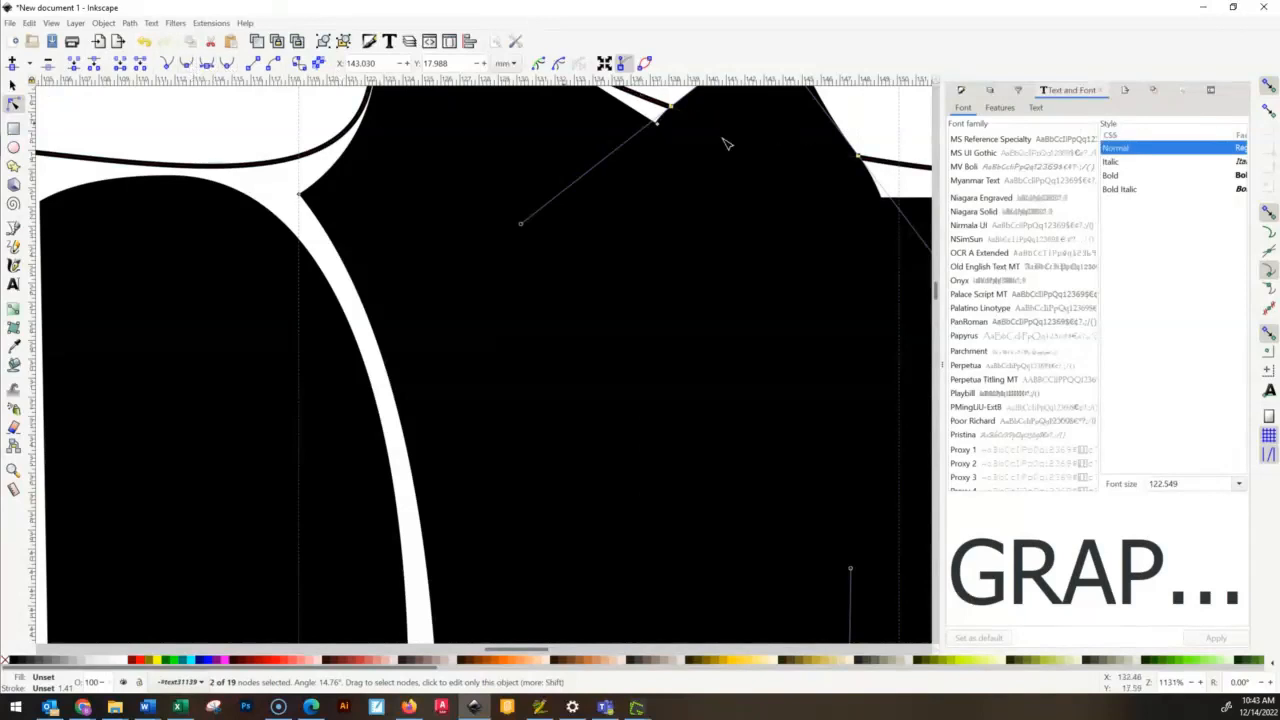
# - Adjust the handles of the right stem's two top nodes to flatten its top edge against the outline
pyautogui.scroll(-1, 800, 160)
pyautogui.scroll(3, 800, 160)
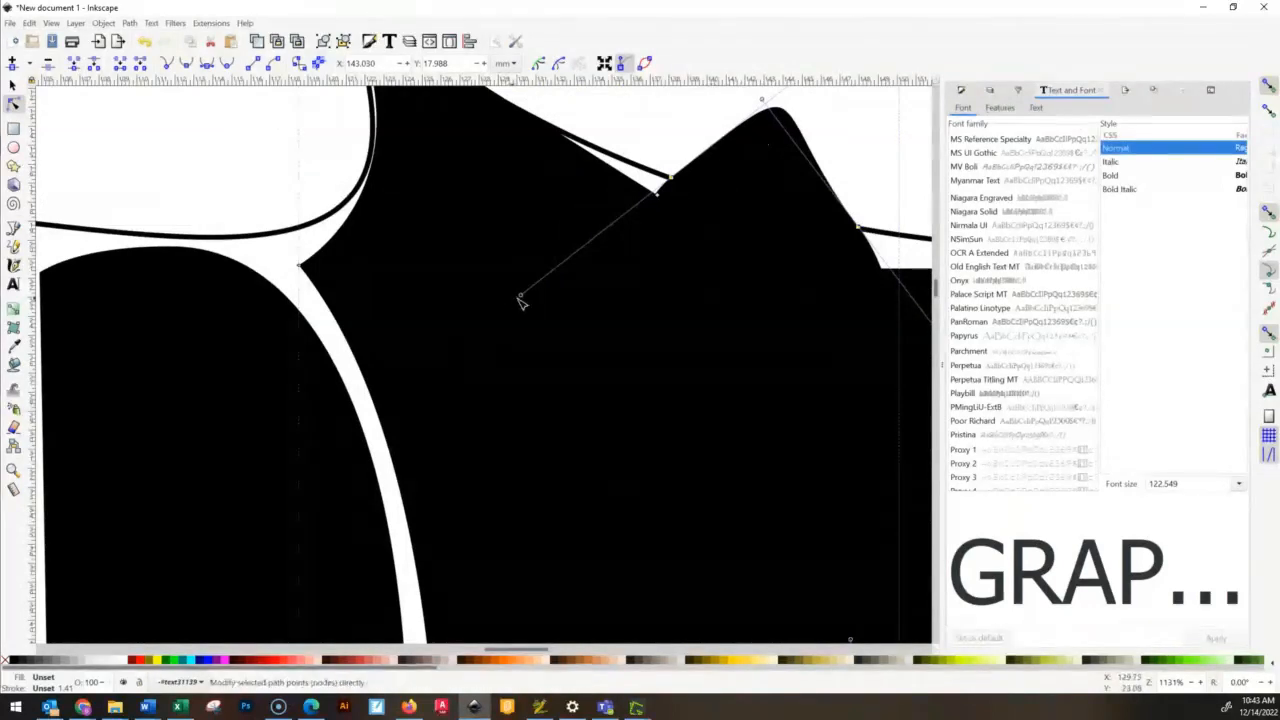
pyautogui.moveTo(613, 235); pyautogui.dragTo(652, 210)
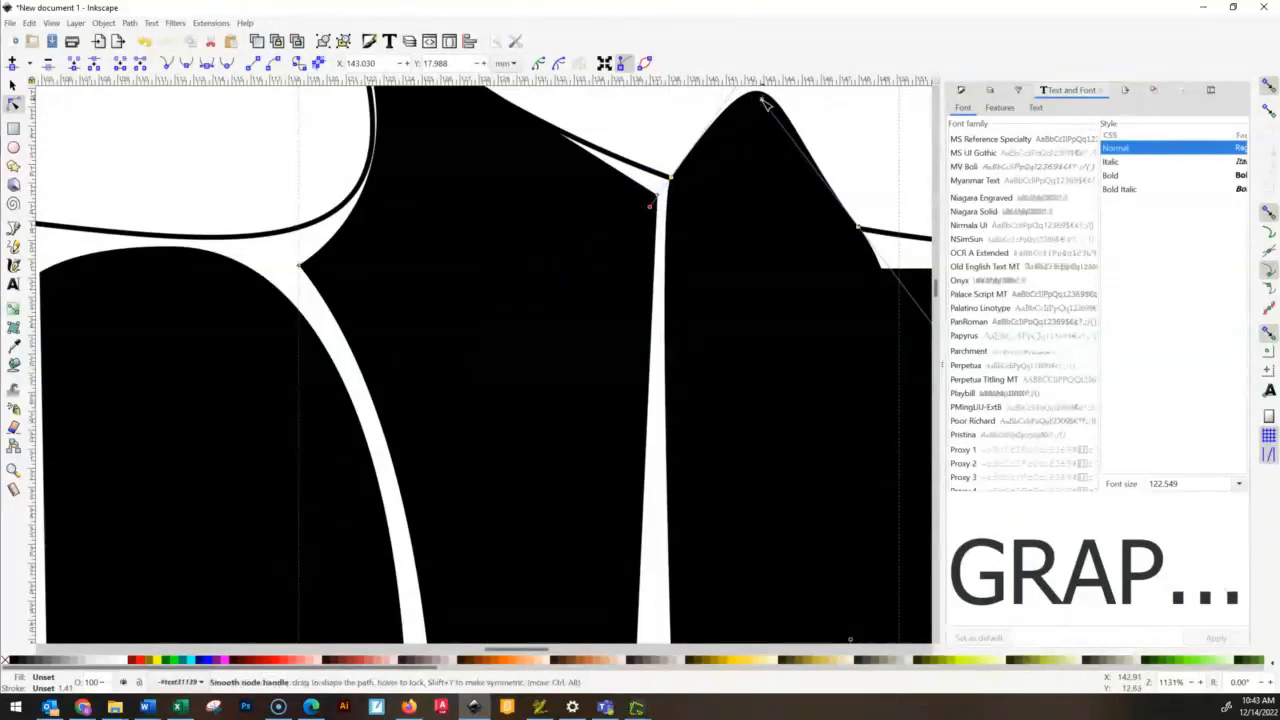
pyautogui.moveTo(758, 118); pyautogui.dragTo(783, 225)
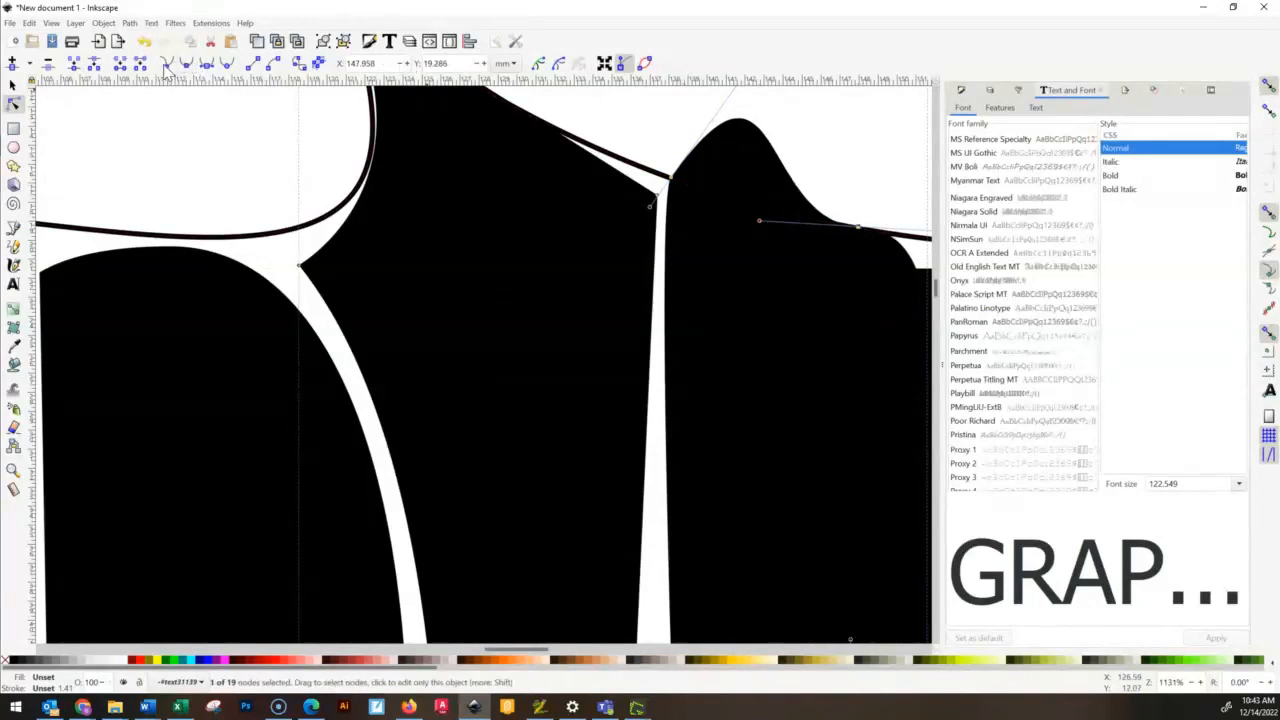
pyautogui.moveTo(761, 220); pyautogui.dragTo(763, 232)
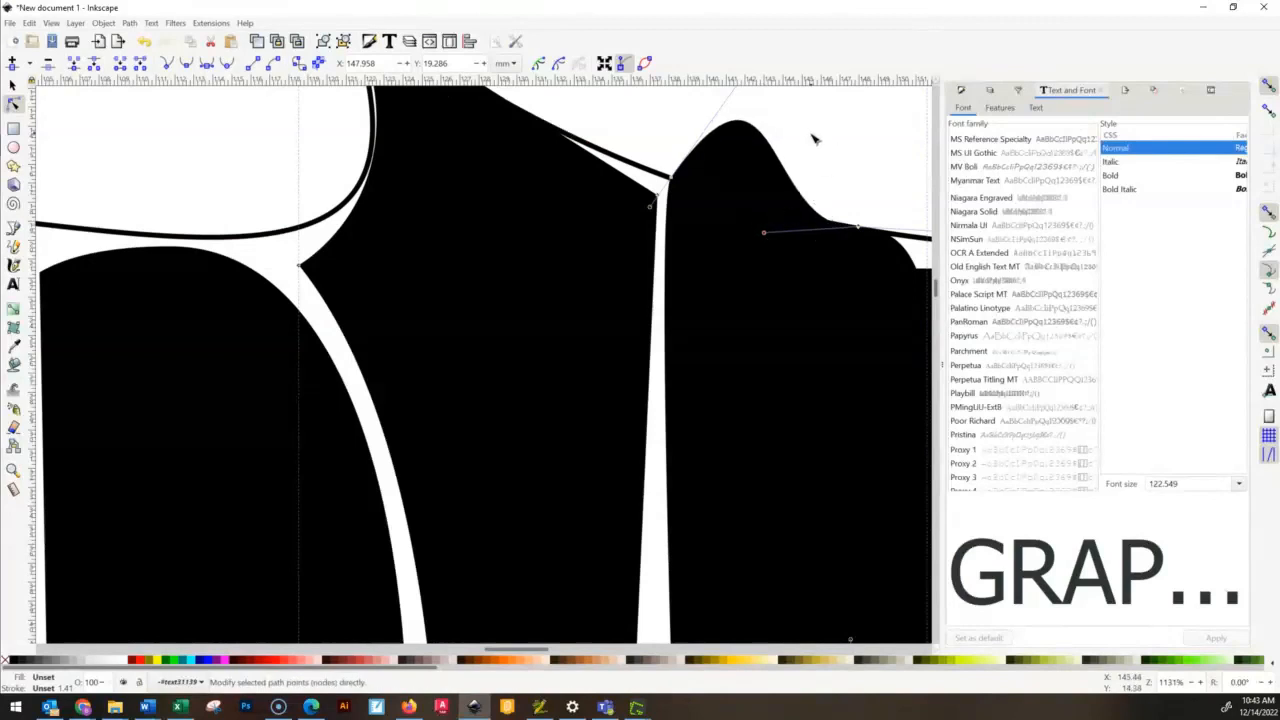
pyautogui.scroll(-4, 815, 140)
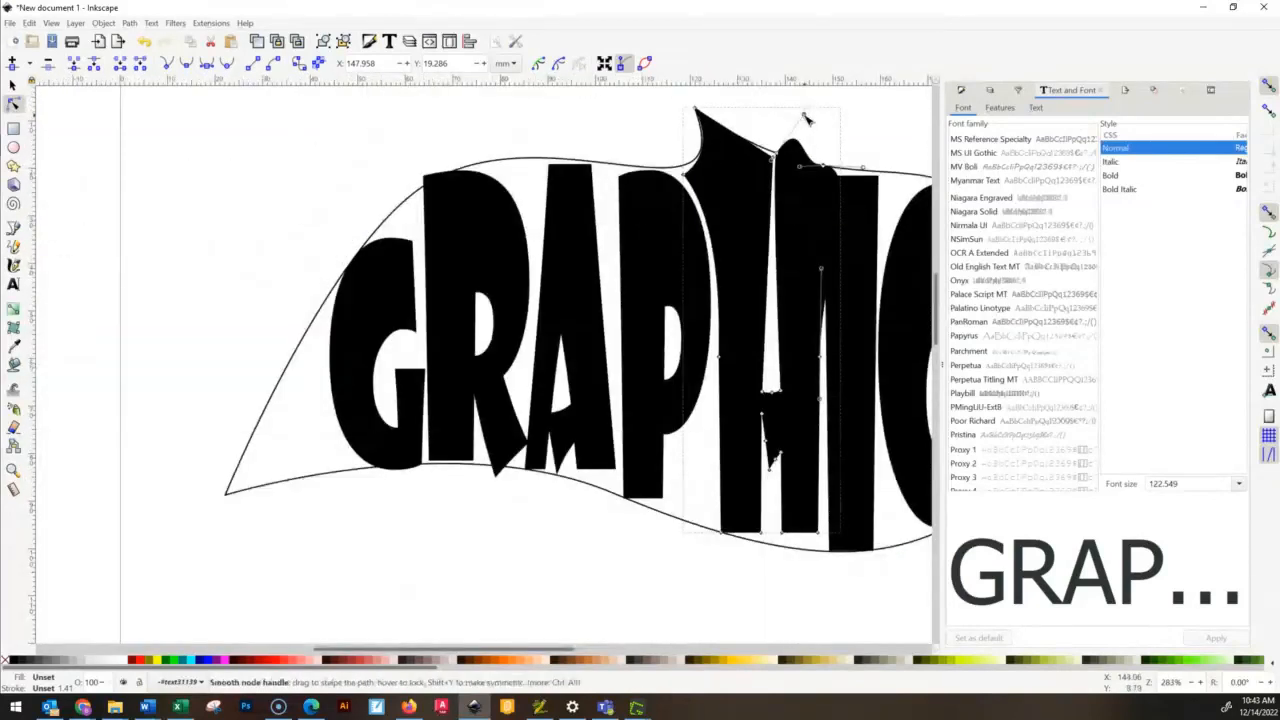
pyautogui.moveTo(810, 130); pyautogui.dragTo(822, 170)
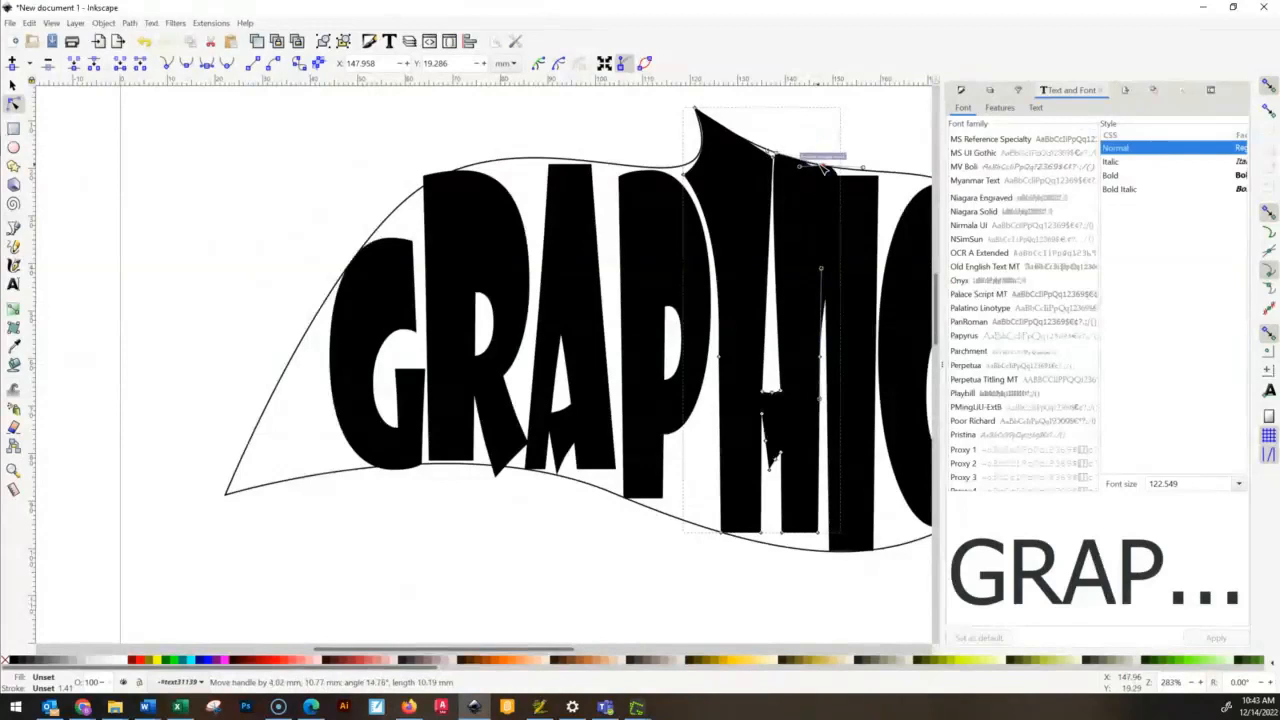
# - Angle the top-right node's inner handle along the outline and nudge the right stem's top-left node to about X 138.2, Y 16.7 mm
pyautogui.scroll(3, 815, 200)
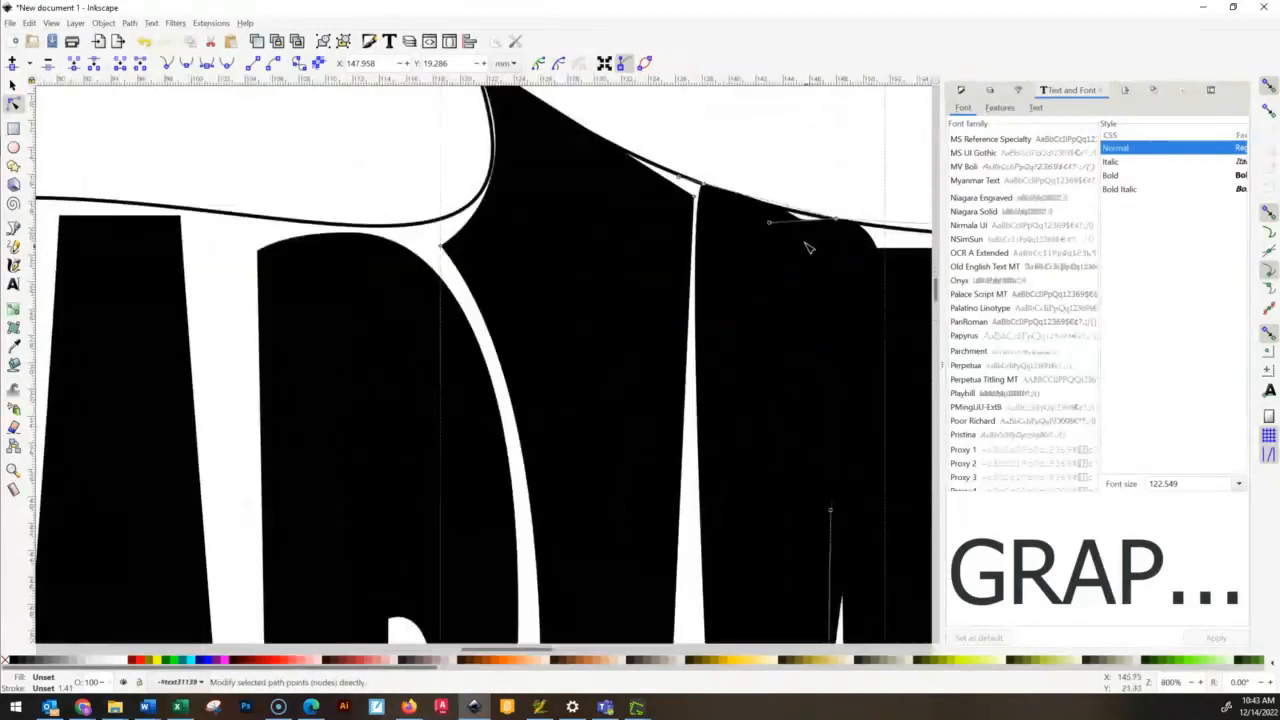
pyautogui.scroll(1, 808, 245)
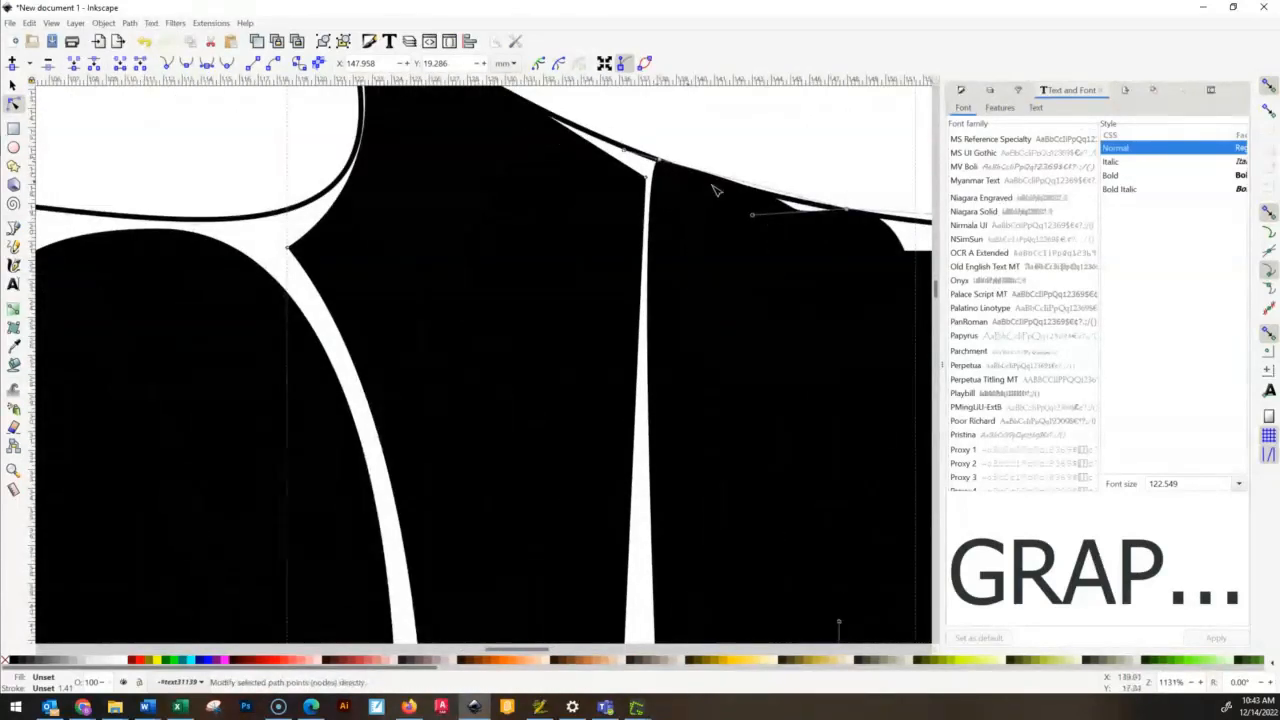
pyautogui.moveTo(754, 211); pyautogui.dragTo(751, 205)
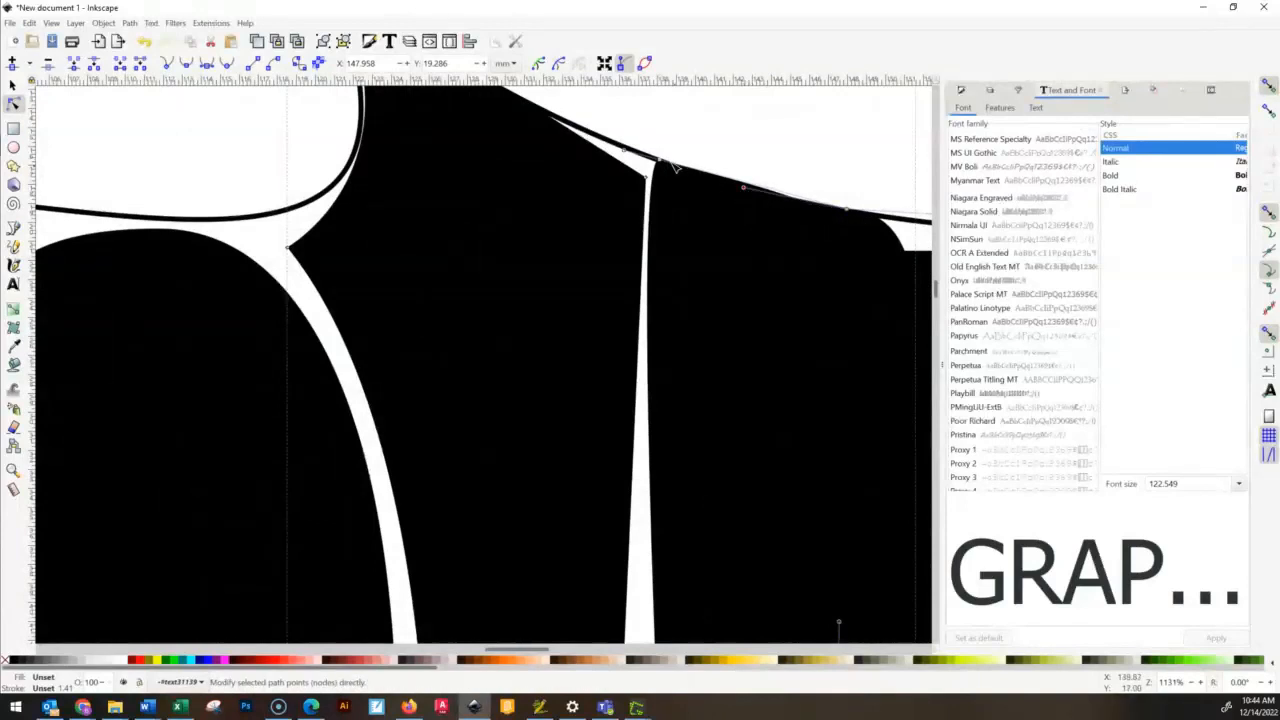
pyautogui.moveTo(663, 166)
pyautogui.mouseDown()
pyautogui.moveTo(680, 177)
pyautogui.moveTo(661, 163)
pyautogui.mouseUp()
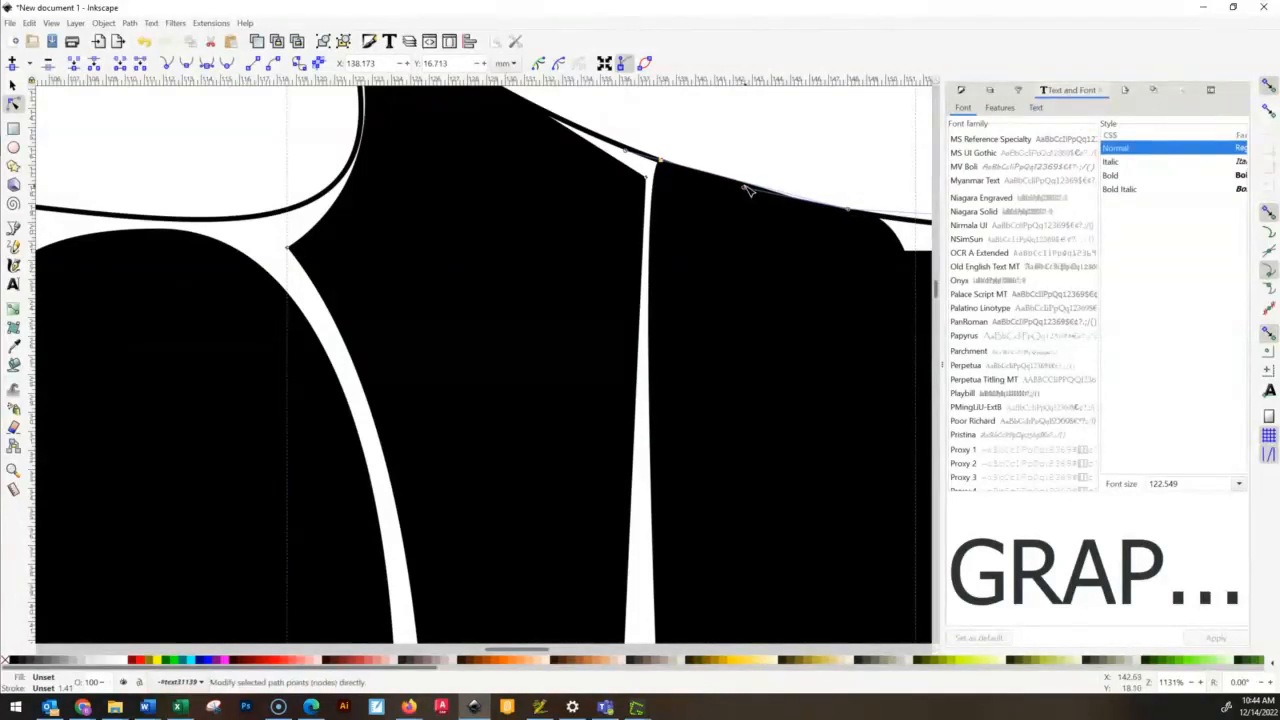
# - Retract the top-left node's handle into the node and realign the top-right node's inner handle so the H's right stem follows the outline
pyautogui.moveTo(745, 189); pyautogui.dragTo(738, 207)
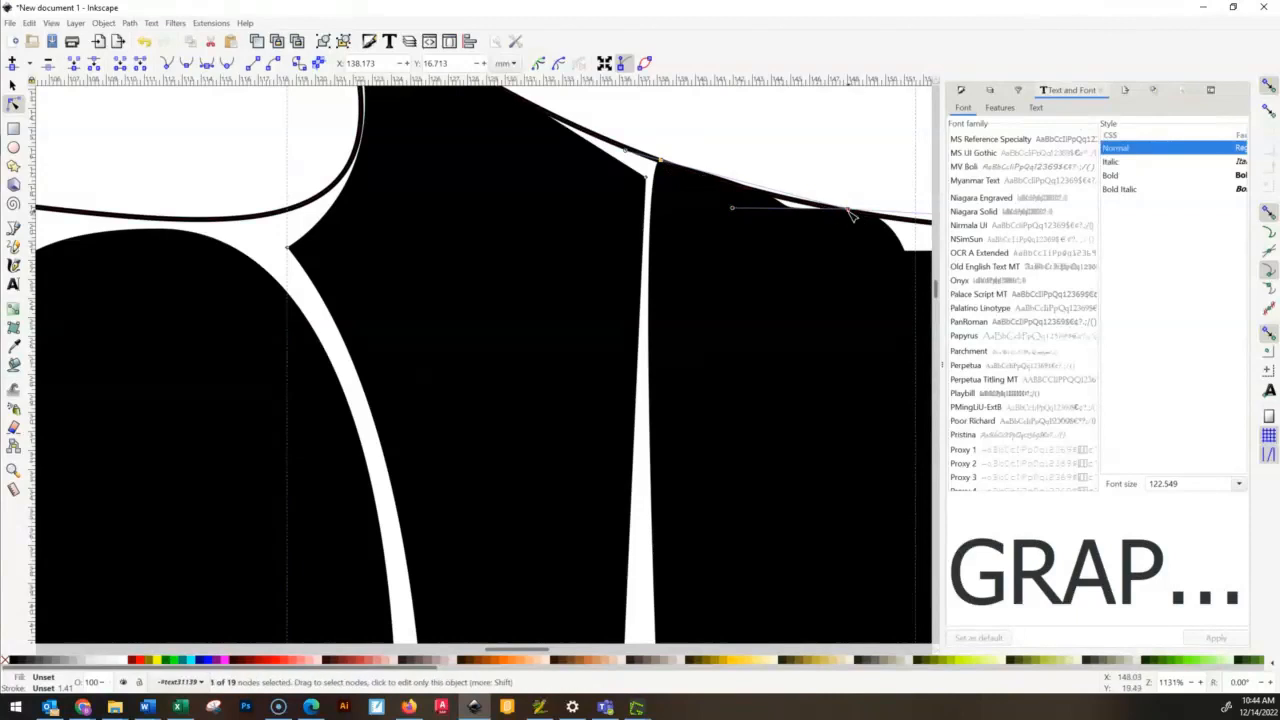
pyautogui.moveTo(851, 210); pyautogui.dragTo(662, 160)
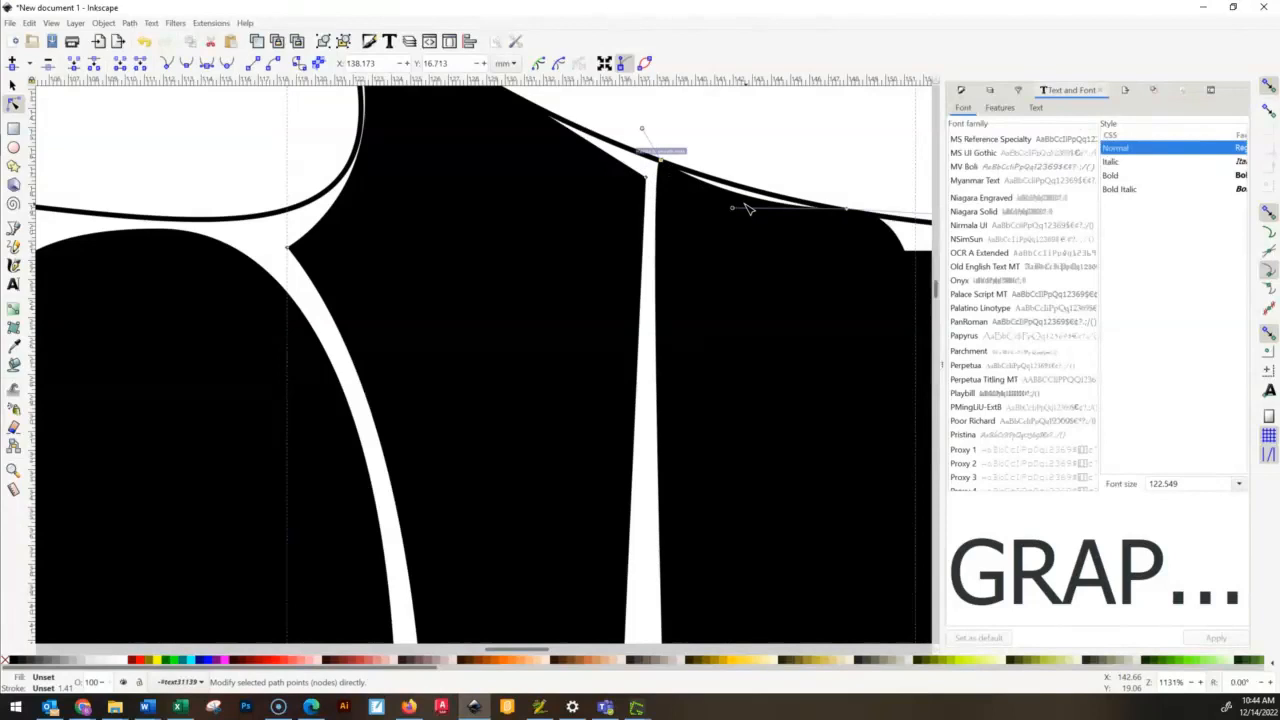
pyautogui.moveTo(733, 212); pyautogui.dragTo(717, 188)
pyautogui.moveTo(643, 129); pyautogui.dragTo(662, 165)
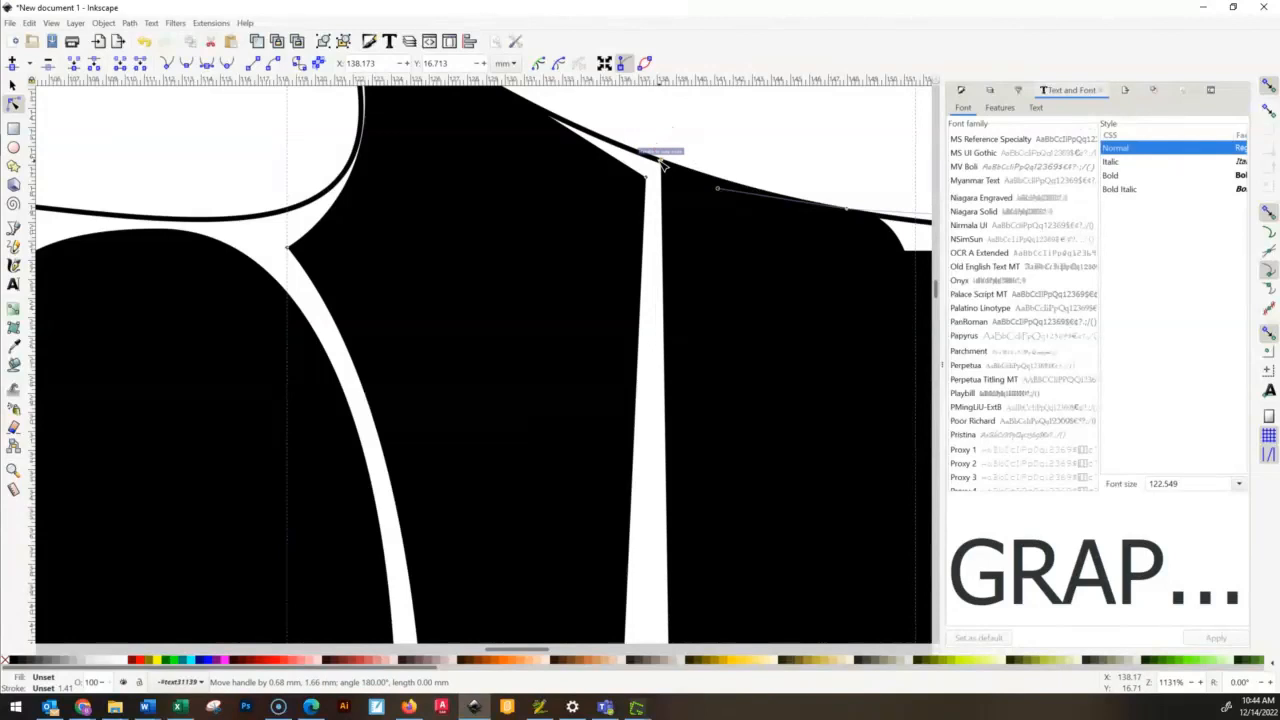
# - Bring the H's top-right node handle down inside the stem and adjust the lower edge handle so the right edge clears the I
pyautogui.scroll(-1, 866, 282)
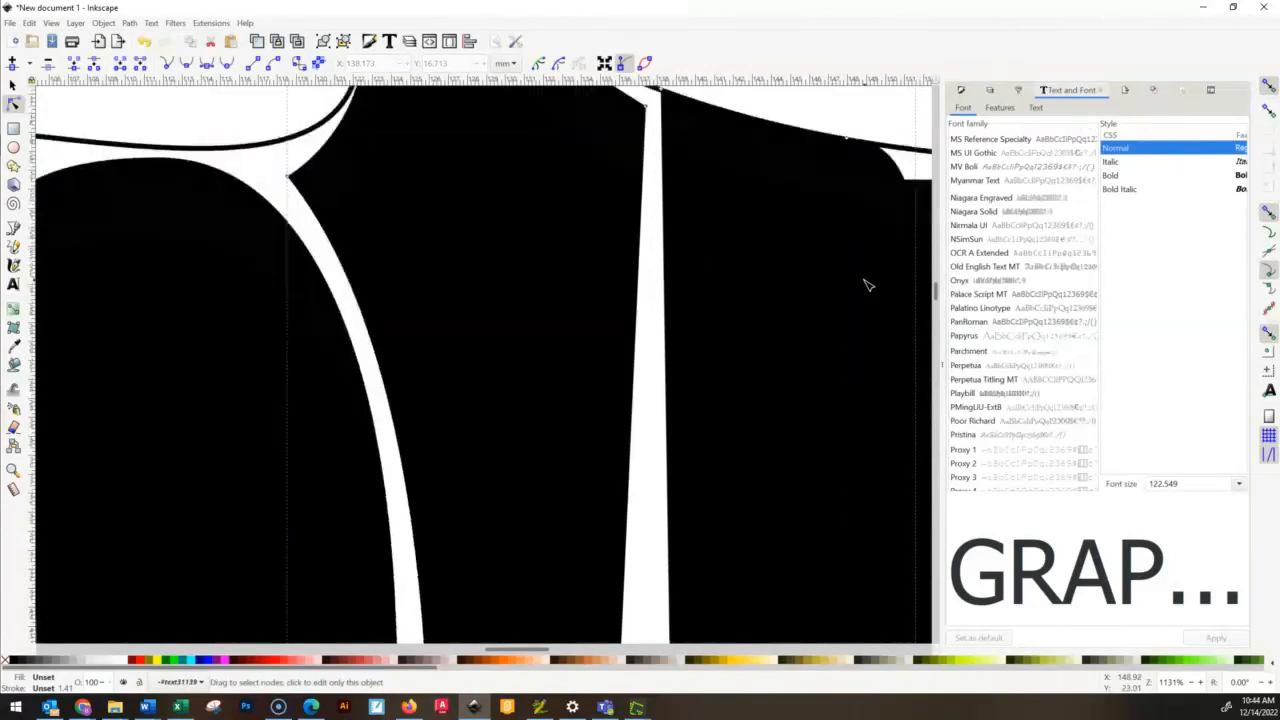
pyautogui.scroll(2, 860, 305)
pyautogui.moveTo(811, 324); pyautogui.dragTo(566, 243)
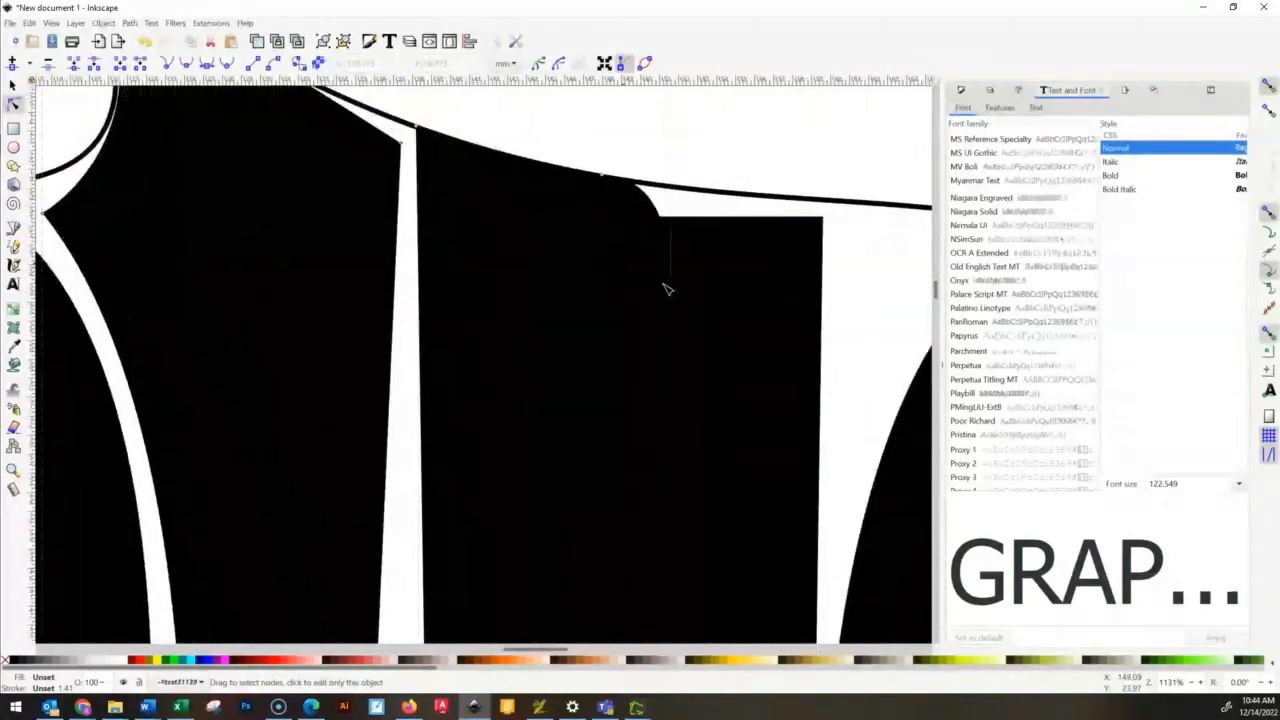
pyautogui.scroll(-4, 748, 321)
pyautogui.keyDown('ctrl'); pyautogui.scroll(-2, 737, 345); pyautogui.keyUp('ctrl')
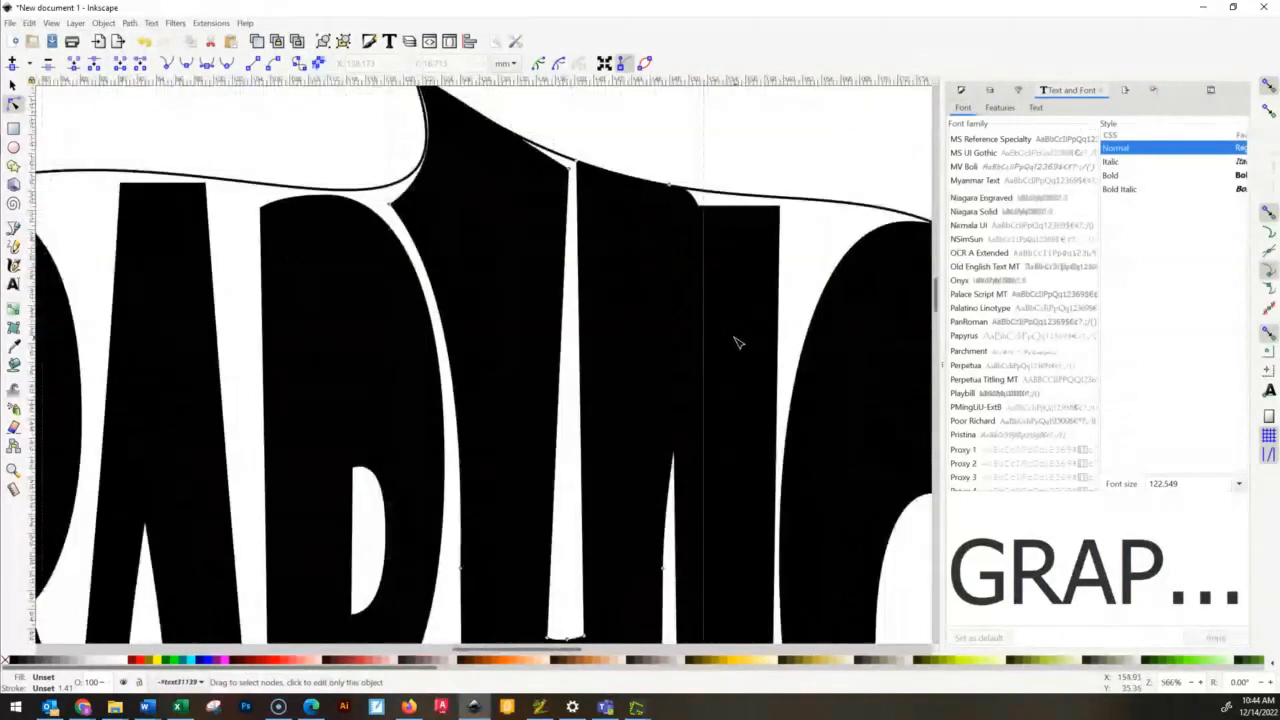
pyautogui.click(669, 185)
pyautogui.moveTo(751, 191); pyautogui.dragTo(649, 310)
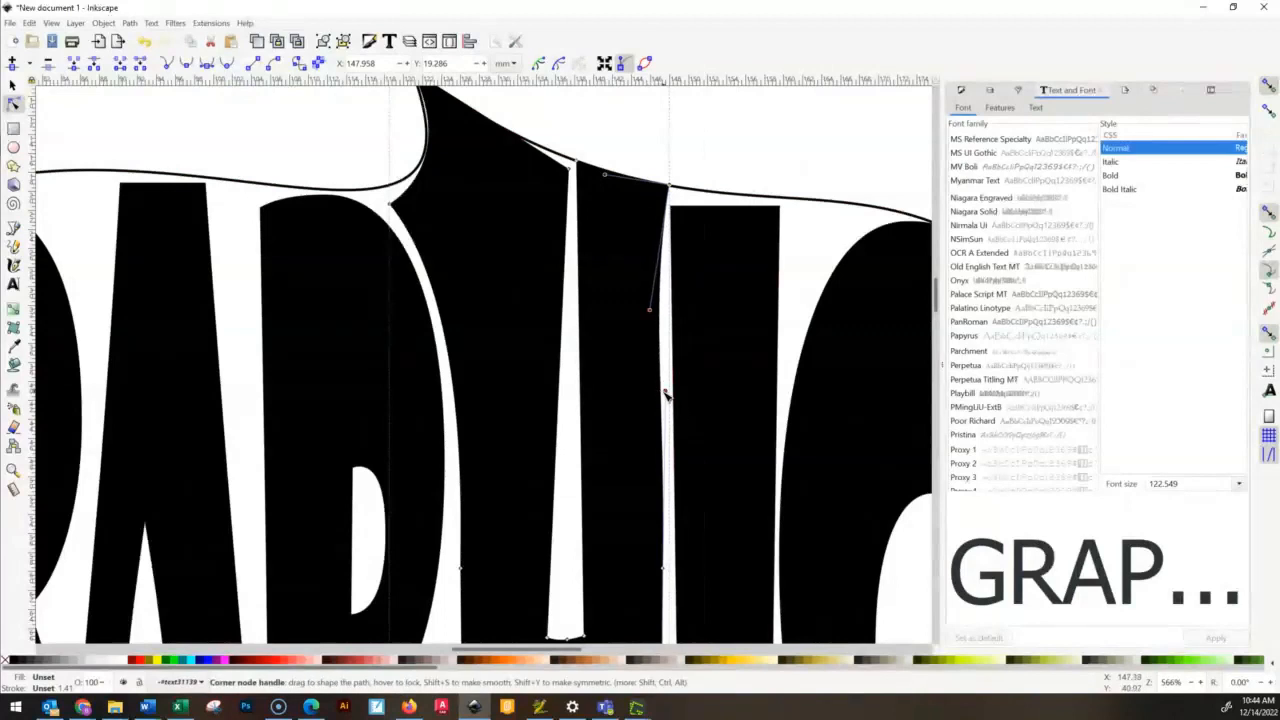
pyautogui.moveTo(665, 391); pyautogui.dragTo(646, 380)
pyautogui.click(808, 278)
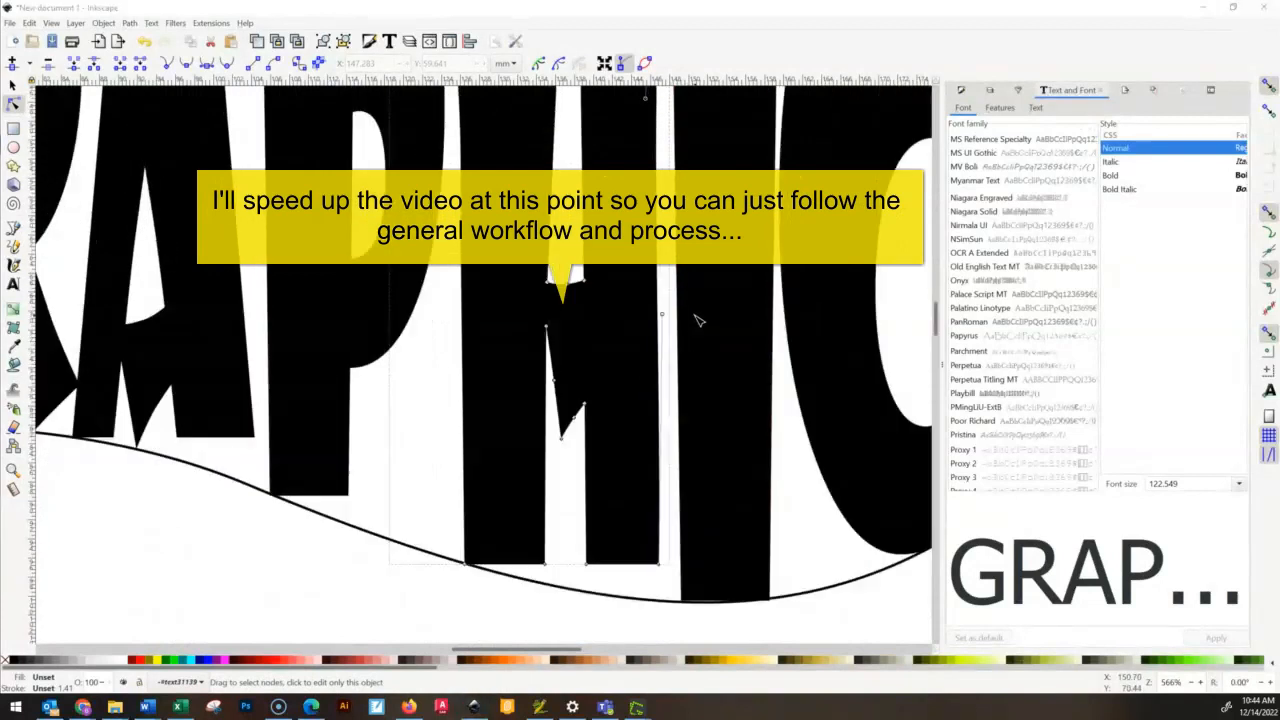
# - Raise the I's top-left corner onto the outline and move its top-right corner up to about X 159.7, Y 20.6 mm
pyautogui.scroll(-2, 837, 632)
pyautogui.scroll(3, 700, 240)
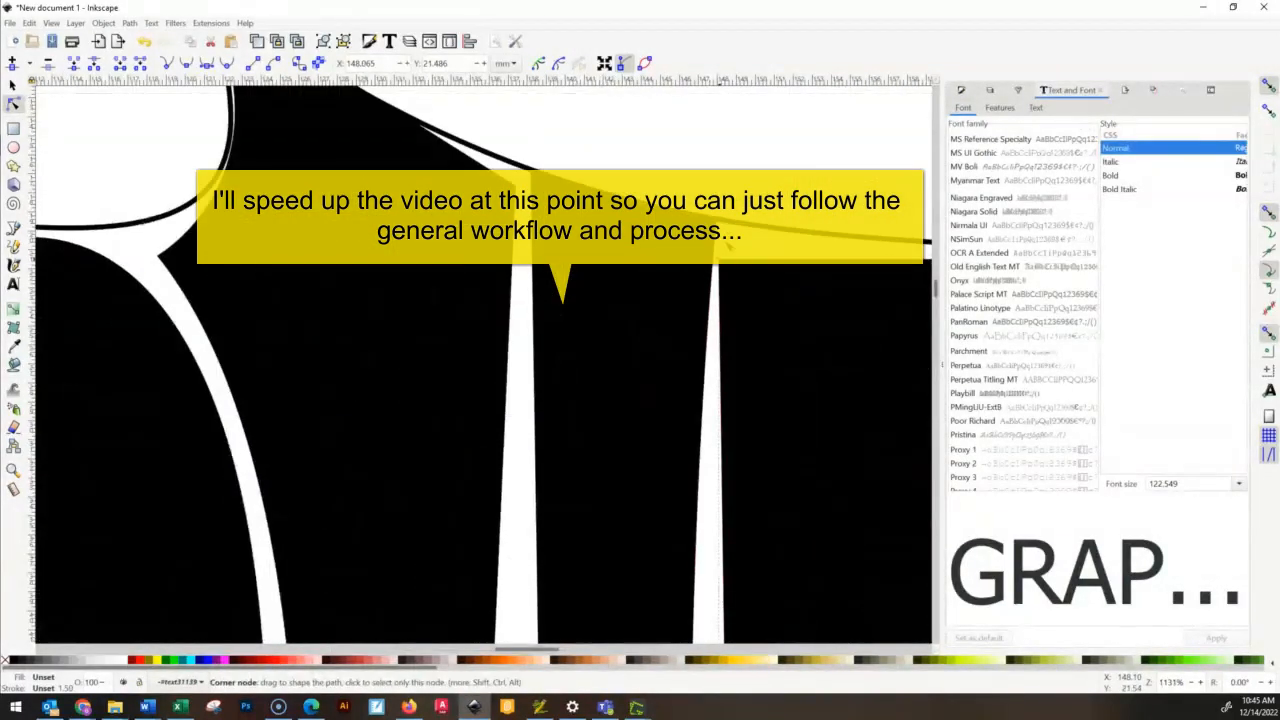
pyautogui.moveTo(715, 283); pyautogui.dragTo(733, 228)
pyautogui.scroll(-3, 735, 230)
pyautogui.scroll(5, 842, 340)
pyautogui.moveTo(781, 292); pyautogui.dragTo(785, 270)
# - Make the I's top corner smooth and adjust its handles to bend the top and right edges
pyautogui.click(187, 67)
pyautogui.moveTo(691, 167); pyautogui.dragTo(621, 272)
pyautogui.scroll(-5, 865, 382)
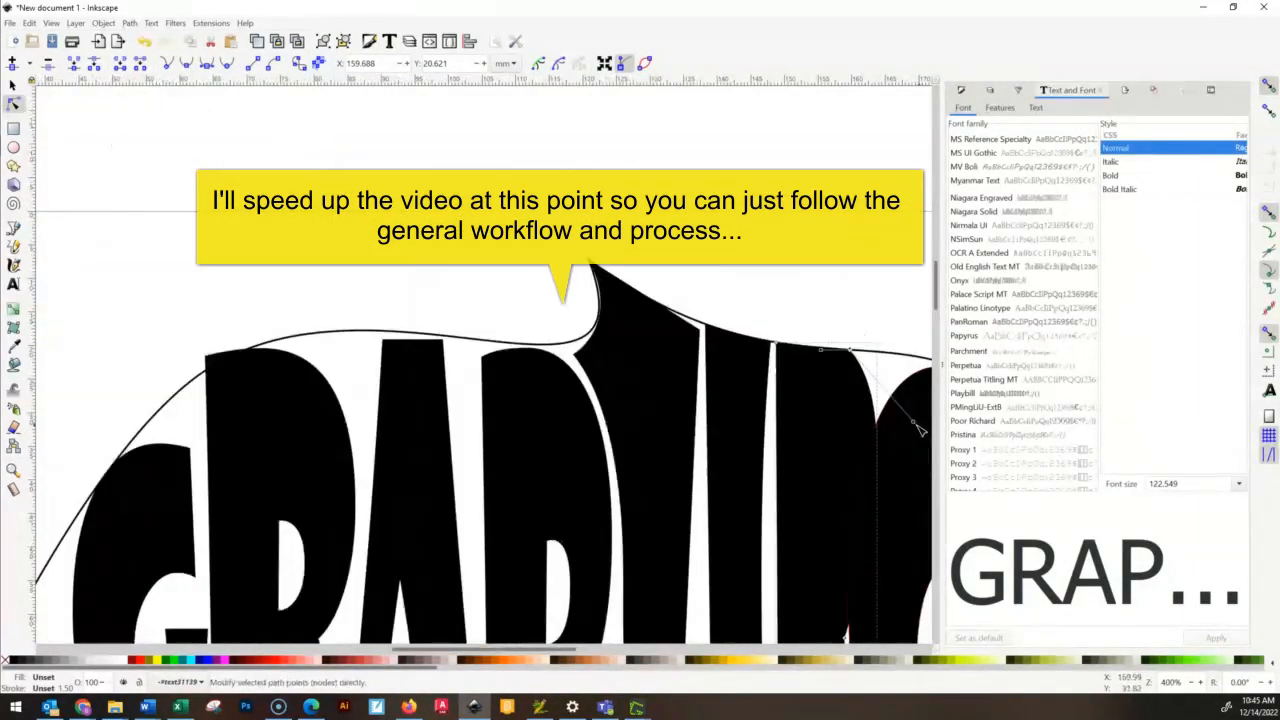
pyautogui.moveTo(914, 422); pyautogui.dragTo(834, 462)
pyautogui.scroll(6, 858, 400)
pyautogui.scroll(-6, 851, 363)
pyautogui.scroll(4, 866, 320)
# - Extend the I's top-right corner over the C along the outline and reshape the handles of both top nodes
pyautogui.moveTo(742, 378); pyautogui.dragTo(926, 393)
pyautogui.moveTo(814, 397); pyautogui.dragTo(575, 322)
pyautogui.moveTo(564, 239); pyautogui.dragTo(600, 406)
pyautogui.scroll(-2, 546, 192)
pyautogui.moveTo(157, 143); pyautogui.dragTo(489, 279)
pyautogui.moveTo(545, 206); pyautogui.dragTo(597, 298)
pyautogui.moveTo(481, 267); pyautogui.dragTo(509, 281)
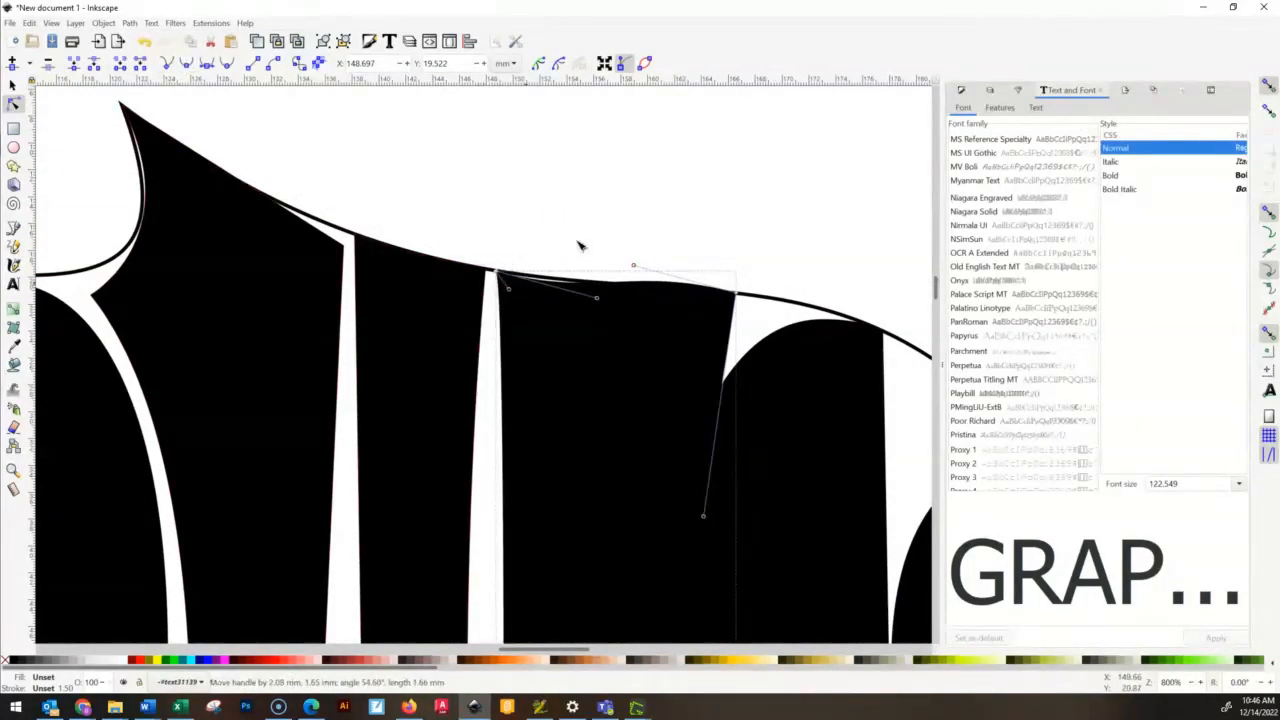
# - Adjust the handles along the I's top and right edge to follow the outline and the C's curve
pyautogui.click(581, 243)
pyautogui.scroll(-3, 584, 243)
pyautogui.moveTo(738, 188); pyautogui.dragTo(595, 198)
pyautogui.moveTo(630, 169); pyautogui.dragTo(619, 164)
pyautogui.moveTo(703, 409); pyautogui.dragTo(625, 363)
pyautogui.click(779, 409)
# - Delete the node midway down the I's right edge
pyautogui.scroll(-10, 779, 409)
pyautogui.scroll(2, 783, 413)
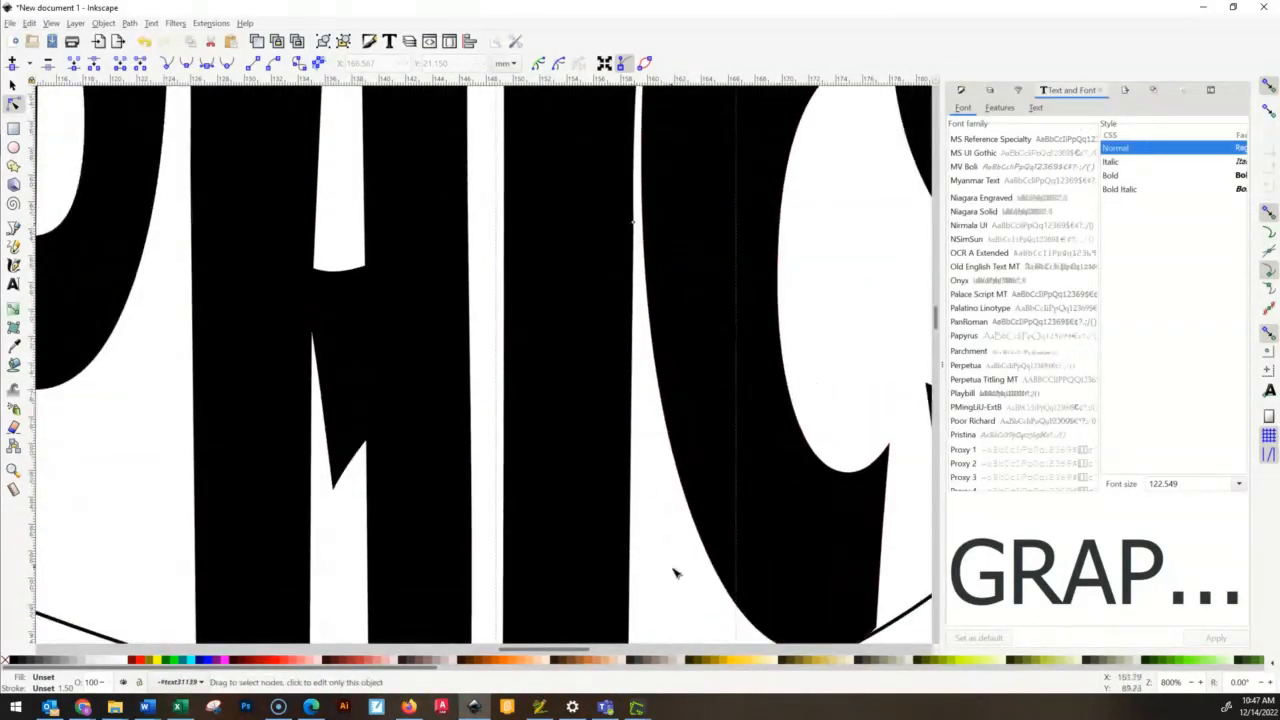
pyautogui.press('Delete')
# - Extend the I's bottom-right corner under the C to about X 165.6, Y 99.0 mm and bend the right edge around the C
pyautogui.scroll(-4, 633, 270)
pyautogui.moveTo(630, 579); pyautogui.dragTo(692, 562)
pyautogui.moveTo(692, 262); pyautogui.dragTo(631, 286)
pyautogui.moveTo(692, 562); pyautogui.dragTo(723, 556)
pyautogui.moveTo(662, 282); pyautogui.dragTo(626, 296)
pyautogui.scroll(-3, 628, 300)
pyautogui.scroll(3, 655, 560)
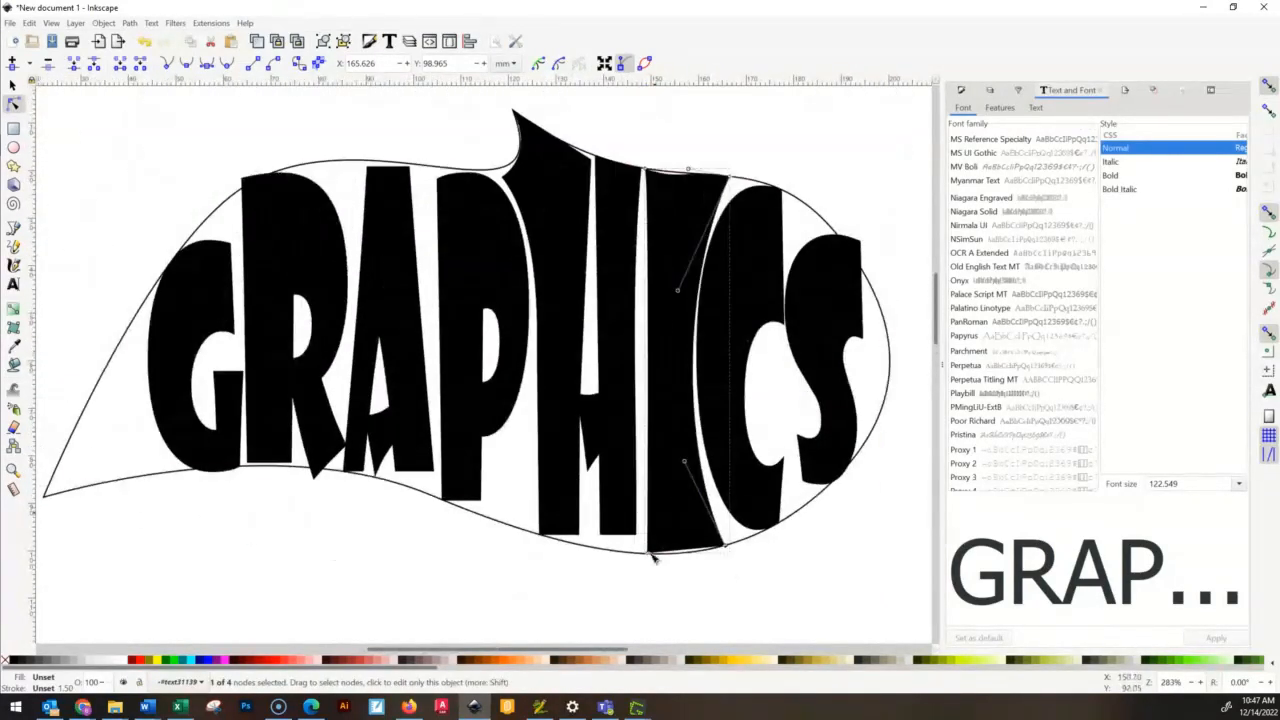
# - Reshape the H's right edge toward the I, lowering its bottom-right corner to about X 147.1, Y 100.4 mm and nudging its top-right node outward
pyautogui.click(620, 328)
pyautogui.click(642, 169)
pyautogui.click(637, 307)
pyautogui.click(642, 168)
pyautogui.moveTo(630, 303); pyautogui.dragTo(648, 312)
pyautogui.moveTo(639, 410); pyautogui.dragTo(642, 445)
pyautogui.moveTo(637, 534); pyautogui.dragTo(638, 552)
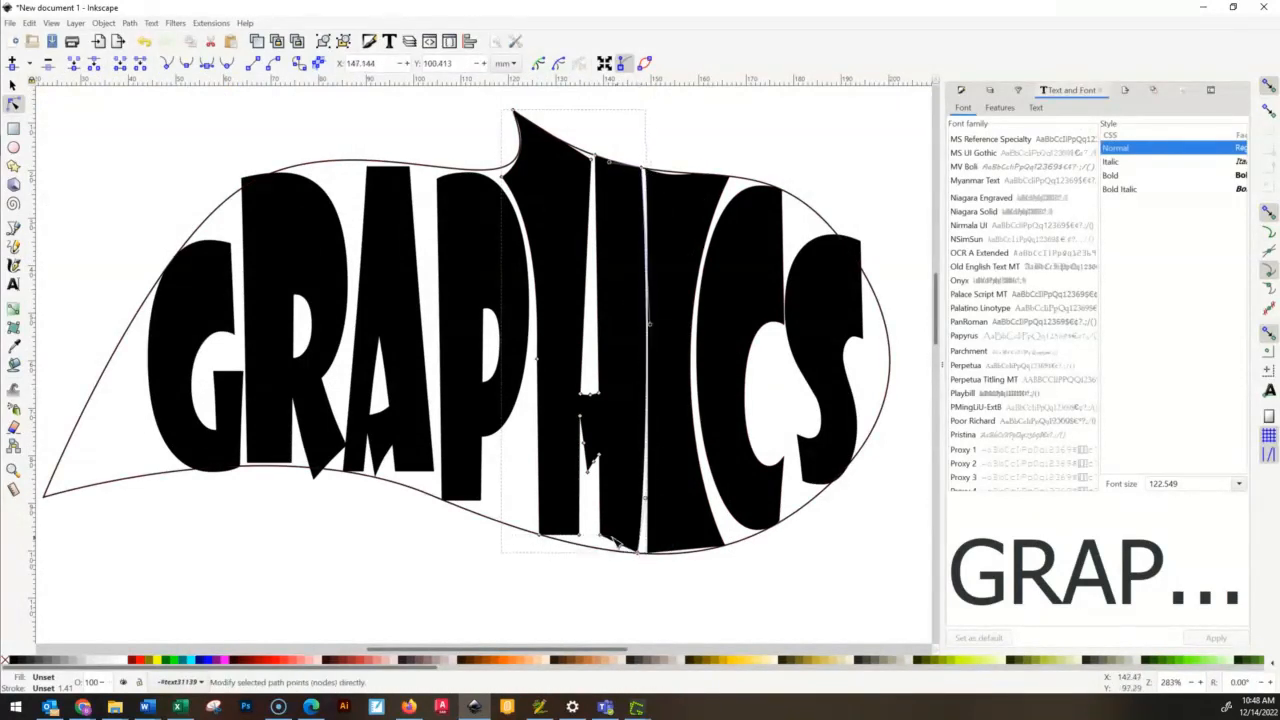
pyautogui.moveTo(643, 168); pyautogui.dragTo(646, 169)
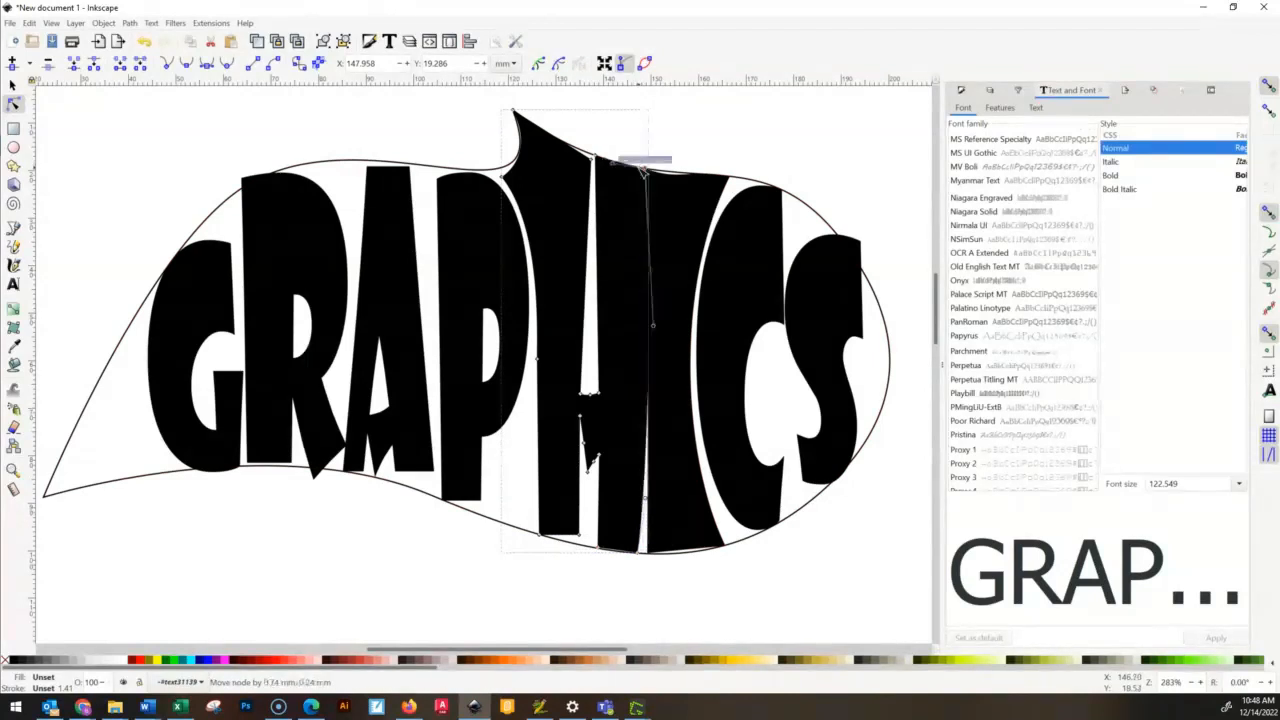
# - Extend the inner edge of the H's right leg to the outline and smooth the jagged notch below the crossbar
pyautogui.scroll(3, 646, 167)
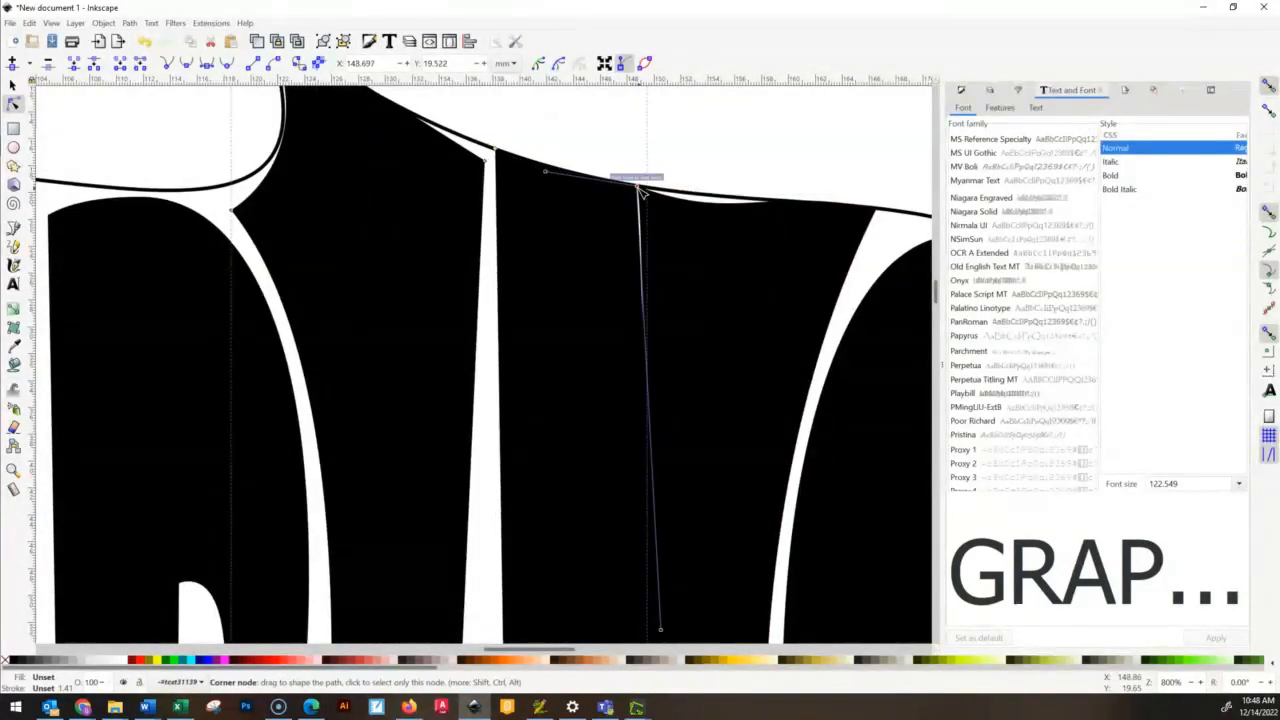
pyautogui.scroll(-15, 600, 350)
pyautogui.click(520, 552)
pyautogui.moveTo(520, 553); pyautogui.dragTo(560, 573)
pyautogui.moveTo(441, 482); pyautogui.dragTo(522, 538)
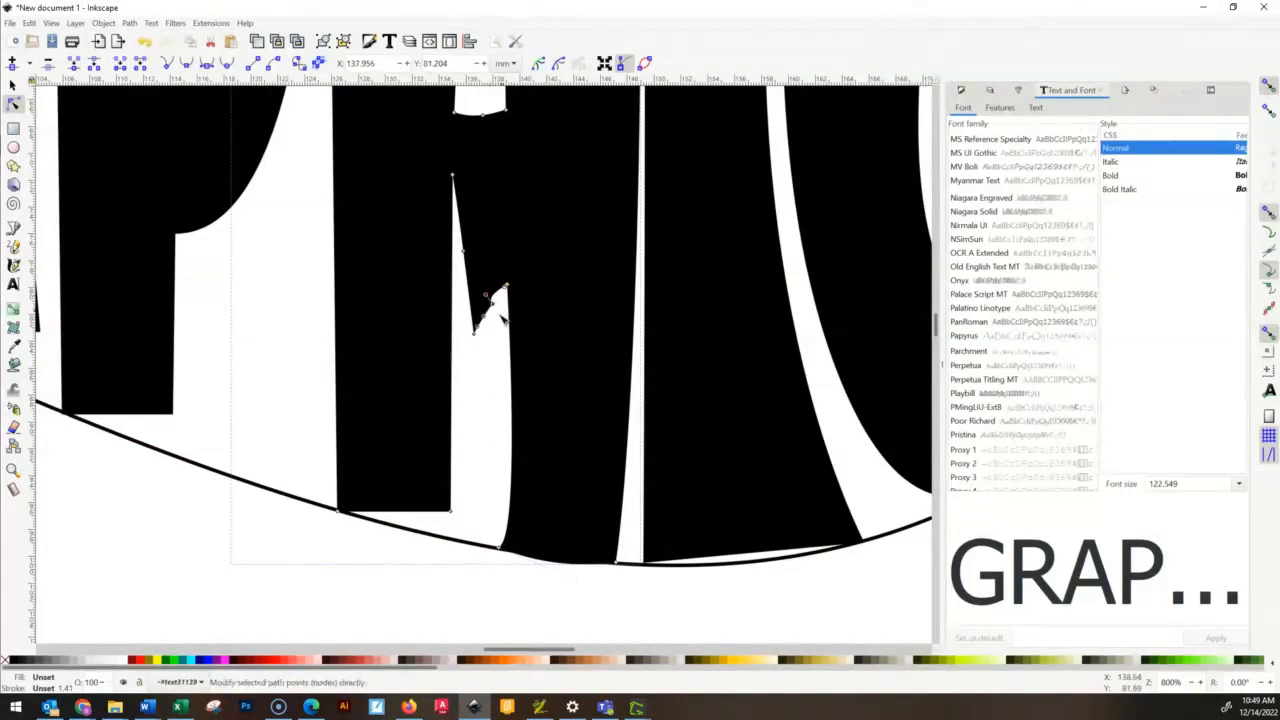
pyautogui.moveTo(470, 285); pyautogui.dragTo(477, 214)
# - Lower the bottom-right corner of the H's left leg to about X 134.3, Y 98.6 mm and bend its adjoining edges
pyautogui.moveTo(451, 512); pyautogui.dragTo(443, 538)
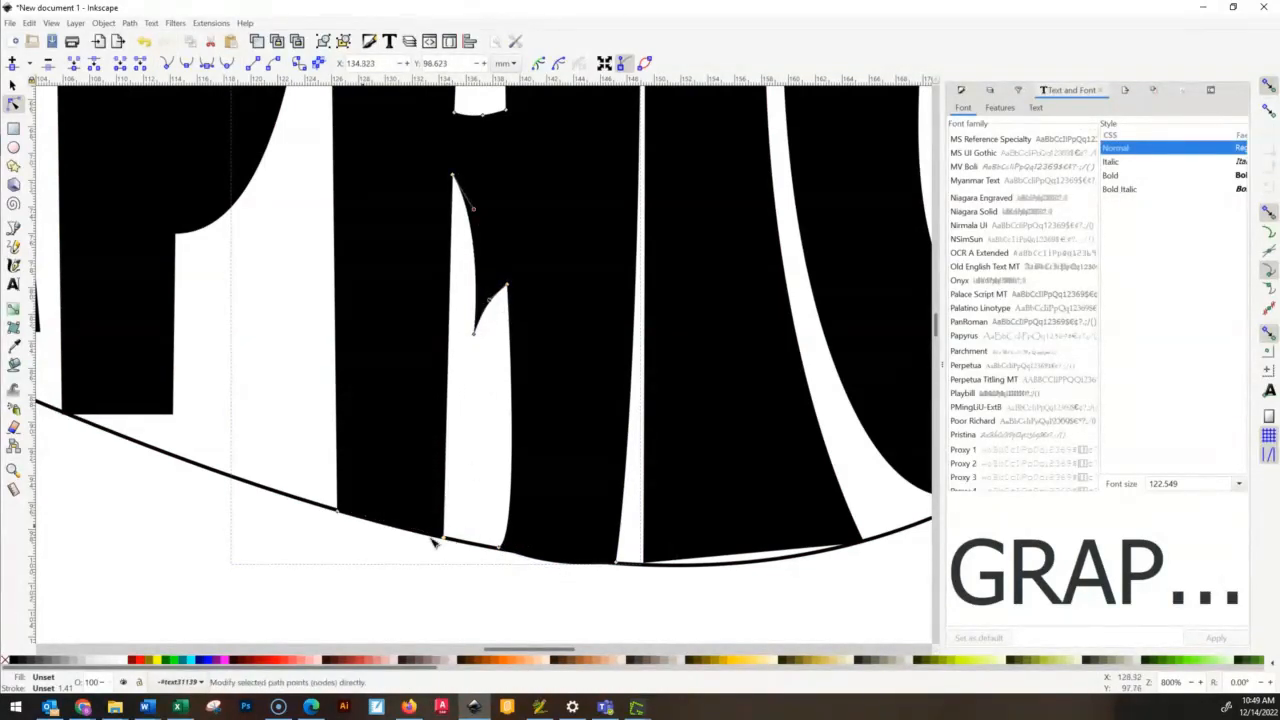
pyautogui.click(188, 63)
pyautogui.click(167, 63)
pyautogui.moveTo(538, 464)
pyautogui.mouseDown()
pyautogui.moveTo(438, 434)
pyautogui.moveTo(481, 299)
pyautogui.mouseUp()
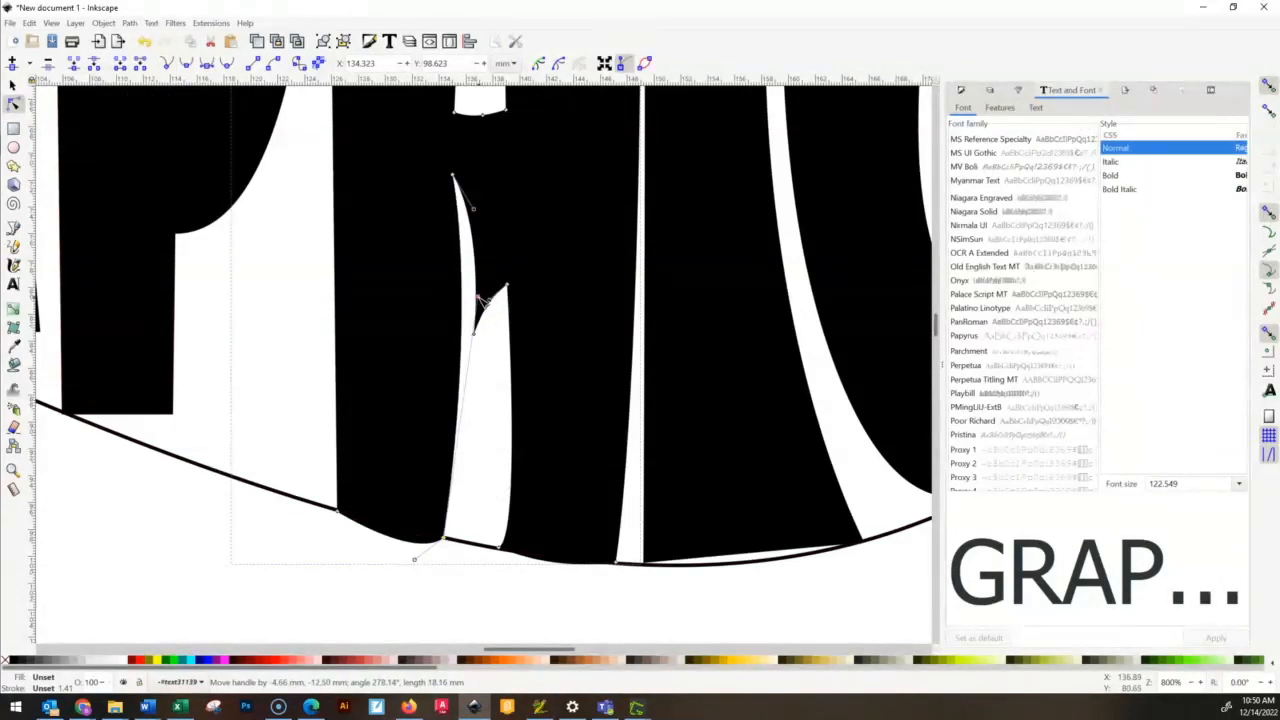
pyautogui.moveTo(431, 548); pyautogui.dragTo(397, 527)
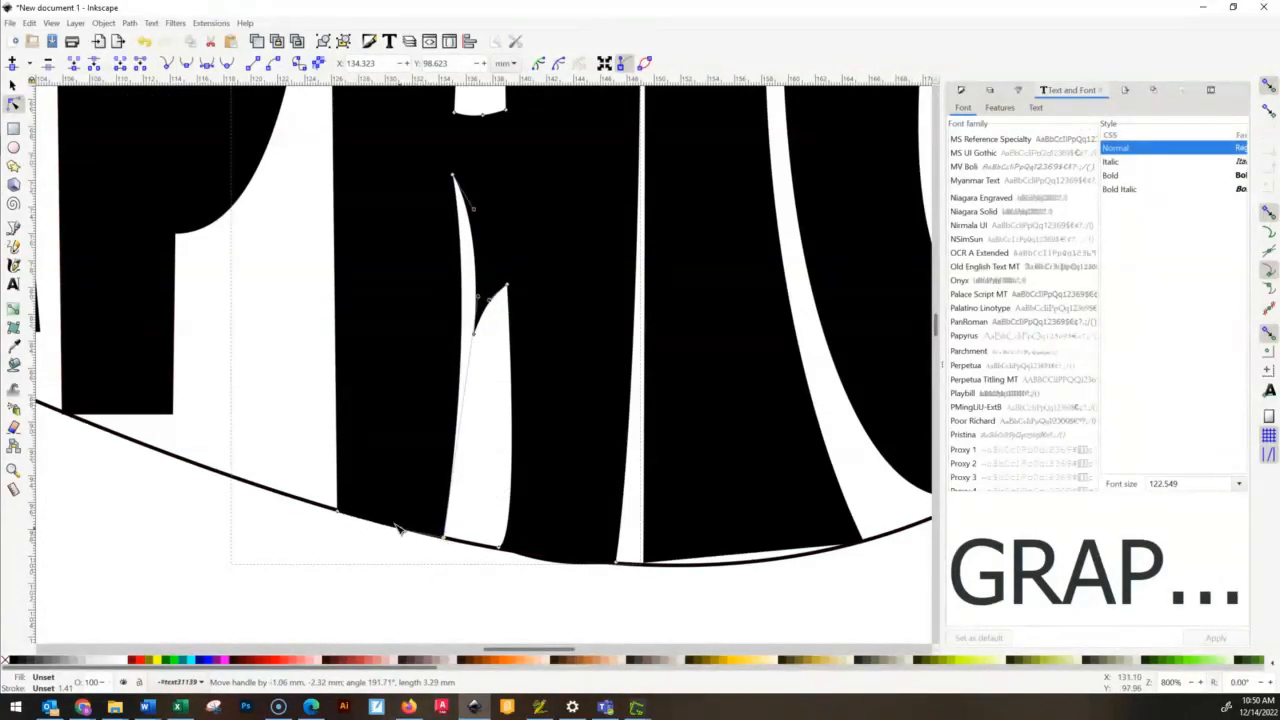
pyautogui.click(489, 426)
# - Delete the surplus nodes on the C's upper-left curve and reshape it with the remaining handles
pyautogui.scroll(1, 489, 426)
pyautogui.scroll(-6, 655, 358)
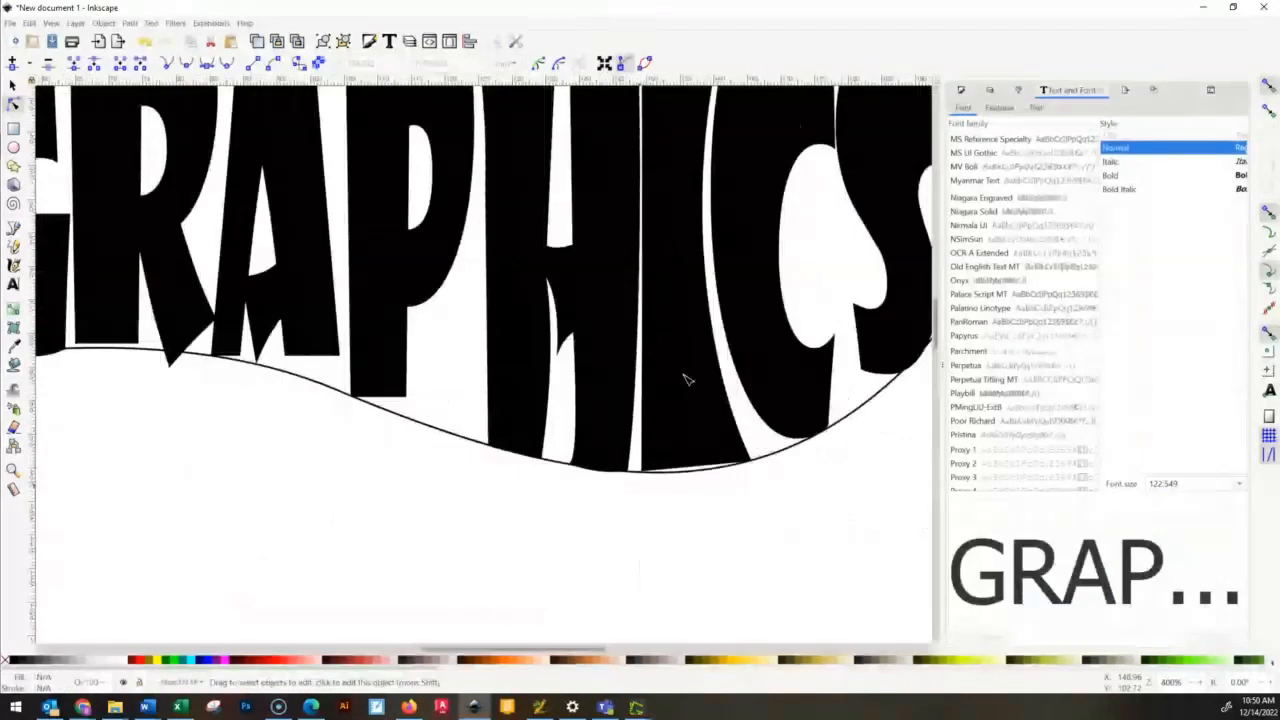
pyautogui.scroll(4, 738, 338)
pyautogui.click(567, 139)
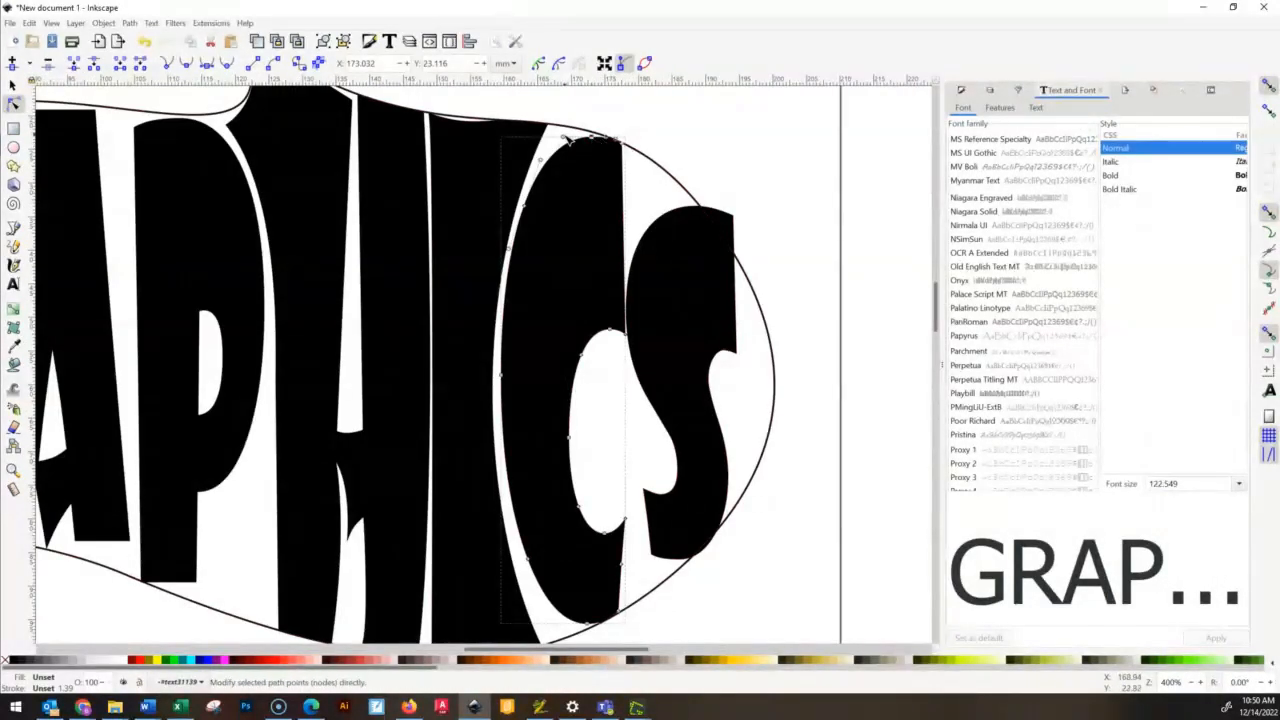
pyautogui.moveTo(564, 137); pyautogui.dragTo(550, 109)
pyautogui.press('Delete')
pyautogui.moveTo(552, 147); pyautogui.dragTo(530, 97)
pyautogui.click(524, 206)
pyautogui.press('Delete')
pyautogui.moveTo(670, 624); pyautogui.dragTo(505, 624)
# - Round the S's top up toward the outline, moving its top-right corner inward and reshaping its upper-left curve
pyautogui.click(677, 434)
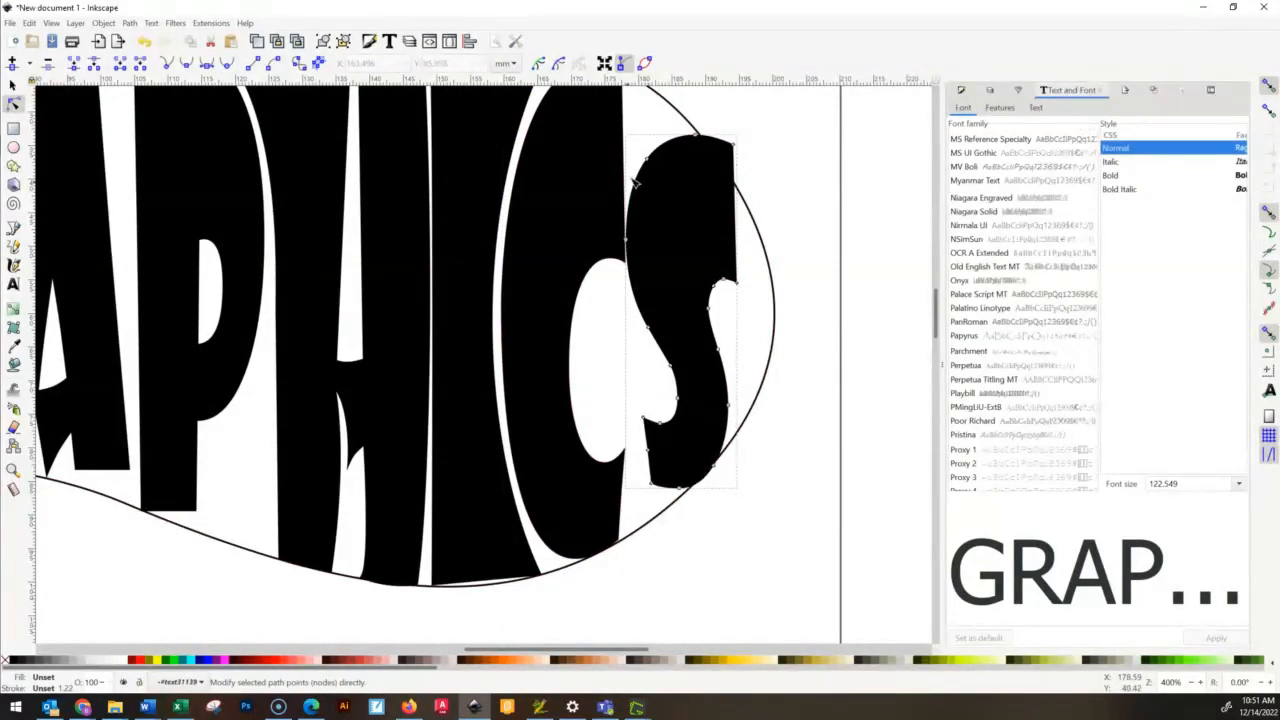
pyautogui.moveTo(737, 148); pyautogui.dragTo(718, 157)
pyautogui.moveTo(630, 160); pyautogui.dragTo(717, 148)
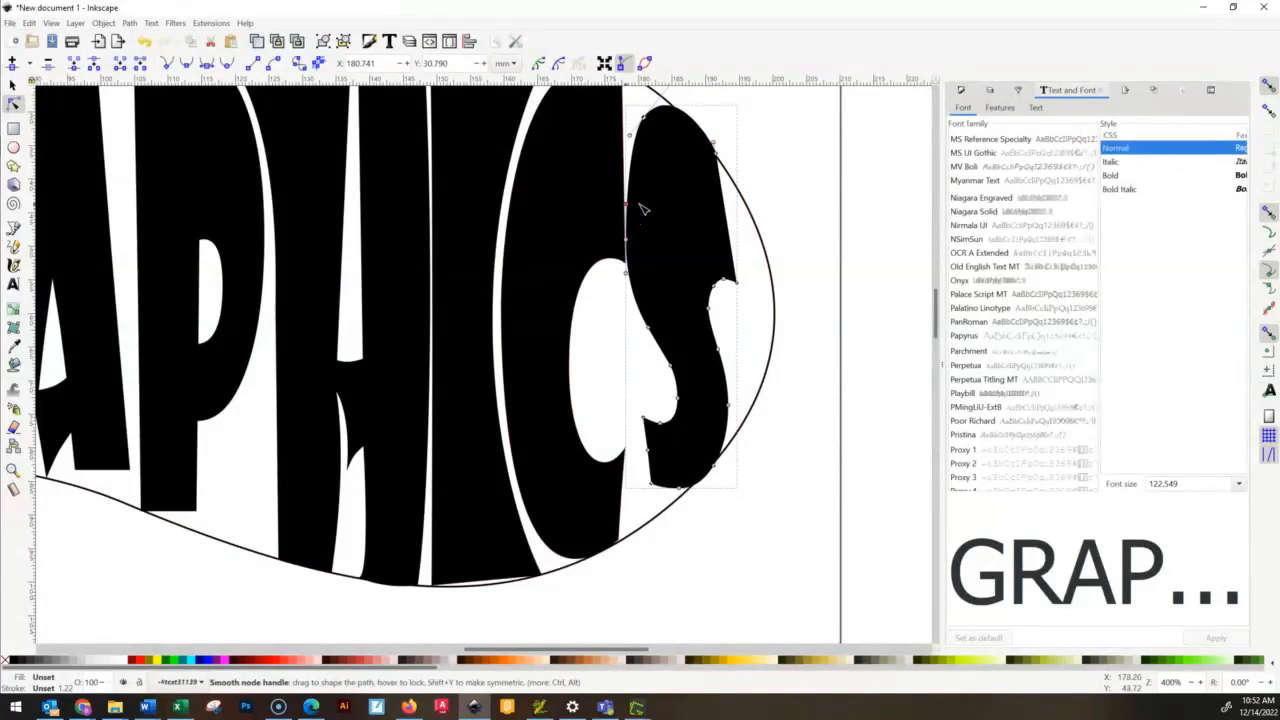
pyautogui.moveTo(627, 228); pyautogui.dragTo(602, 216)
# - Extend the S's upper tip to about X 199.6, Y 55.2 mm and delete the extra node on its upper-right edge
pyautogui.moveTo(714, 406); pyautogui.dragTo(741, 382)
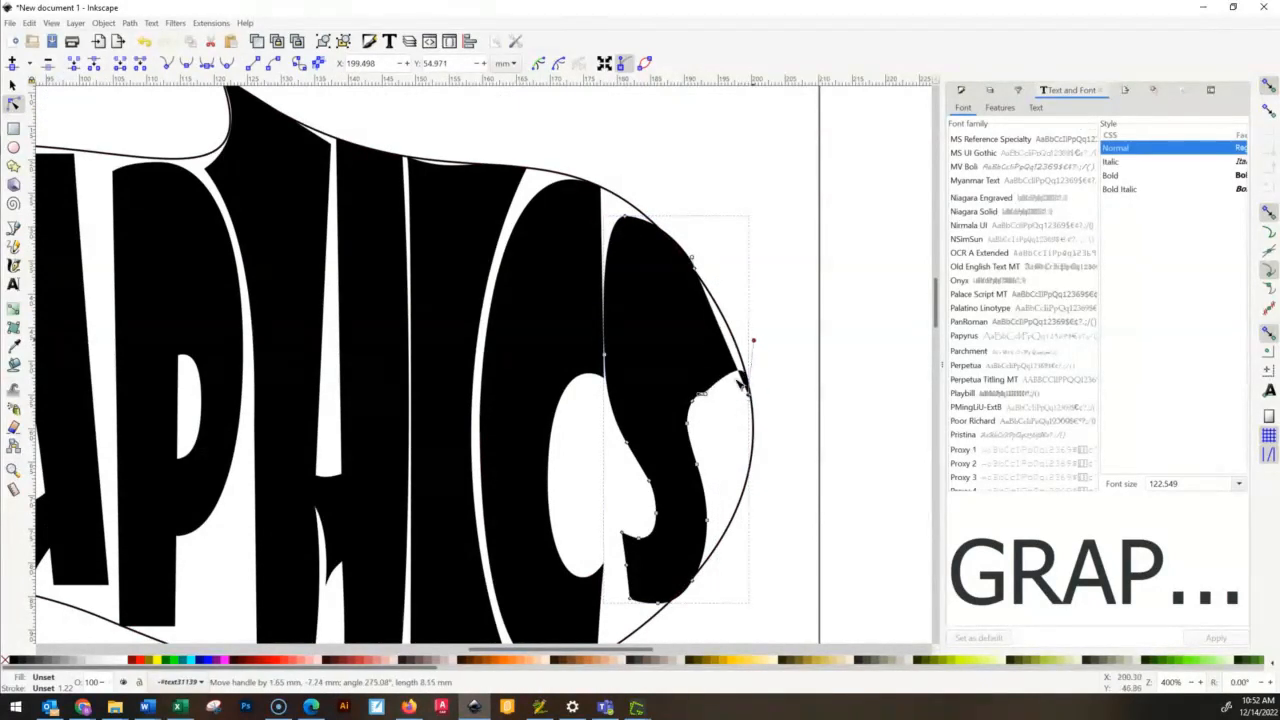
pyautogui.moveTo(682, 249); pyautogui.dragTo(677, 241)
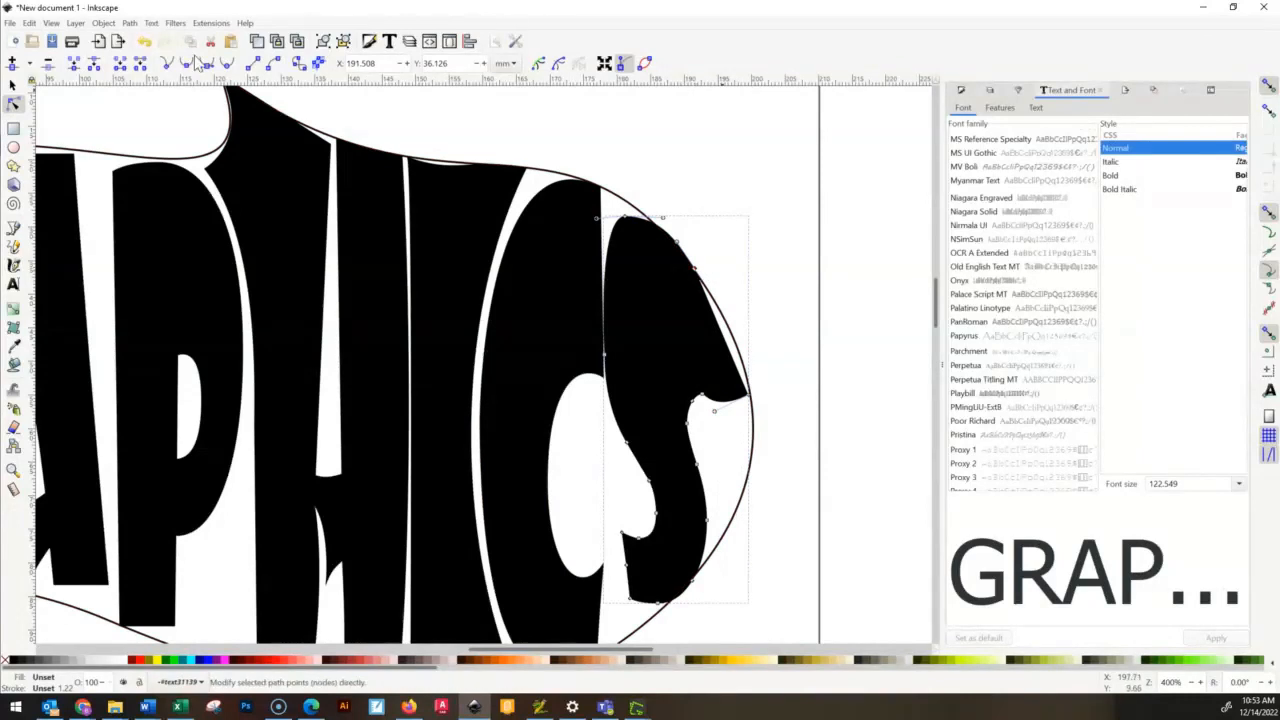
pyautogui.moveTo(679, 241); pyautogui.dragTo(671, 224)
pyautogui.click(754, 401)
pyautogui.moveTo(706, 399); pyautogui.dragTo(702, 386)
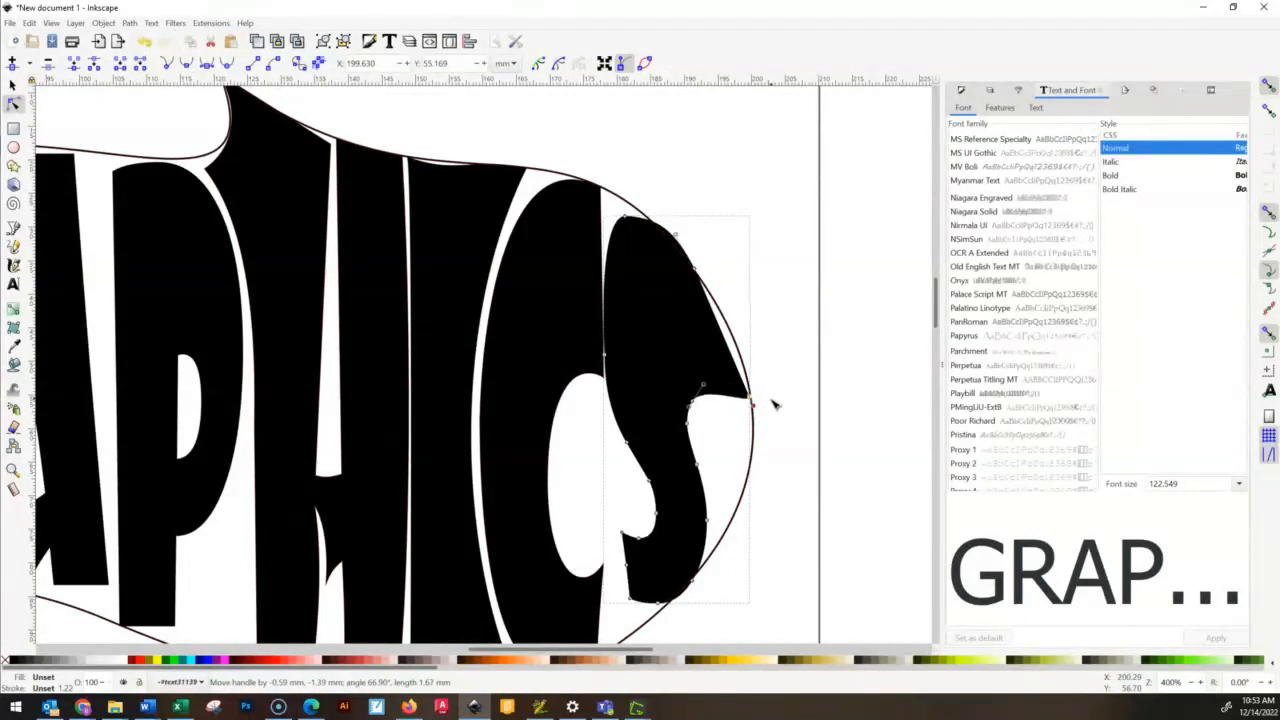
pyautogui.moveTo(750, 399); pyautogui.dragTo(759, 336)
pyautogui.press('Delete')
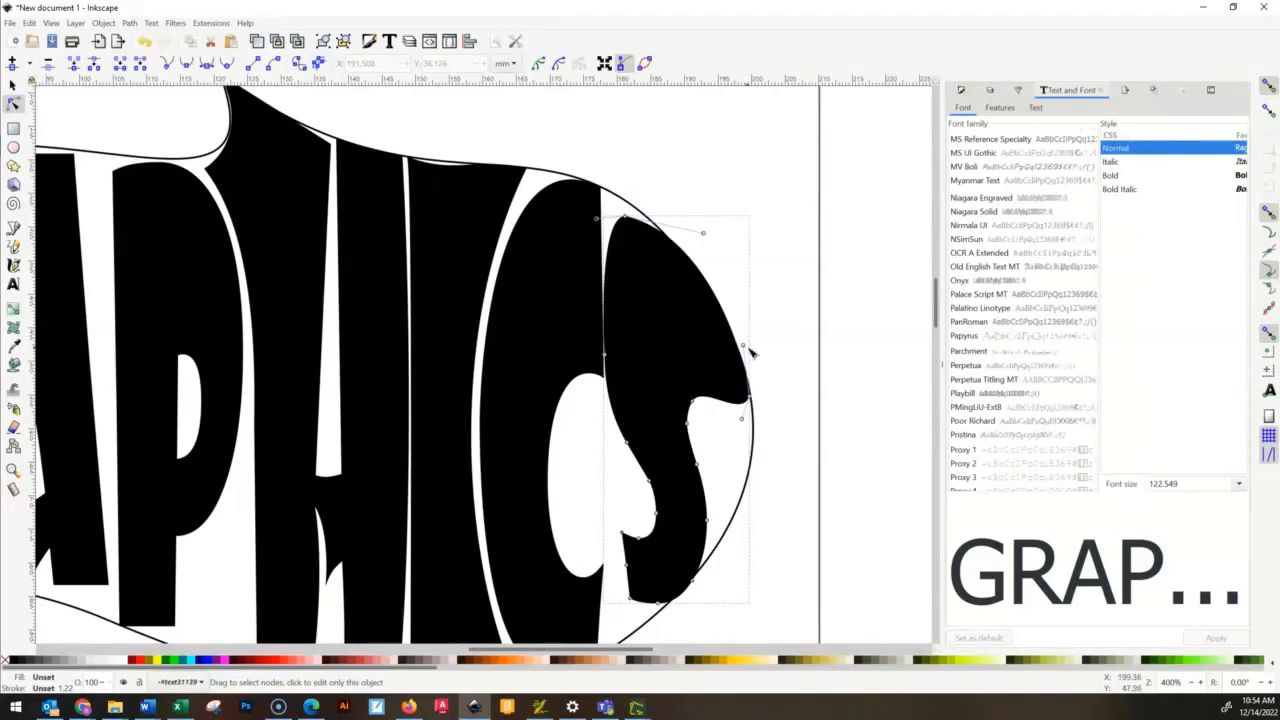
# - Curve the underside of the S's upper tip and delete the extra node at its inner bend
pyautogui.moveTo(742, 419); pyautogui.dragTo(698, 334)
pyautogui.click(692, 401)
pyautogui.press('Delete')
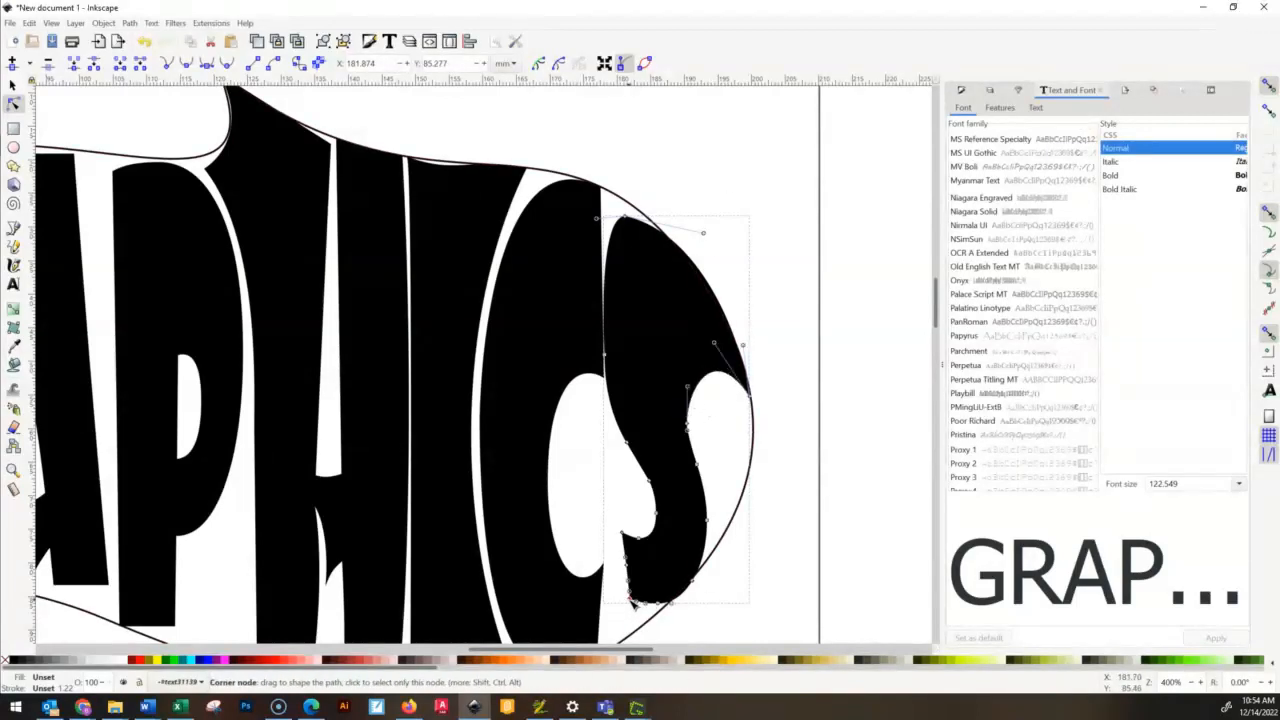
# - Extend the S's bottom-left corner to about X 179.5, Y 92.4 mm and bend the bottom edge along the outline
pyautogui.scroll(4, 773, 560)
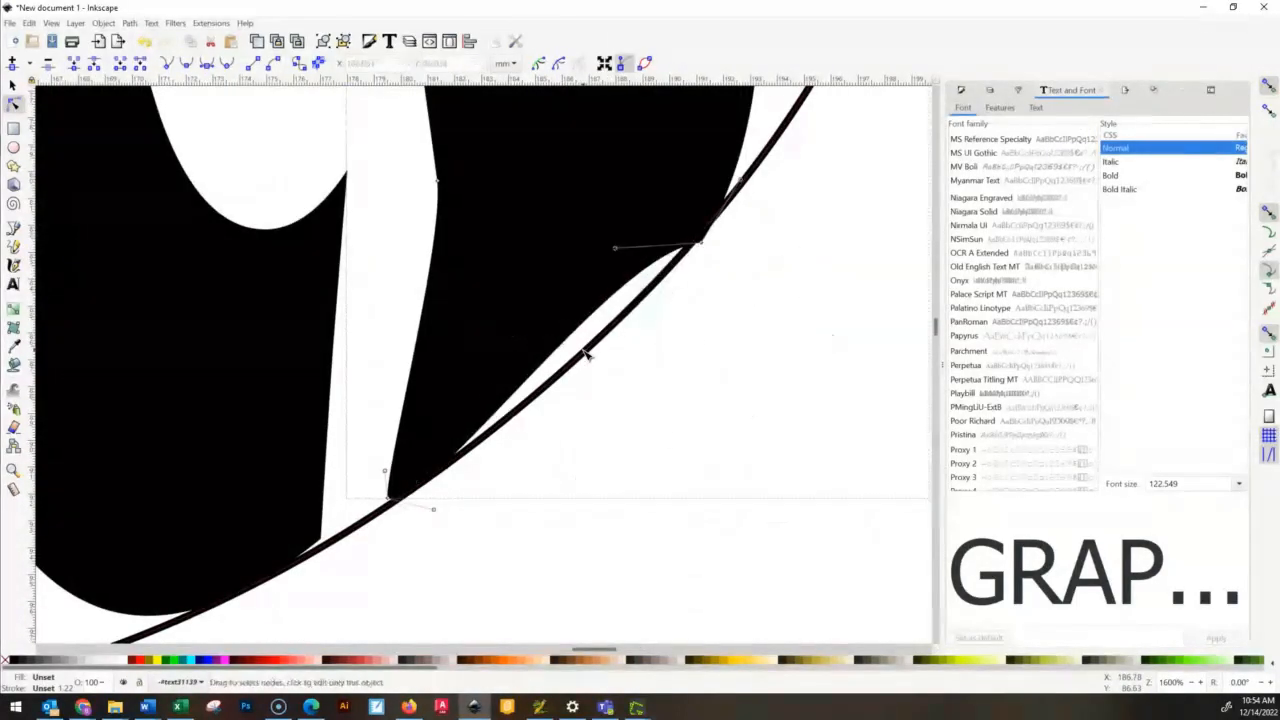
pyautogui.moveTo(615, 249); pyautogui.dragTo(592, 348)
pyautogui.moveTo(433, 510); pyautogui.dragTo(475, 449)
pyautogui.moveTo(391, 502); pyautogui.dragTo(463, 461)
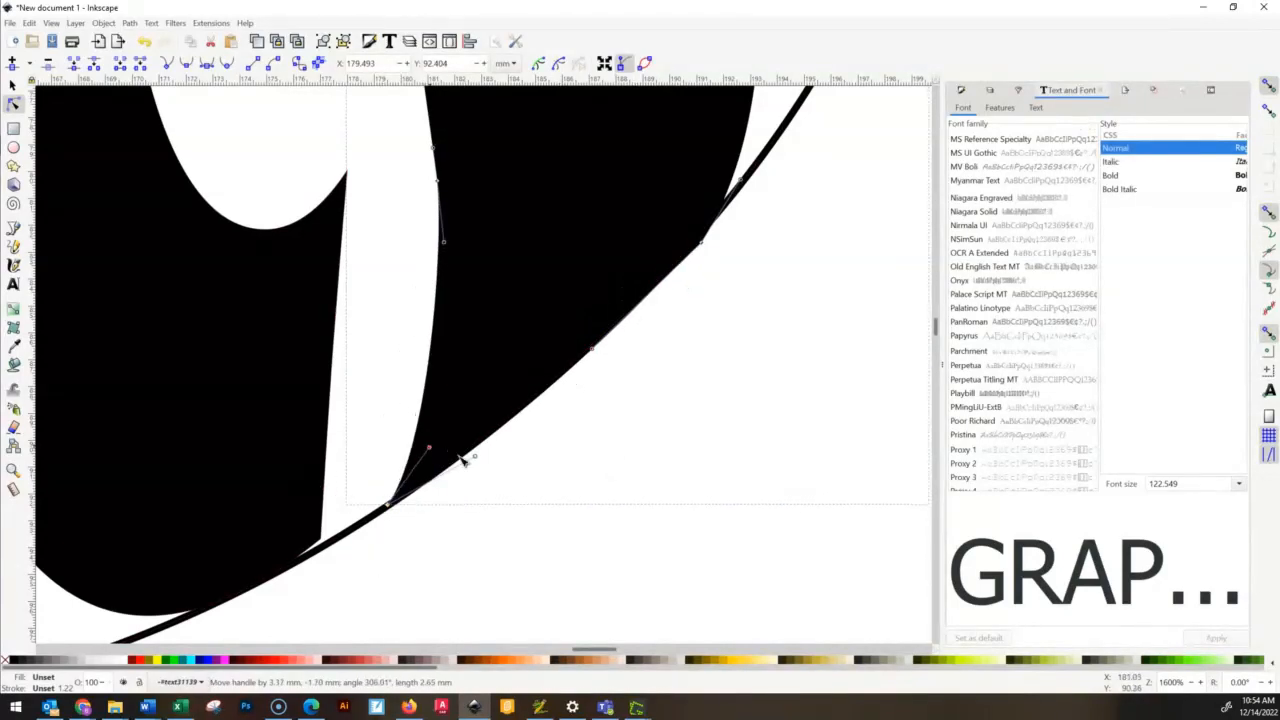
pyautogui.moveTo(704, 248); pyautogui.dragTo(600, 345)
pyautogui.scroll(-4, 706, 306)
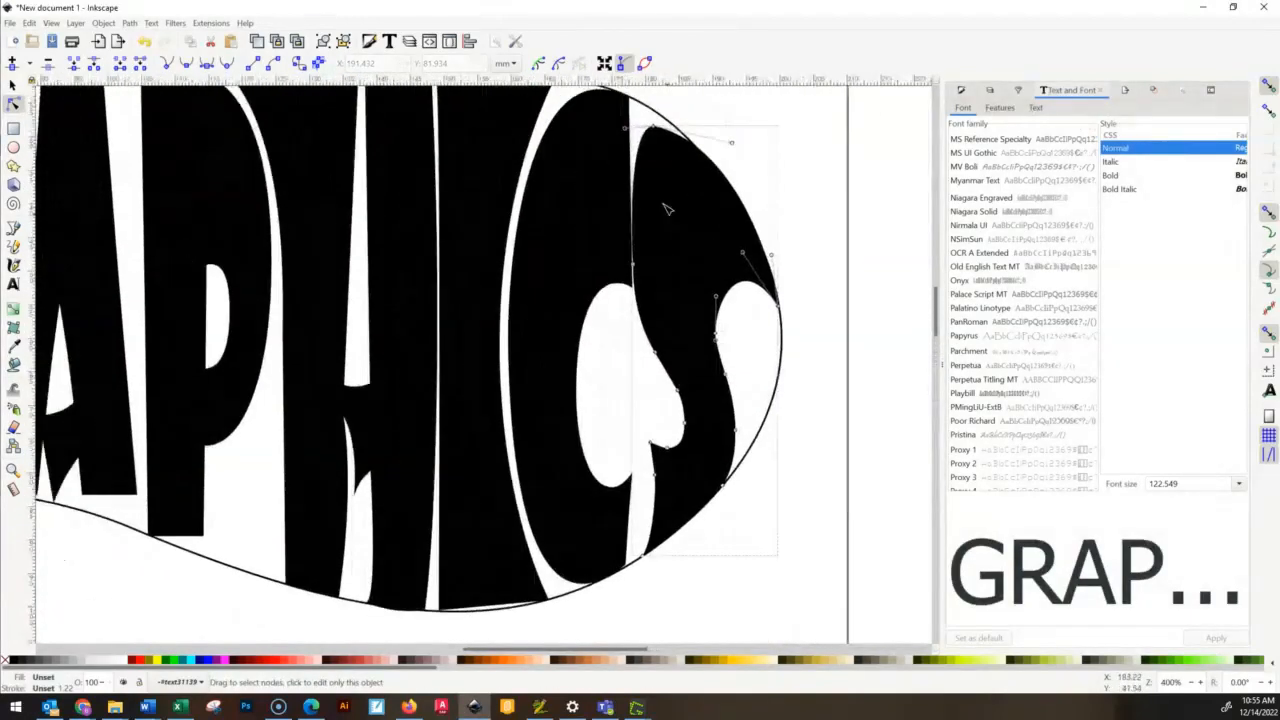
# - Reshape the S's top into a narrow arc touching the outline, with its upper-left node at about X 179.4, Y 31.2 mm
pyautogui.moveTo(731, 142); pyautogui.dragTo(741, 169)
pyautogui.moveTo(633, 266); pyautogui.dragTo(692, 146)
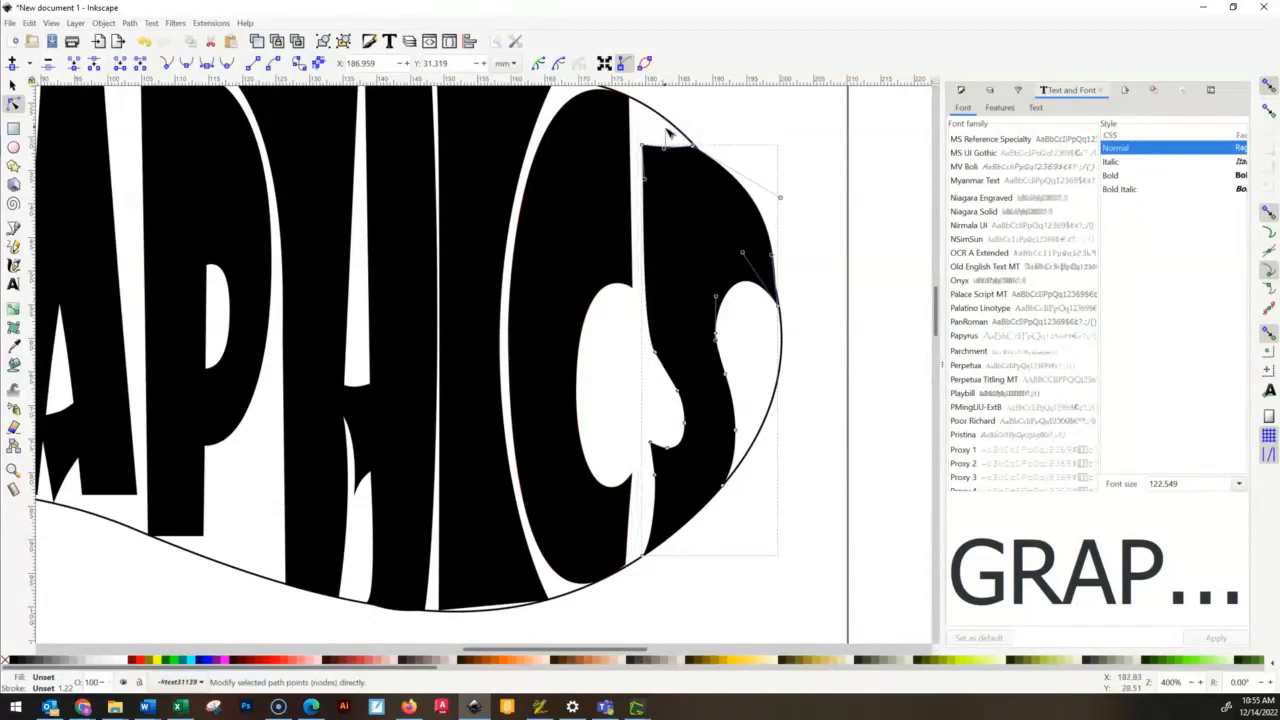
pyautogui.moveTo(641, 80)
pyautogui.mouseDown()
pyautogui.moveTo(632, 100)
pyautogui.moveTo(683, 100)
pyautogui.moveTo(657, 70)
pyautogui.mouseUp()
pyautogui.scroll(2, 648, 200)
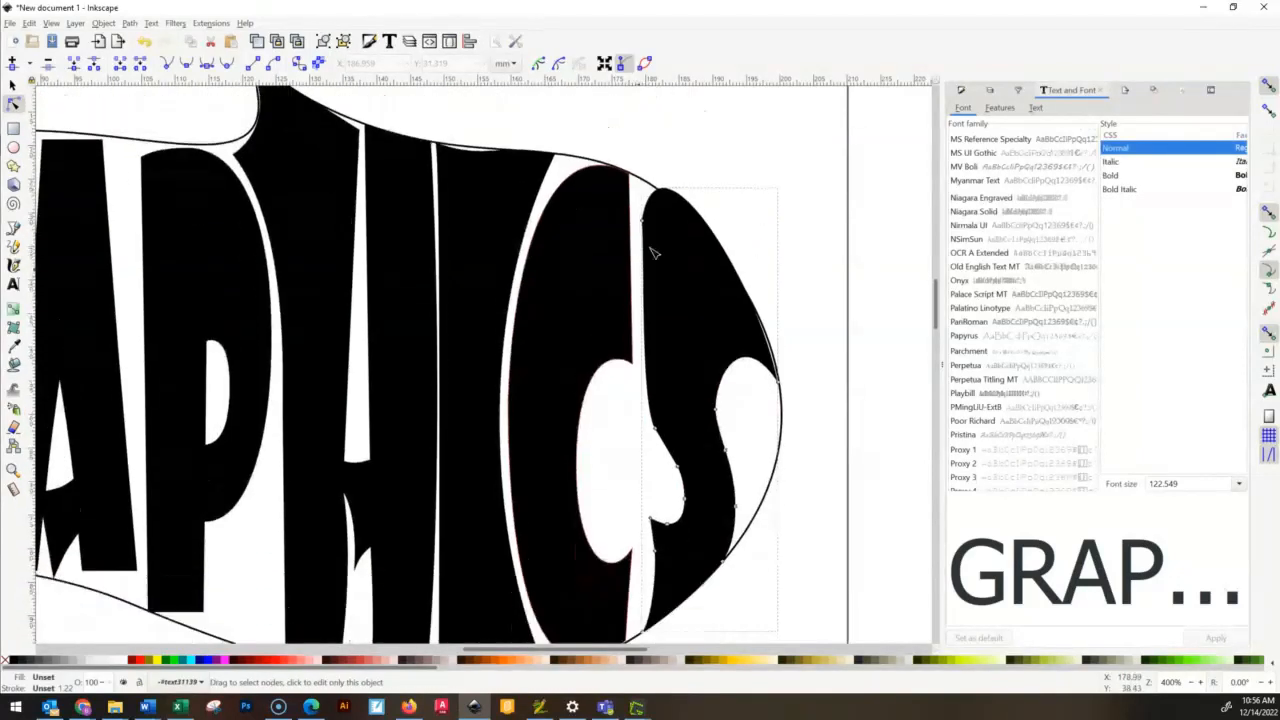
pyautogui.scroll(3, 648, 250)
pyautogui.moveTo(638, 292); pyautogui.dragTo(635, 293)
# - Adjust the handles of the S's upper-right edge until it follows the outline
pyautogui.scroll(6, 791, 143)
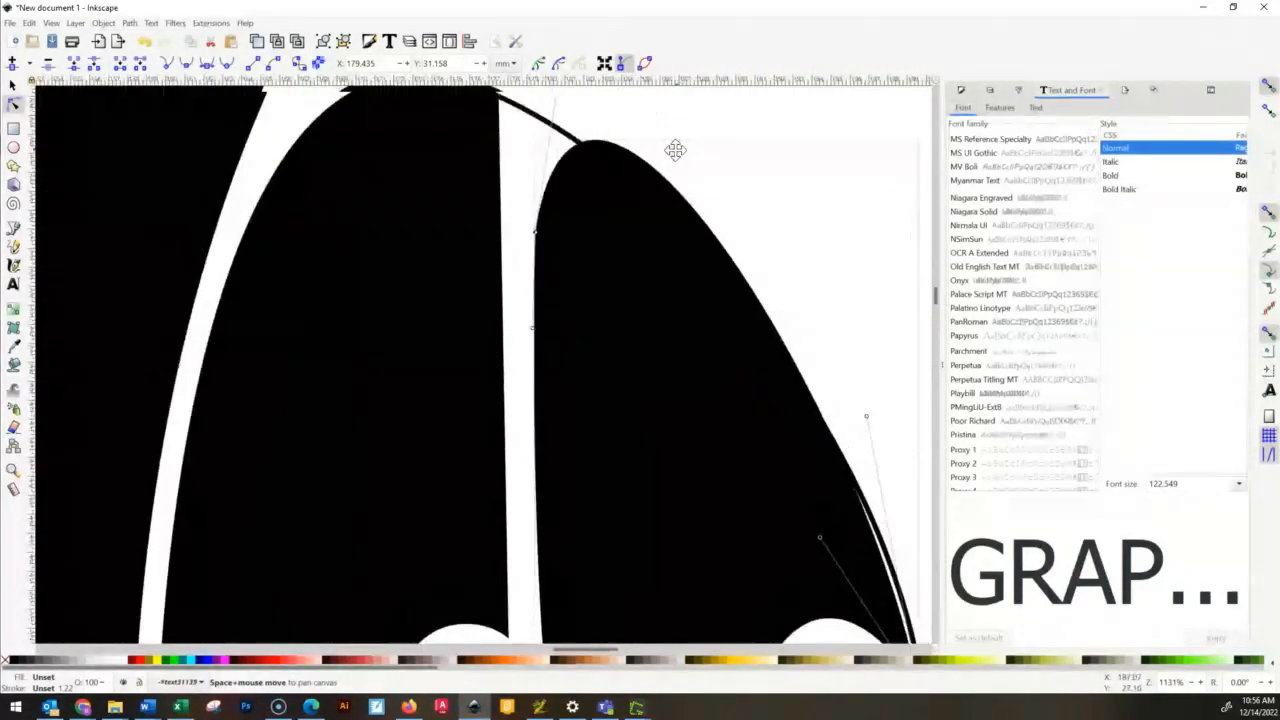
pyautogui.moveTo(631, 166); pyautogui.dragTo(548, 168)
pyautogui.moveTo(886, 522); pyautogui.dragTo(712, 233)
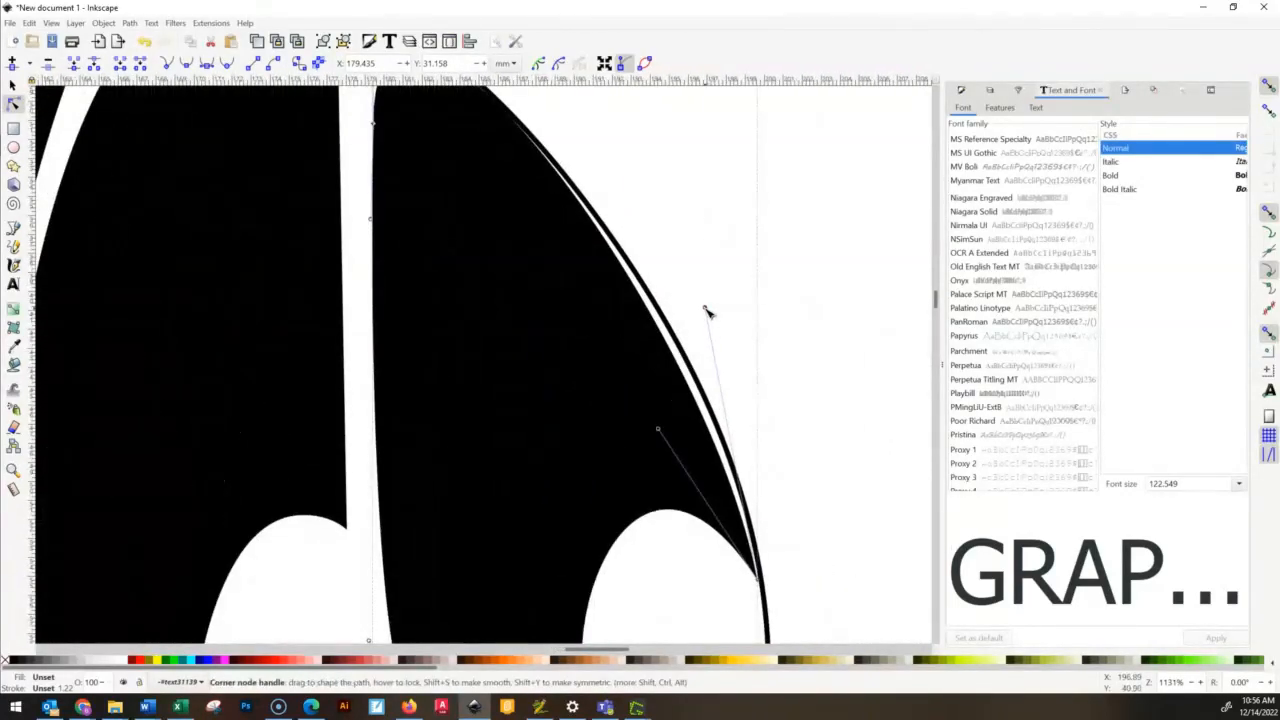
pyautogui.moveTo(717, 311); pyautogui.dragTo(745, 338)
pyautogui.click(865, 342)
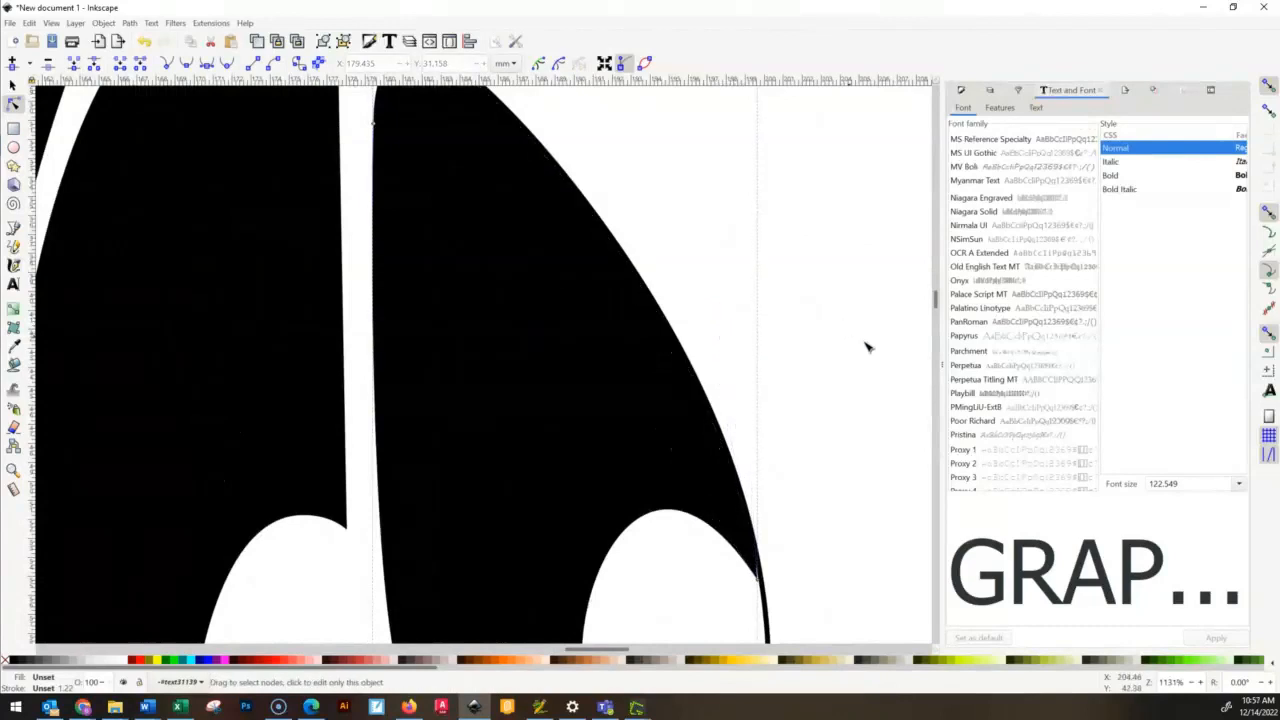
# - Move the P's top-left corner to about X 102.0, Y 19.0 mm and shape its top edge along the outline
pyautogui.scroll(-2, 848, 366)
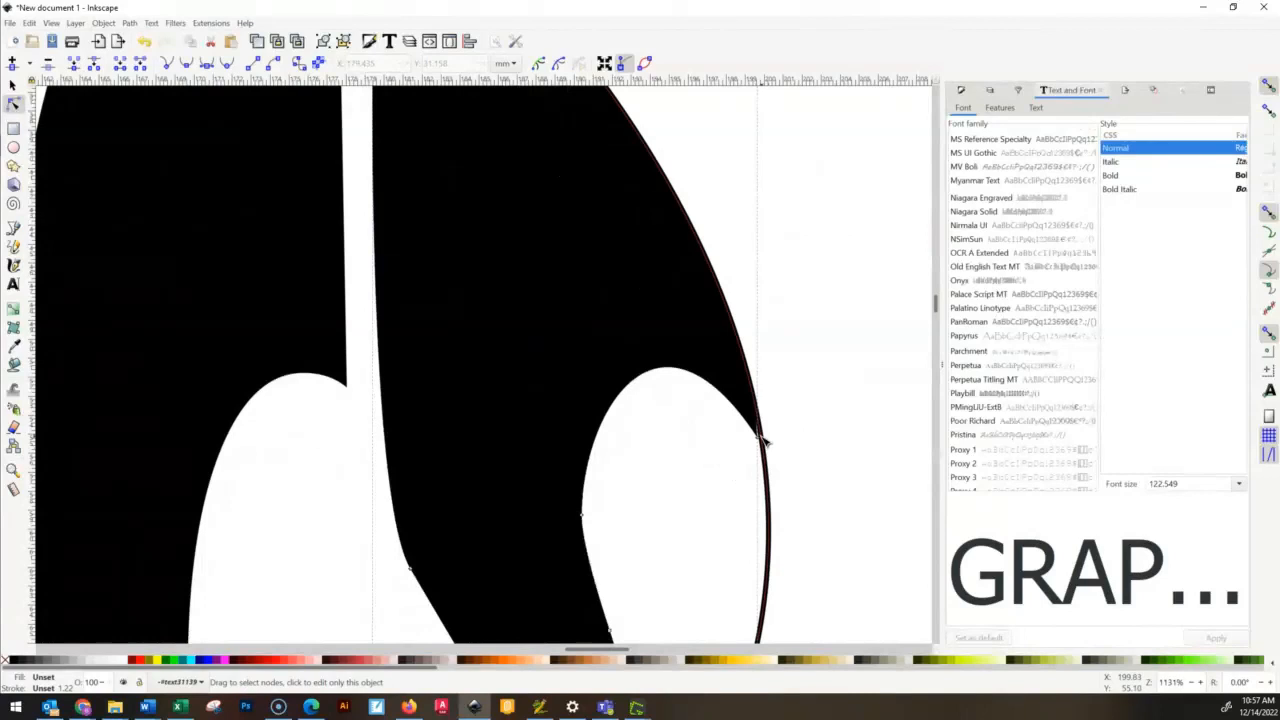
pyautogui.scroll(-6, 794, 423)
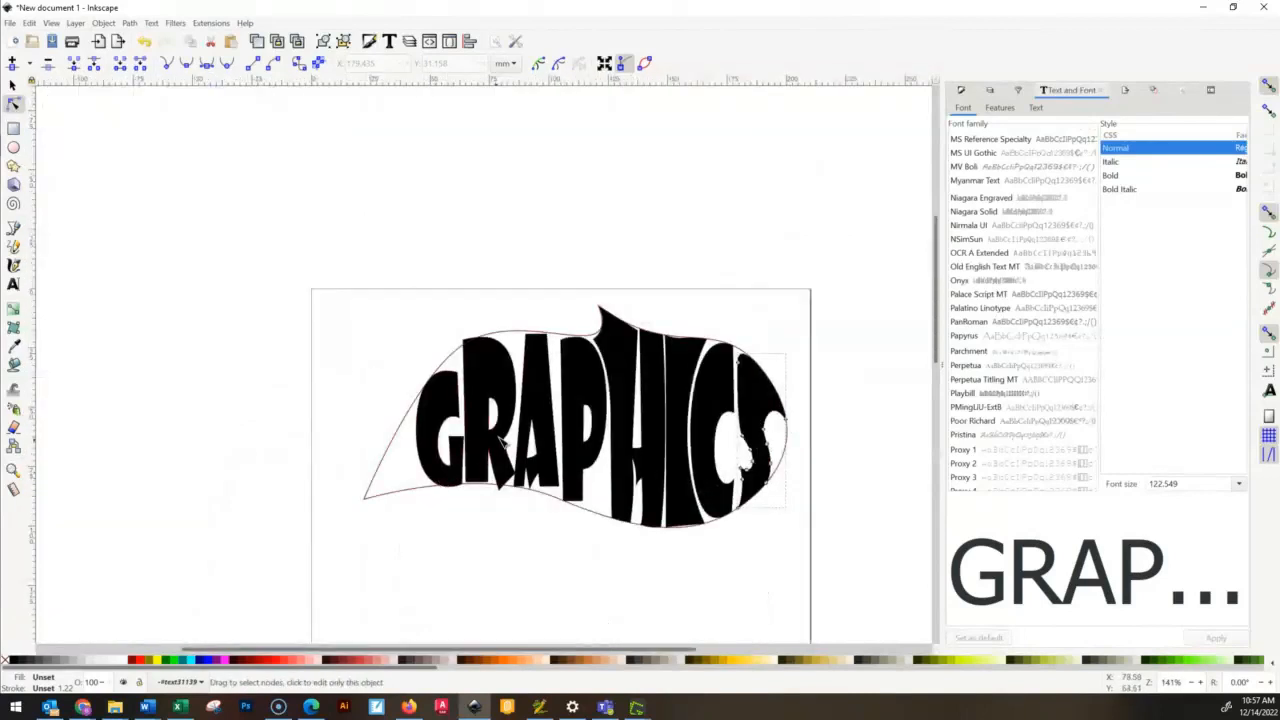
pyautogui.keyDown('ctrl'); pyautogui.scroll(1, 505, 443); pyautogui.keyUp('ctrl')
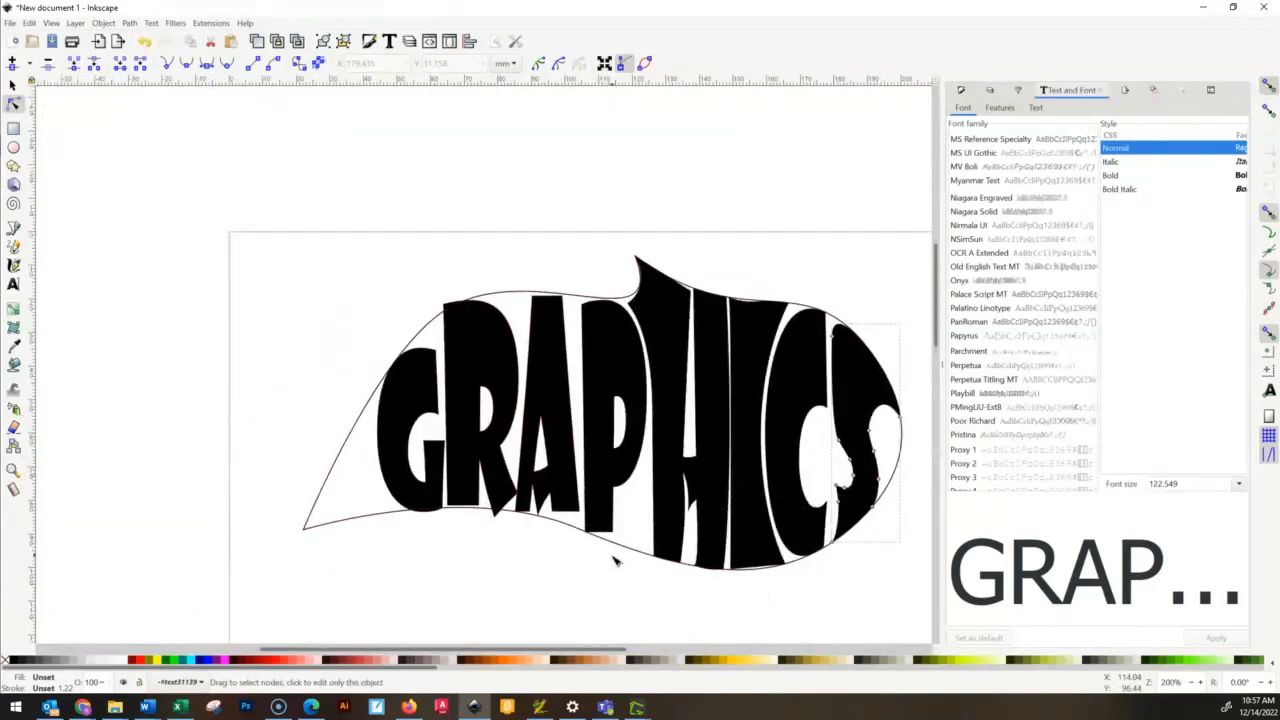
pyautogui.keyDown('ctrl'); pyautogui.scroll(2, 585, 305); pyautogui.keyUp('ctrl')
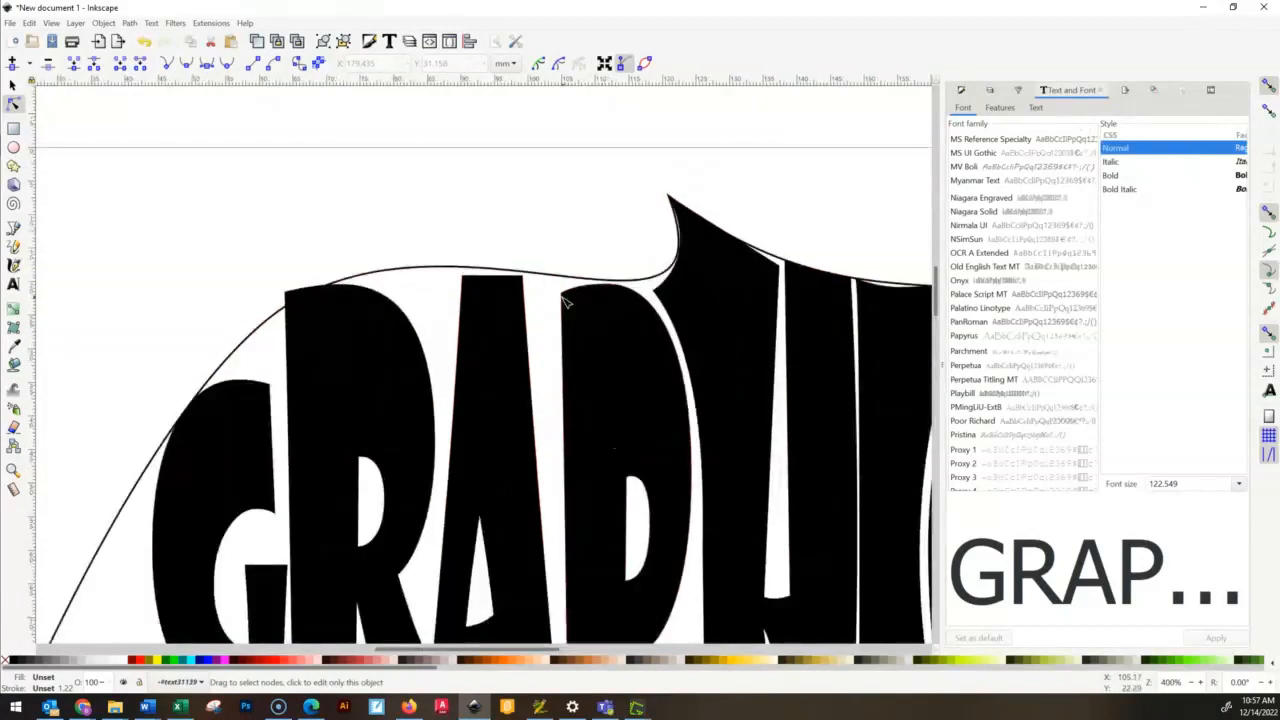
pyautogui.moveTo(565, 298); pyautogui.dragTo(551, 270)
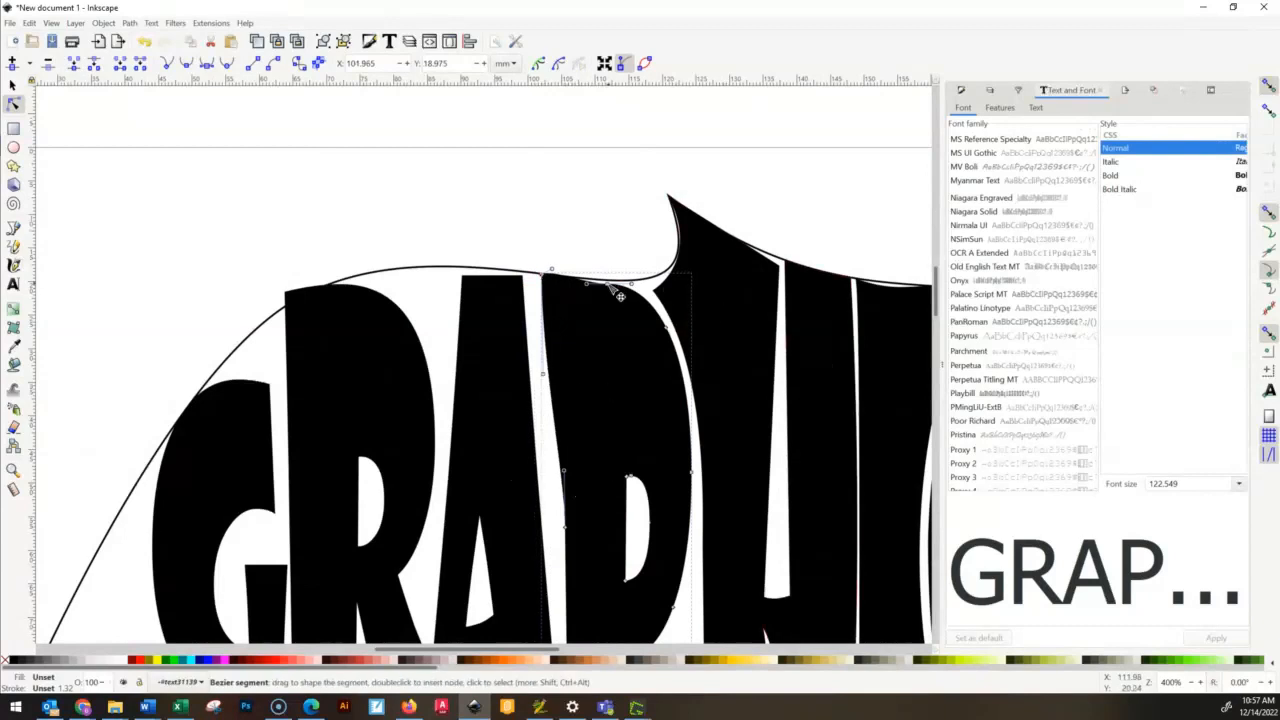
pyautogui.click(650, 295)
pyautogui.moveTo(649, 294); pyautogui.dragTo(635, 281)
pyautogui.moveTo(588, 268); pyautogui.dragTo(605, 275)
pyautogui.moveTo(543, 374); pyautogui.dragTo(535, 408)
# - Reshape the P's left edge beside the A and extend the bottom of its stem to the outline
pyautogui.moveTo(565, 527); pyautogui.dragTo(589, 588)
pyautogui.scroll(-4, 706, 278)
pyautogui.scroll(-2, 706, 280)
pyautogui.moveTo(535, 231); pyautogui.dragTo(520, 229)
pyautogui.moveTo(589, 411); pyautogui.dragTo(569, 416)
pyautogui.moveTo(541, 98); pyautogui.dragTo(532, 95)
pyautogui.moveTo(511, 226); pyautogui.dragTo(552, 256)
pyautogui.moveTo(532, 95); pyautogui.dragTo(533, 95)
# - Lower the bottom corners of the A's legs onto the outline
pyautogui.moveTo(624, 570); pyautogui.dragTo(558, 565)
pyautogui.click(548, 518)
pyautogui.moveTo(503, 528); pyautogui.dragTo(506, 544)
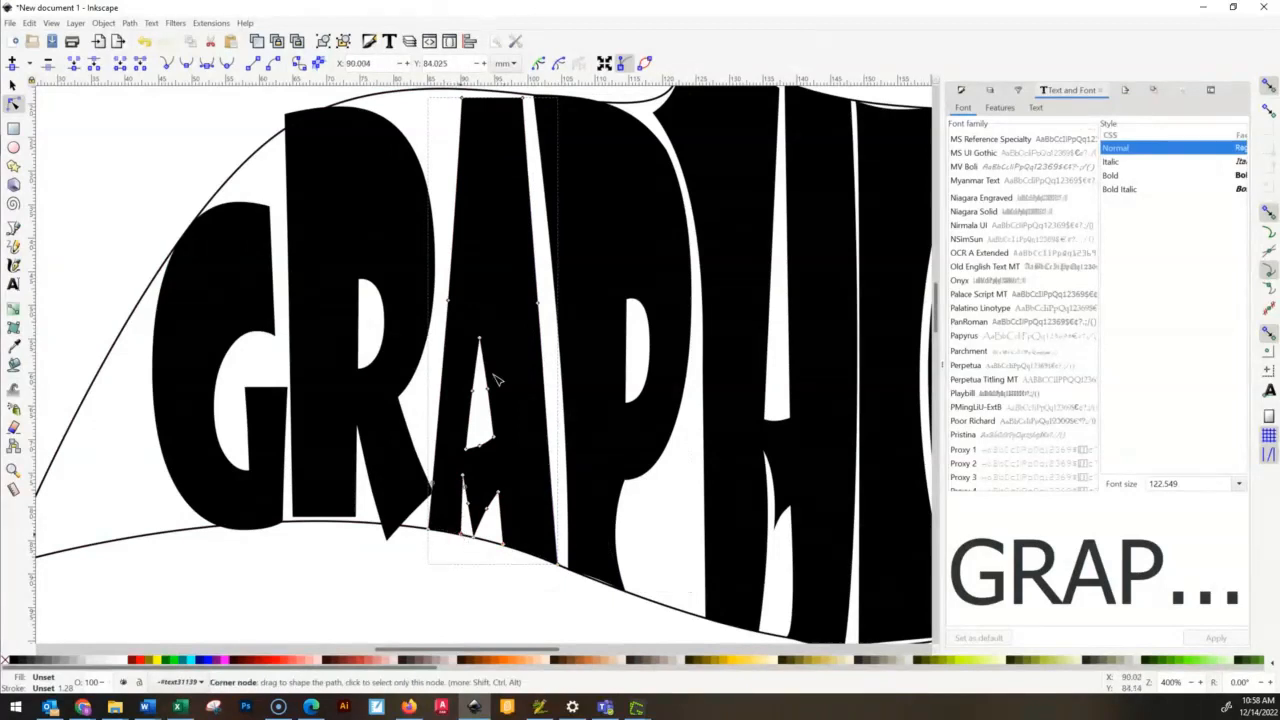
# - Move the A's top-left corner up to the outline and delete the node midway down its left edge
pyautogui.scroll(4, 494, 371)
pyautogui.moveTo(457, 265); pyautogui.dragTo(427, 255)
pyautogui.click(442, 468)
pyautogui.press('Delete')
pyautogui.moveTo(422, 412); pyautogui.dragTo(445, 412)
pyautogui.moveTo(458, 541); pyautogui.dragTo(447, 541)
# - Extend the A's top-left corner to about X 82.7, Y 17.9 mm and bend its left edge around the R
pyautogui.moveTo(427, 255); pyautogui.dragTo(405, 257)
pyautogui.moveTo(423, 414); pyautogui.dragTo(440, 358)
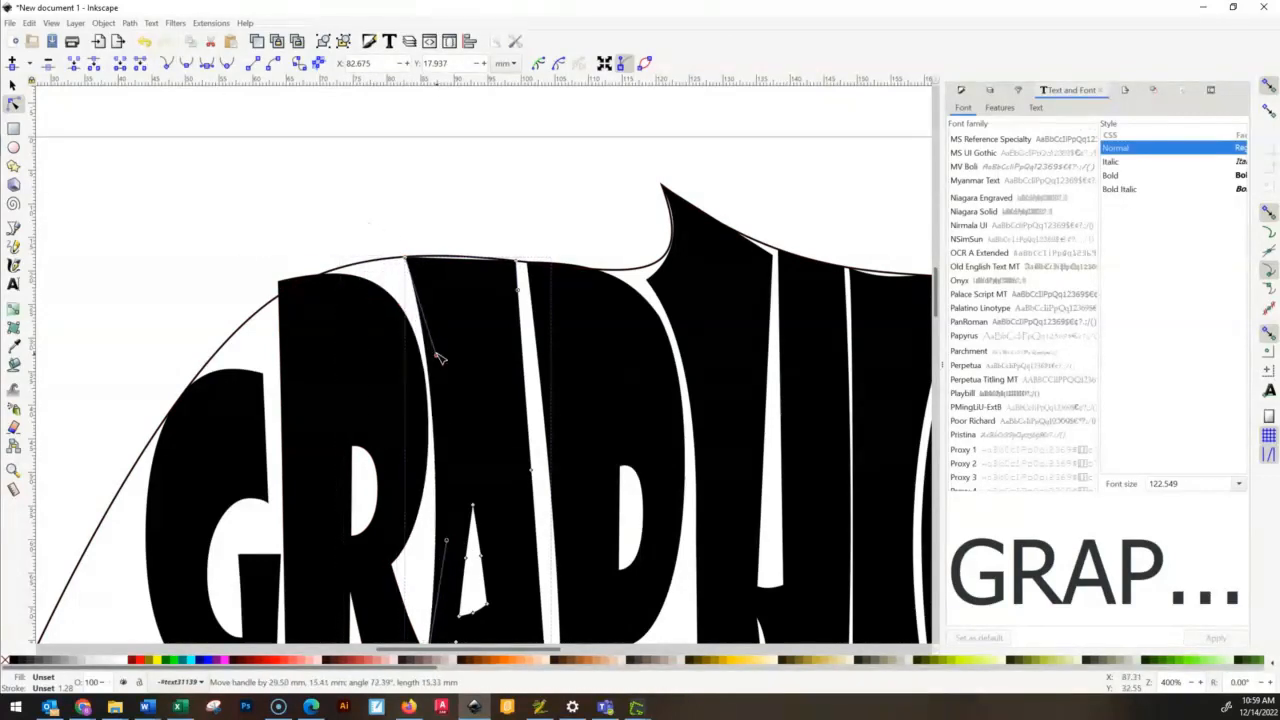
pyautogui.moveTo(518, 287); pyautogui.dragTo(455, 246)
pyautogui.scroll(-4, 563, 306)
pyautogui.moveTo(406, 151); pyautogui.dragTo(373, 260)
# - Move the R's top-left corner onto the outline and delete a surplus node at the bottom of its stem
pyautogui.click(292, 183)
pyautogui.scroll(4, 378, 178)
pyautogui.moveTo(281, 295); pyautogui.dragTo(261, 307)
pyautogui.scroll(-5, 288, 480)
pyautogui.click(342, 349)
pyautogui.keyDown('shift'); pyautogui.click(345, 536); pyautogui.keyUp('shift')
pyautogui.press('Delete')
# - Fit the R's top and the bottom of its stem to the outline and curve its left edge toward the G
pyautogui.moveTo(323, 248); pyautogui.dragTo(365, 258)
pyautogui.moveTo(407, 536); pyautogui.dragTo(405, 542)
pyautogui.moveTo(297, 534); pyautogui.dragTo(315, 516)
pyautogui.moveTo(365, 258); pyautogui.dragTo(391, 238)
pyautogui.moveTo(320, 160); pyautogui.dragTo(303, 176)
pyautogui.moveTo(321, 163); pyautogui.dragTo(321, 152)
pyautogui.moveTo(375, 255); pyautogui.dragTo(389, 263)
# - Delete the node on the G's lower-left curve and stretch the bottom edge toward the outline's left tip
pyautogui.click(316, 450)
pyautogui.click(236, 519)
pyautogui.press('Delete')
pyautogui.moveTo(215, 541); pyautogui.dragTo(131, 530)
# - Insert a node on the G's lower-left edge and pull it to about X 25.2, Y 87.7 mm, adjusting its handles
pyautogui.click(191, 497)
pyautogui.click(12, 64)
pyautogui.click(189, 485)
pyautogui.moveTo(189, 485); pyautogui.dragTo(86, 557)
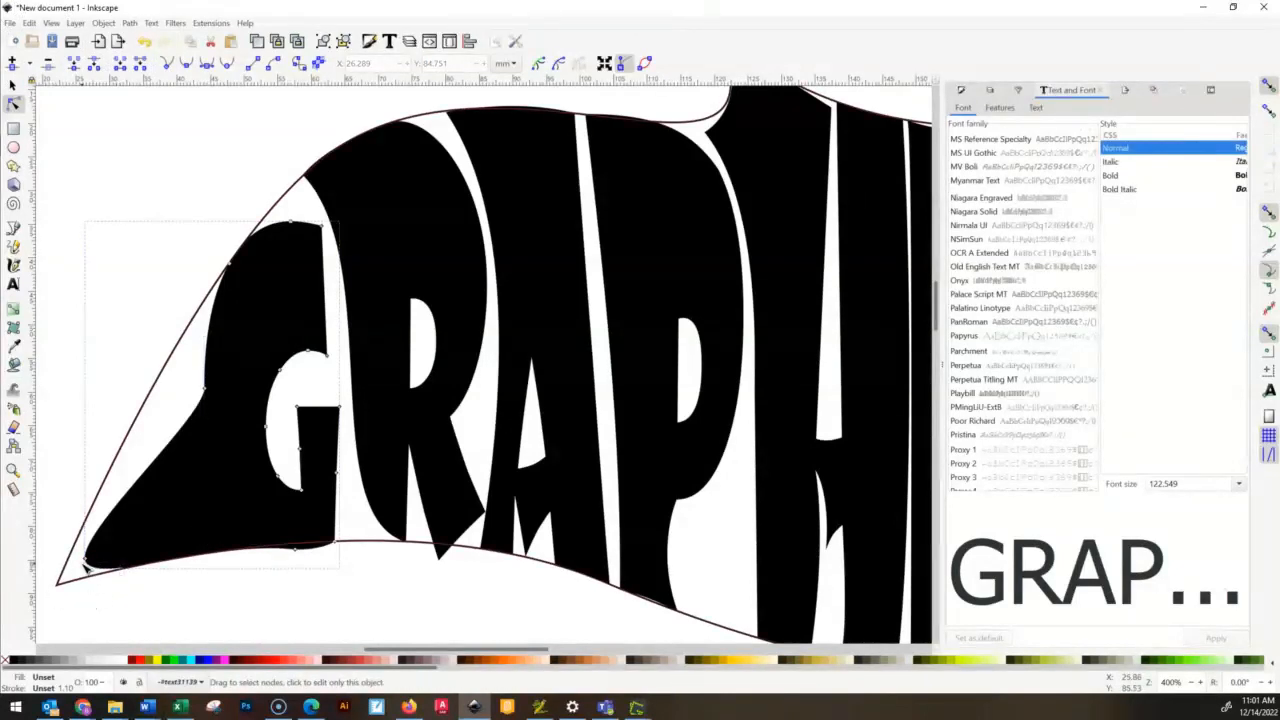
pyautogui.moveTo(88, 563); pyautogui.dragTo(115, 545)
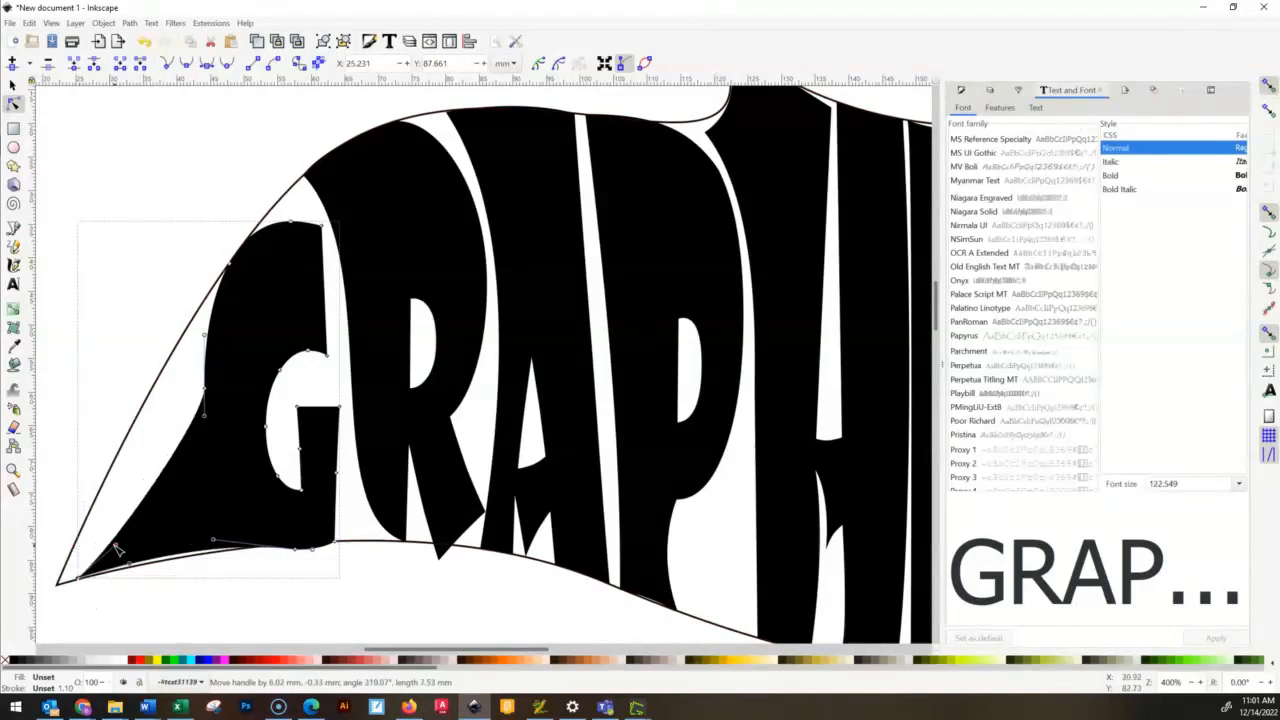
# - Move the G's left-edge node to about X 39.1, Y 58.9 mm and delete the node above it on the upper-left curve
pyautogui.moveTo(205, 389); pyautogui.dragTo(181, 378)
pyautogui.click(189, 337)
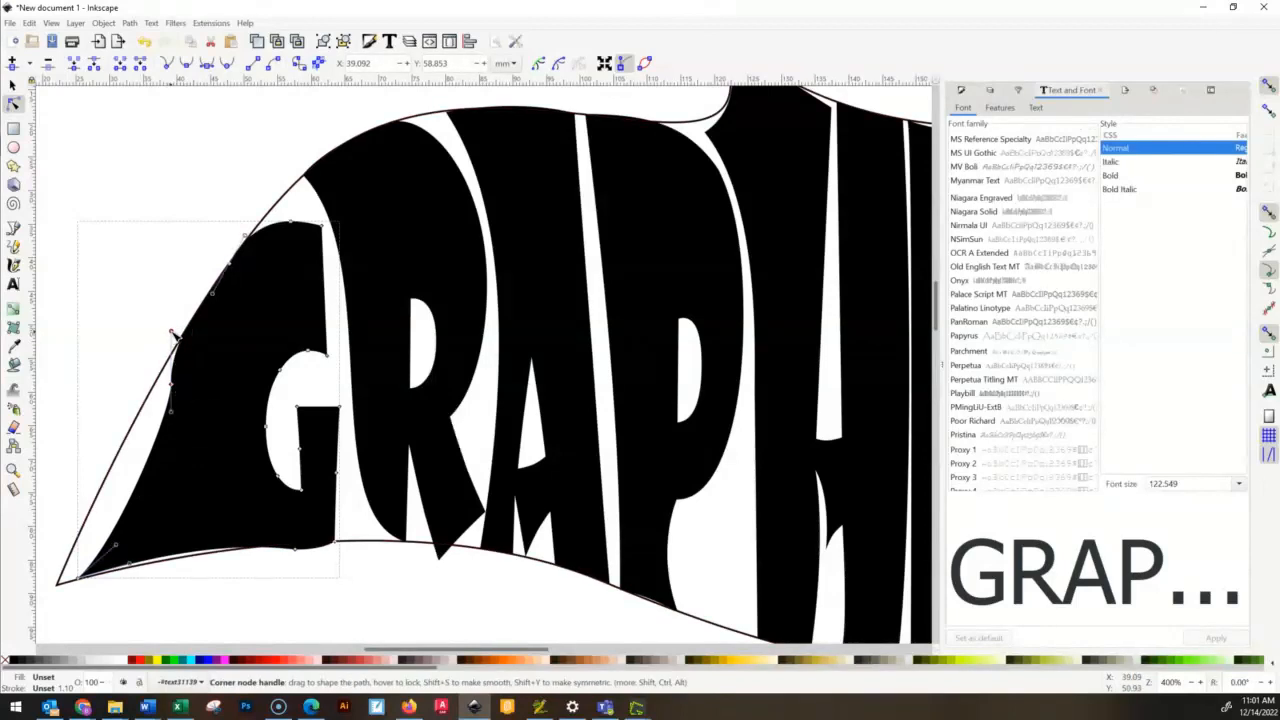
pyautogui.click(235, 265)
pyautogui.press('Delete')
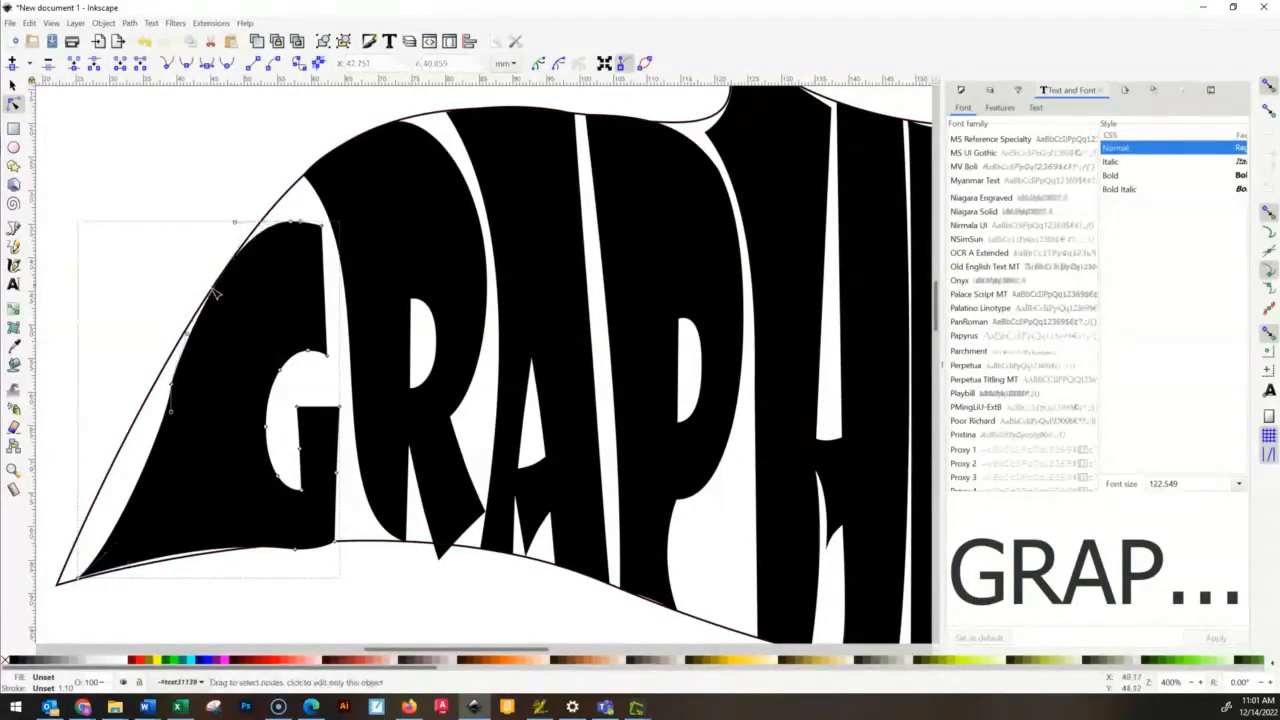
# - Make the node midway down the G's left edge auto-smooth and deselect the letter
pyautogui.click(173, 386)
pyautogui.keyDown('ctrl'); pyautogui.scroll(6, 187, 395); pyautogui.keyUp('ctrl')
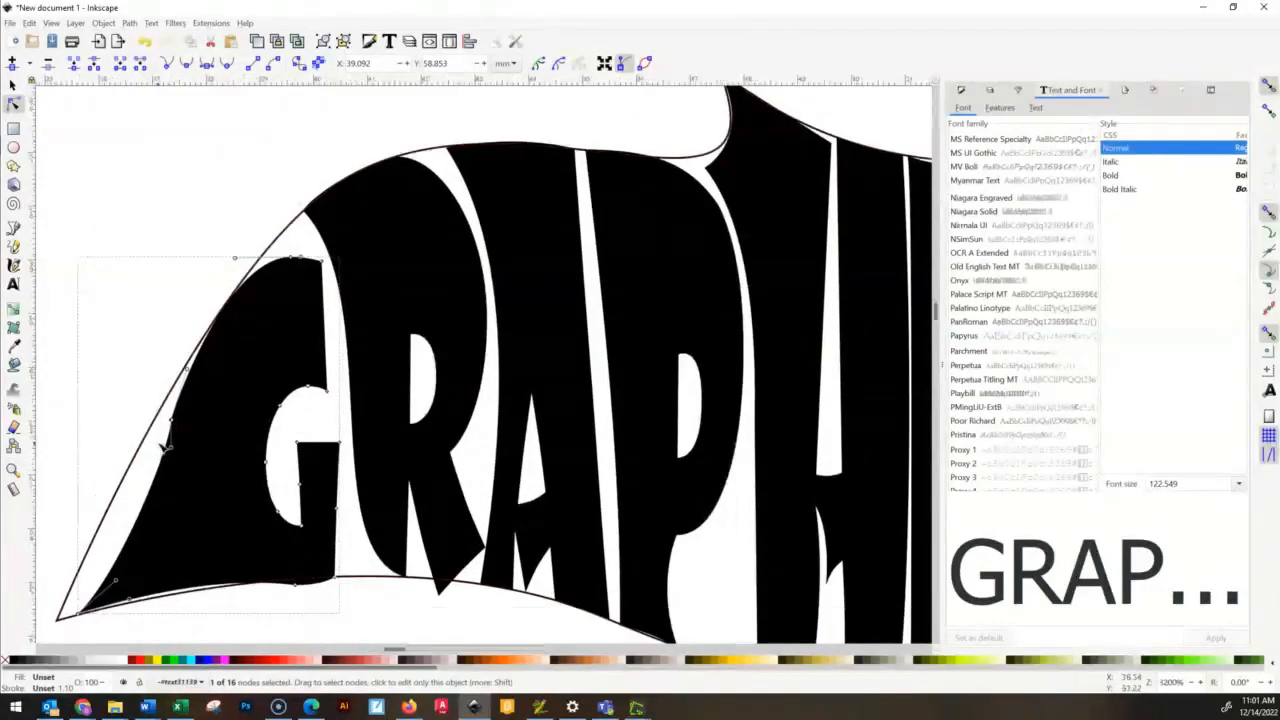
pyautogui.click(228, 64)
pyautogui.keyDown('ctrl'); pyautogui.scroll(-8, 335, 260); pyautogui.keyUp('ctrl')
pyautogui.keyDown('ctrl'); pyautogui.scroll(2, 330, 278); pyautogui.keyUp('ctrl')
pyautogui.keyDown('ctrl'); pyautogui.scroll(-2, 334, 277); pyautogui.keyUp('ctrl')
pyautogui.click(658, 505)
pyautogui.click(523, 427)
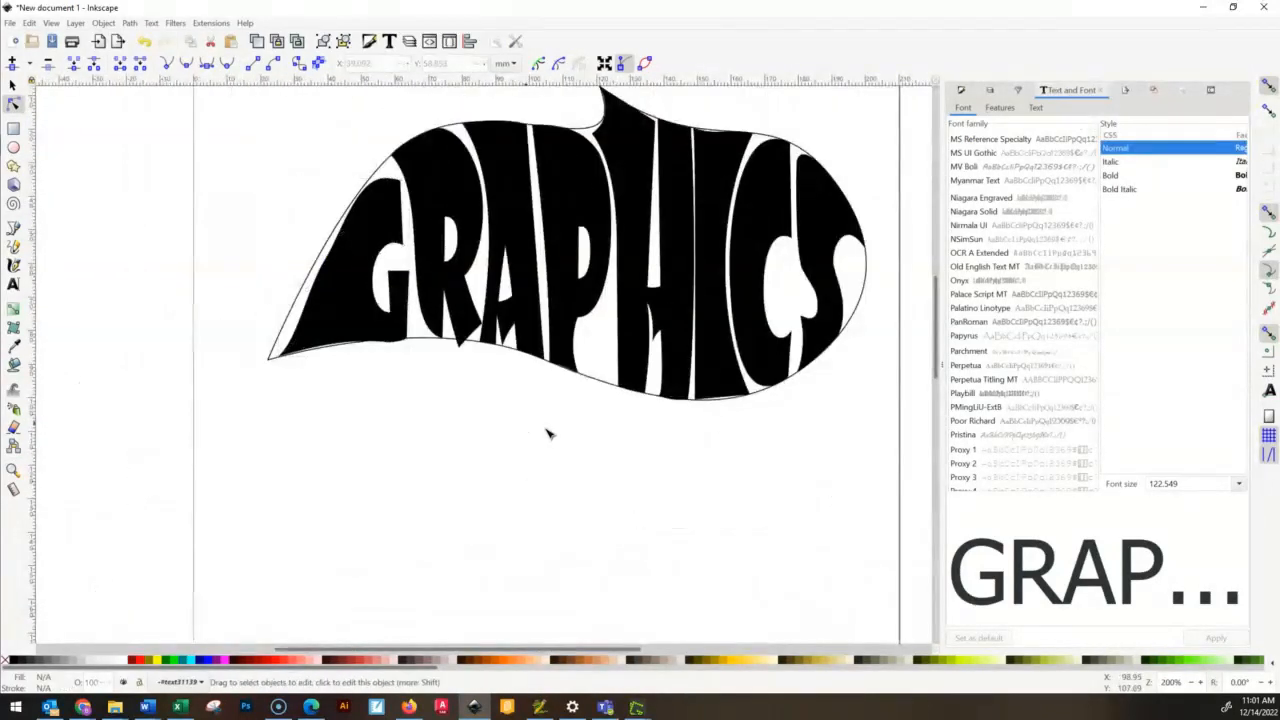
# - Delete the curved guide outline around the GRAPHICS letters and clear the selection
pyautogui.click(864, 310)
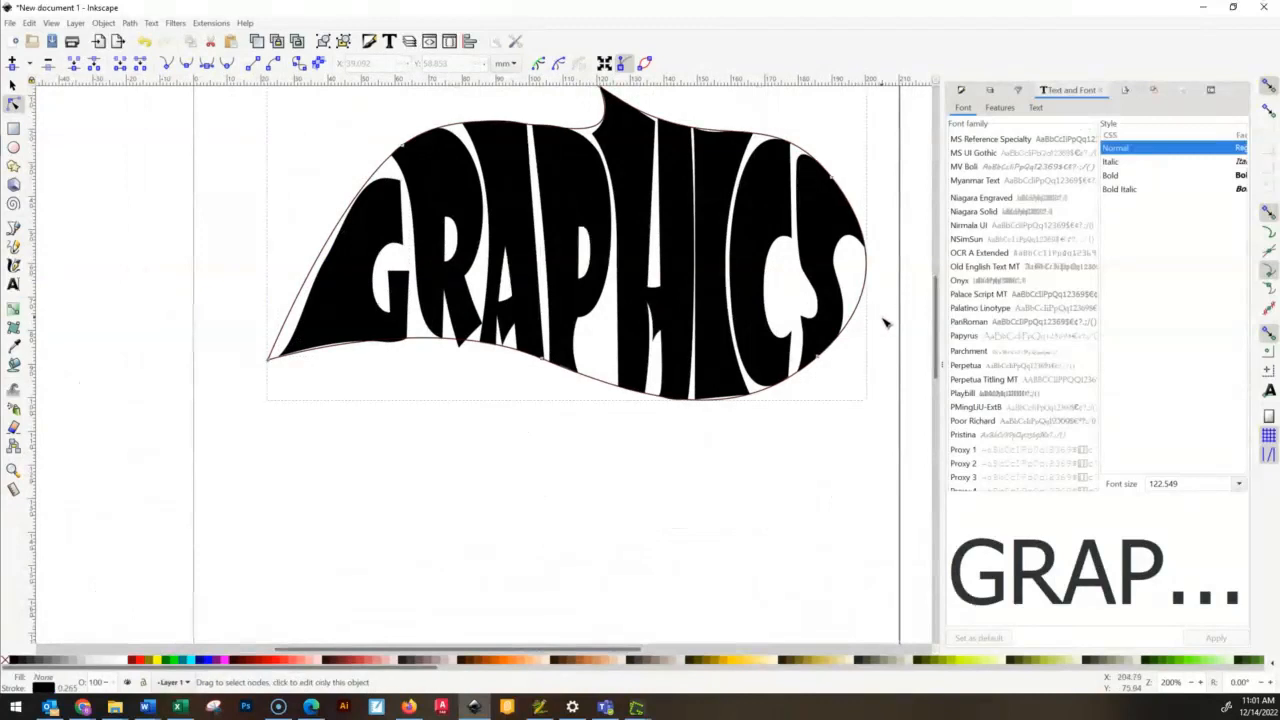
pyautogui.click(866, 298)
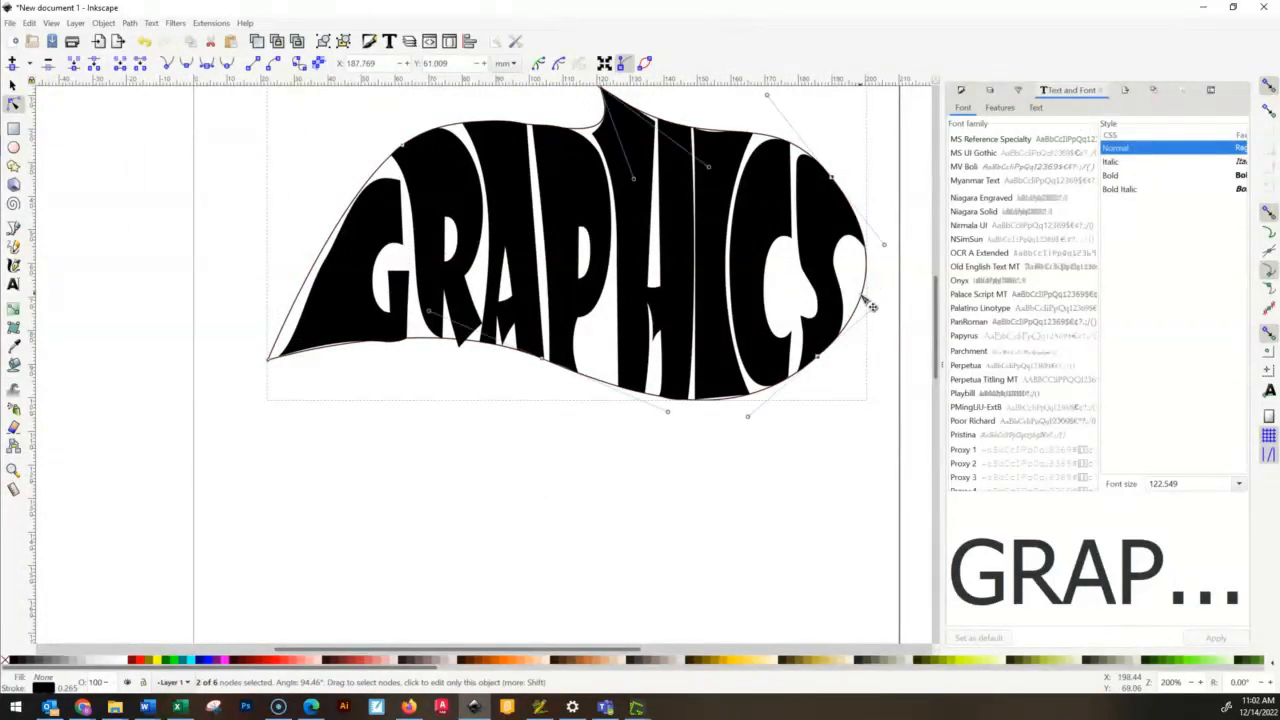
pyautogui.press('Delete')
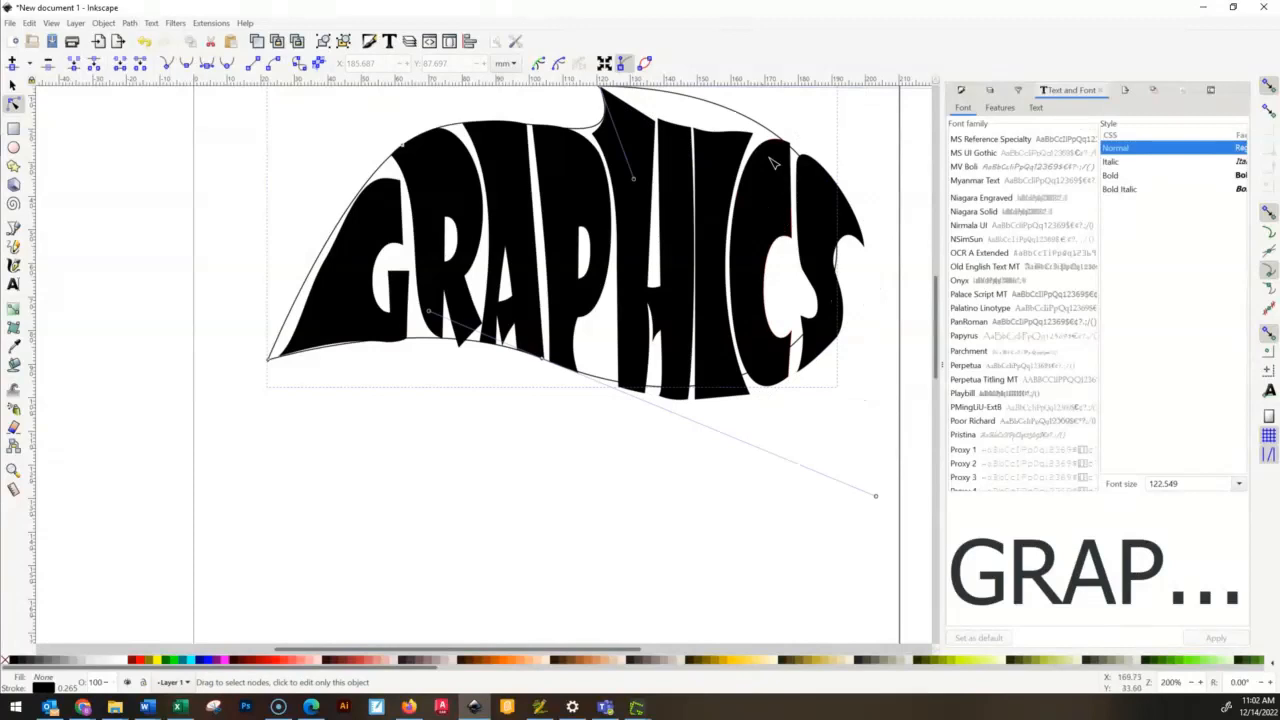
pyautogui.click(760, 128)
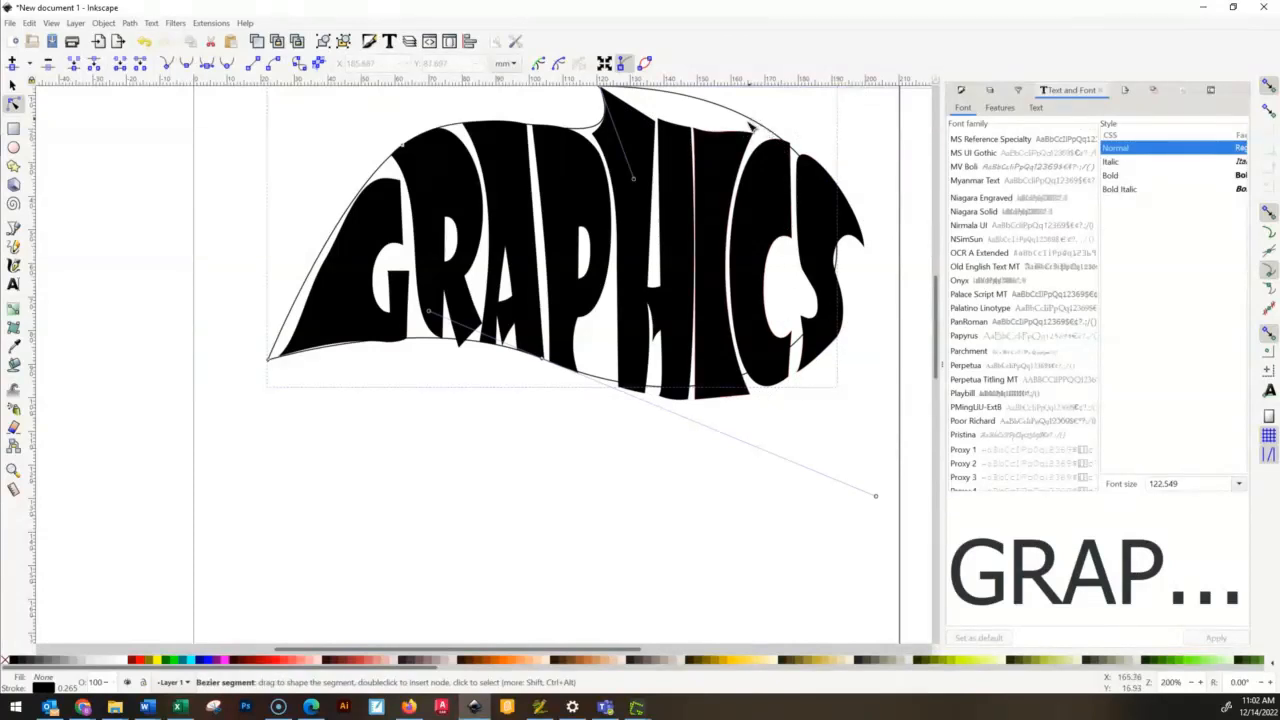
pyautogui.press('Delete')
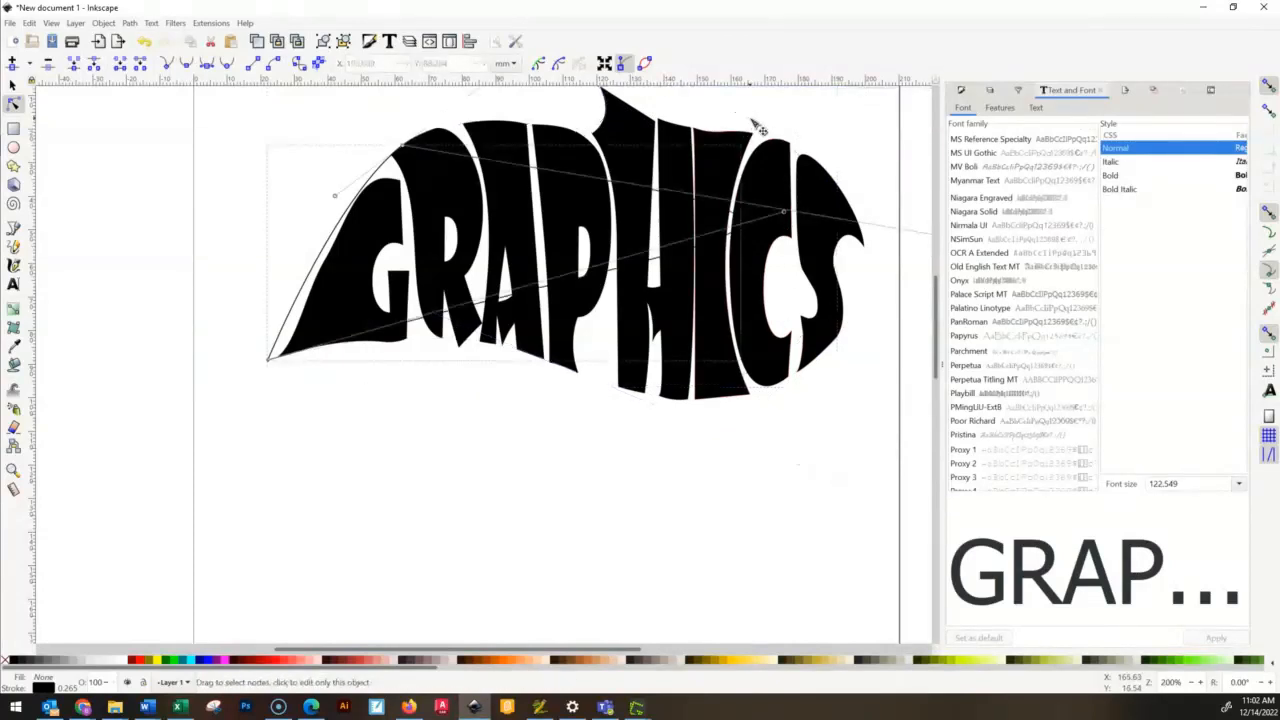
pyautogui.click(13, 84)
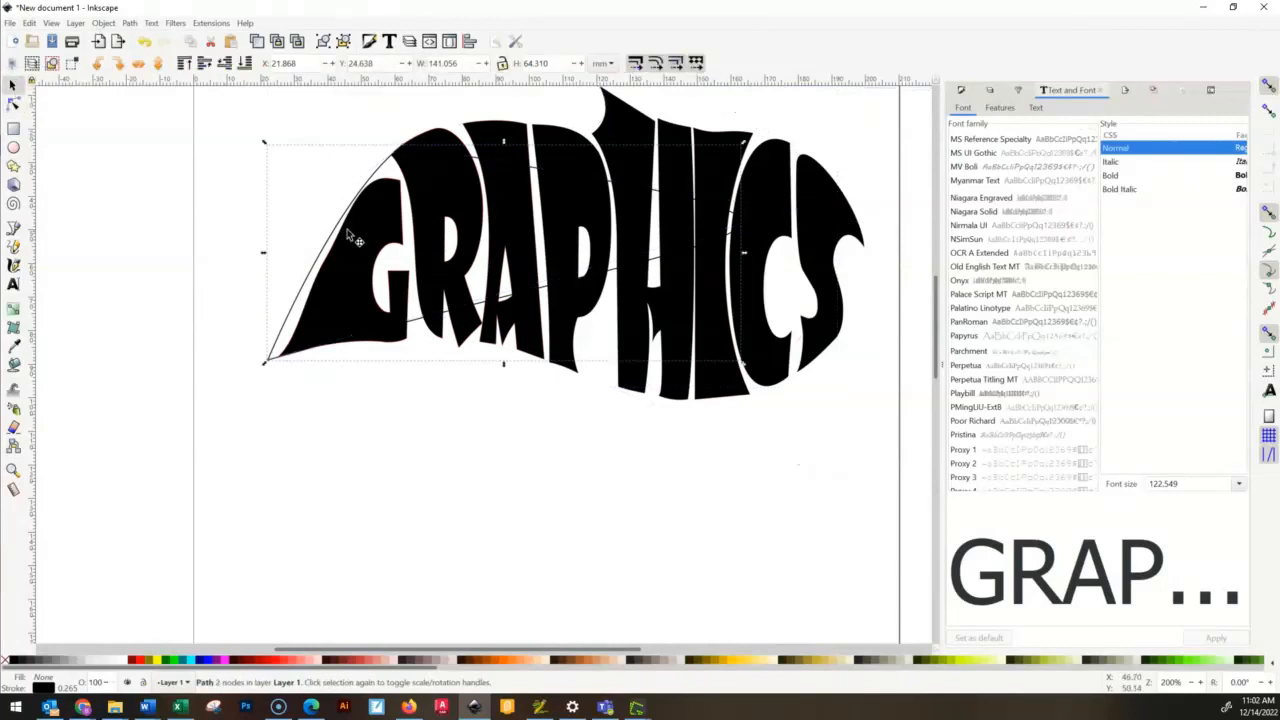
pyautogui.press('Escape')
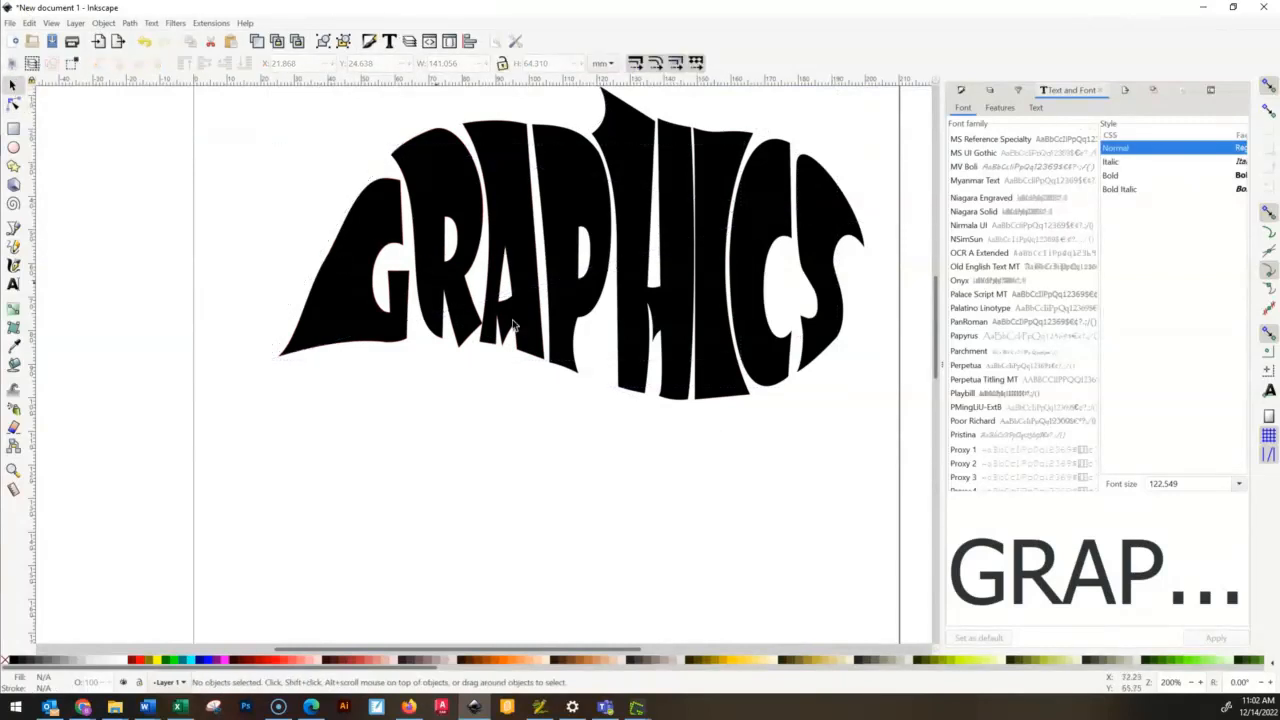
pyautogui.keyDown('ctrl'); pyautogui.click(617, 394); pyautogui.keyUp('ctrl')
pyautogui.scroll(-2, 617, 396)
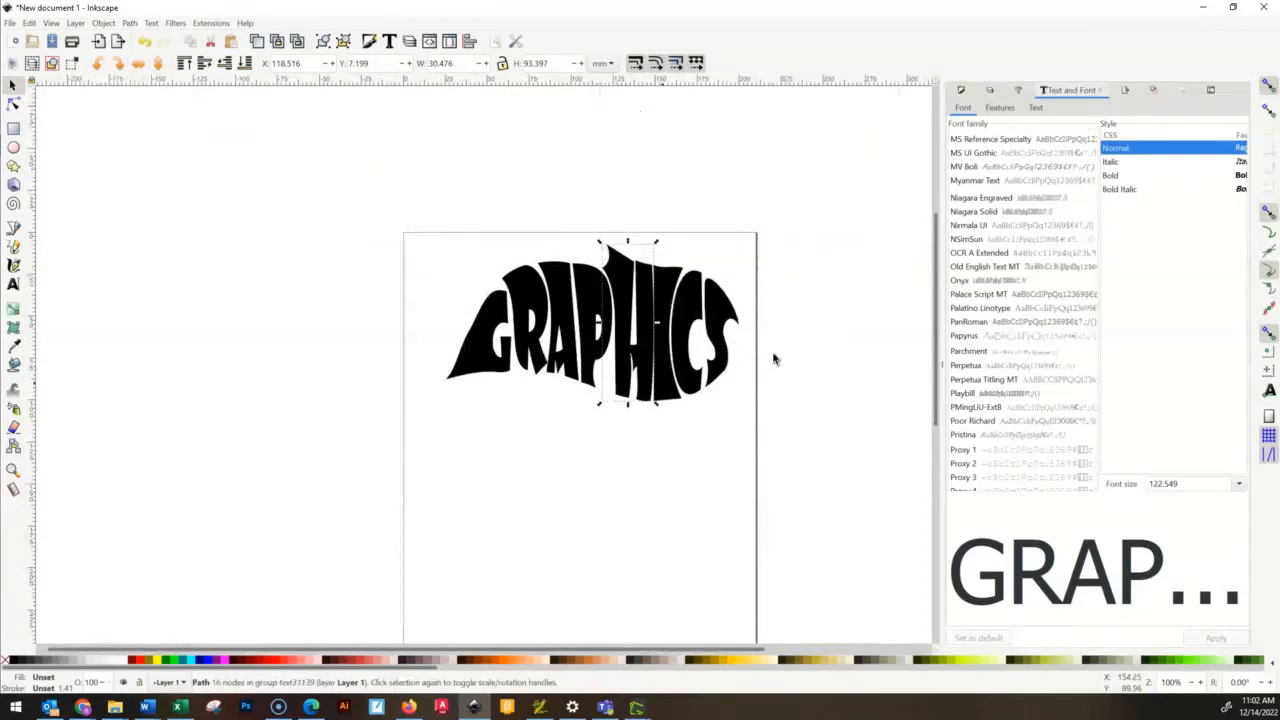
pyautogui.click(893, 344)
pyautogui.scroll(3, 682, 440)
pyautogui.scroll(-3, 686, 428)
pyautogui.moveTo(746, 373); pyautogui.dragTo(676, 421)
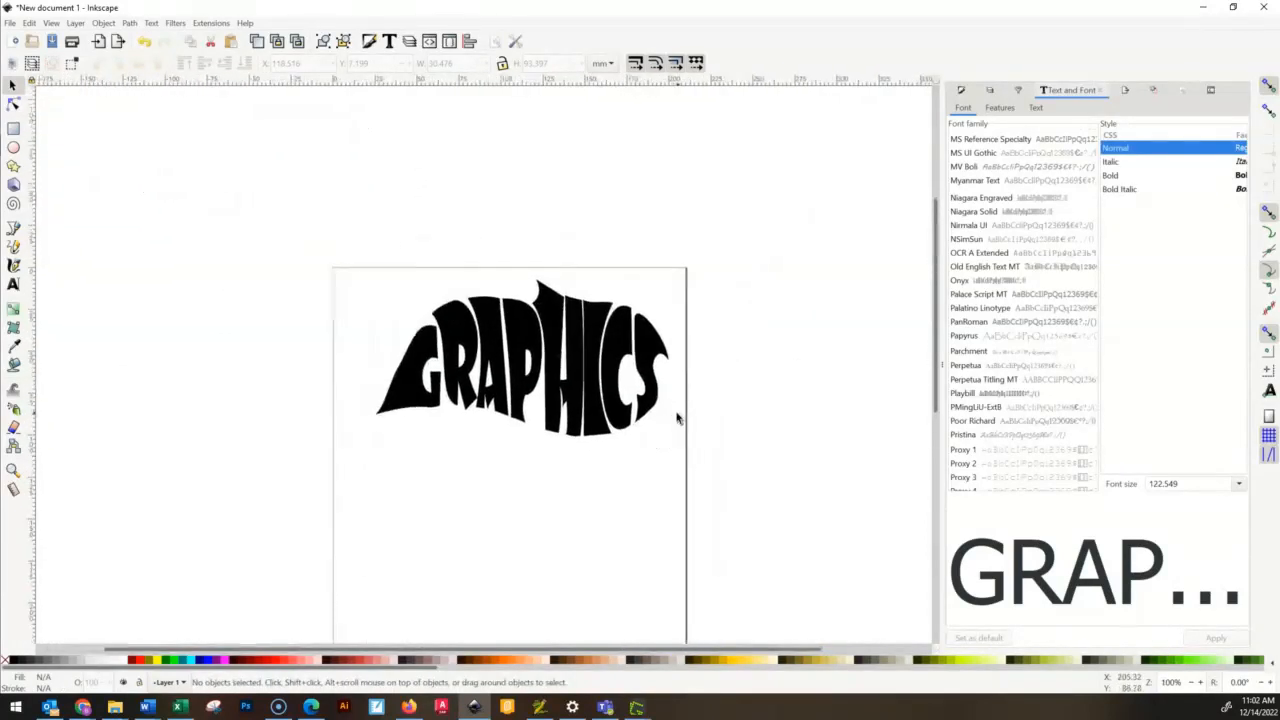
# - Stretch the G's bottom-right corner node toward the R's leg, to about X 69.9, Y 83.6 mm
pyautogui.scroll(2, 600, 420)
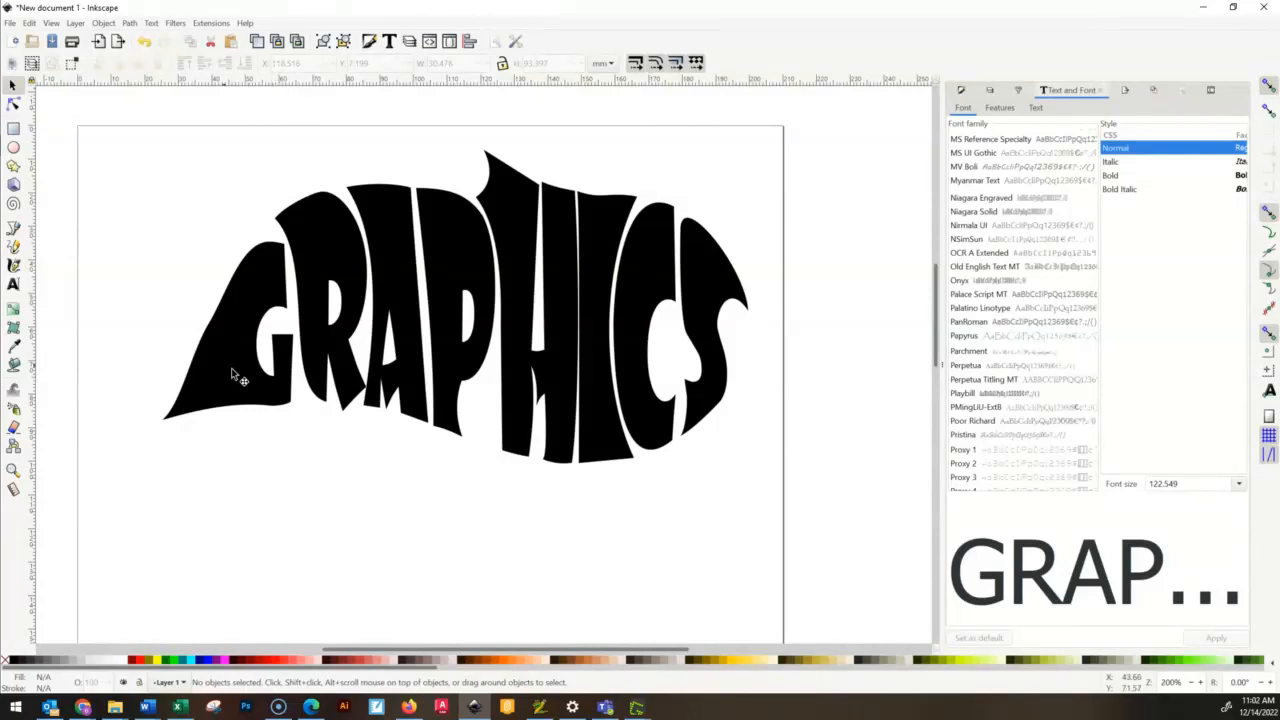
pyautogui.click(283, 387)
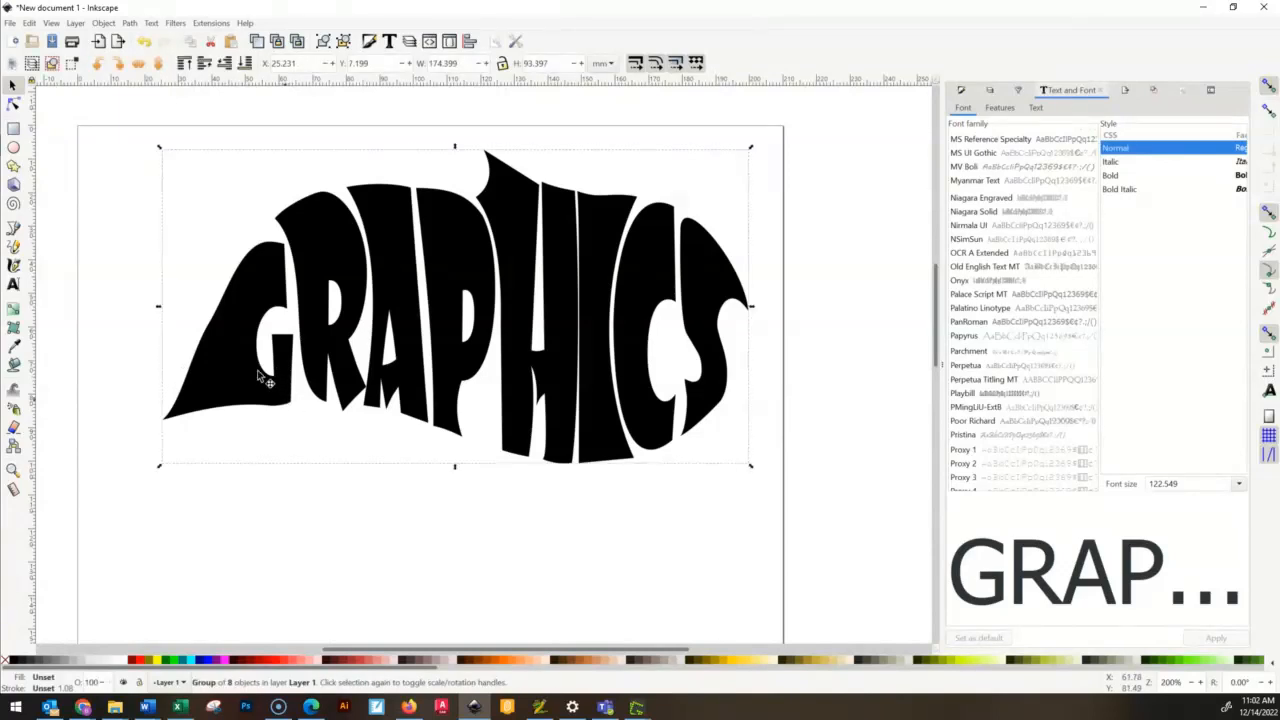
pyautogui.click(13, 104)
pyautogui.click(287, 404)
pyautogui.moveTo(293, 405)
pyautogui.mouseDown()
pyautogui.moveTo(313, 409)
pyautogui.moveTo(299, 397)
pyautogui.mouseUp()
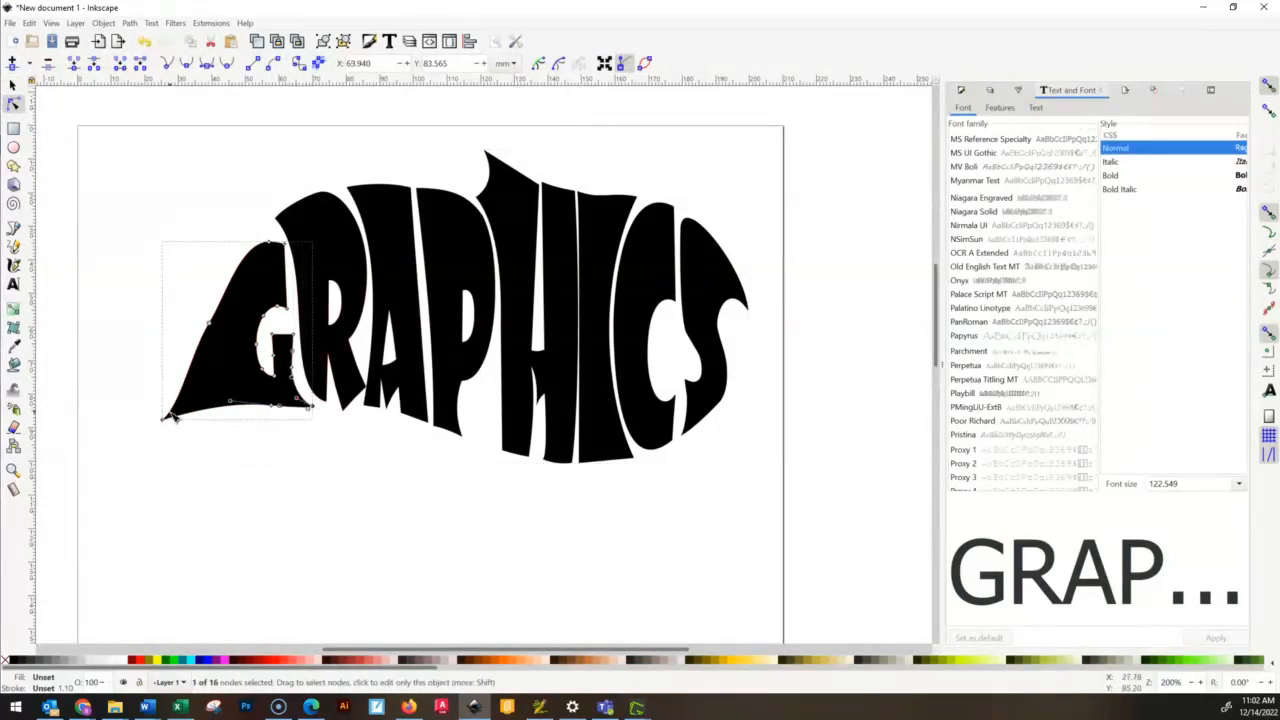
# - Pull the G's pointed lower-left tip inward to about X 40.7, Y 83.0 mm and deselect the letter
pyautogui.moveTo(170, 416)
pyautogui.mouseDown()
pyautogui.moveTo(192, 408)
pyautogui.moveTo(190, 424)
pyautogui.mouseUp()
pyautogui.click(407, 457)
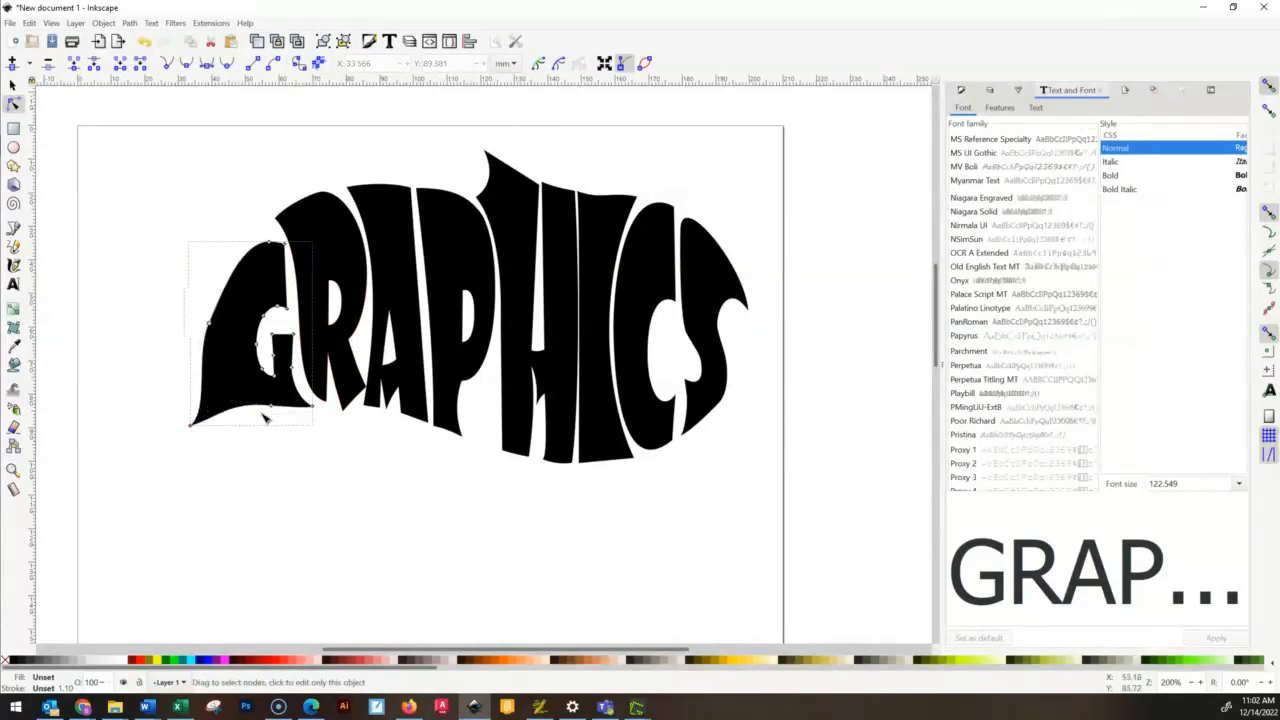
pyautogui.click(192, 427)
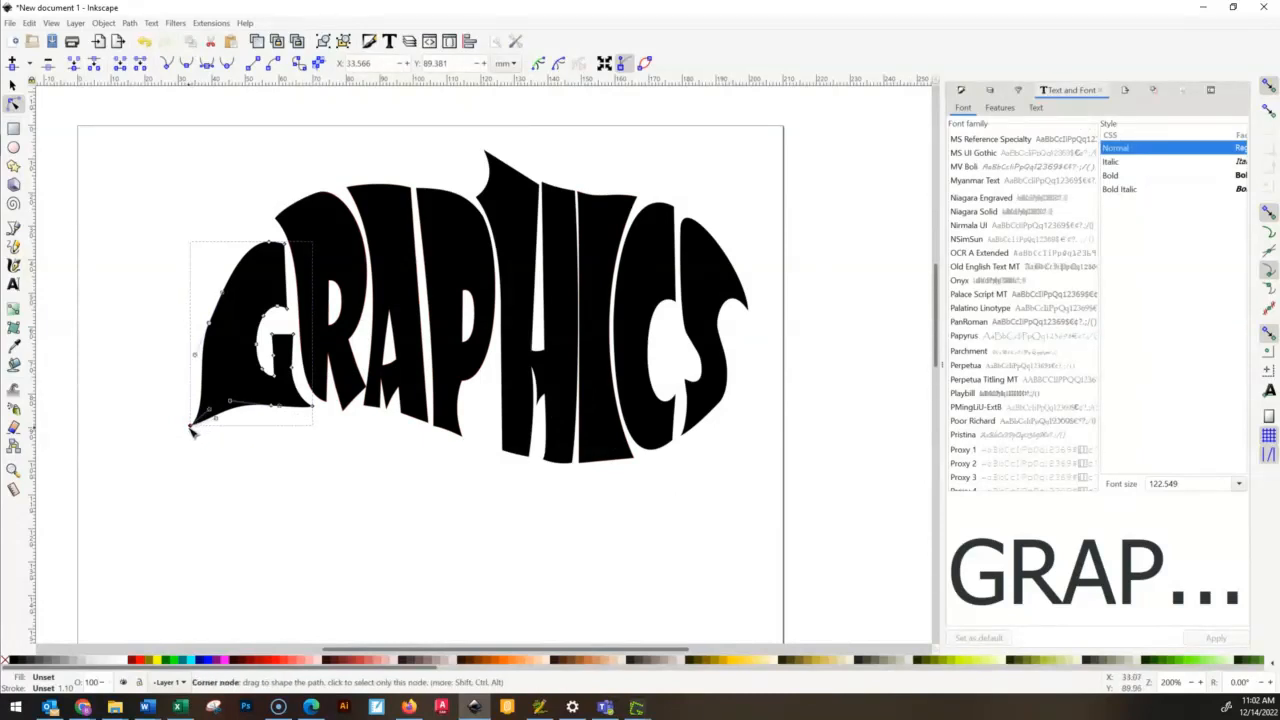
pyautogui.moveTo(203, 420); pyautogui.dragTo(213, 406)
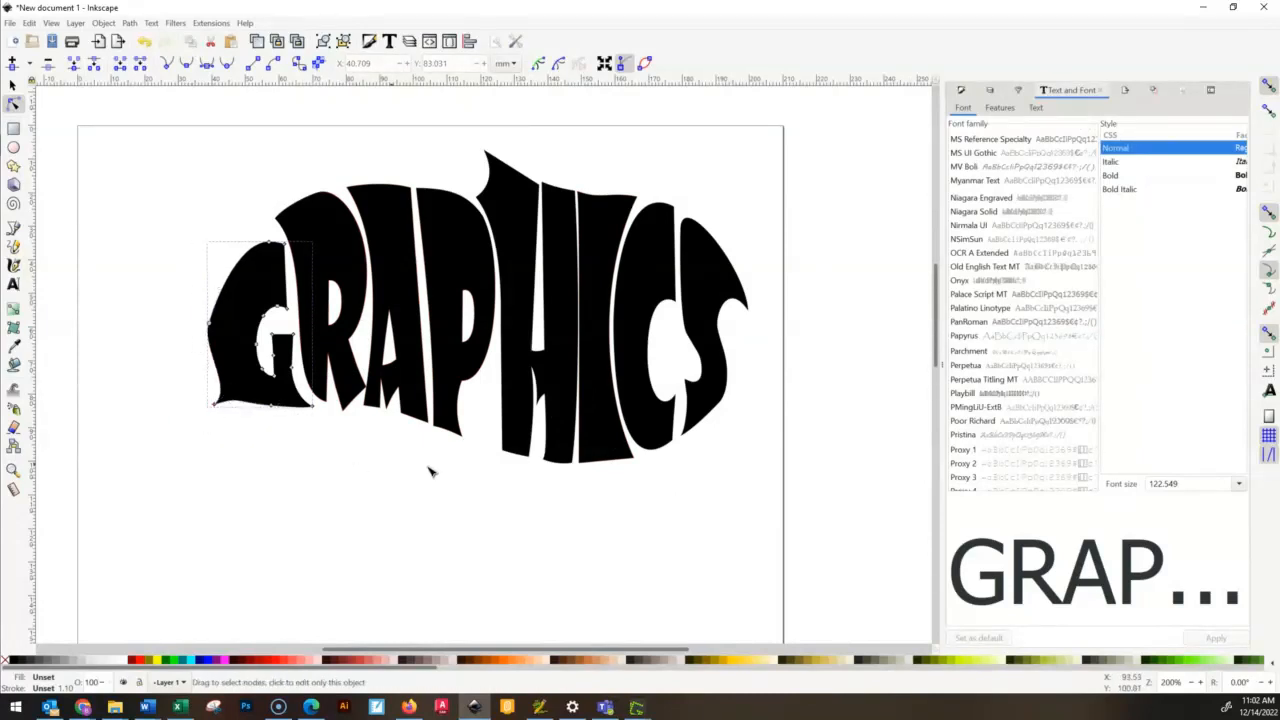
pyautogui.click(829, 180)
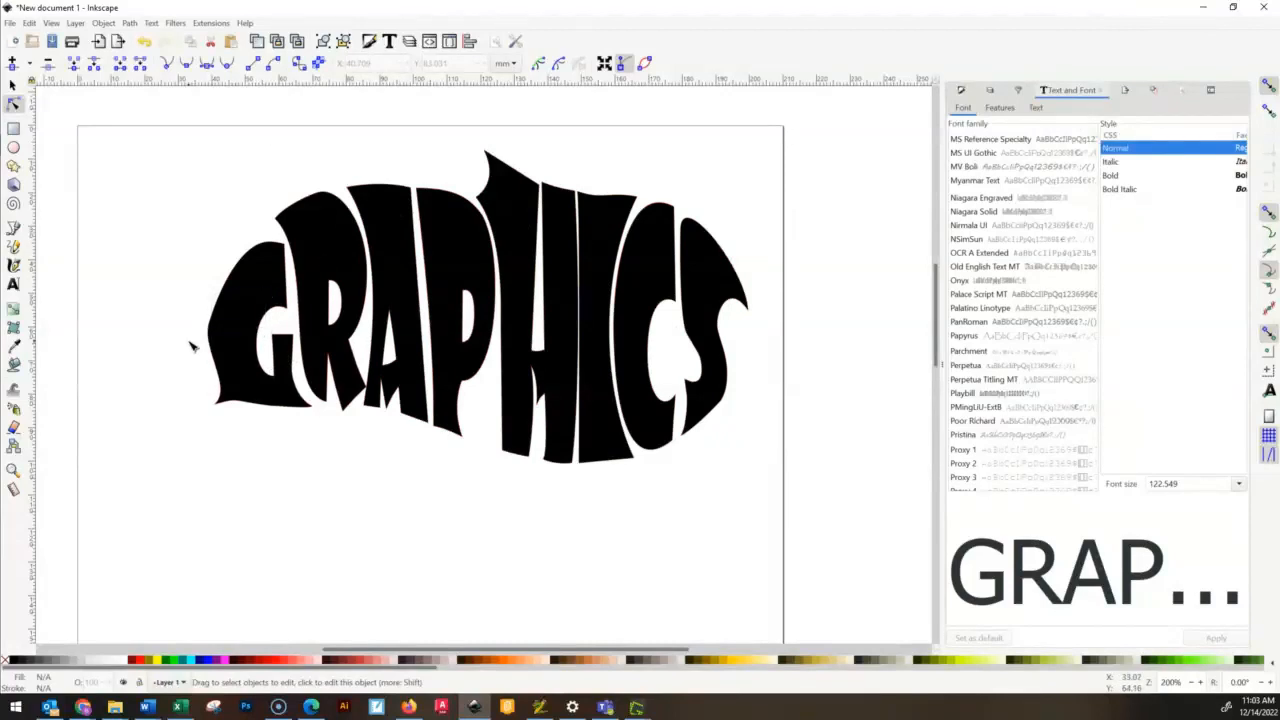
# - Move the whole word to about X 29.2, Y 8.1 mm and deselect it
pyautogui.click(13, 85)
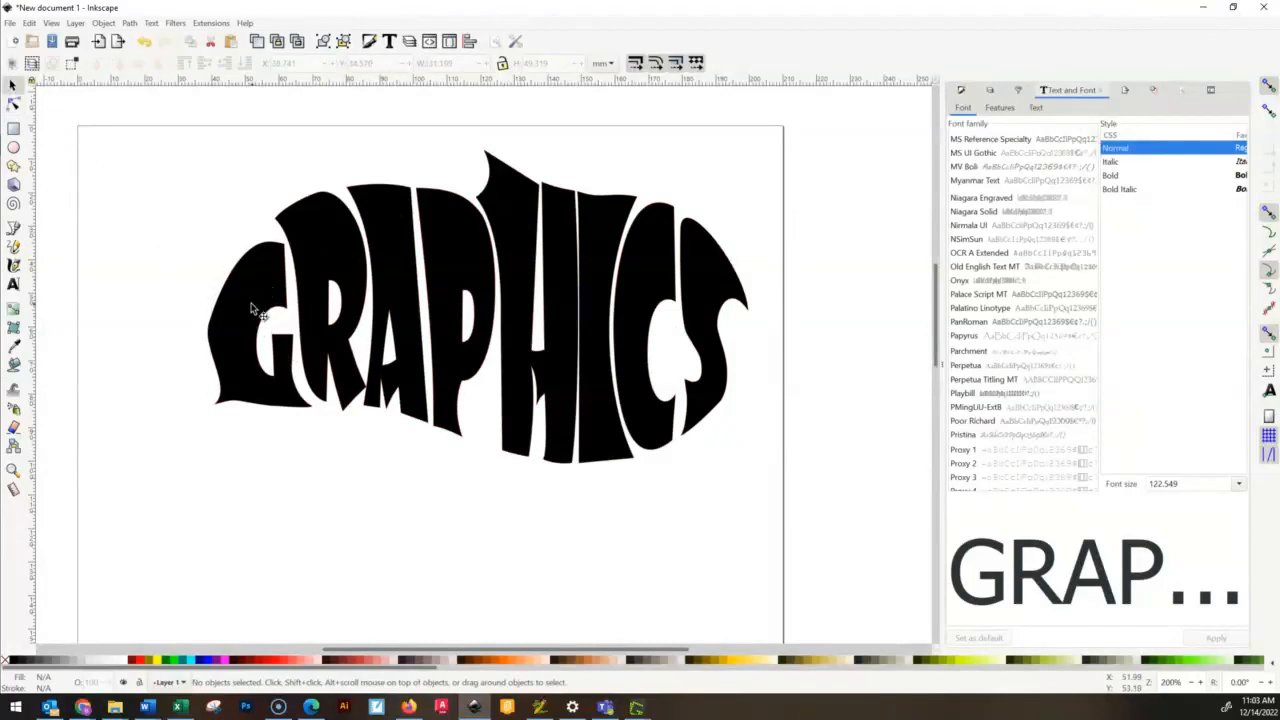
pyautogui.click(215, 305)
pyautogui.press('Escape')
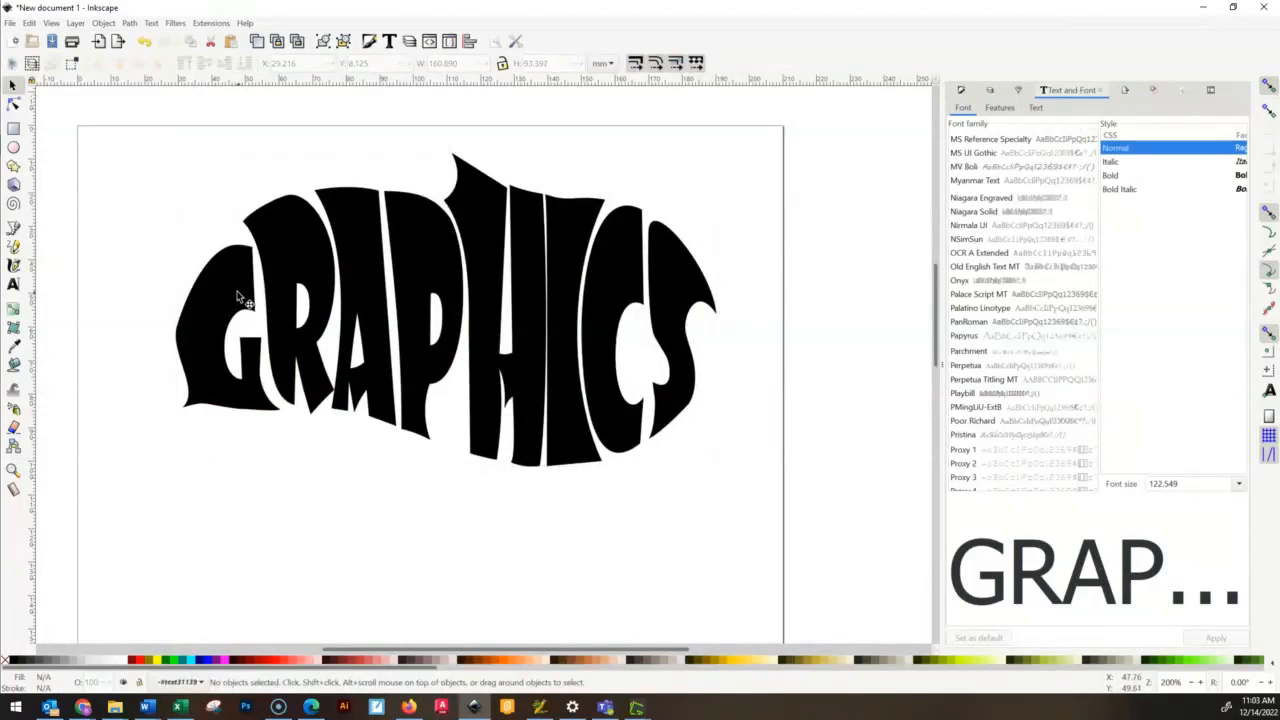
pyautogui.moveTo(238, 298); pyautogui.dragTo(181, 305)
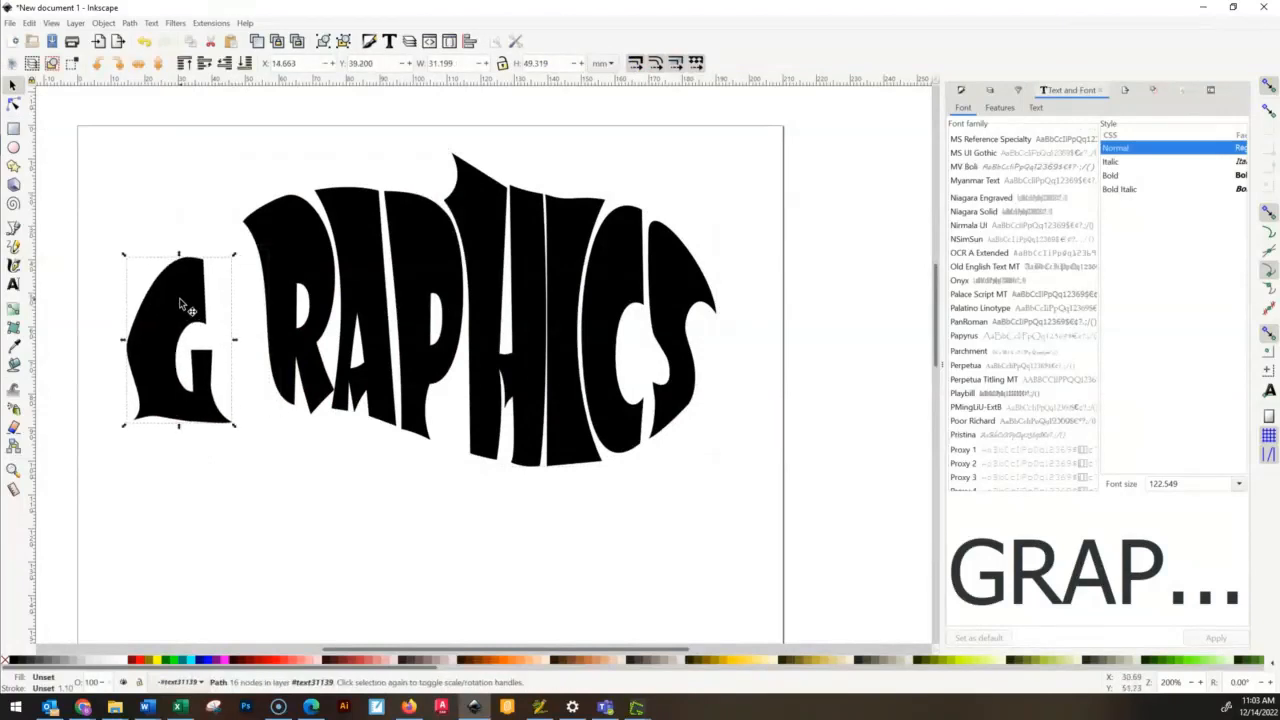
pyautogui.hotkey('ctrl', 'z')
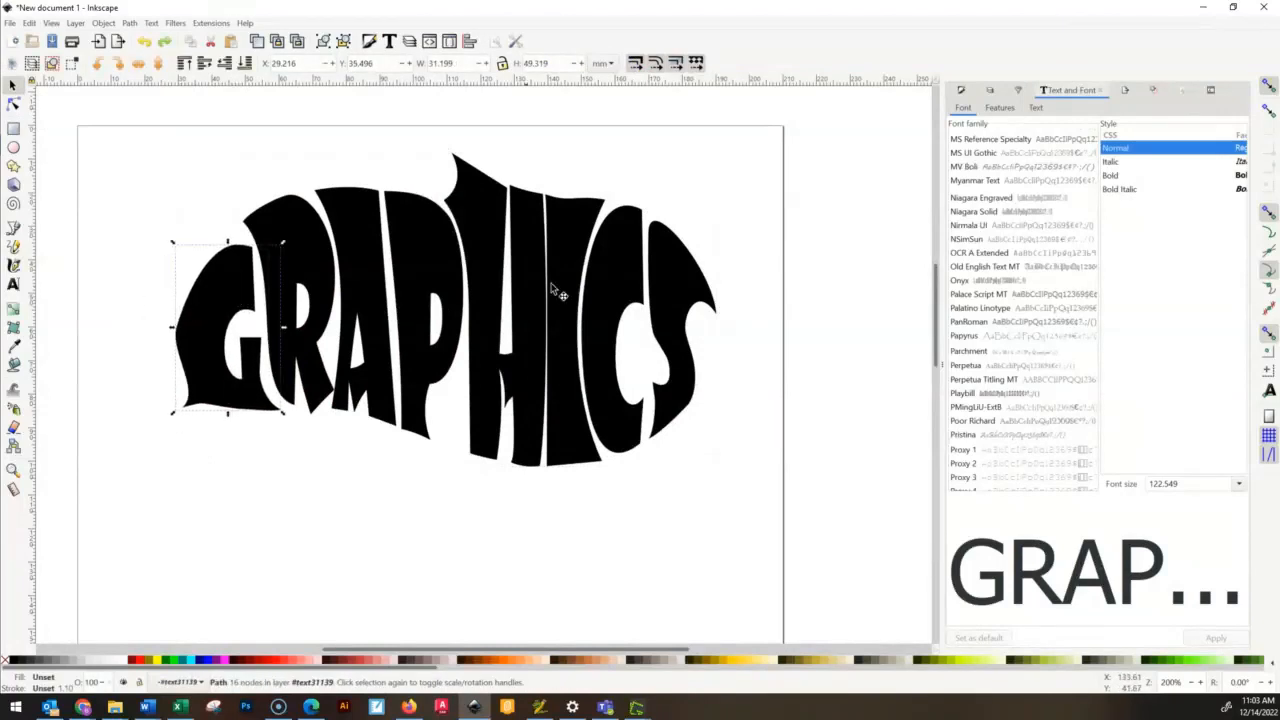
pyautogui.press('Escape')
# - Group all eight letters of the word into one object
pyautogui.moveTo(862, 496); pyautogui.dragTo(114, 118)
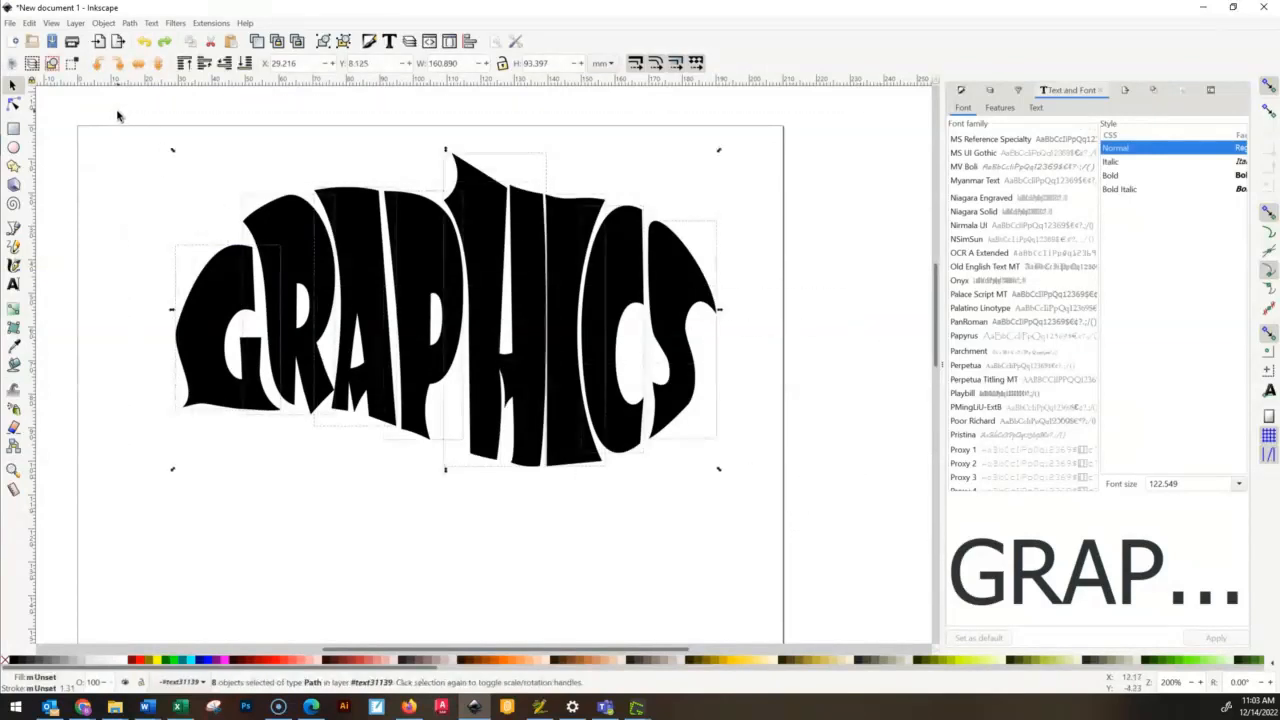
pyautogui.rightClick(405, 245)
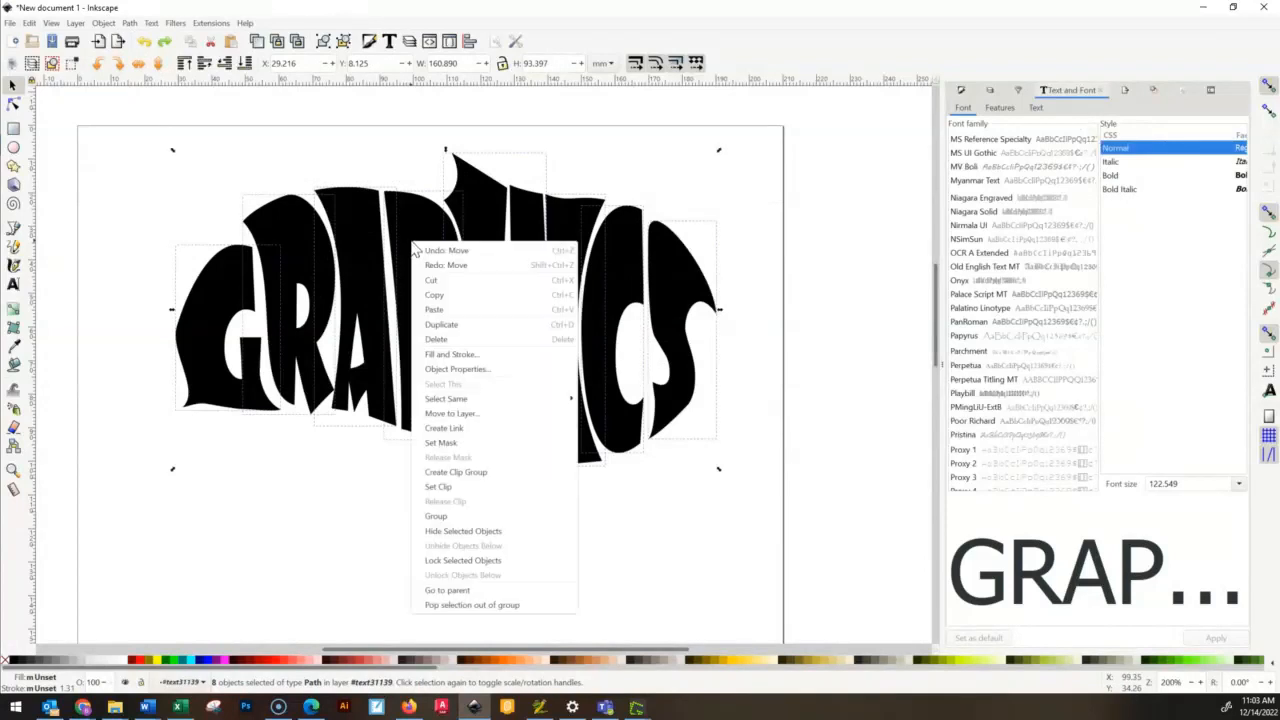
pyautogui.click(480, 520)
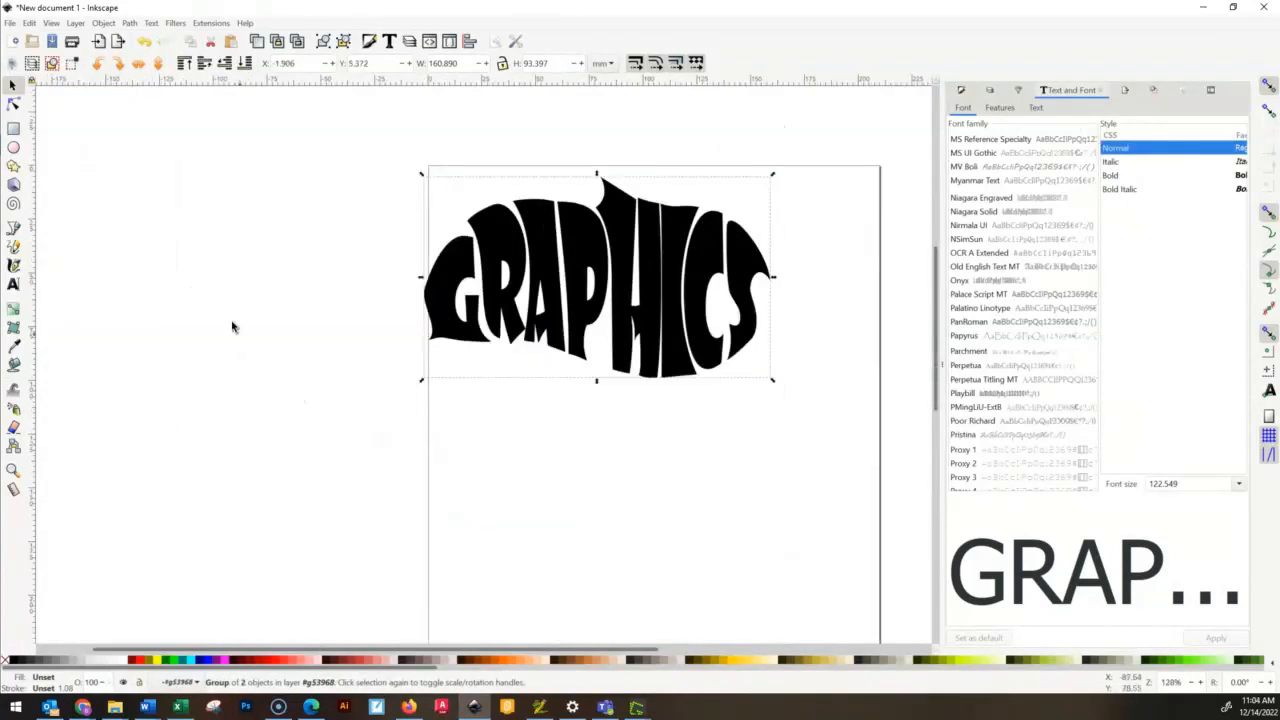
# - Move the grouped word to about X 32.6, Y -8.3 mm and ungroup it
pyautogui.click(258, 290)
pyautogui.moveTo(383, 212); pyautogui.dragTo(662, 214)
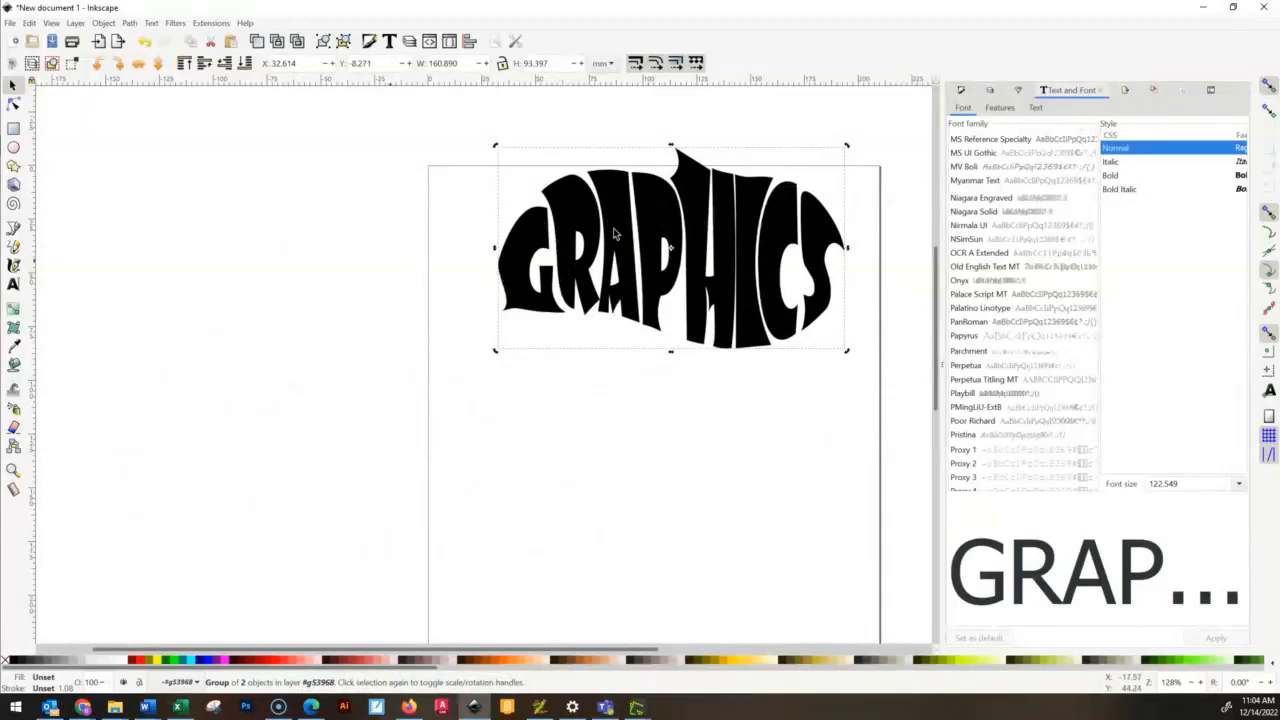
pyautogui.rightClick(649, 204)
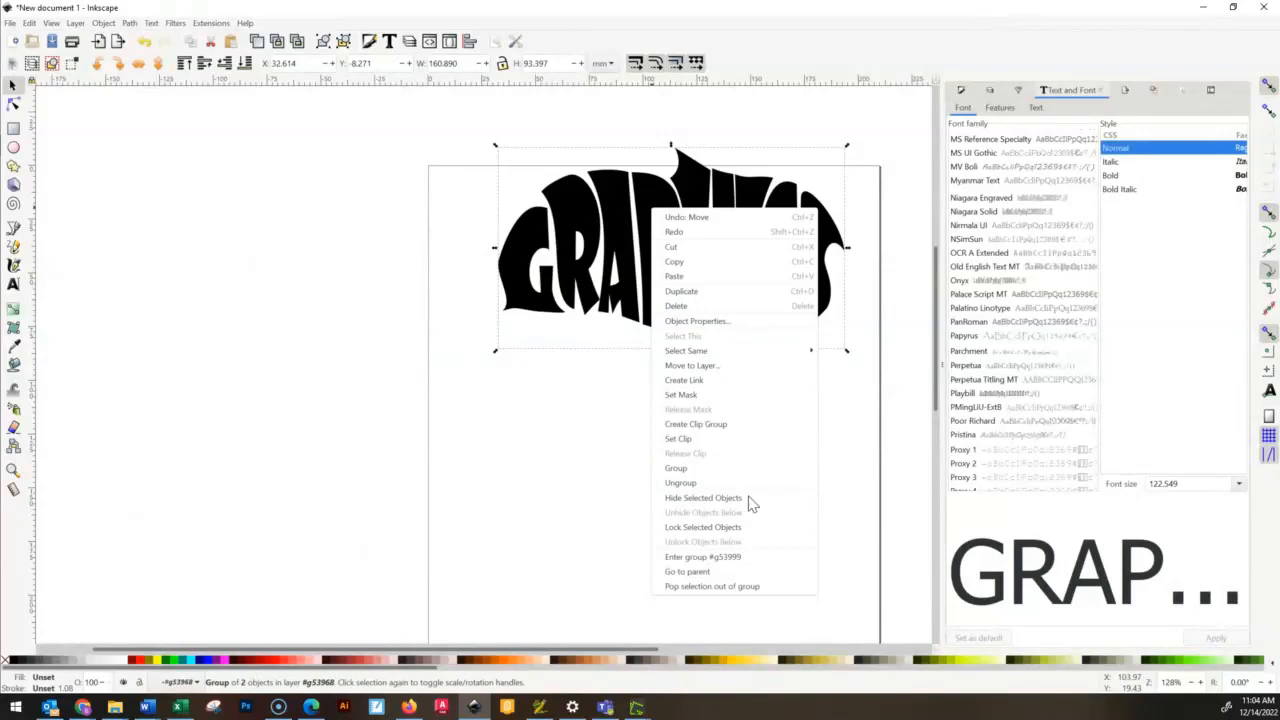
pyautogui.click(681, 482)
pyautogui.click(672, 290)
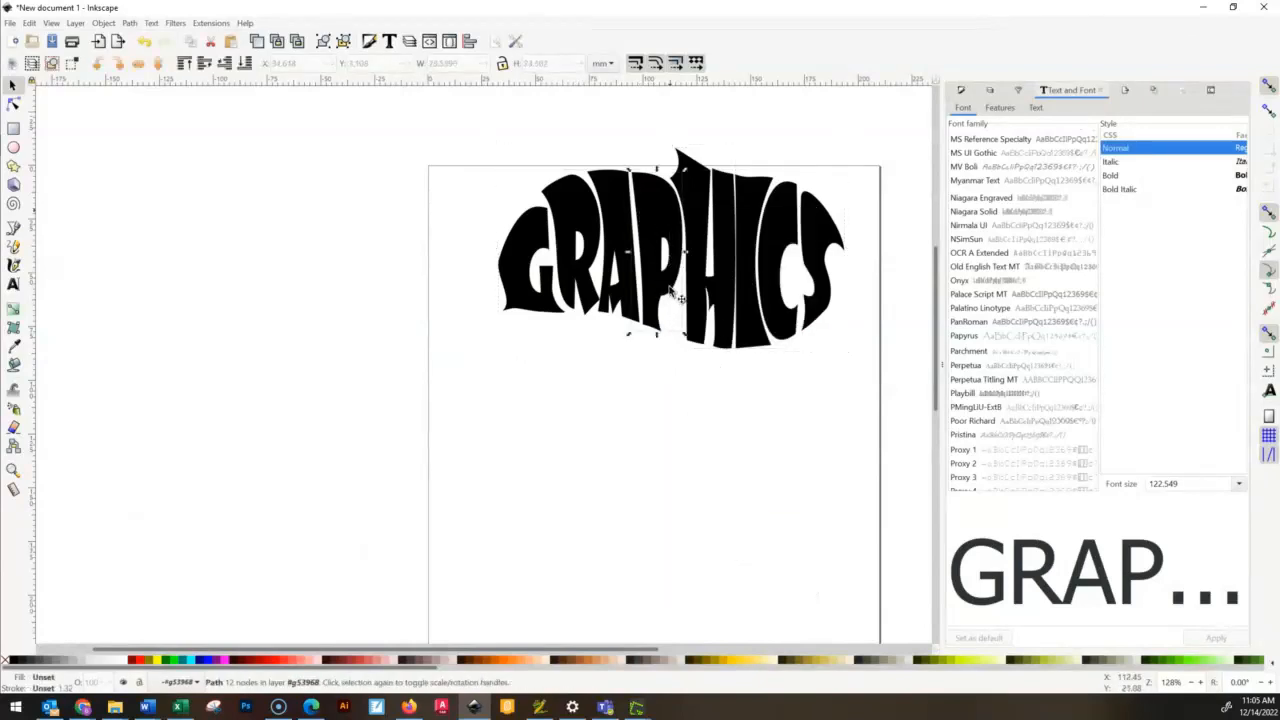
pyautogui.moveTo(670, 289); pyautogui.dragTo(664, 344)
pyautogui.hotkey('ctrl', 'z')
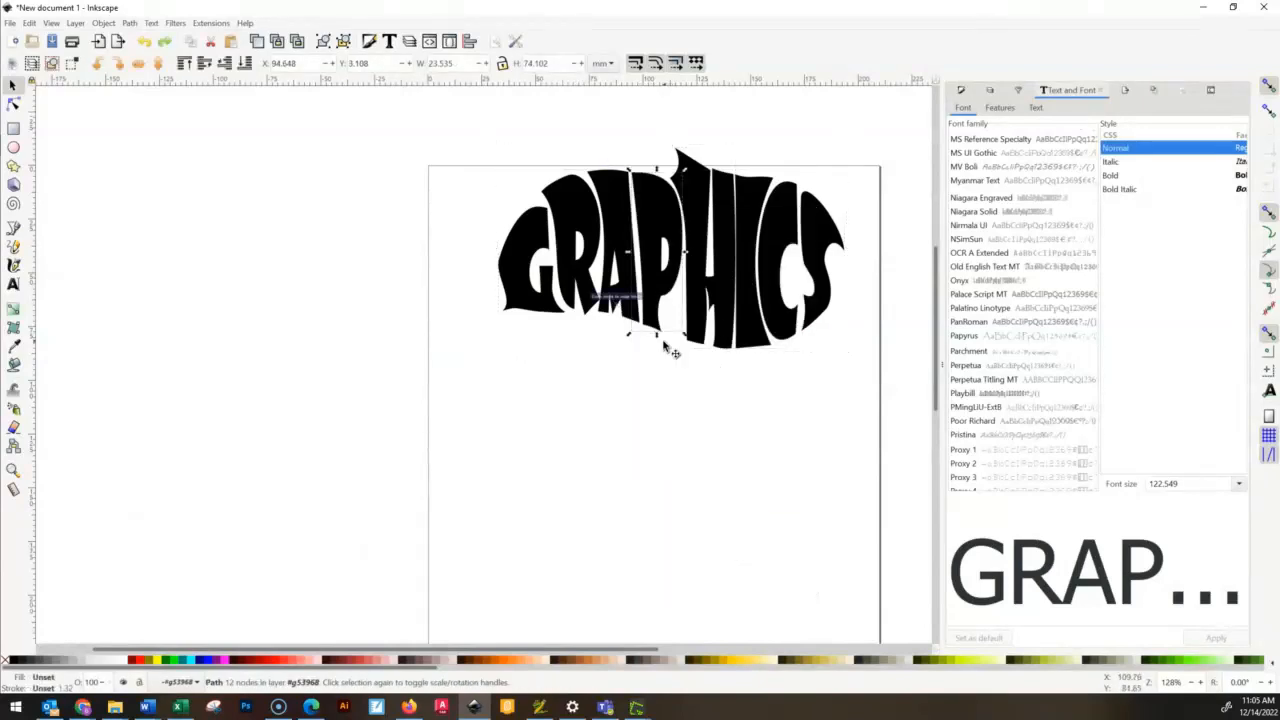
# - Select all eight letters, including the H, and group them again
pyautogui.moveTo(910, 397); pyautogui.dragTo(506, 148)
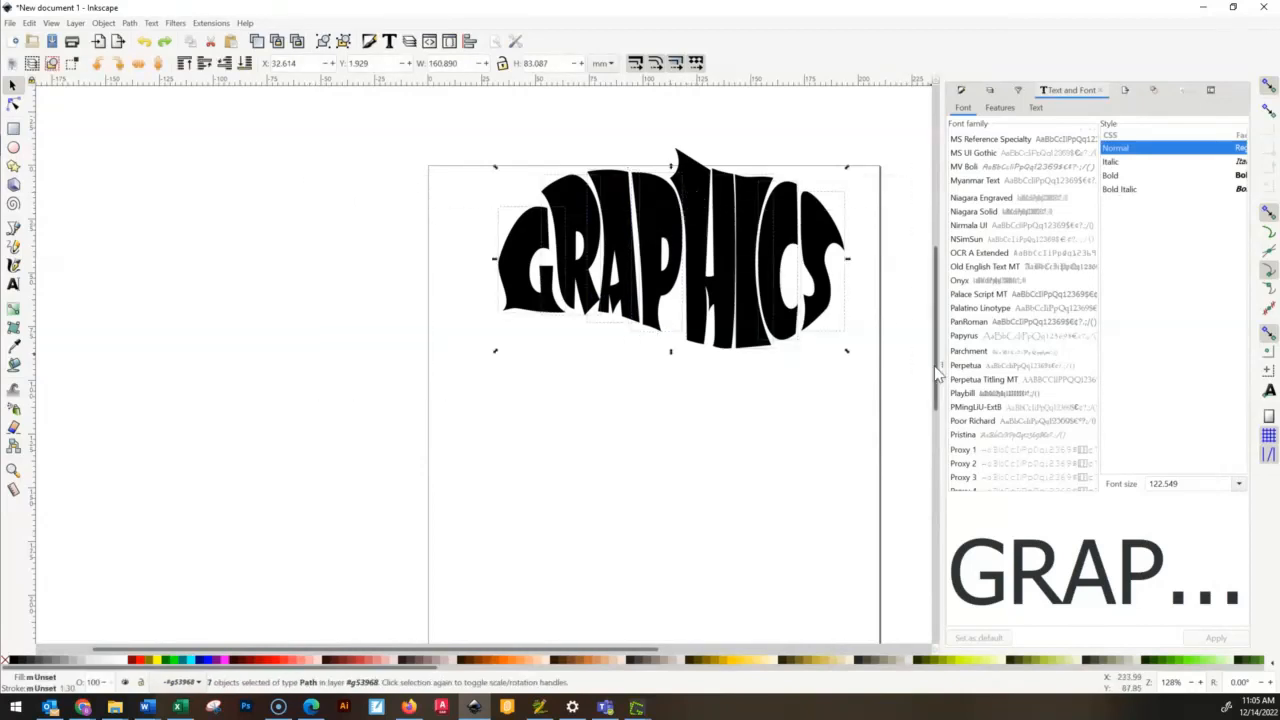
pyautogui.click(904, 408)
pyautogui.moveTo(904, 408); pyautogui.dragTo(391, 120)
pyautogui.rightClick(702, 251)
pyautogui.click(745, 516)
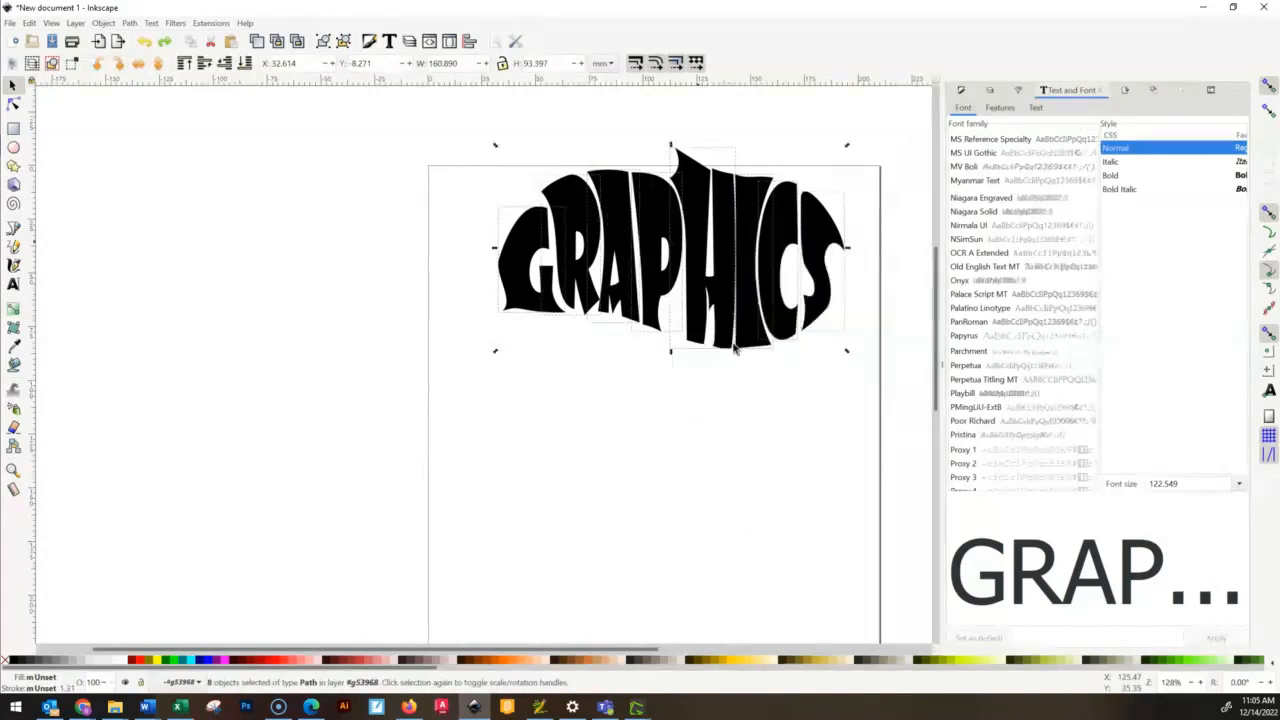
# - Move the grouped word fully onto the page at about X 24.6, Y 26.5 mm and deselect it
pyautogui.moveTo(662, 222); pyautogui.dragTo(649, 283)
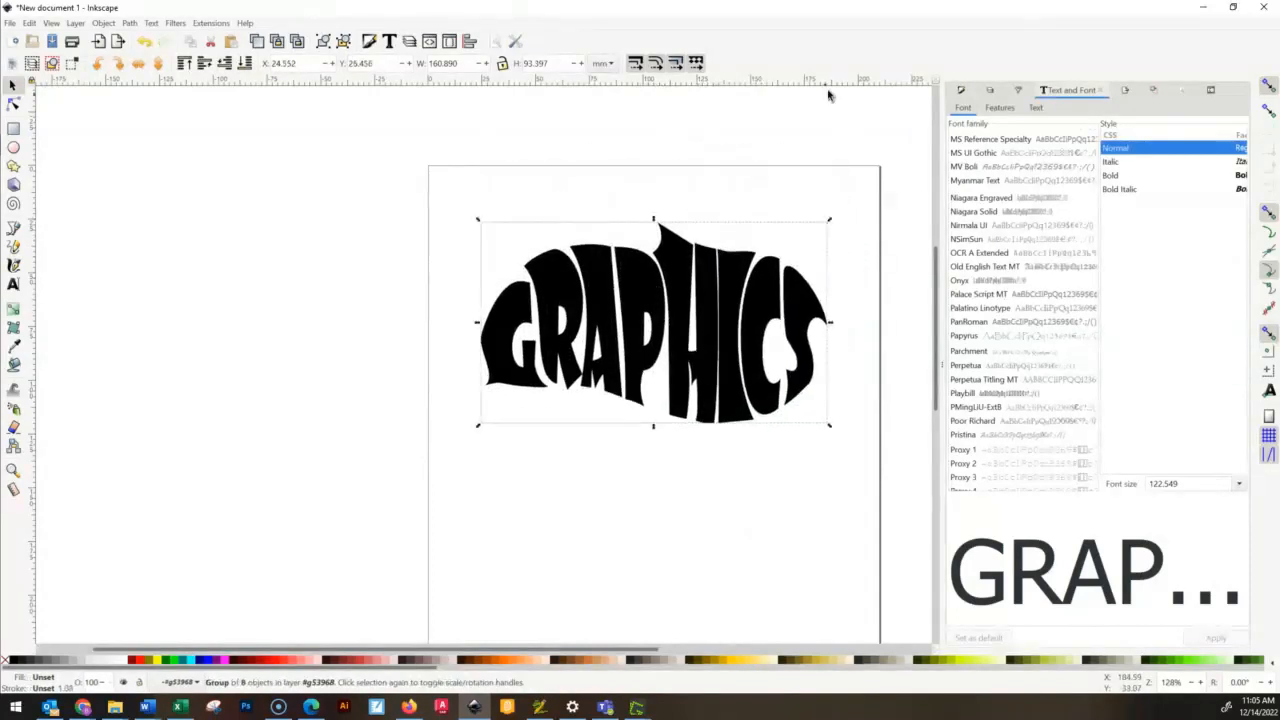
pyautogui.click(854, 112)
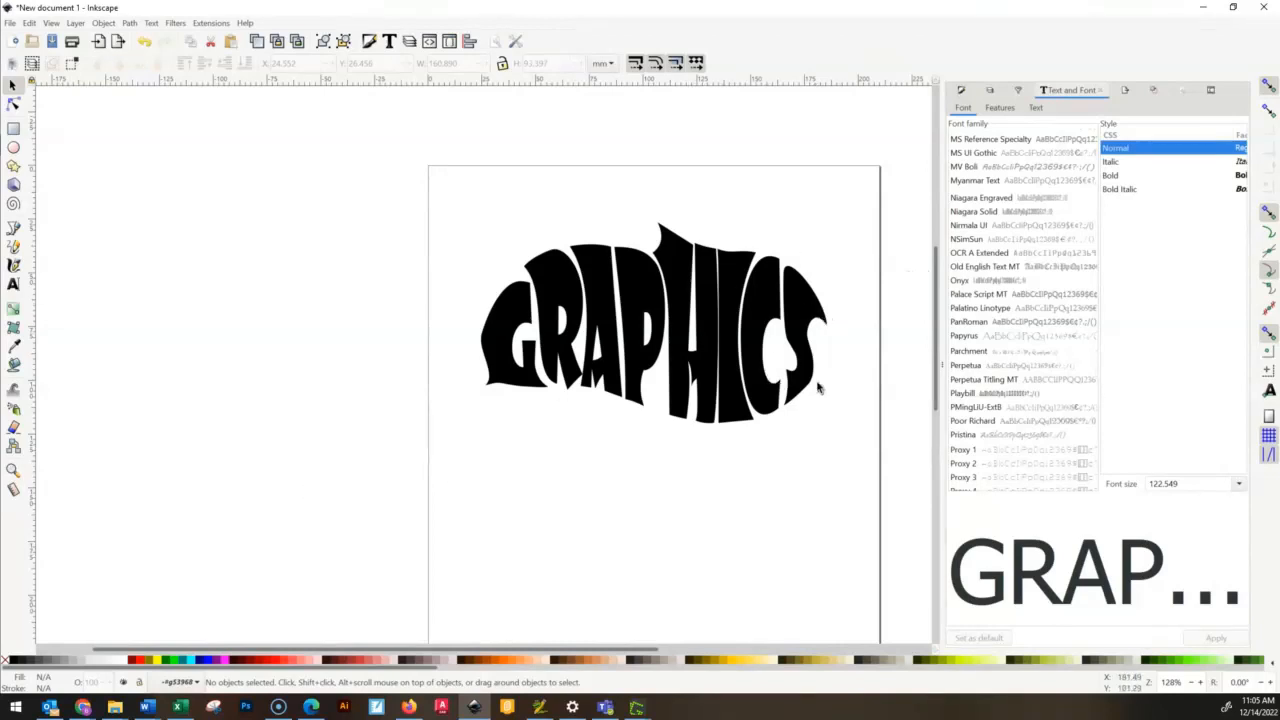
pyautogui.scroll(1, 782, 346)
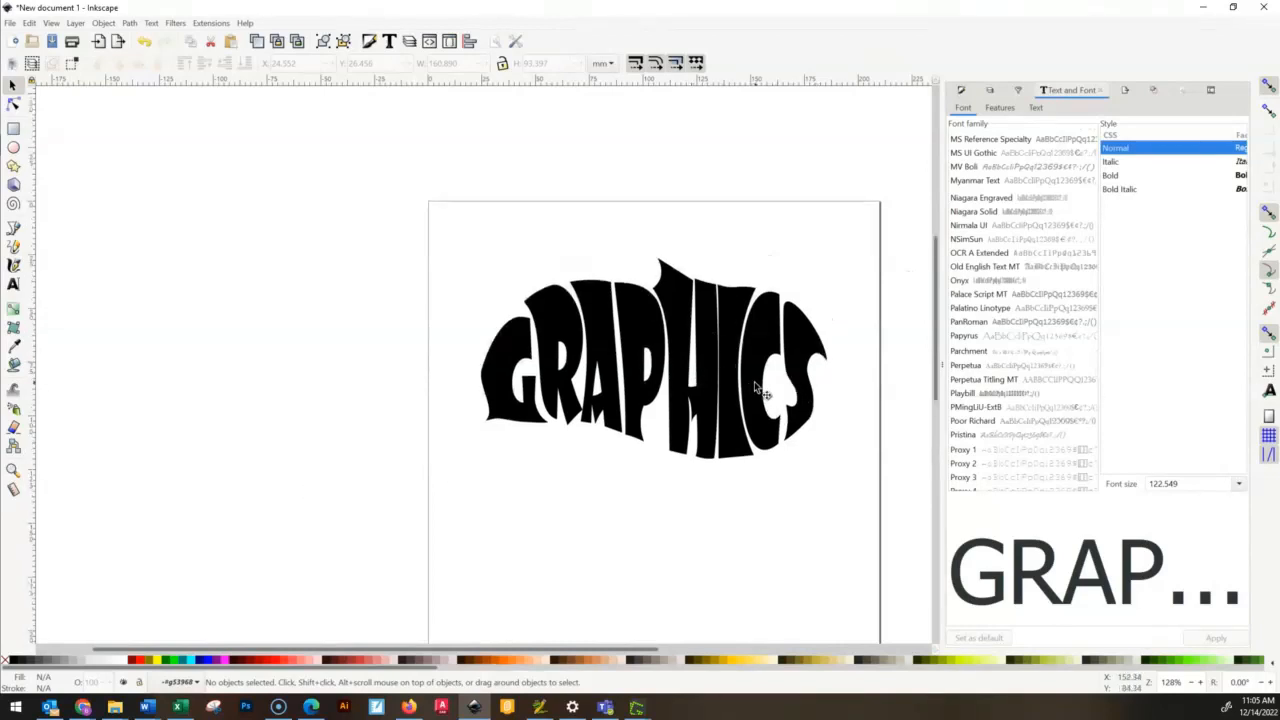